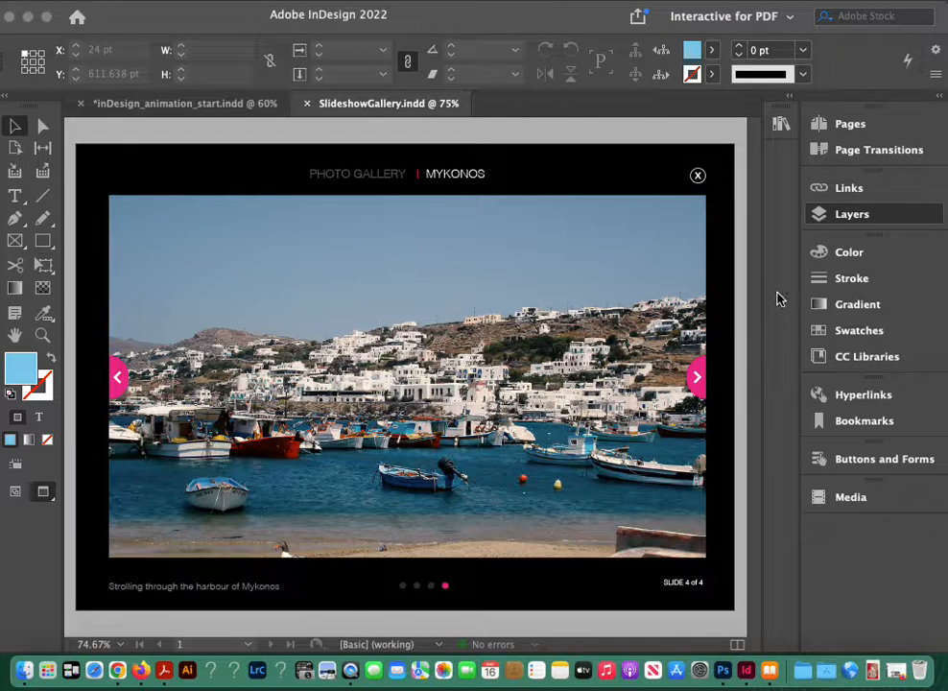
Step: Hide the 2nd, 3rd and 4th Slide layers so that the 1st Slide shows on the page
left_click(840, 218)
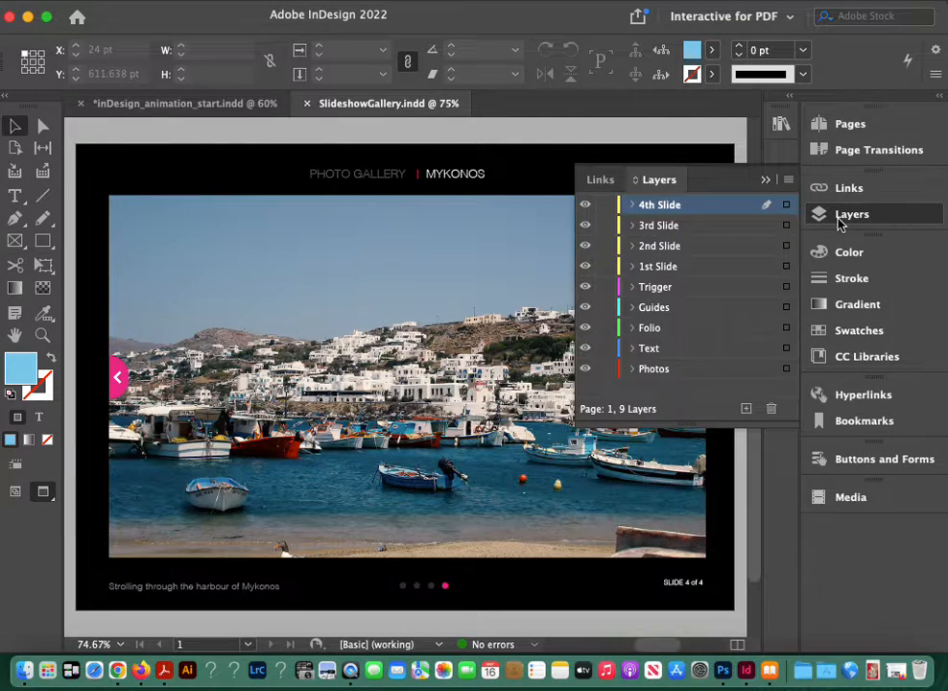
left_click(586, 226)
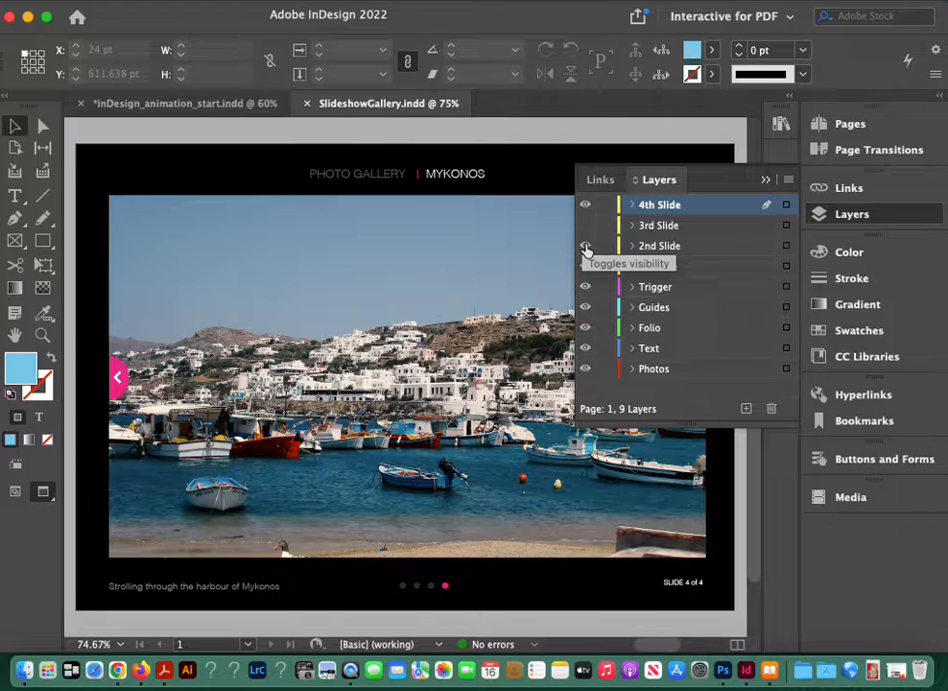
left_click(586, 246)
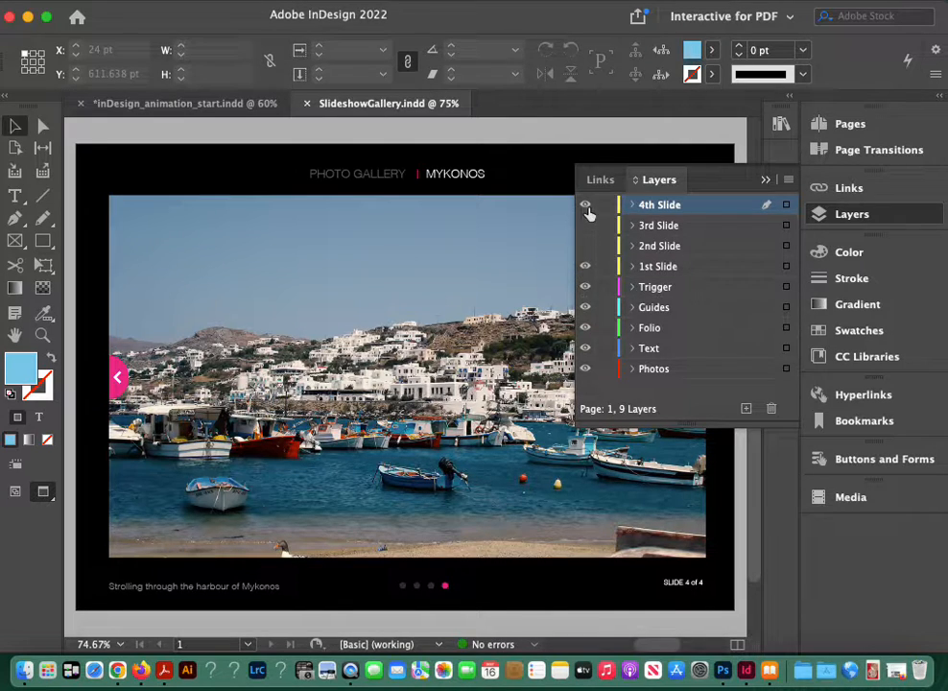
left_click(586, 206)
left_click(586, 226)
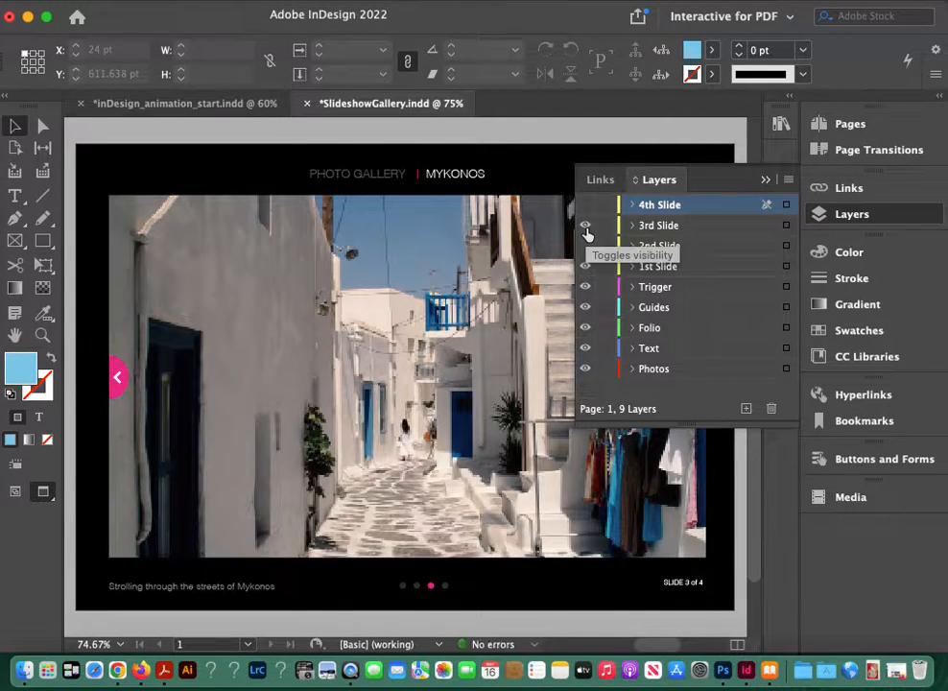
left_click(586, 225)
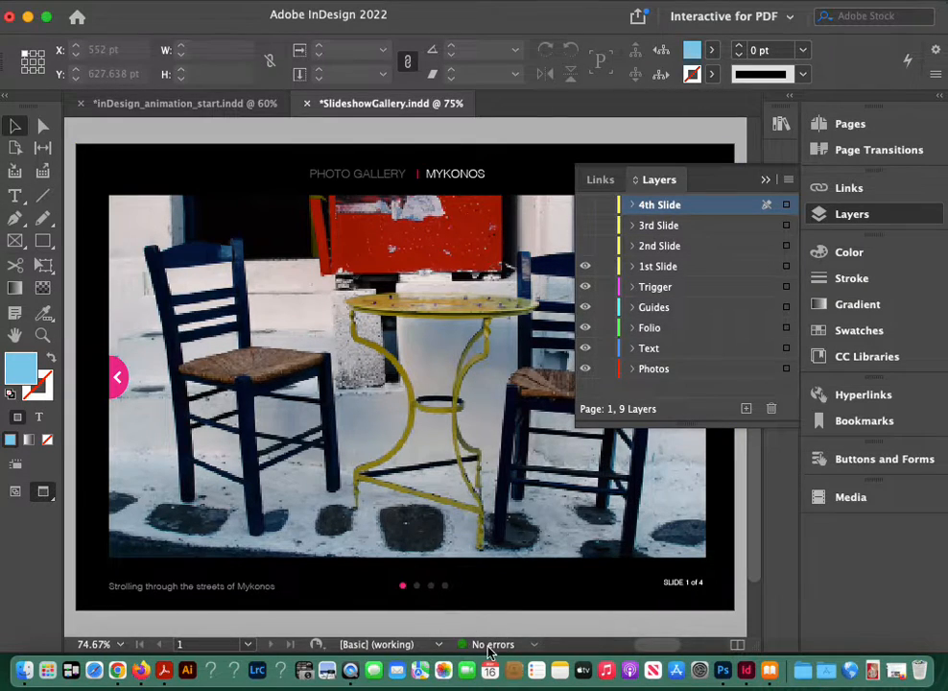
Step: Set the document's display performance to High Quality Display
right_click(350, 388)
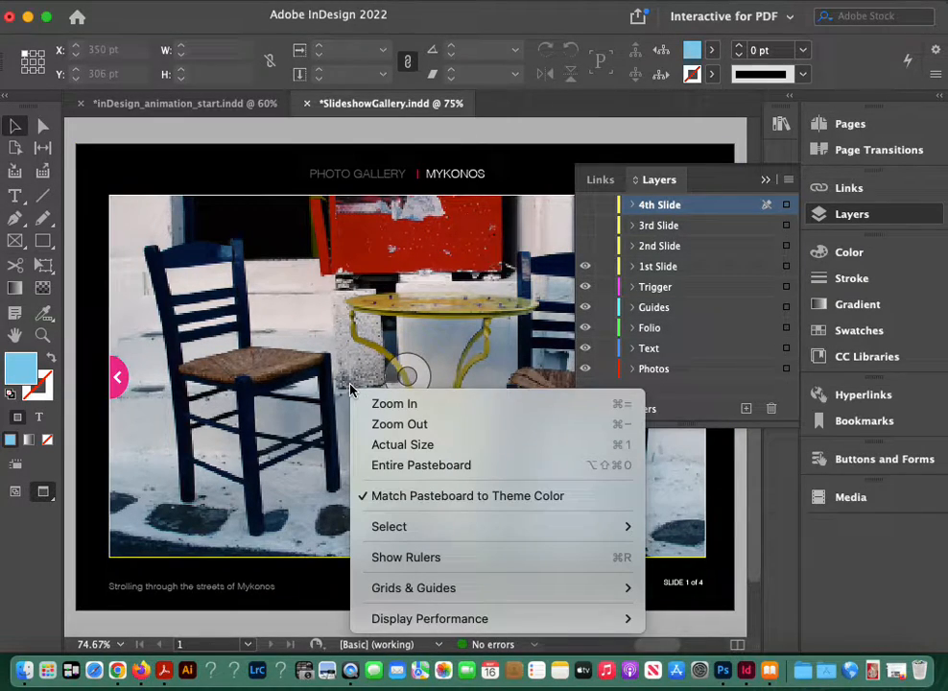
mouse_move(414, 625)
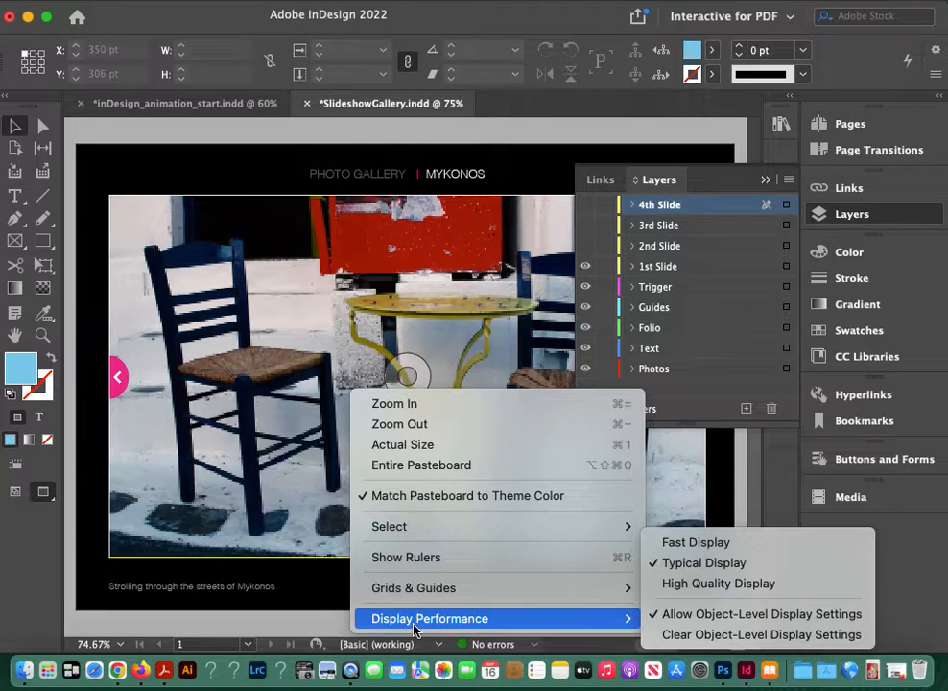
left_click(668, 585)
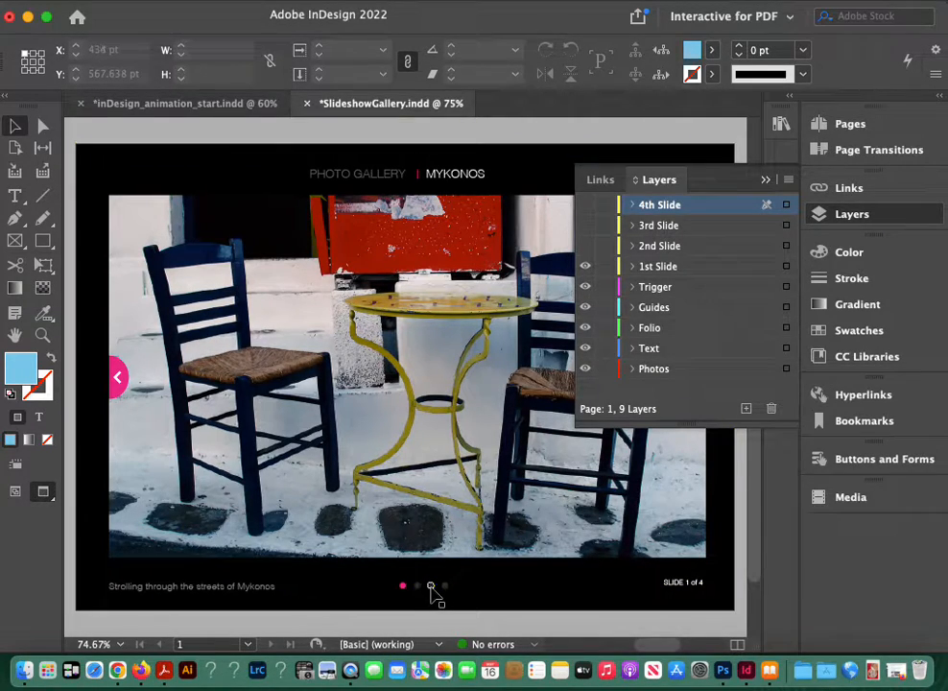
Step: Turn the 2nd, 3rd and 4th Slide layers back on one after another, keeping the 1st Slide layer visible
left_click(585, 266)
left_click(583, 246)
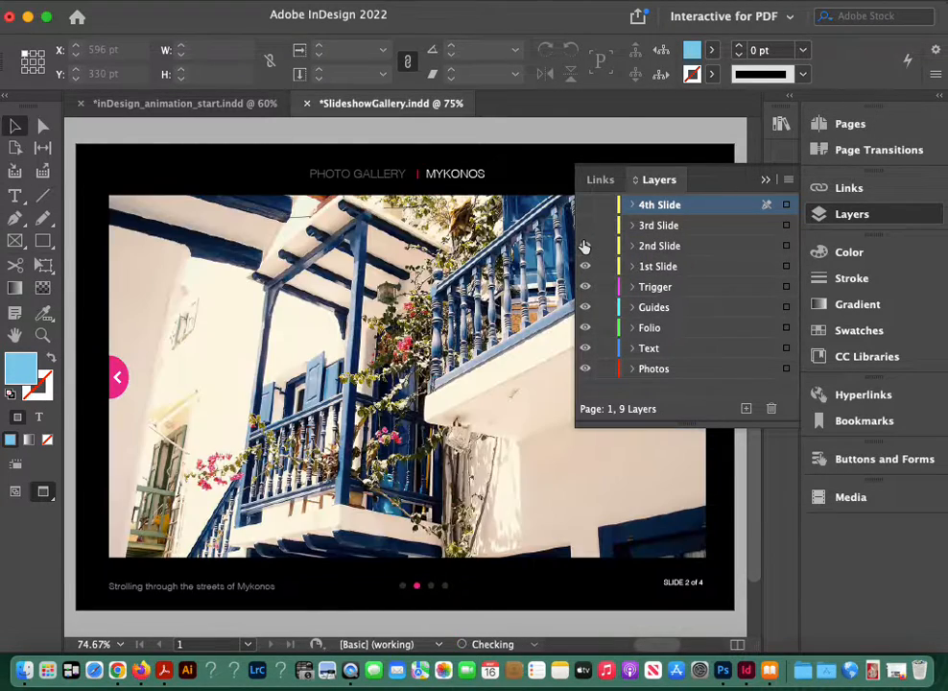
left_click(584, 227)
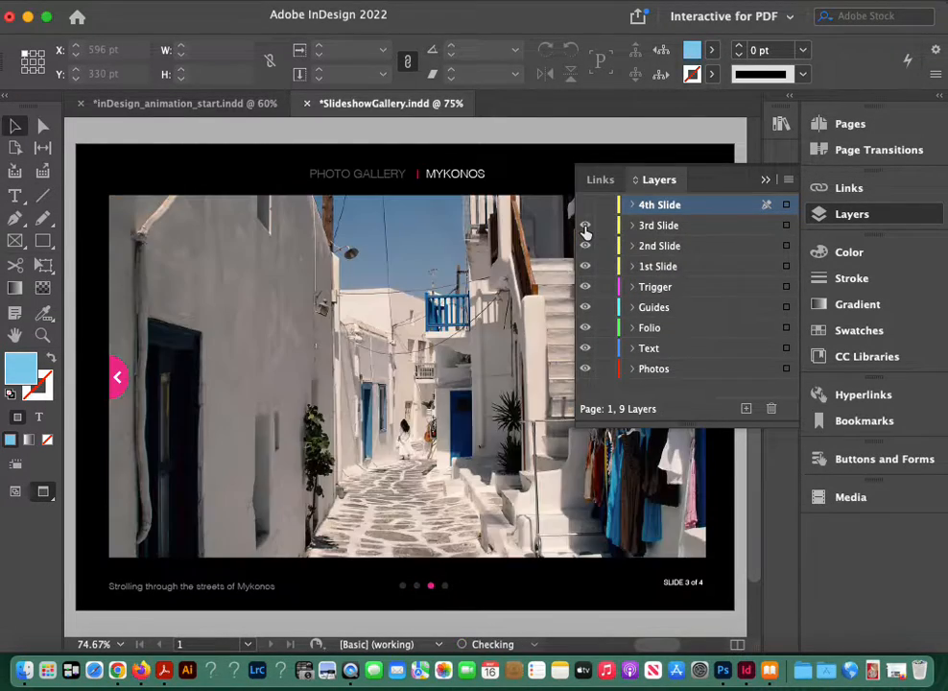
left_click(585, 207)
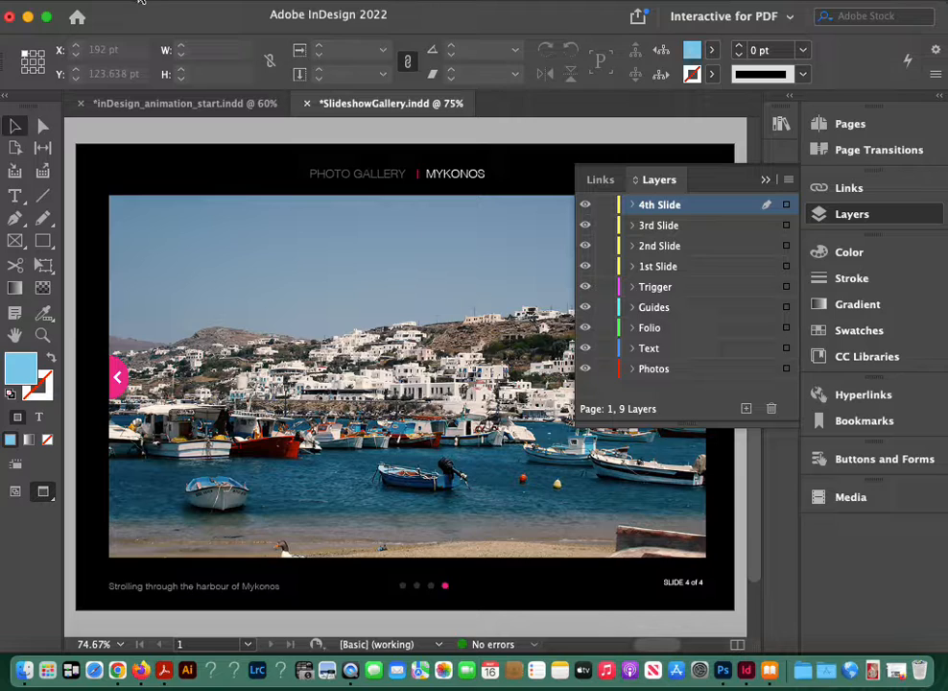
Step: Check the slideshow document's page size, orientation and margins in Document Setup without changing them
left_click(111, 2)
left_click(141, 496)
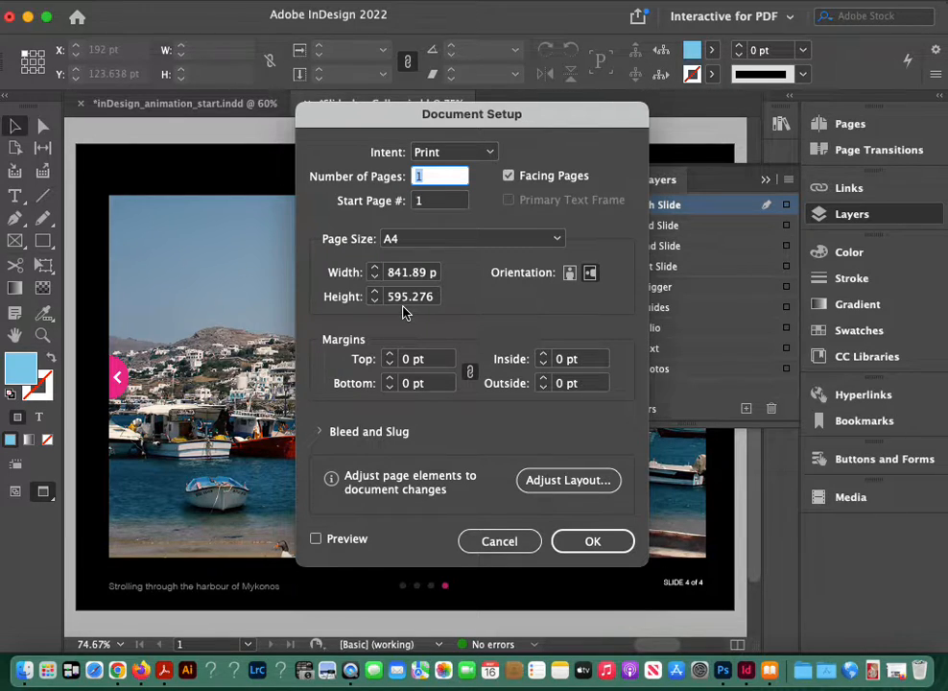
left_click(507, 545)
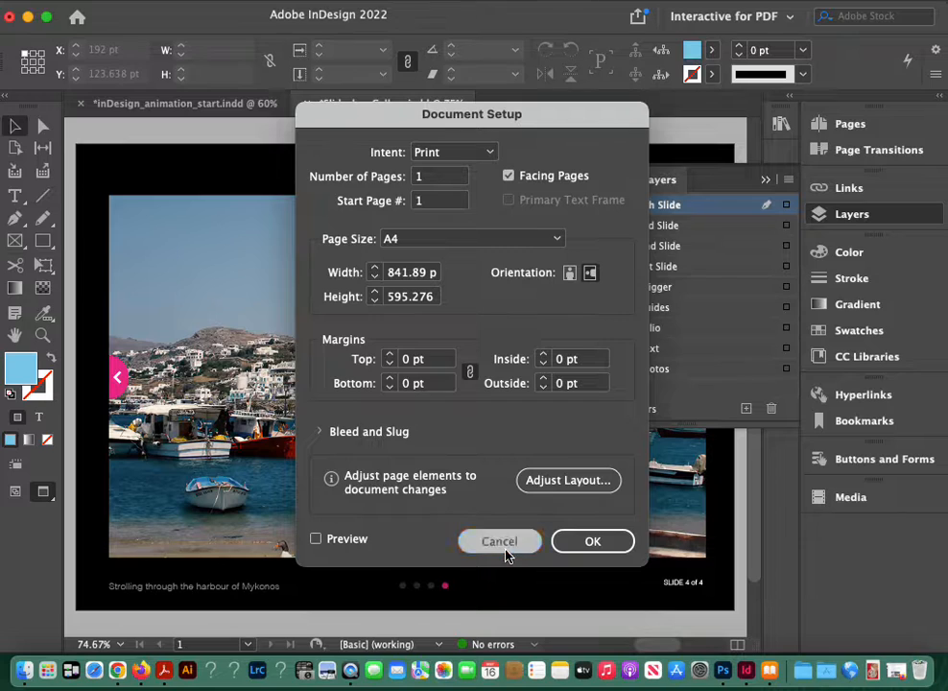
left_click(97, 2)
mouse_move(106, 12)
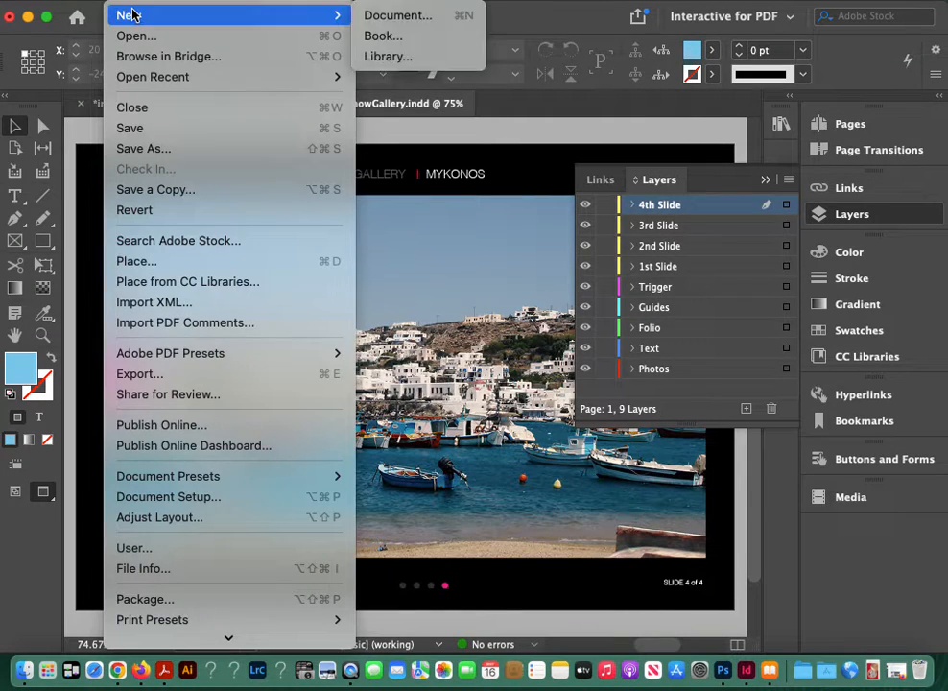
left_click(397, 15)
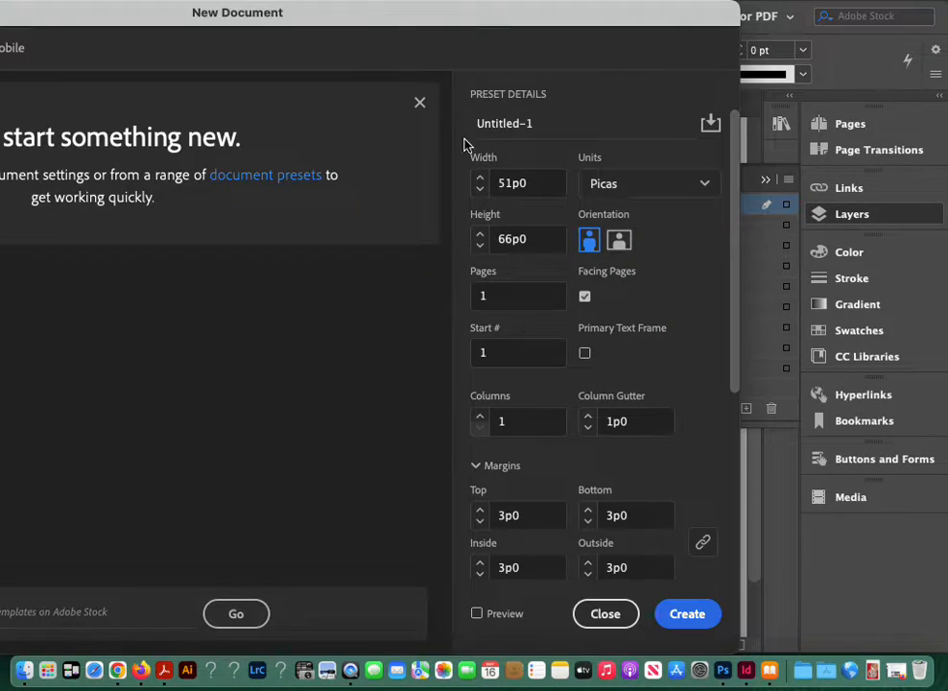
left_click(704, 184)
left_click(618, 428)
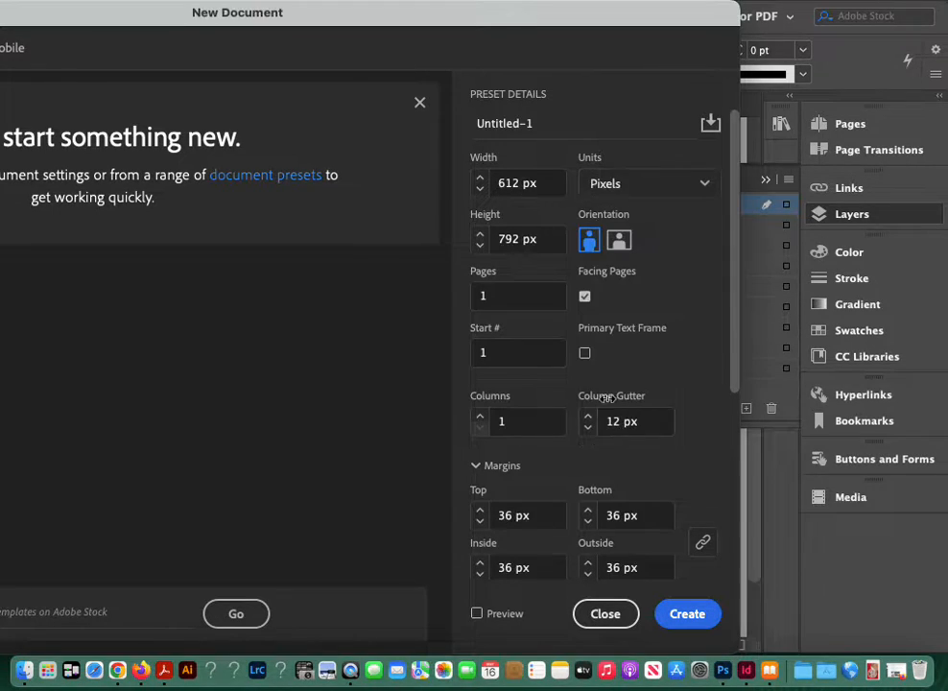
left_click(502, 182)
double_click(494, 182)
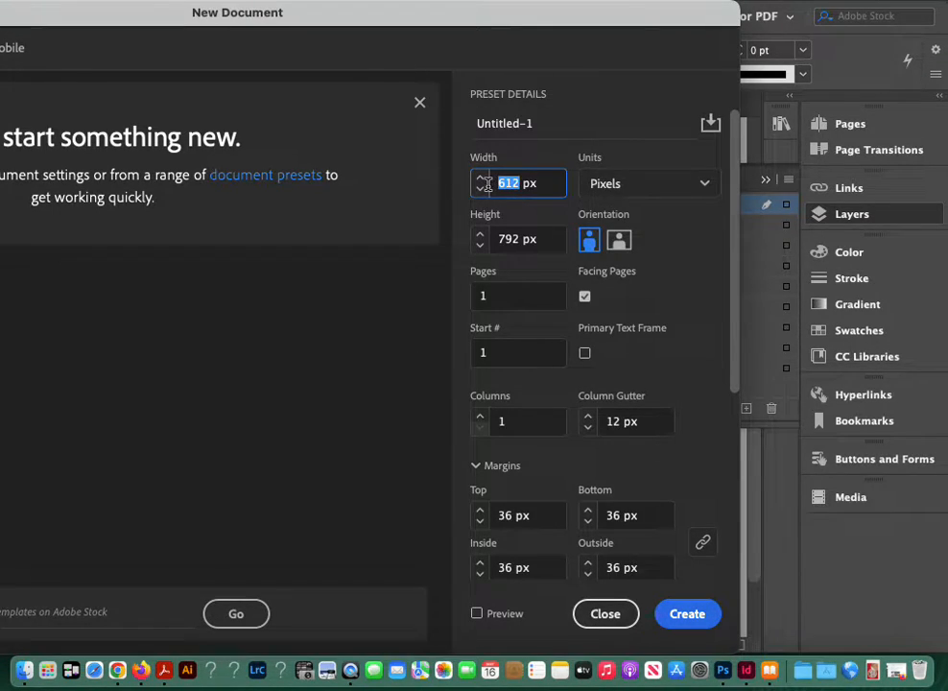
left_click(604, 613)
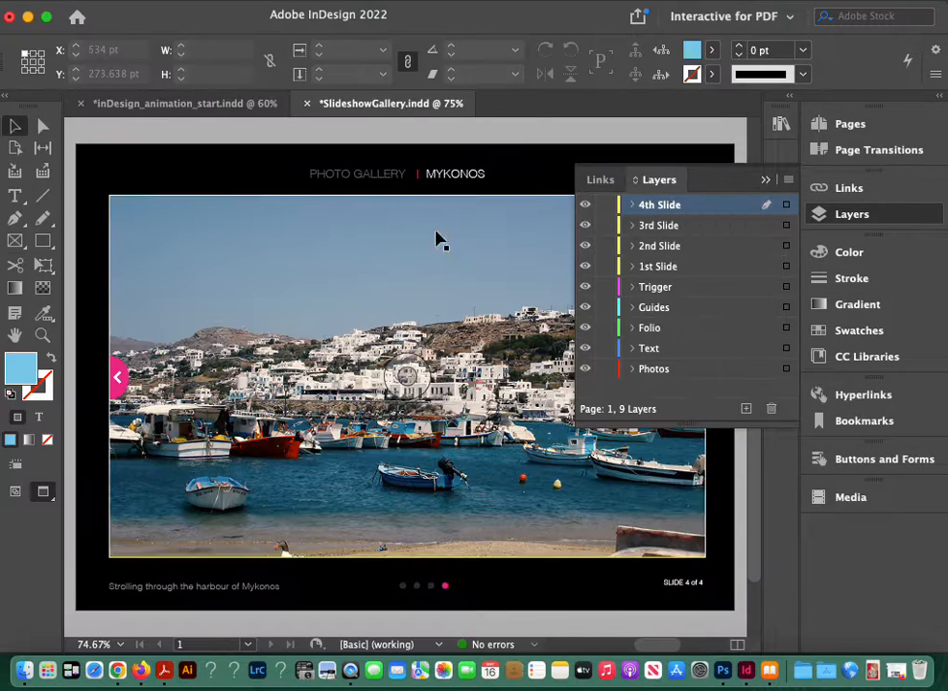
Step: Change the horizontal and vertical ruler units to Pixels in the Units & Increments preferences
left_click(115, 4)
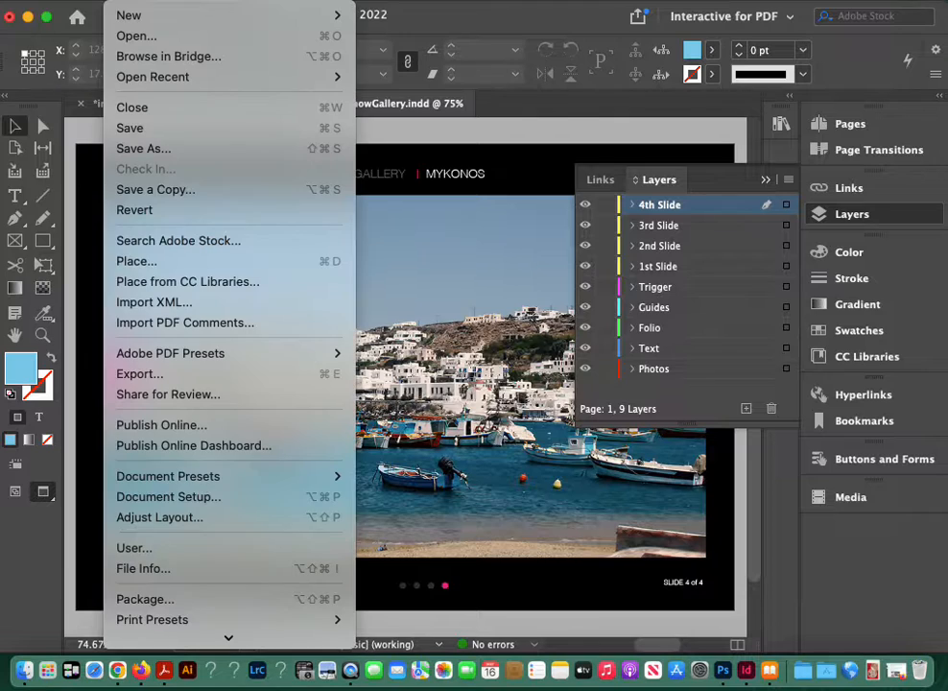
mouse_move(61, 4)
mouse_move(72, 36)
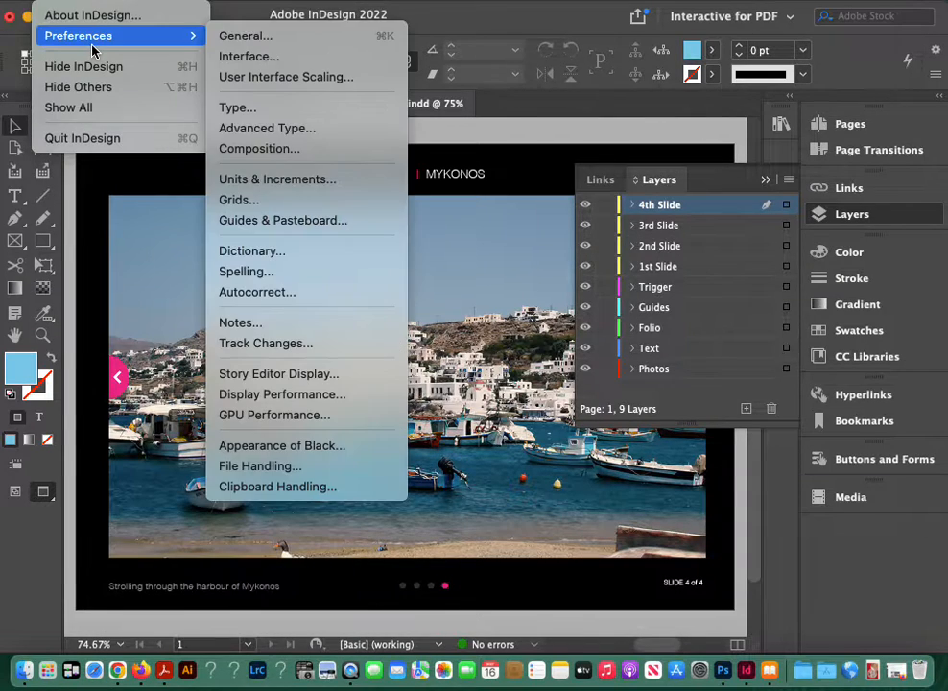
left_click(310, 178)
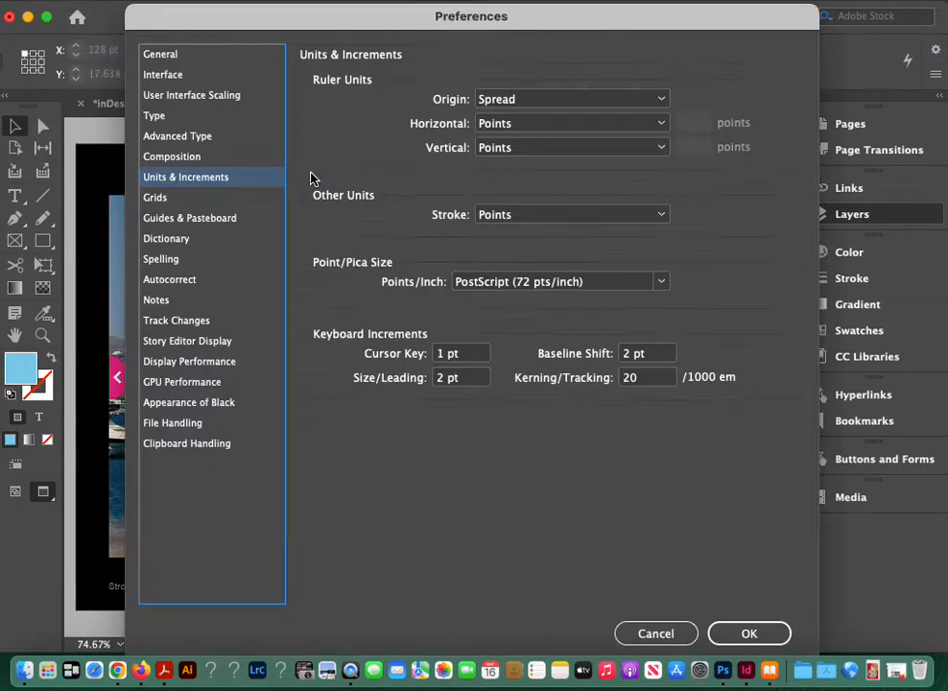
left_click(516, 123)
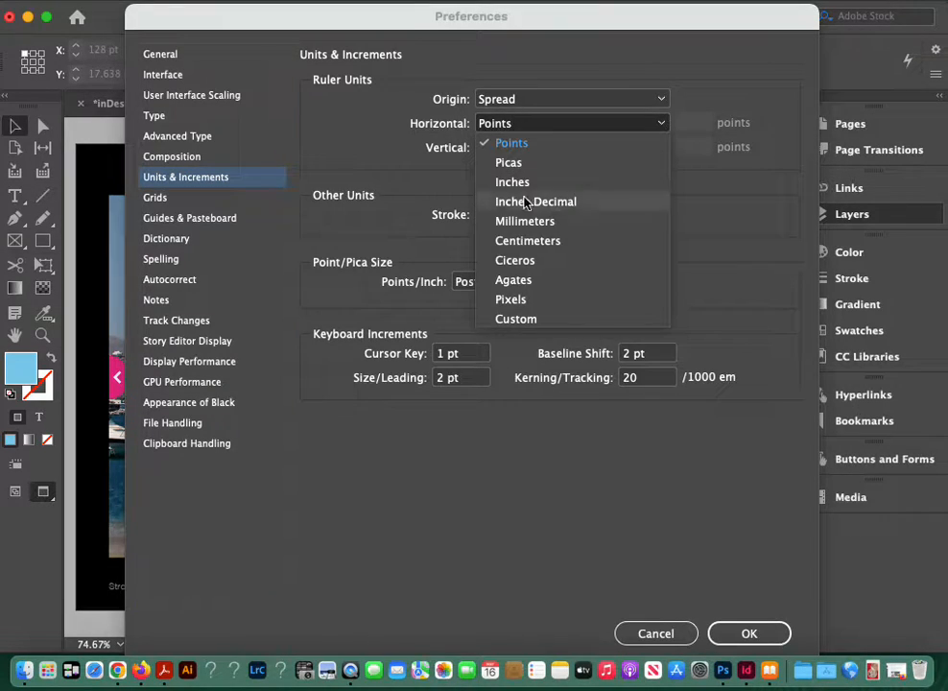
left_click(535, 299)
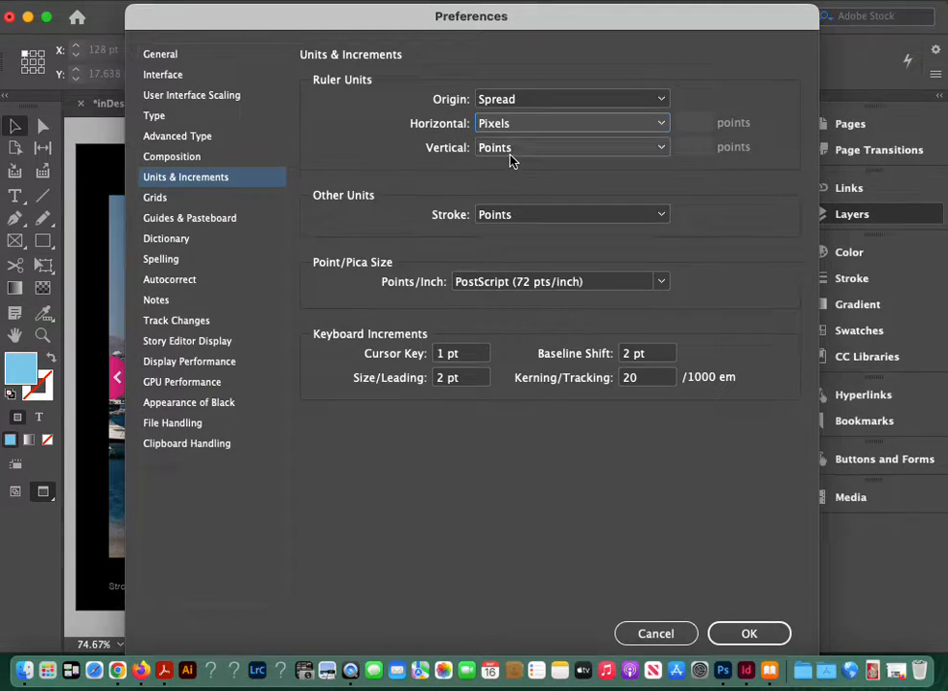
left_click(510, 150)
left_click(550, 326)
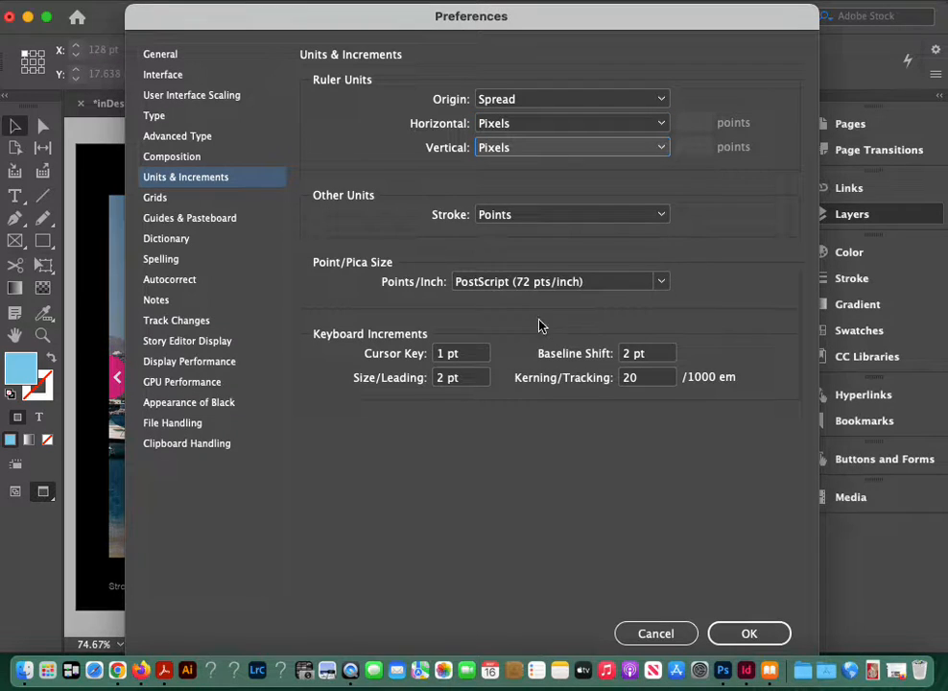
left_click(746, 633)
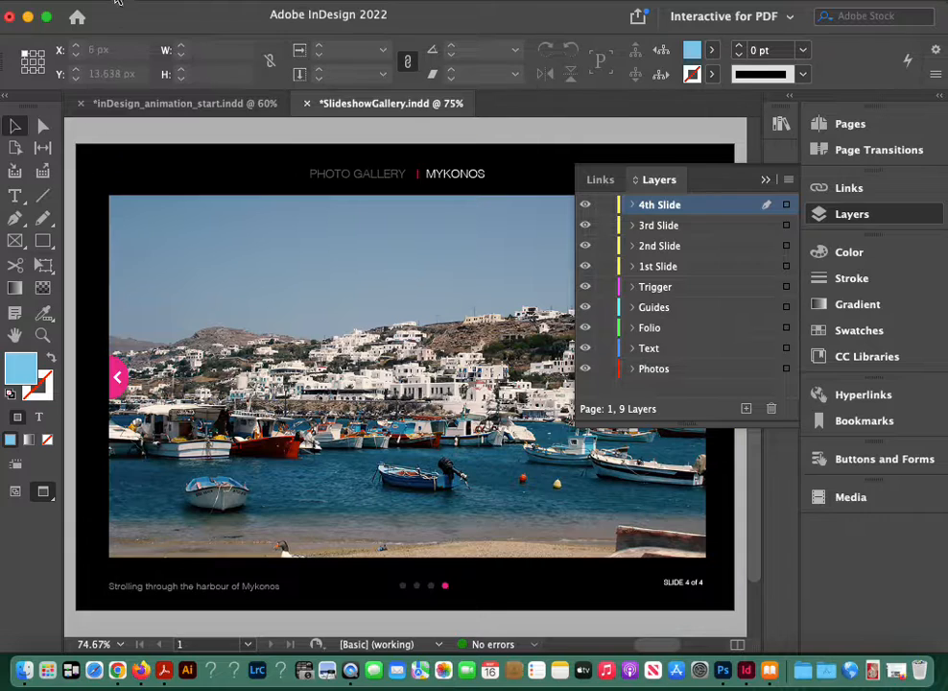
Step: Review the page width and height in pixels in Document Setup, leaving the settings as they are
left_click(116, 3)
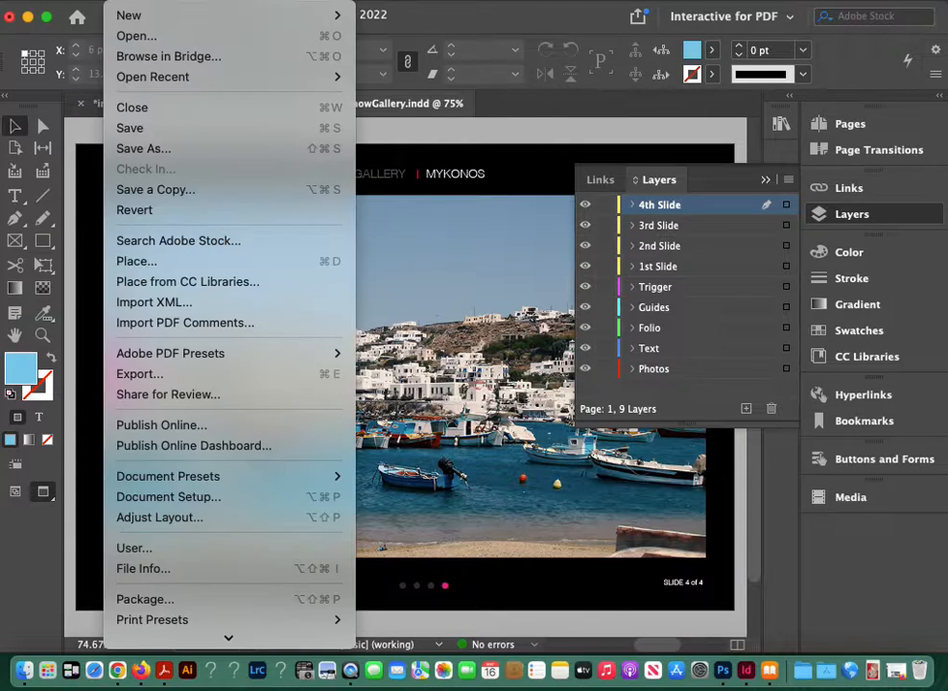
left_click(140, 496)
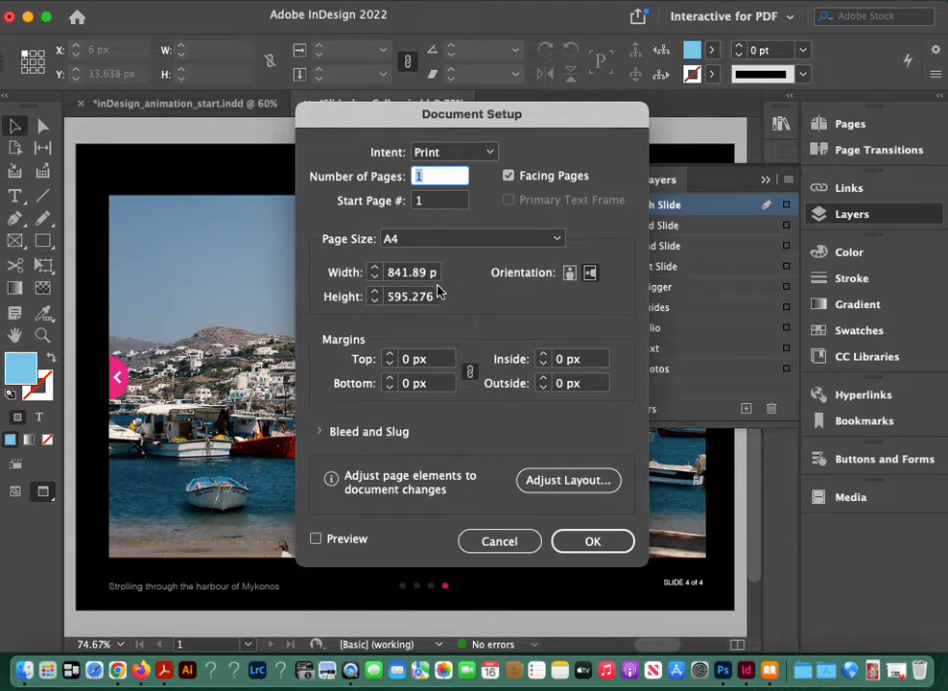
left_click(431, 273)
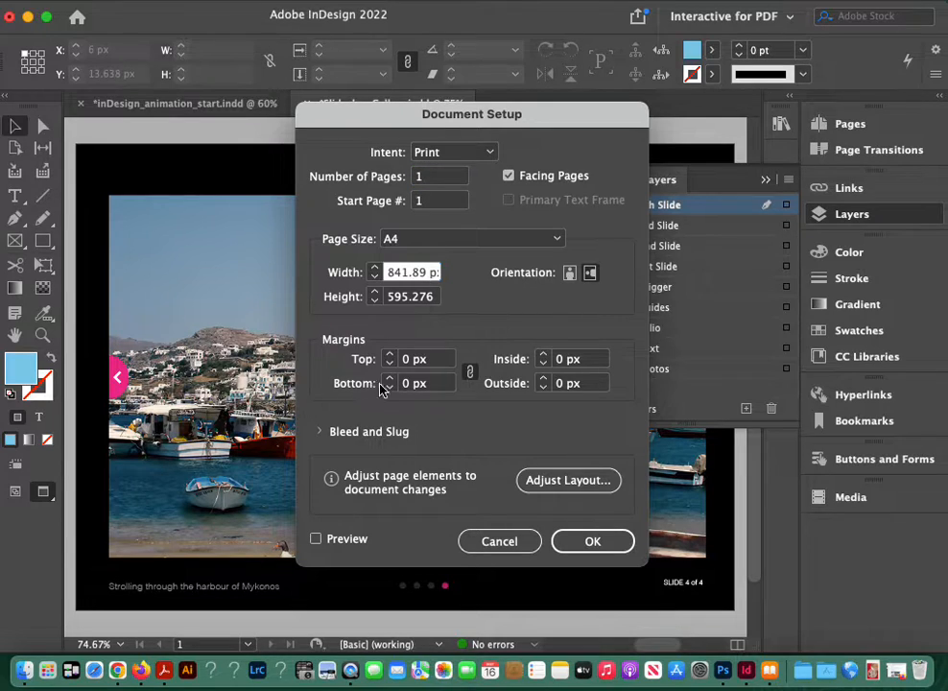
key("Right")
key("Right")
key("Left")
key("Left")
key("Left")
key("Left")
key("Left")
key("Left")
key("Left")
left_click(487, 541)
Step: Start a new document measured in Pixels and give it a width of 1000 px
left_click(120, 4)
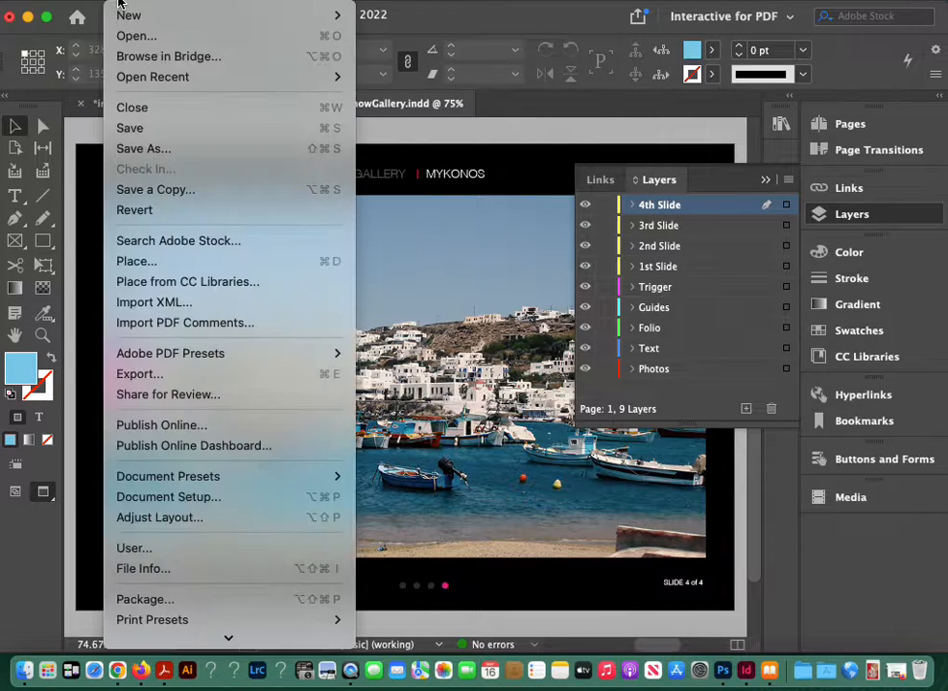
mouse_move(134, 14)
left_click(432, 18)
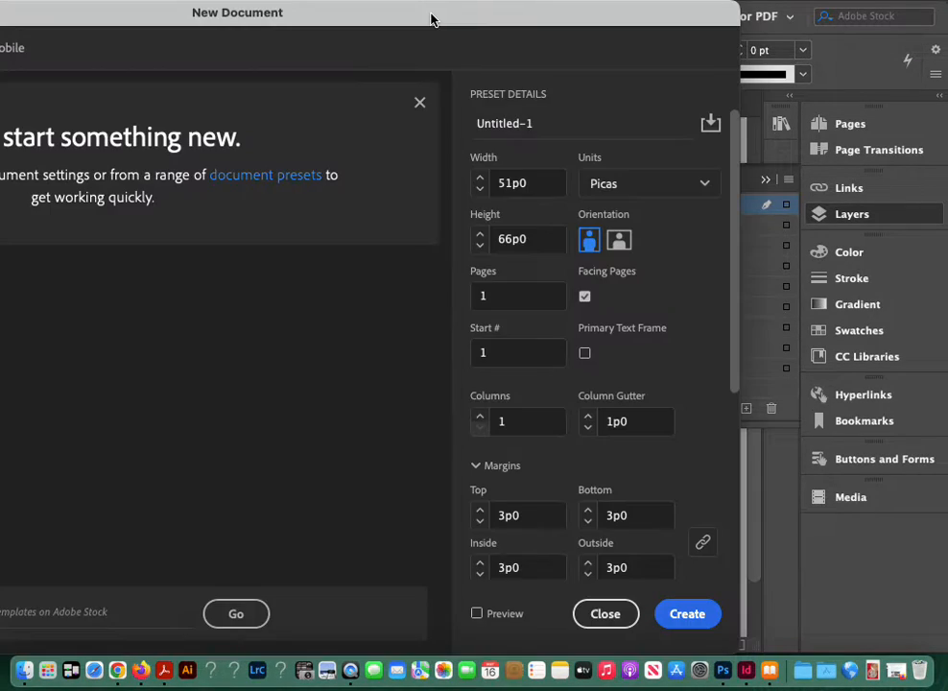
left_click(546, 182)
left_click_drag(546, 182, 493, 183)
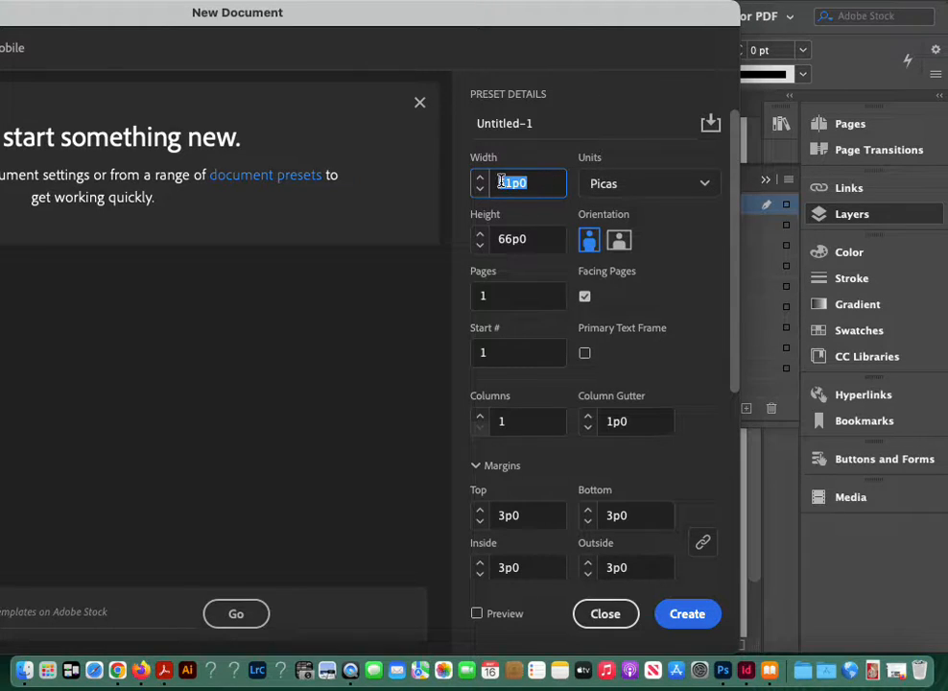
type("1000")
left_click(626, 188)
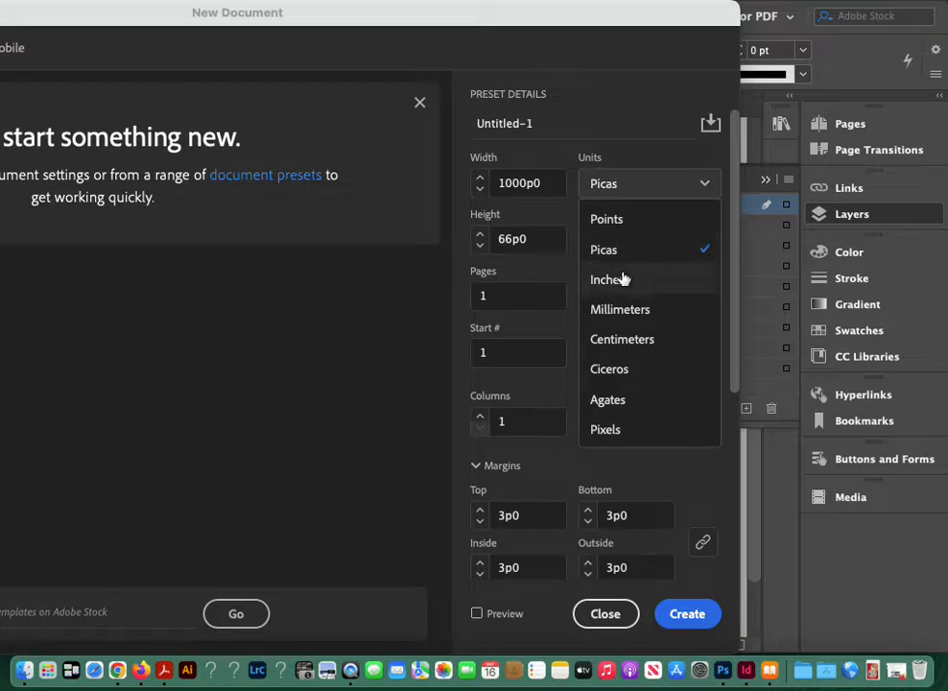
left_click(619, 428)
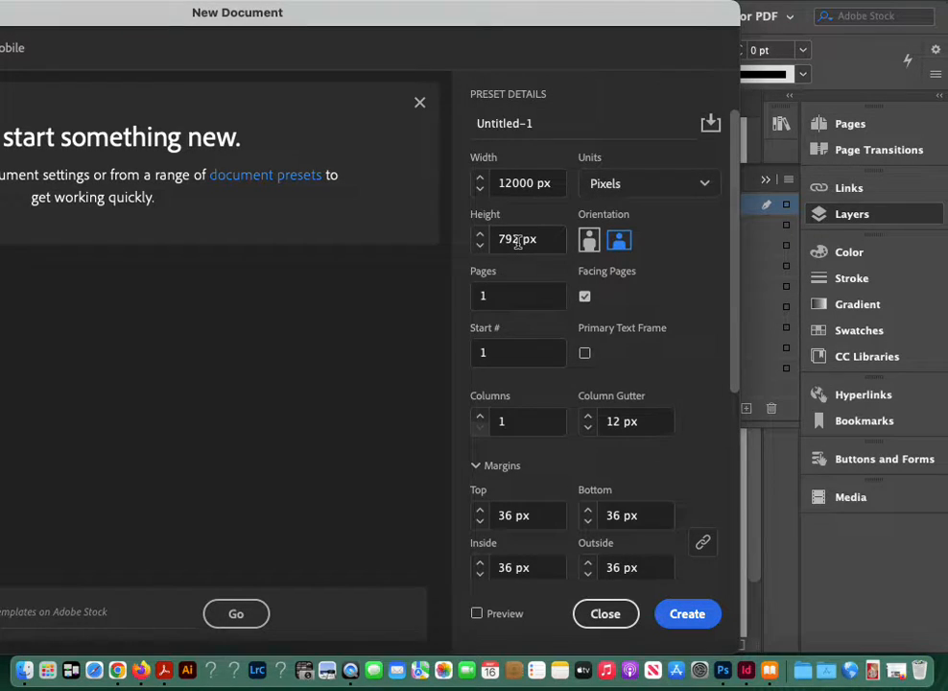
left_click(507, 183)
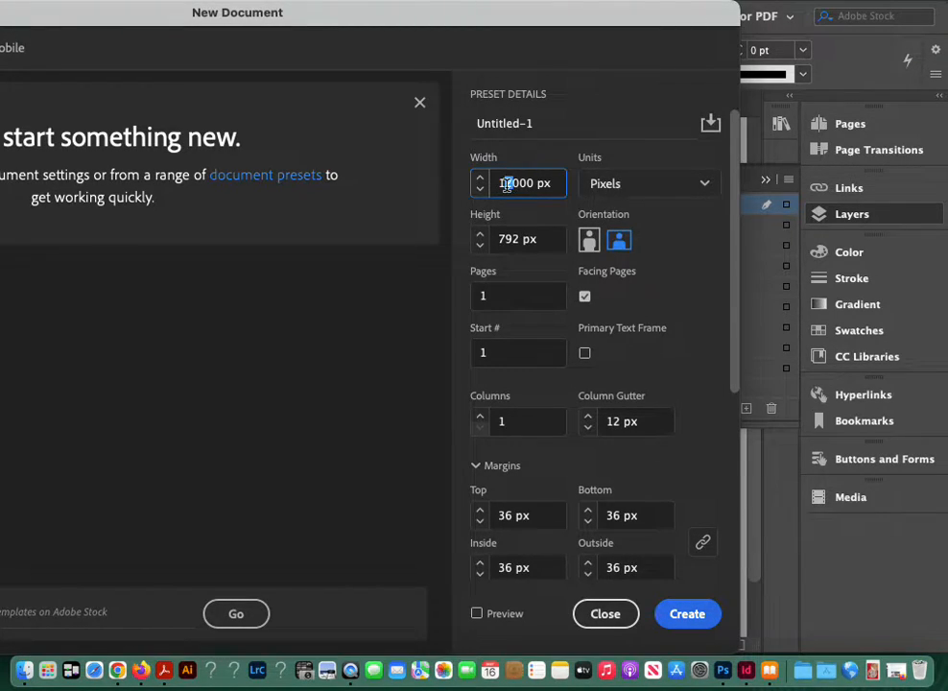
key("Delete")
Step: Set the new document's height to 800 px and turn off facing pages
left_click_drag(518, 240, 495, 241)
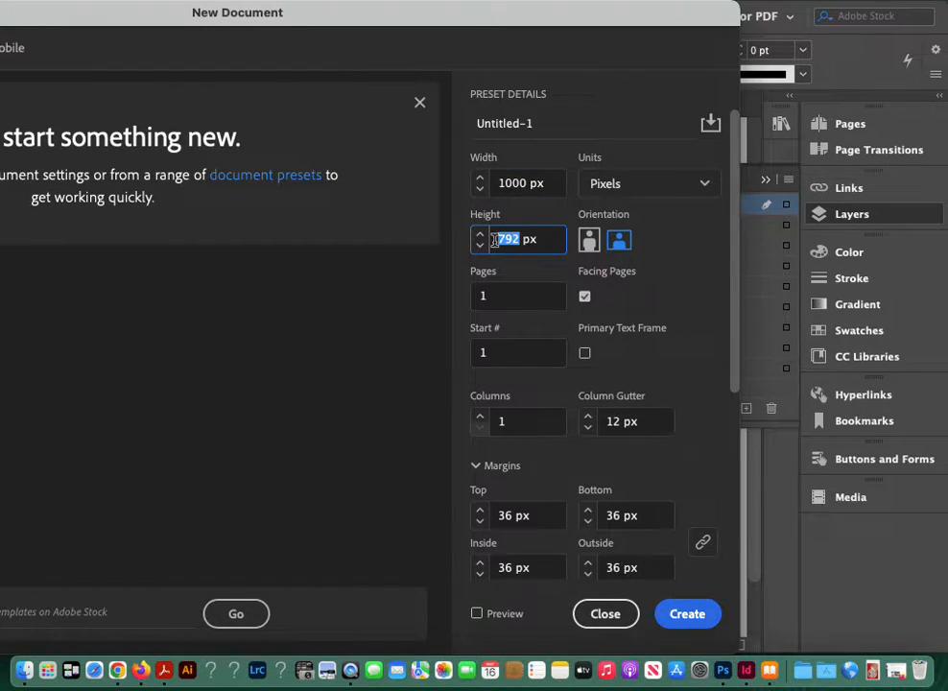
type("800")
left_click(585, 297)
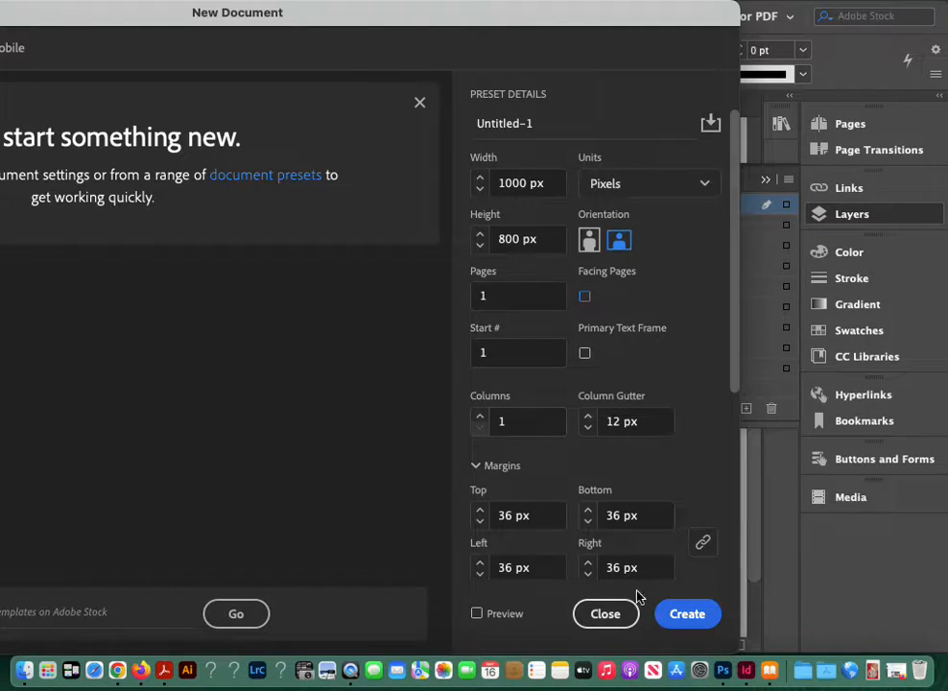
Step: Create the document and place Mykonos.Slide.01.jpg from the Photos folder near the page's upper-left corner
left_click(685, 612)
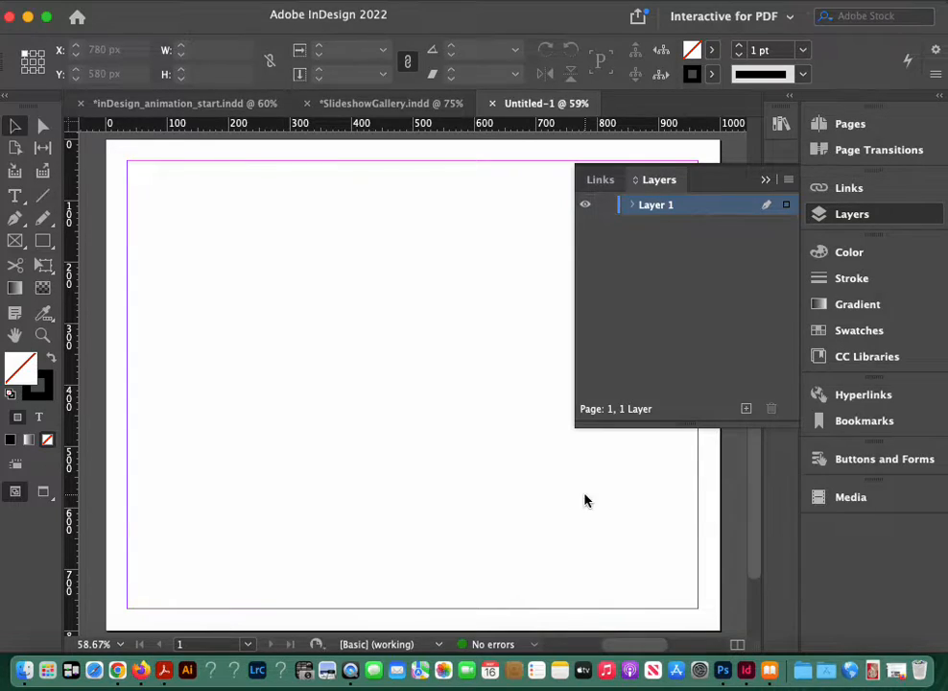
key("super+d")
left_click_drag(435, 208, 415, 230)
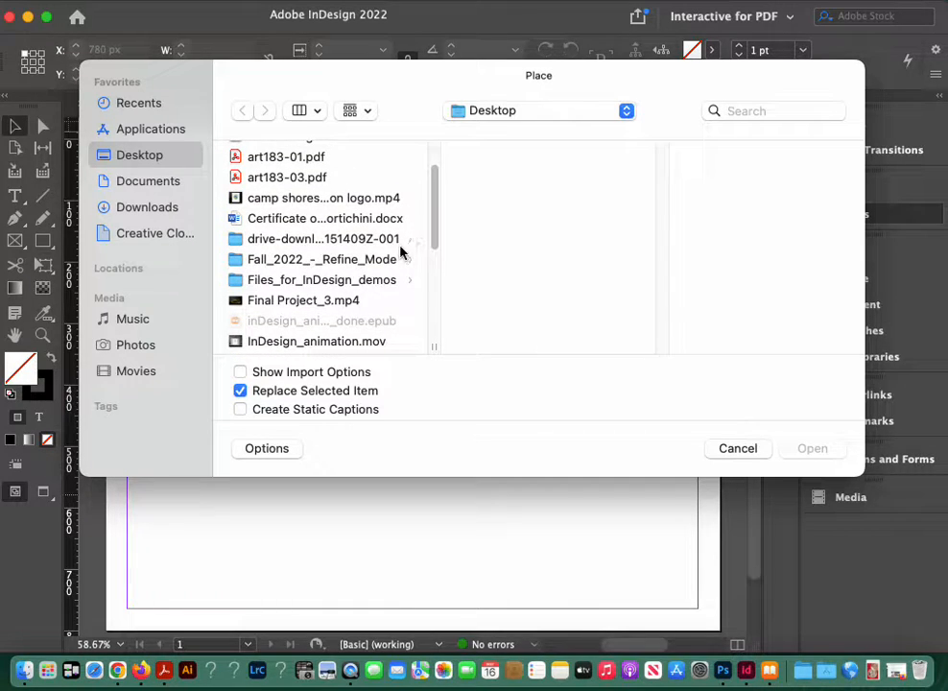
left_click(381, 280)
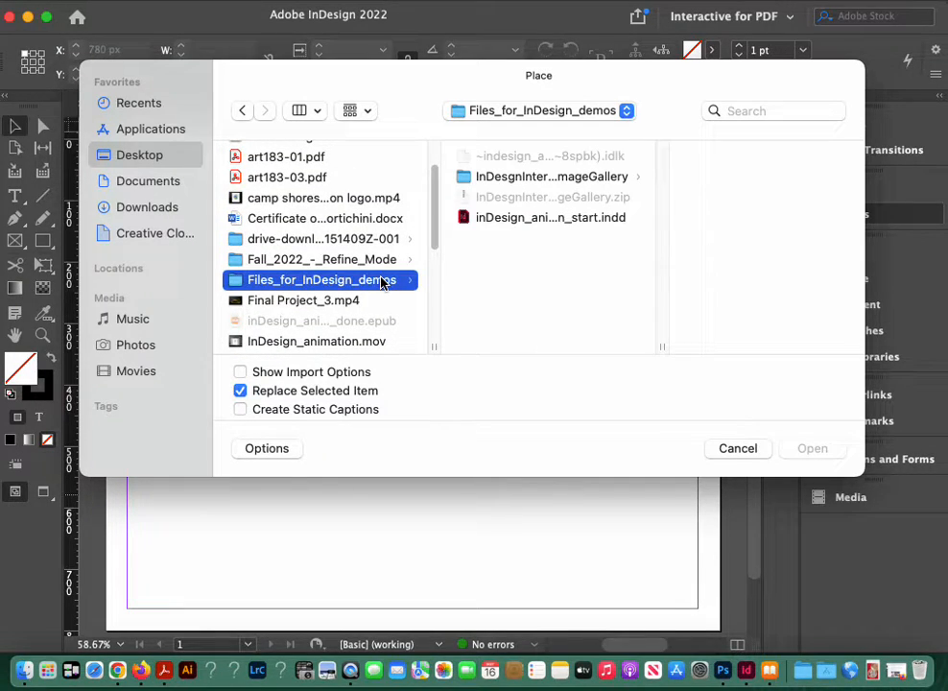
left_click(467, 177)
left_click(691, 176)
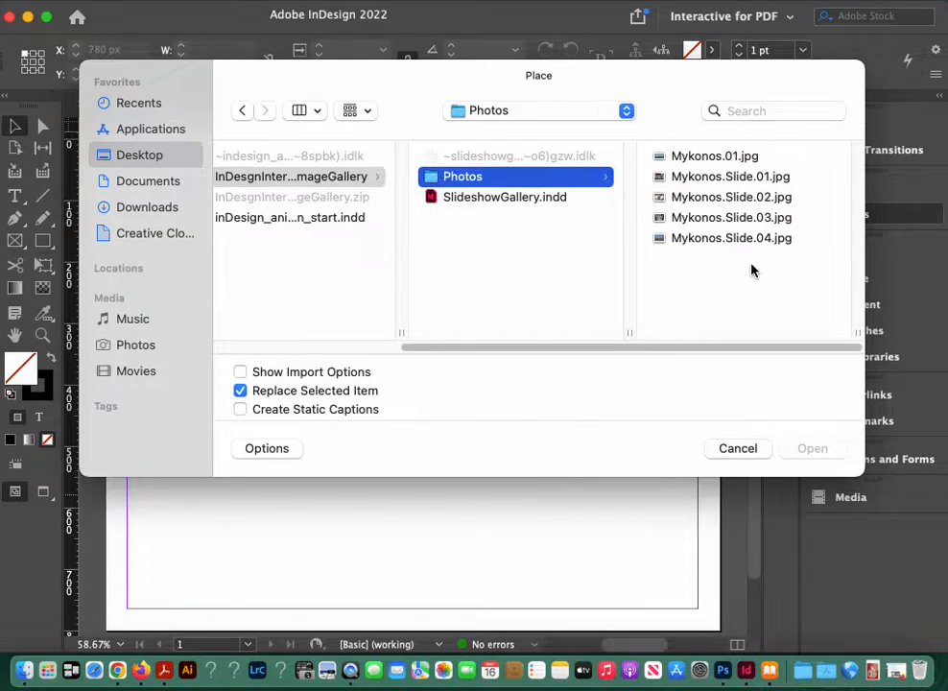
left_click(677, 156)
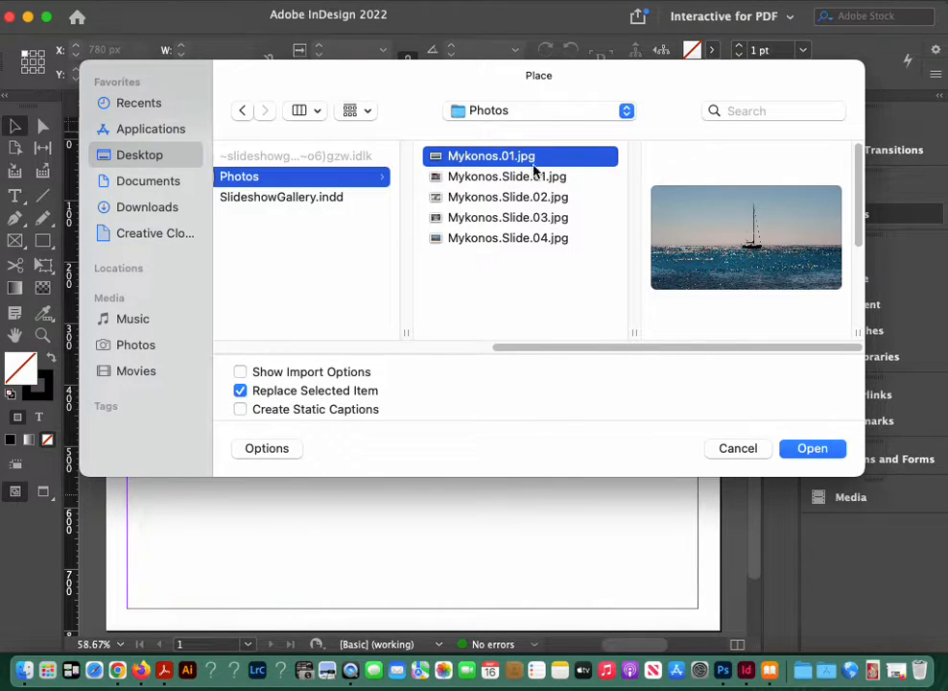
left_click(522, 177)
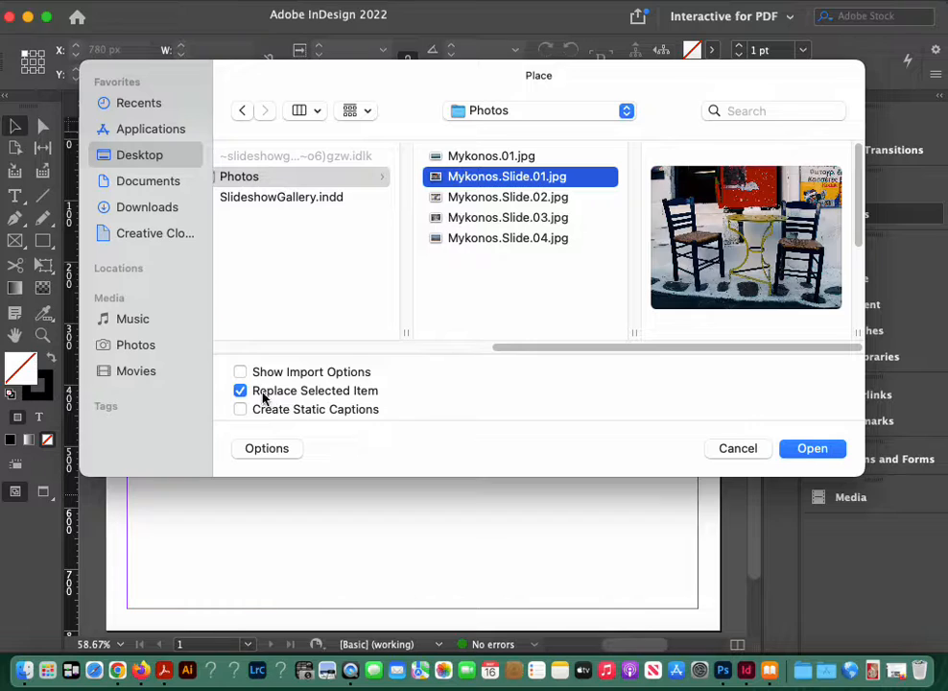
left_click(804, 448)
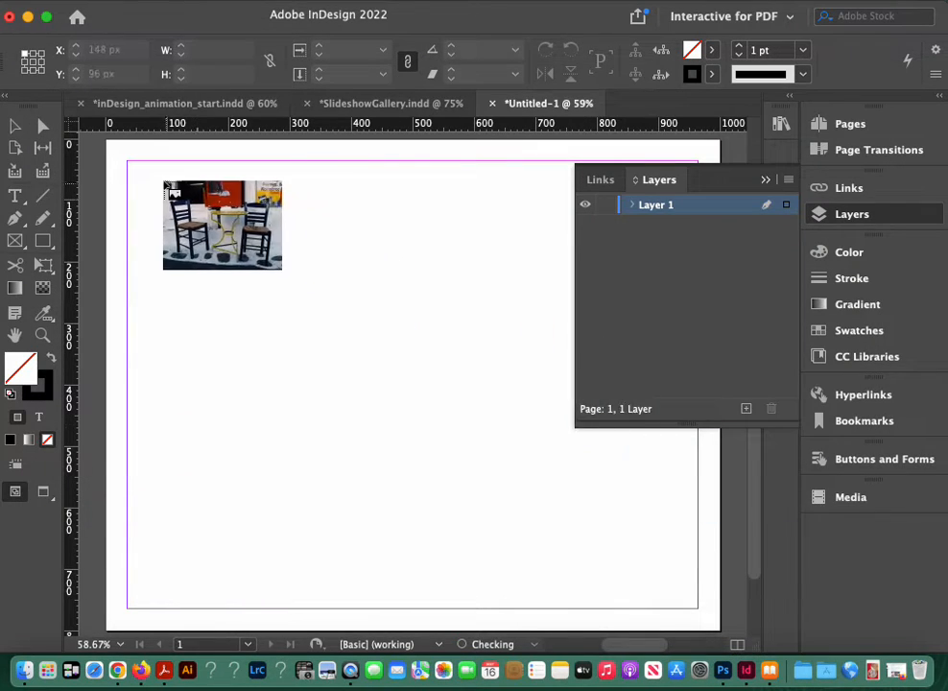
left_click(155, 178)
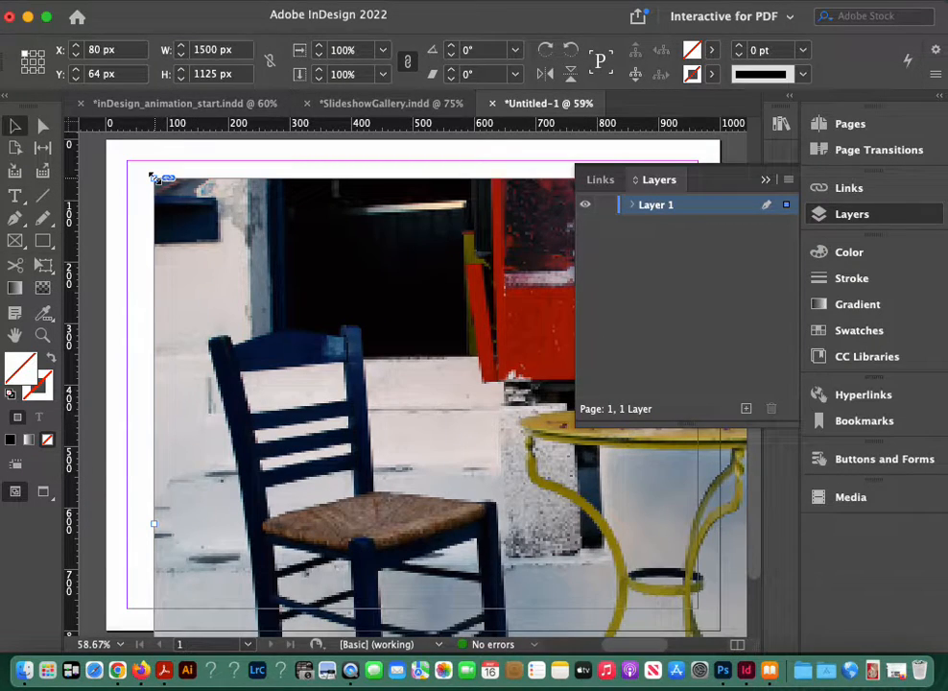
Step: Move the placed photo to the upper-left margin corner at X 36 px, Y 36 px
key("super+minus")
key("super+minus")
key("super+minus")
key("super+minus")
key("super+minus")
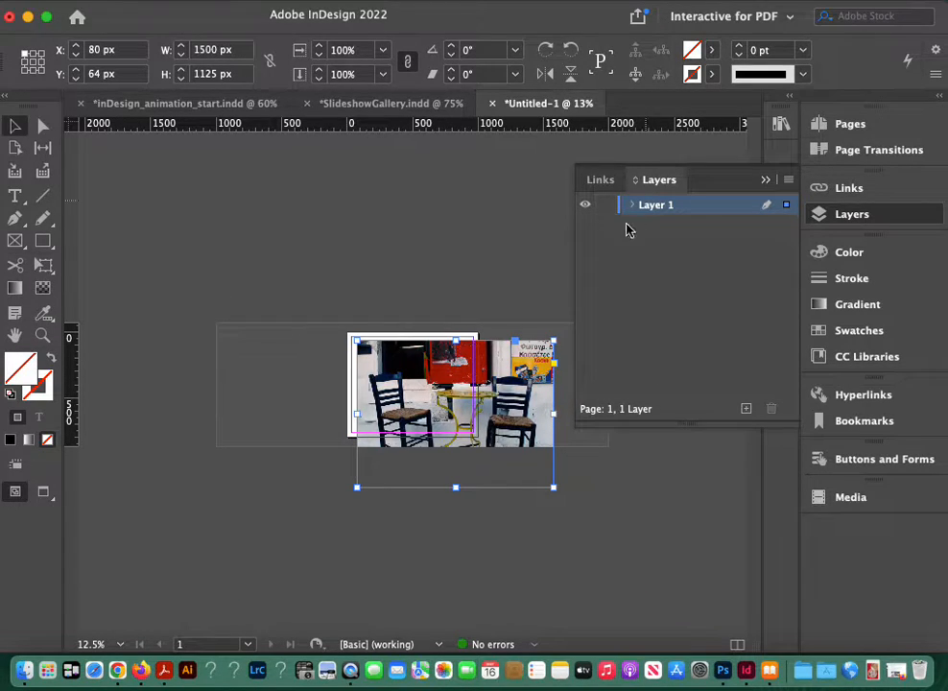
left_click_drag(406, 376, 401, 372)
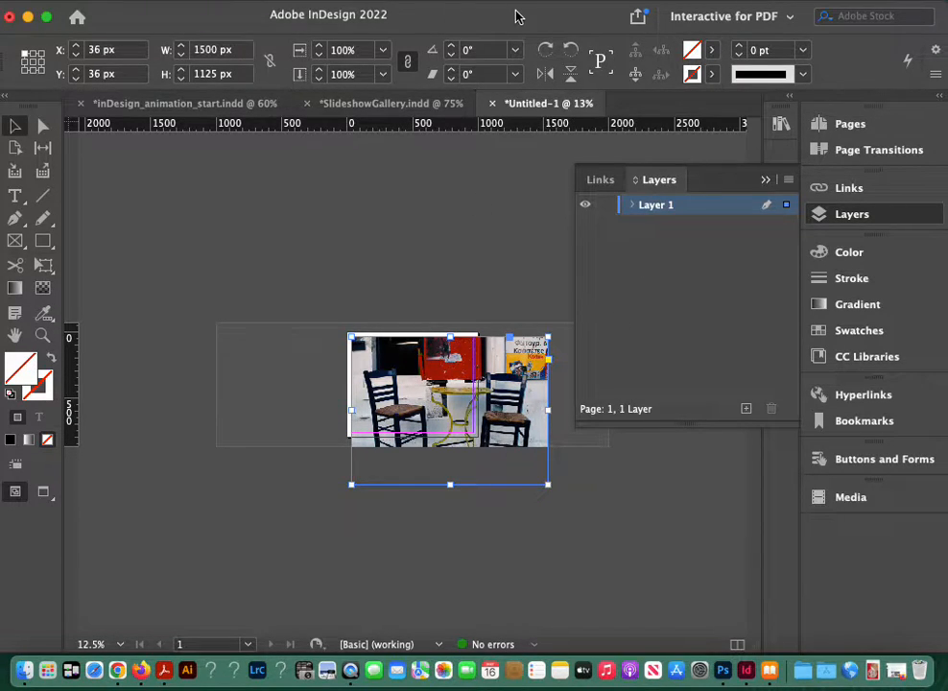
Step: Widen the application window until the Auto-Fit option for the selected photo is accessible
left_click_drag(515, 15, 381, 14)
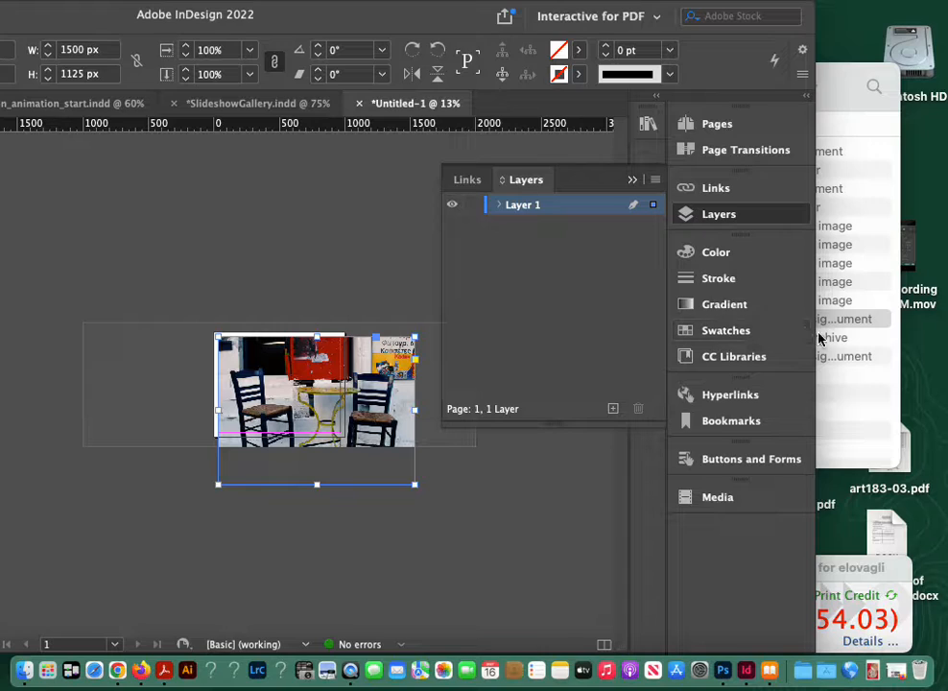
left_click_drag(814, 335, 945, 335)
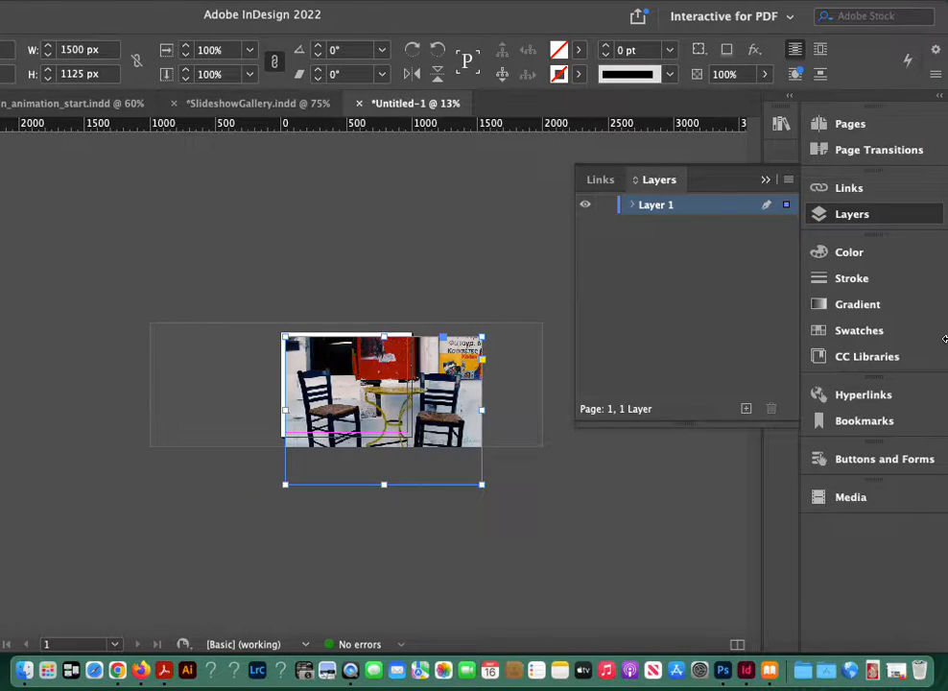
left_click_drag(594, 17, 446, 21)
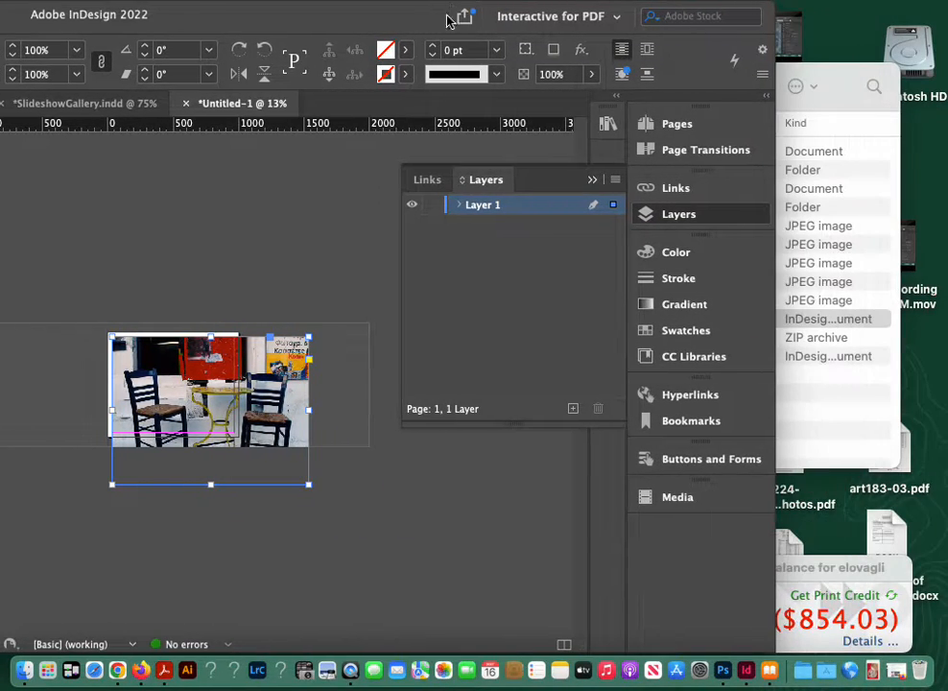
left_click_drag(773, 317, 945, 356)
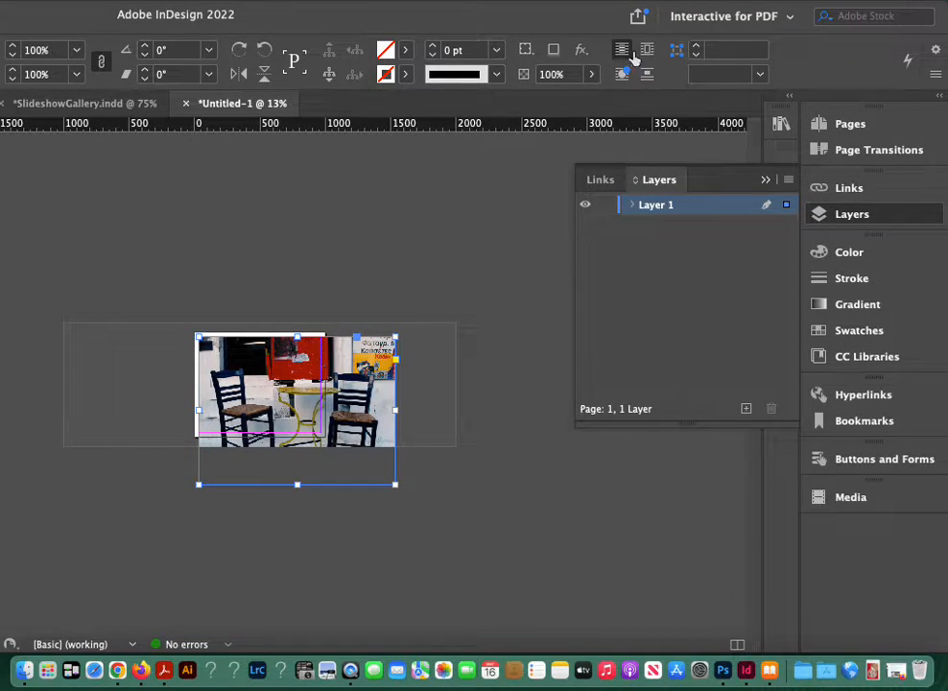
left_click_drag(591, 33, 387, 33)
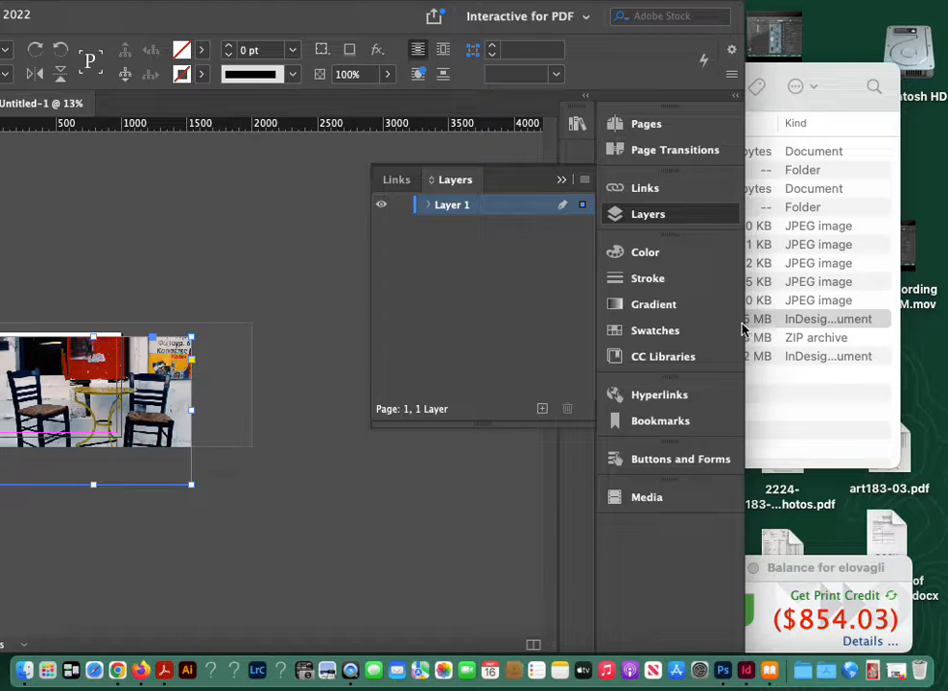
left_click_drag(744, 324, 944, 349)
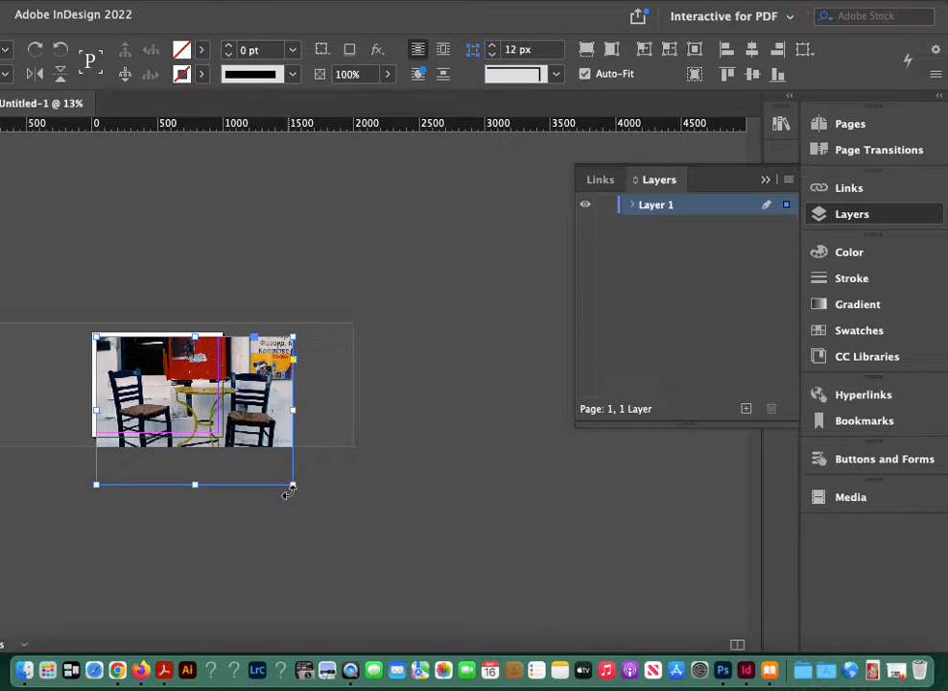
Step: Try resizing the photo frame with Auto-Fit on and with it off, undo each resize, and turn Auto-Fit back on
left_click_drag(293, 485, 221, 415)
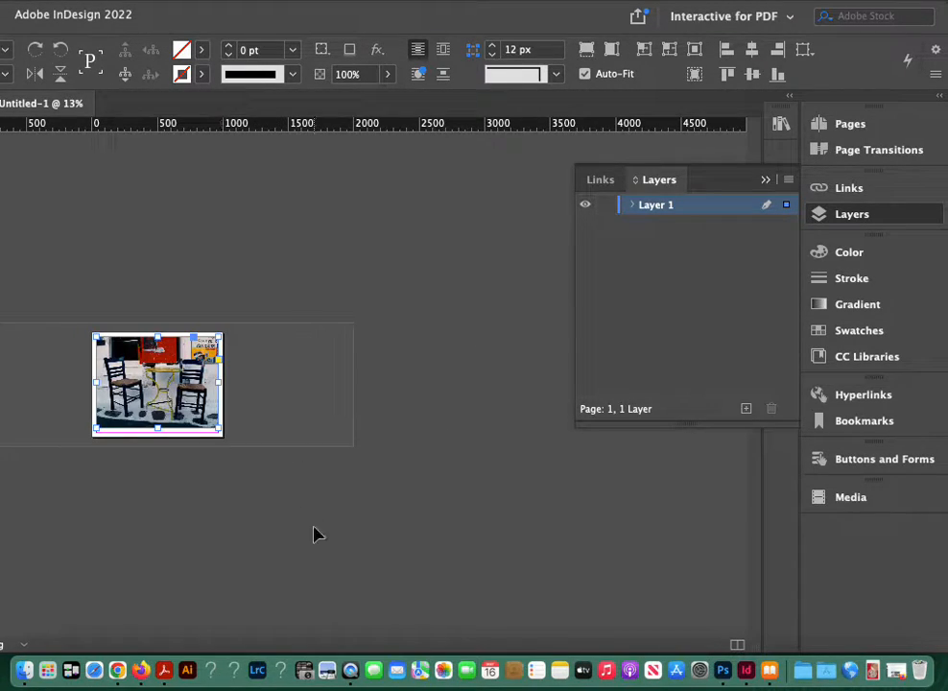
key("super+z")
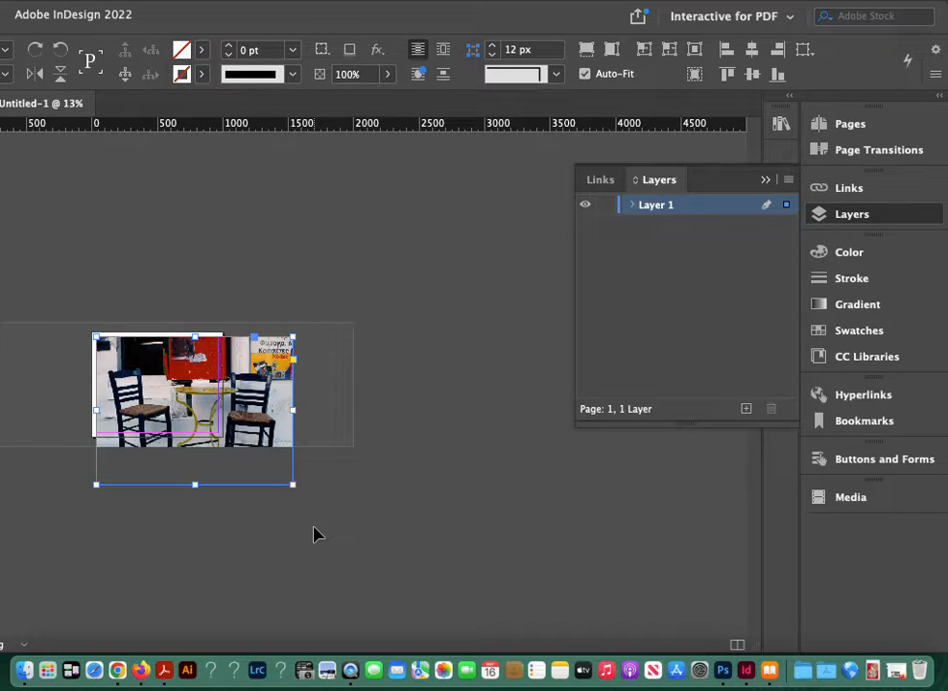
left_click(584, 74)
left_click(256, 535)
left_click(288, 478)
left_click_drag(293, 483, 211, 412)
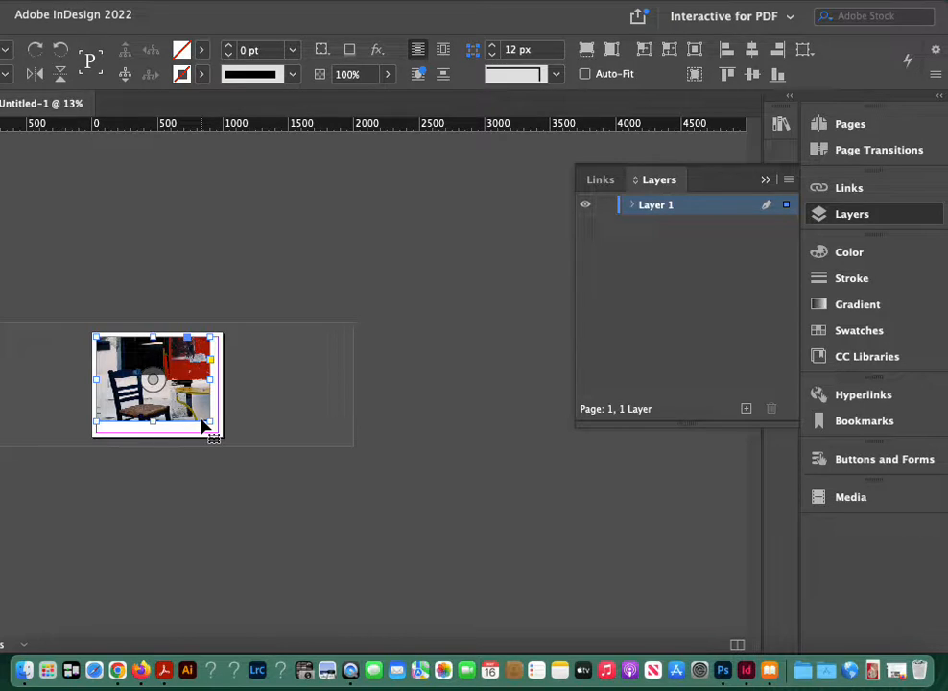
key("super+z")
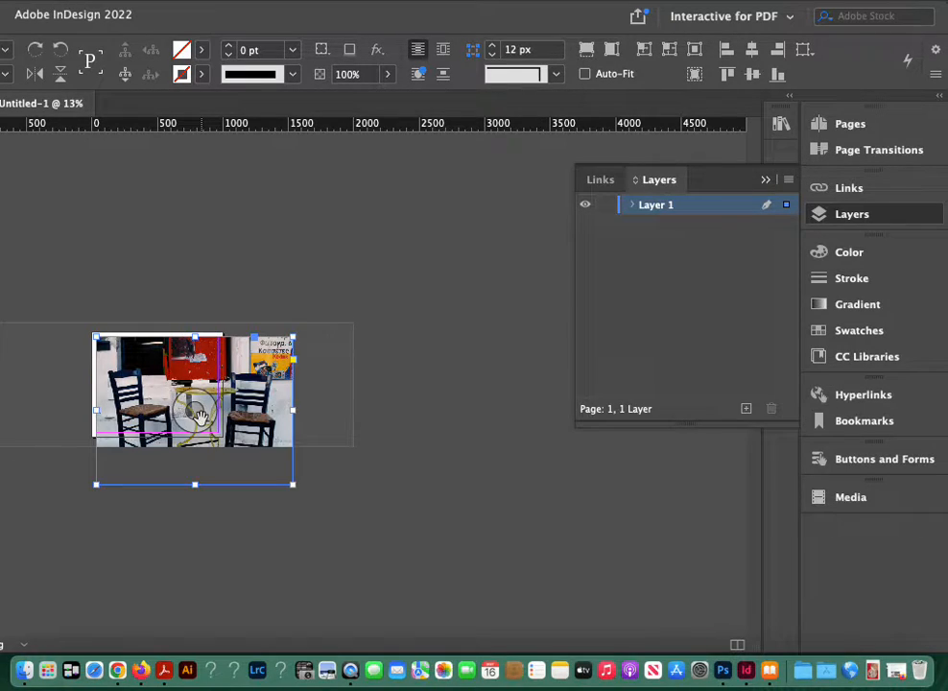
left_click(584, 75)
Step: Scale the chairs photo with its frame to about 600 px wide and place it near the middle of the page
left_click_drag(293, 485, 183, 378)
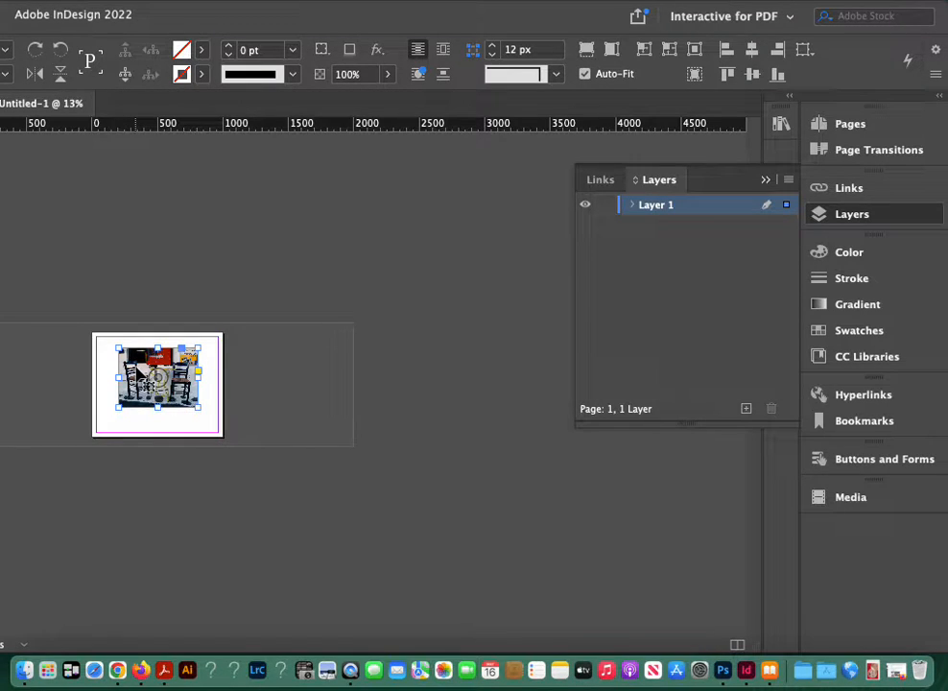
key("super+0")
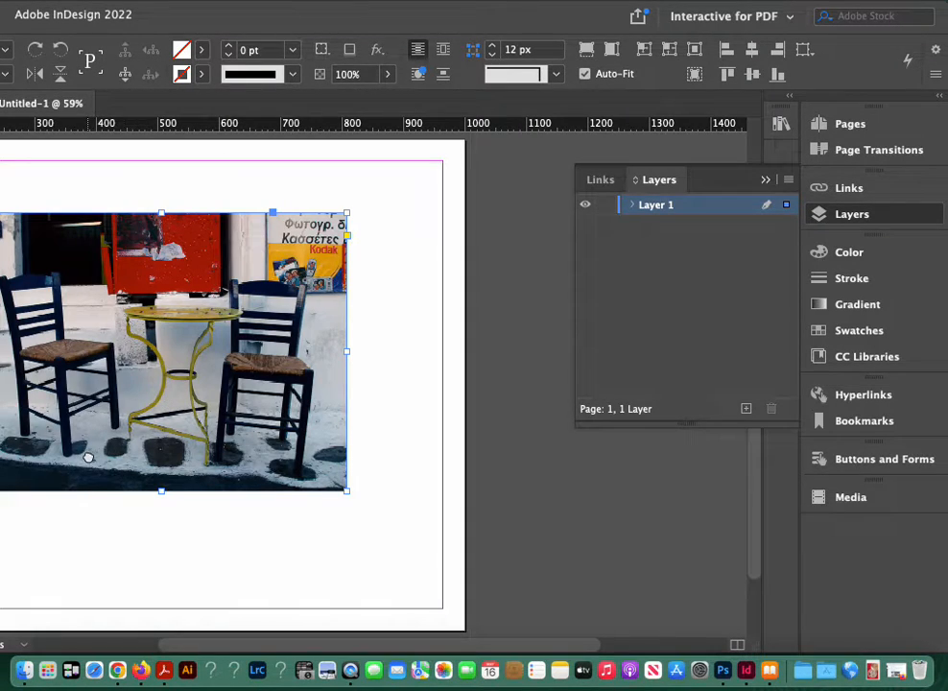
left_click_drag(89, 457, 273, 477)
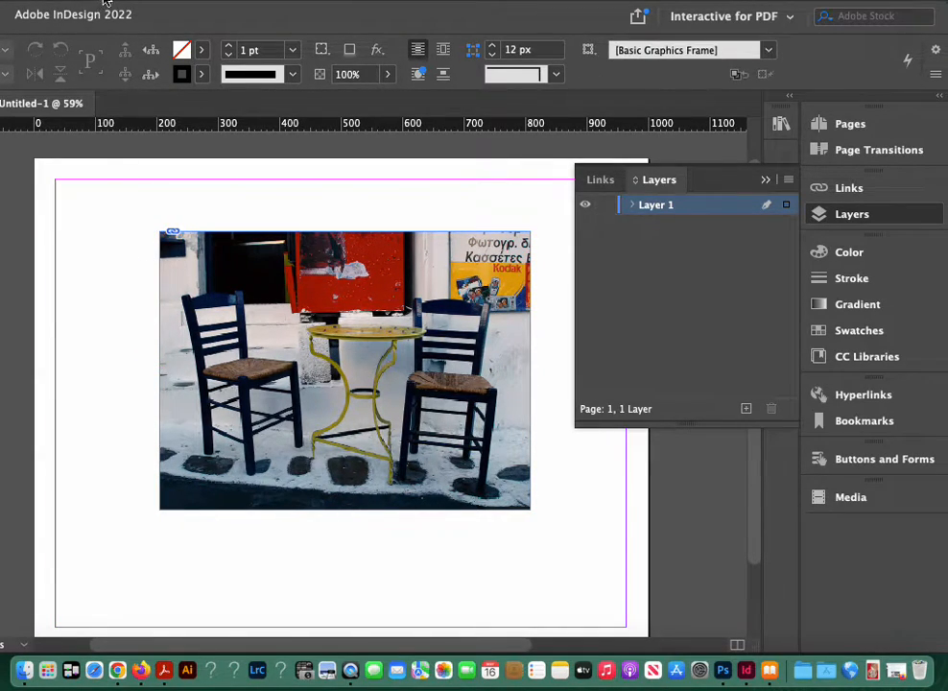
Step: Place Mykonos.Slide.02.jpg with its upper-left corner on that of the chairs photo
left_click(100, 0)
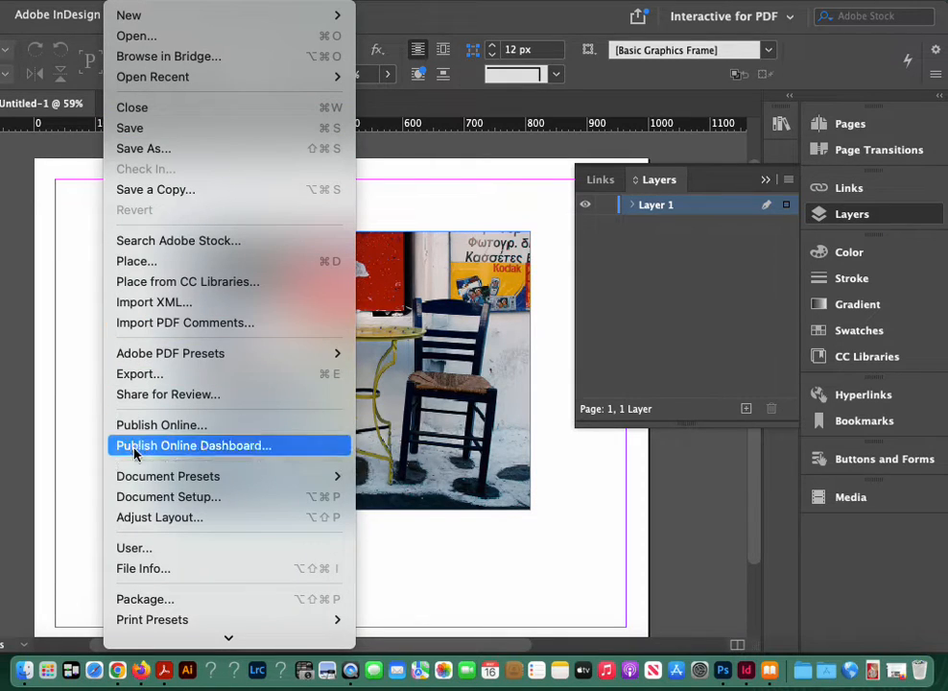
mouse_move(141, 482)
left_click(69, 478)
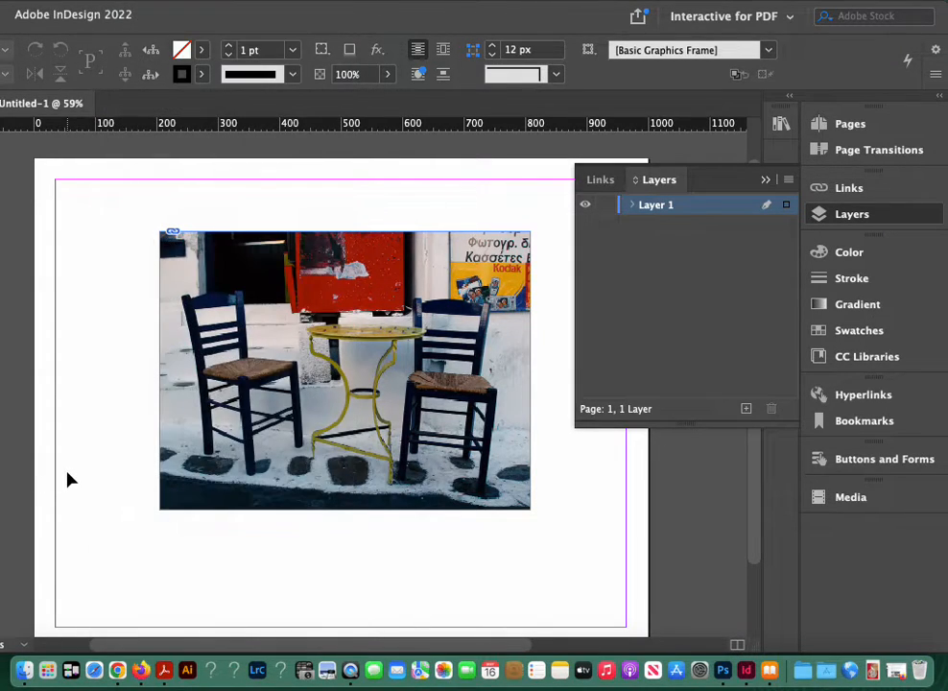
key("super+d")
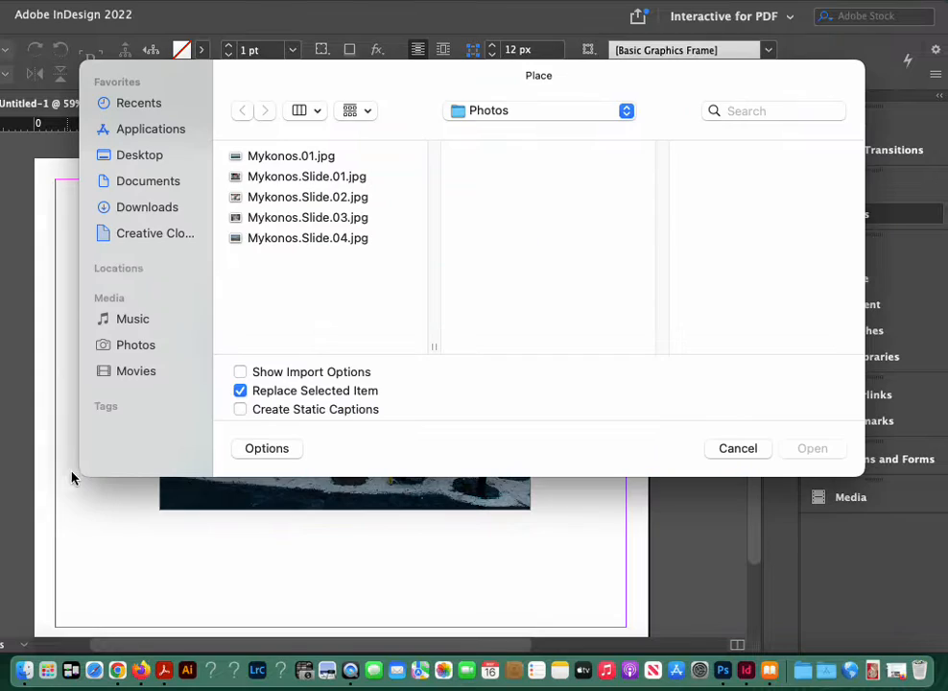
left_click(264, 196)
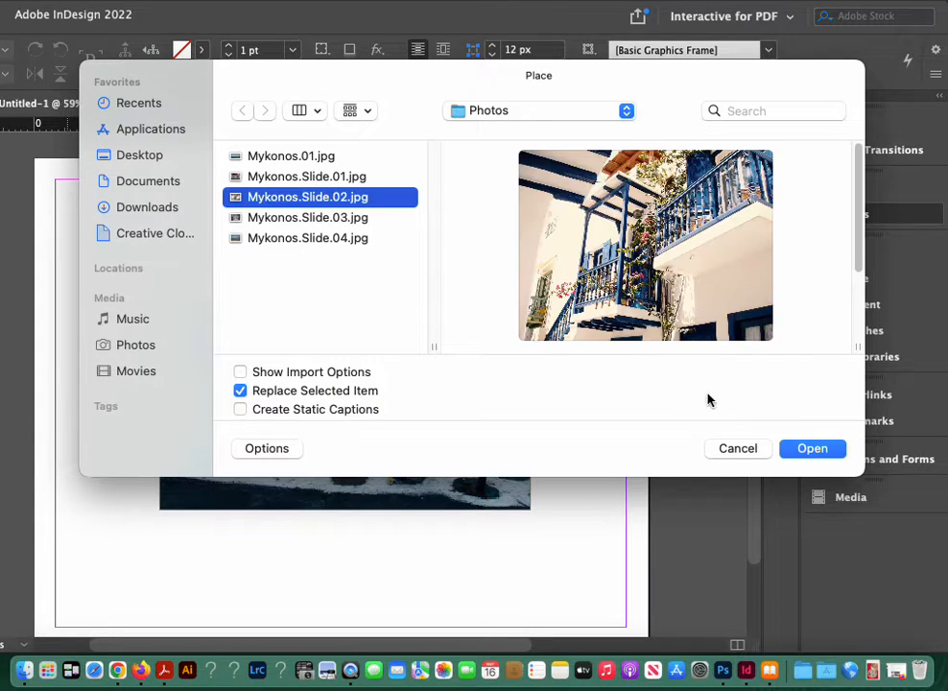
left_click(811, 448)
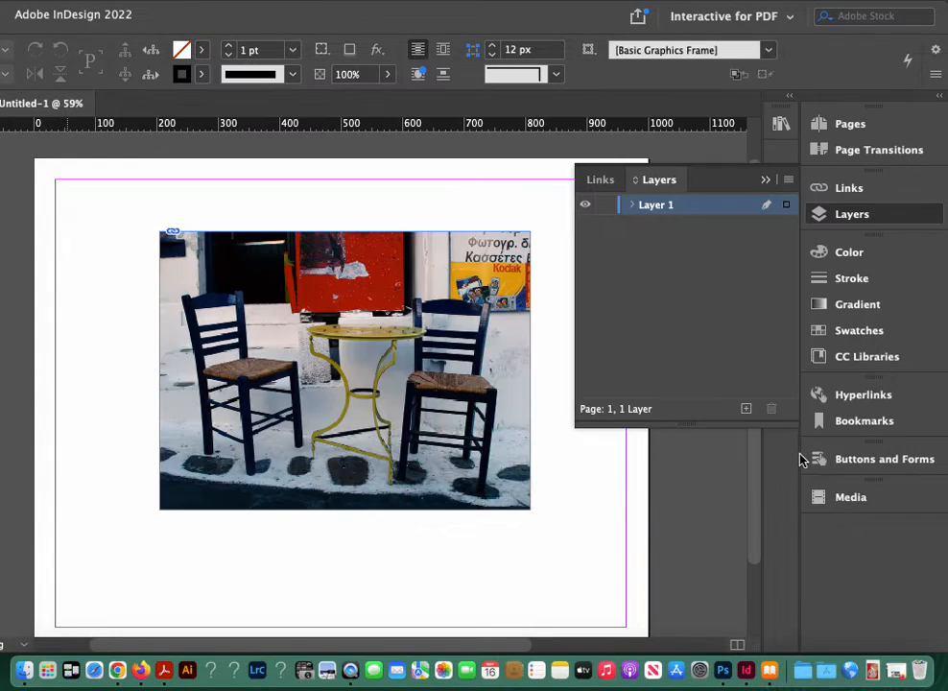
left_click(159, 232)
Step: Turn on Auto-Fit for the balcony photo and scale it with its frame to about 630 px wide
key("super+minus")
key("super+minus")
key("super+minus")
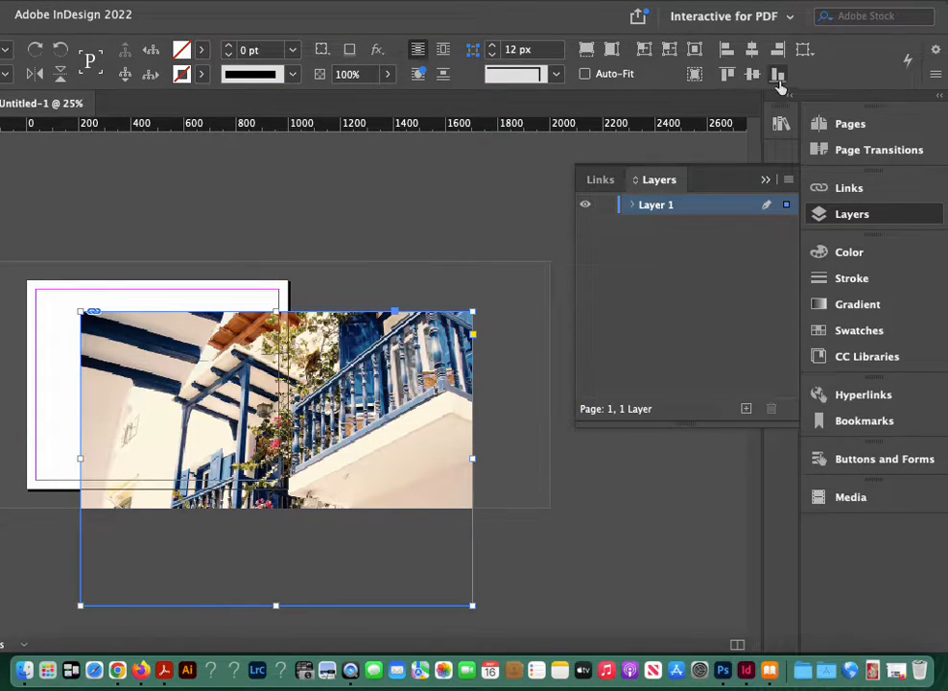
left_click(584, 74)
left_click_drag(472, 609, 246, 434)
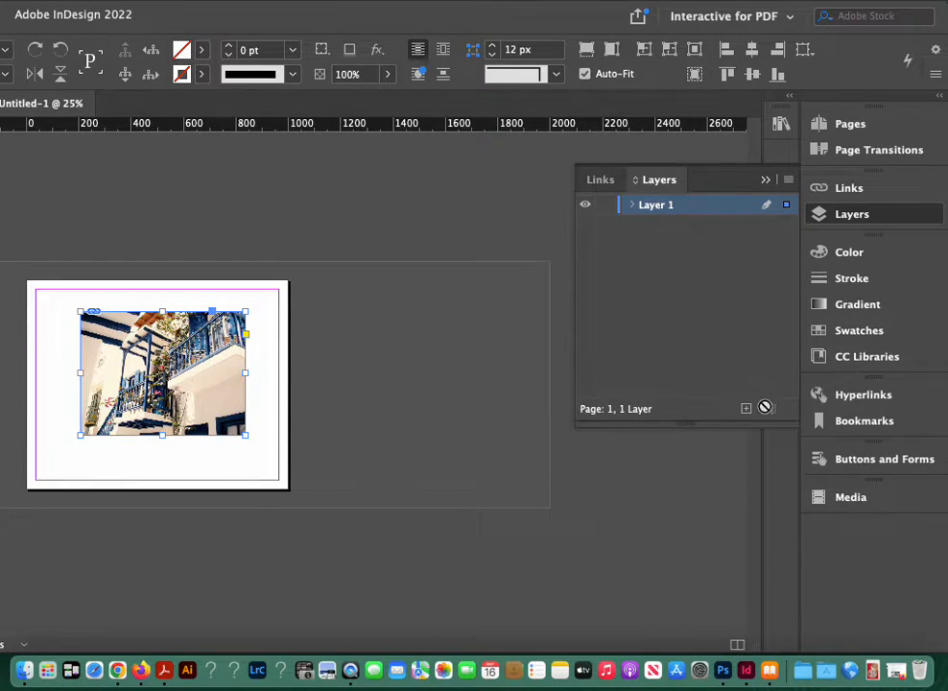
Step: Move the balcony photo onto a new layer above Layer 1 and hide that new layer
left_click(747, 408)
mouse_move(779, 215)
left_mouse_down()
mouse_move(786, 228)
mouse_move(786, 205)
left_mouse_up()
left_click(584, 204)
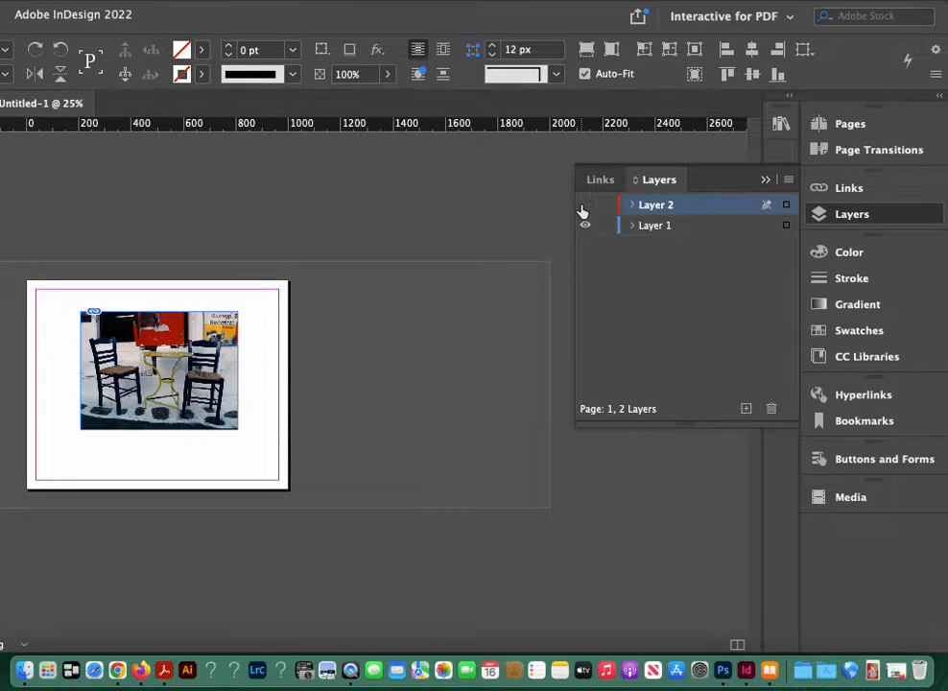
left_click(584, 204)
left_click(584, 205)
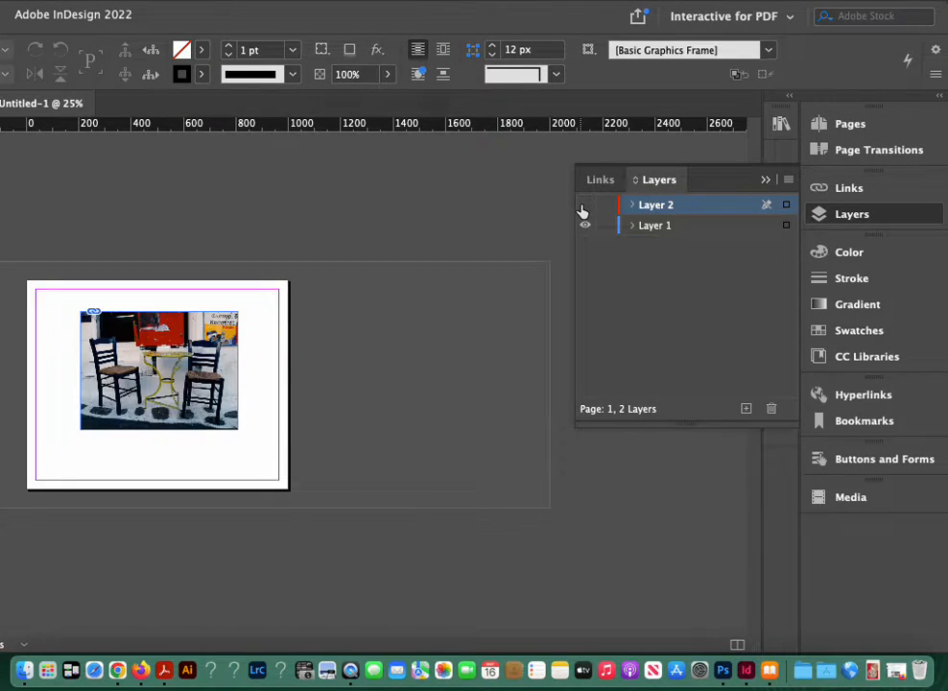
Step: Reorder Layer 1 above Layer 2, and show Layer 2 with its balcony photo selected
left_click(662, 225)
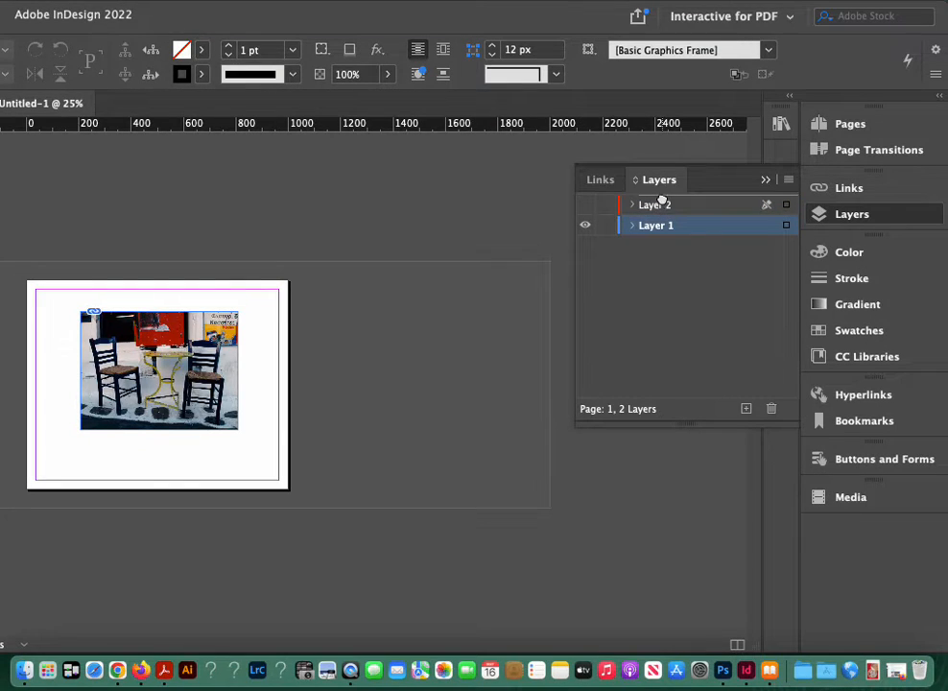
left_click_drag(662, 199, 662, 203)
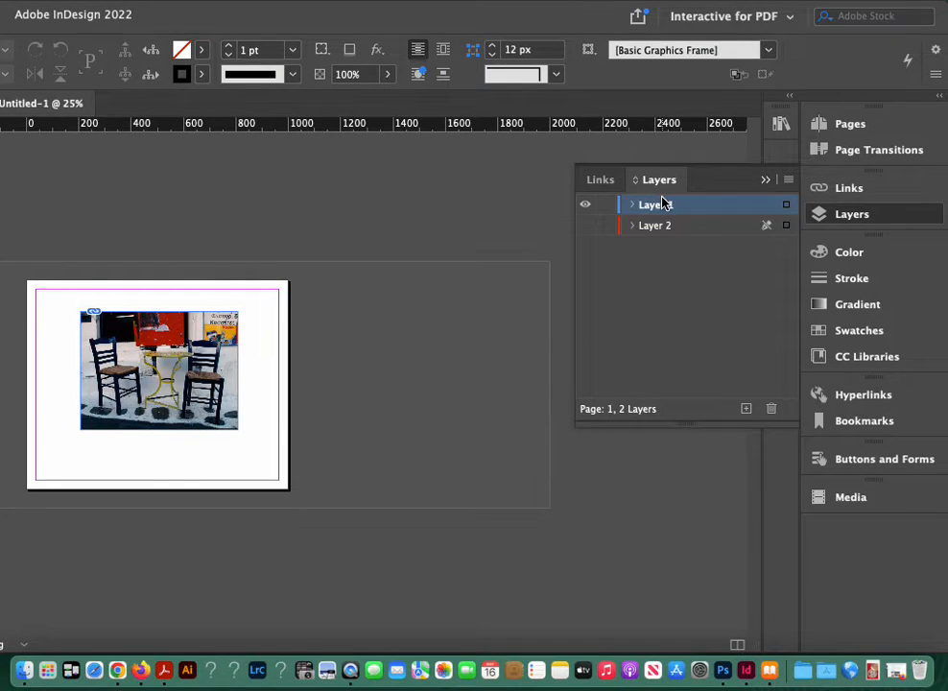
left_click(584, 224)
left_click(239, 434)
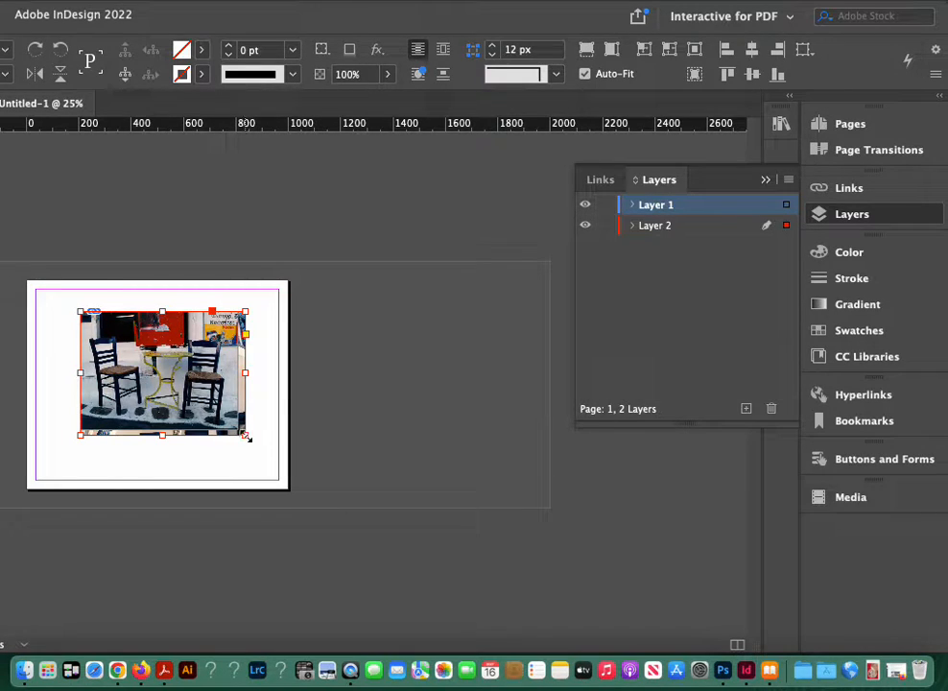
Step: Scale the balcony photo with its frame to about 600 px wide, matching the chairs photo on Layer 1
left_click_drag(246, 436, 239, 429)
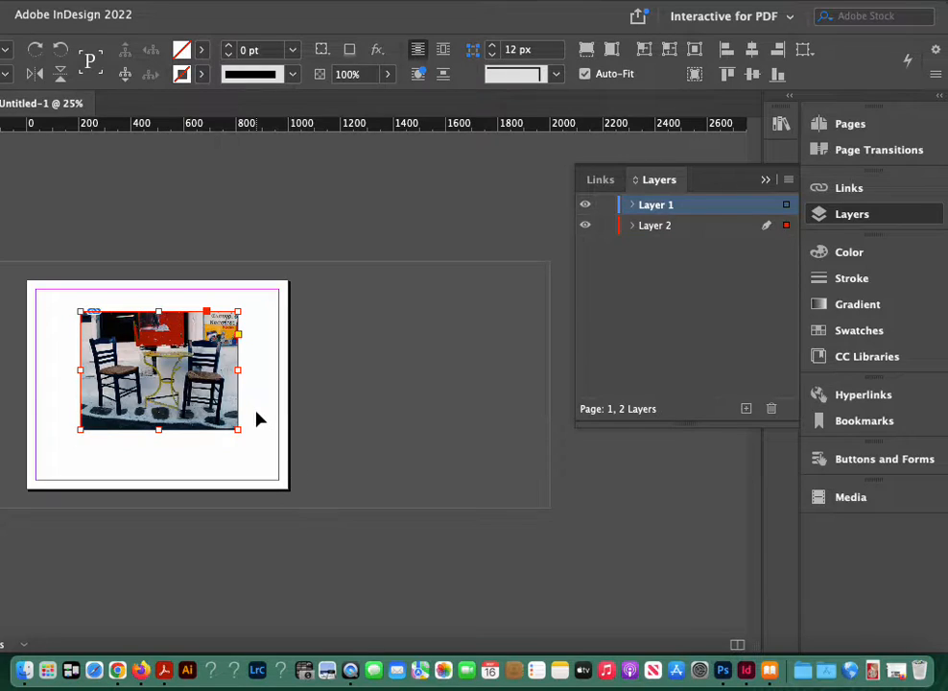
left_click(252, 462)
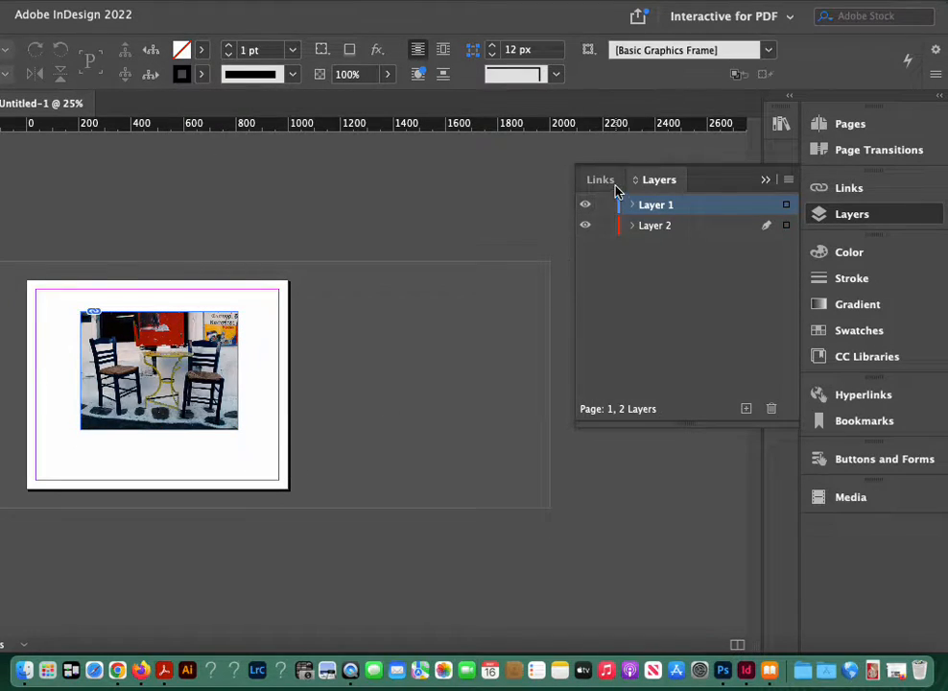
left_click(584, 204)
left_click(584, 205)
Step: Place Mykonos.Slide.03.jpg on a new layer, with its upper-left corner on that of the chairs photo
key("super+d")
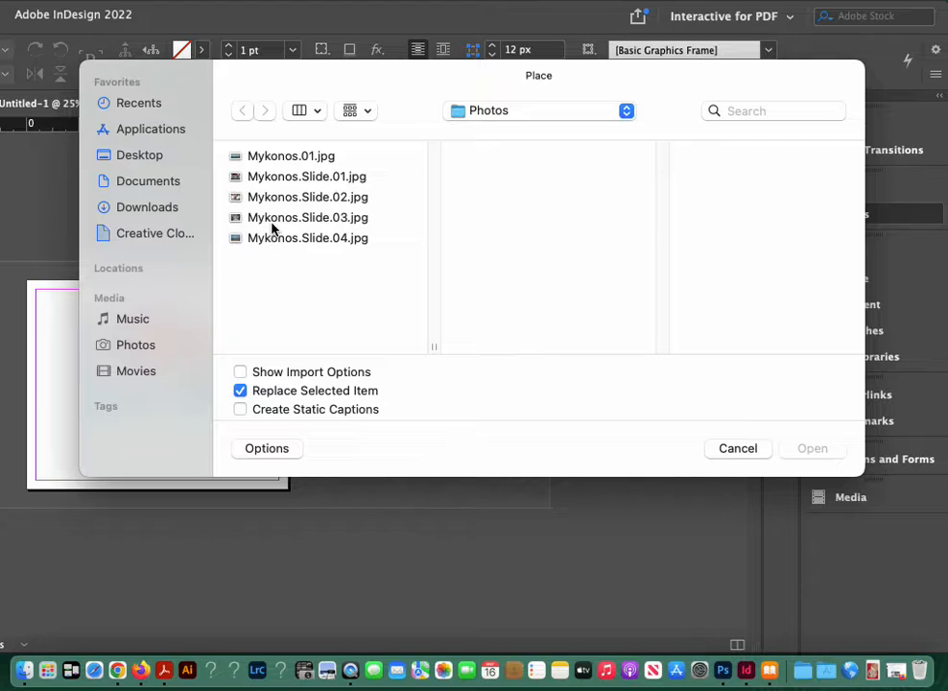
left_click(272, 220)
left_click(811, 449)
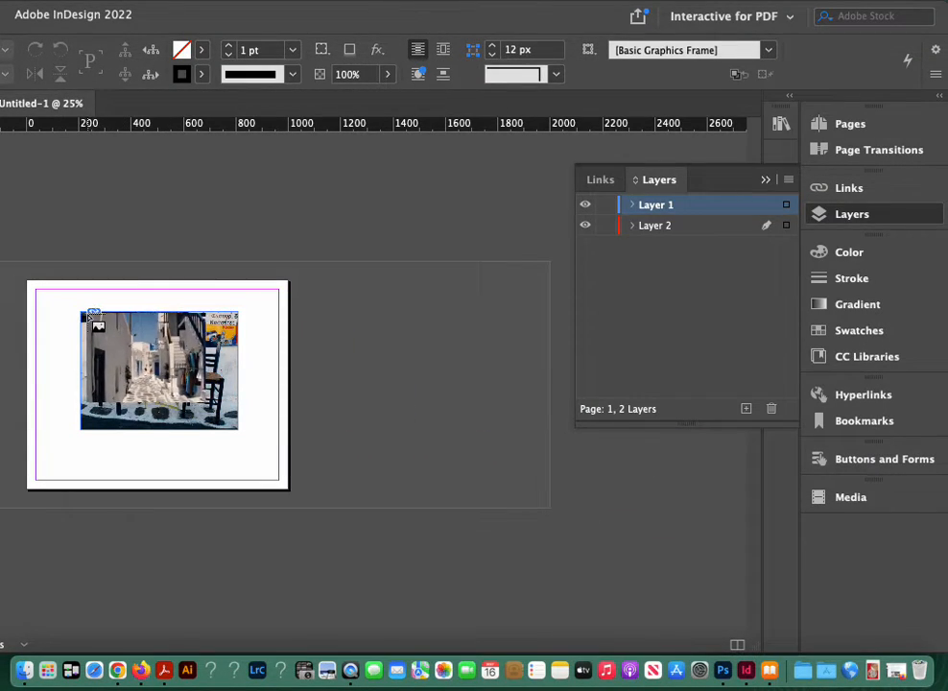
left_click(88, 314)
left_click(745, 409)
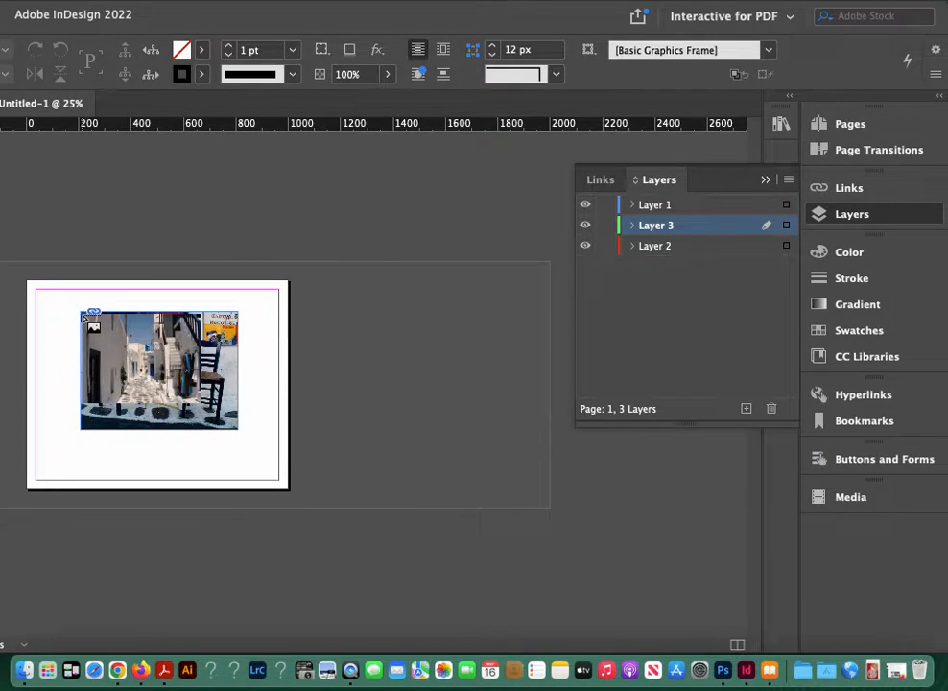
left_click(81, 311)
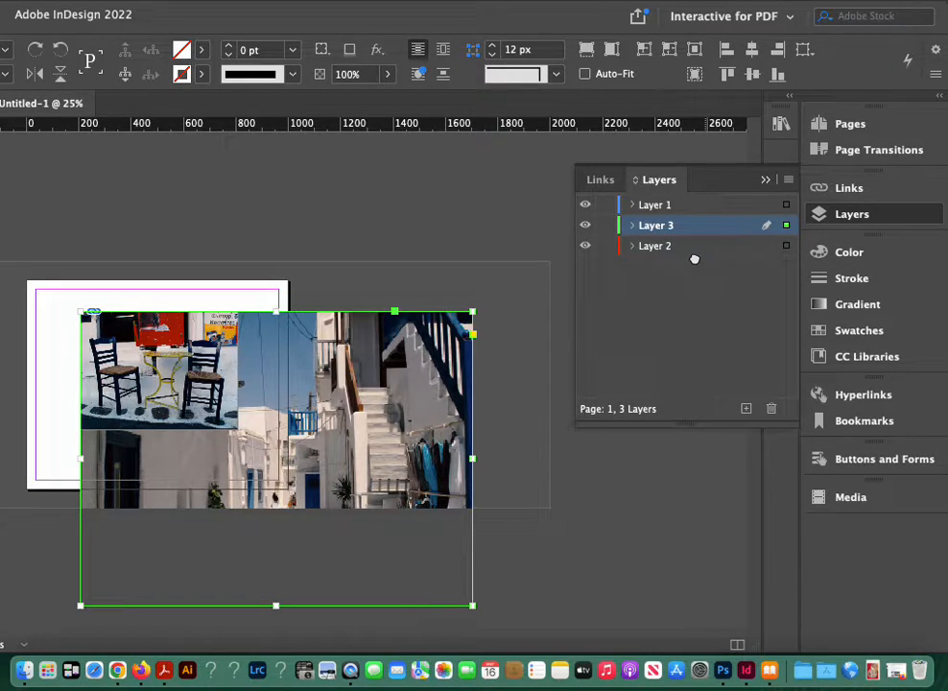
Step: Move Layer 3 below Layer 2, then scale its alley photo with Auto-Fit on to about 600 px wide, matching the chairs photo
left_click_drag(693, 259, 698, 251)
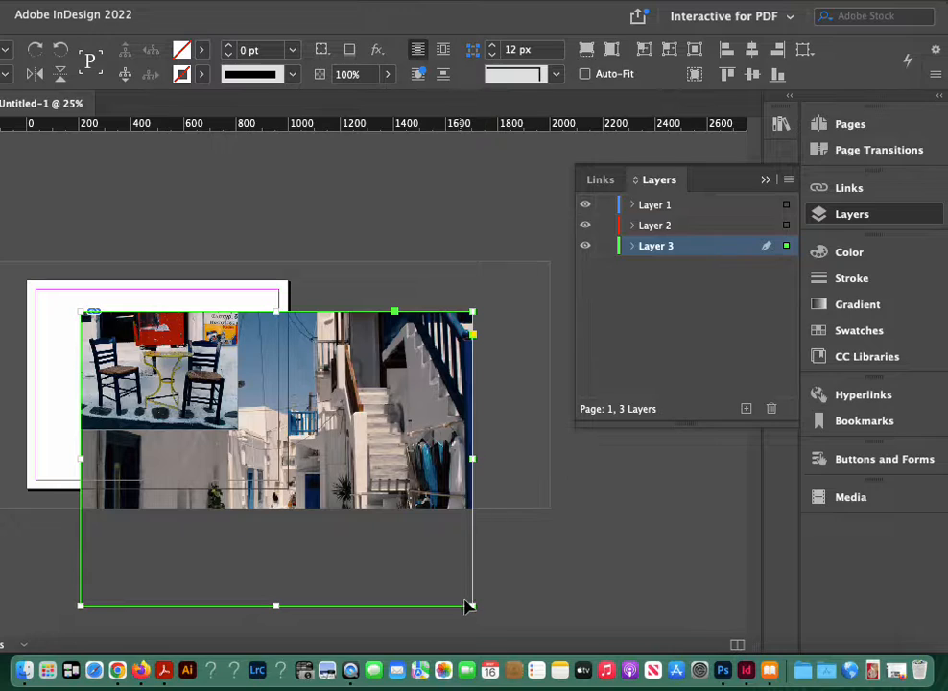
left_click(584, 74)
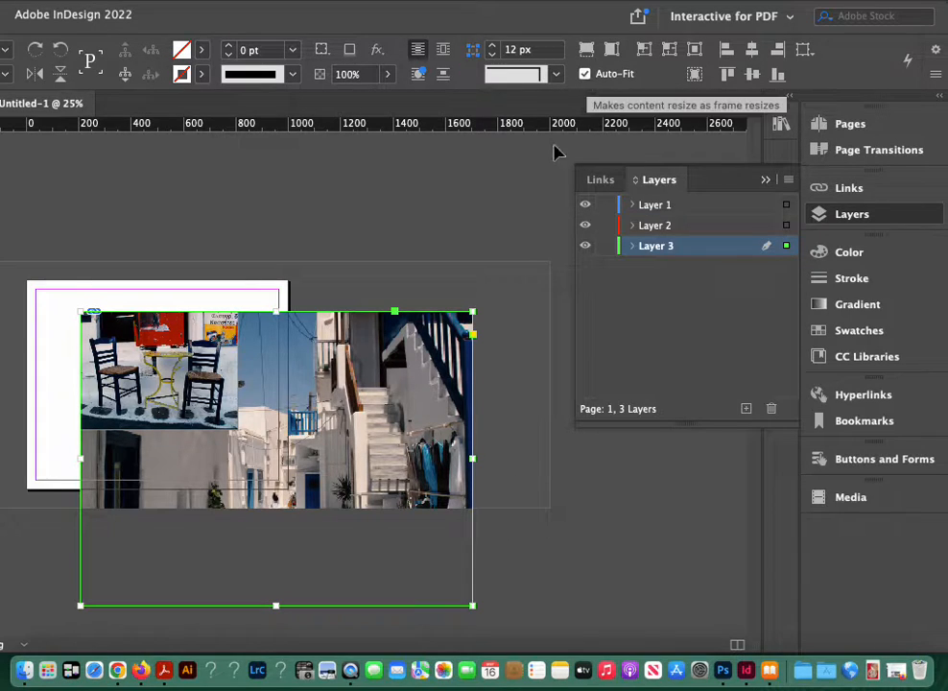
left_click_drag(472, 605, 238, 366)
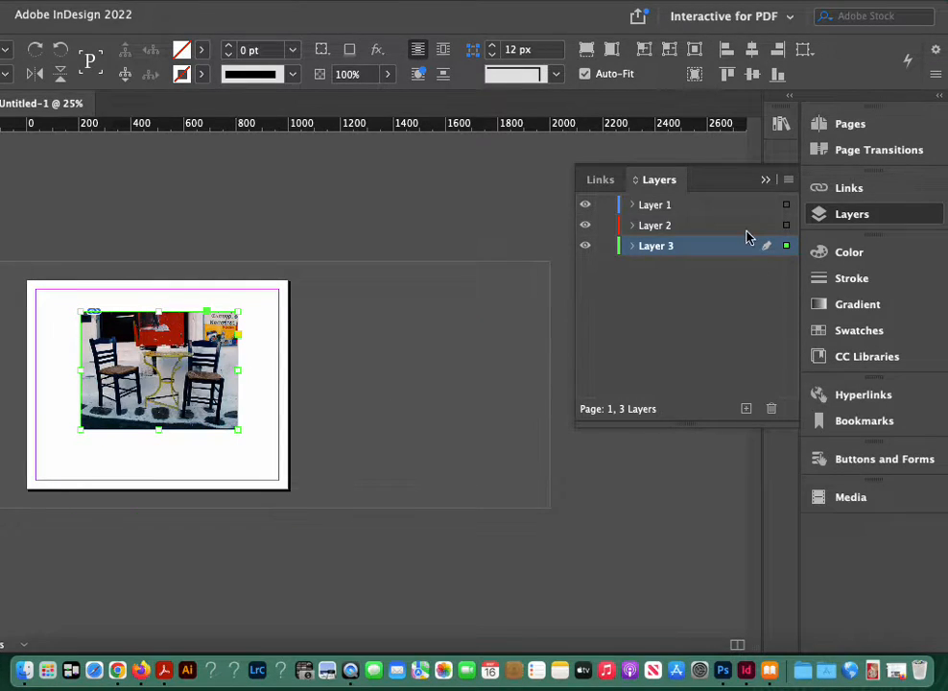
left_click(585, 207)
left_click(585, 208)
left_click(455, 361)
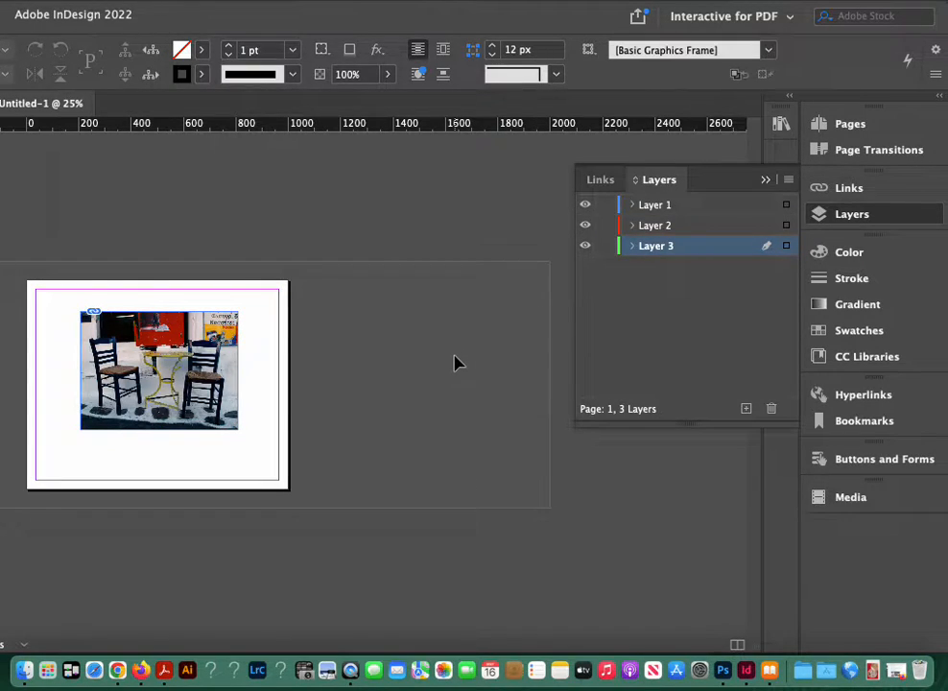
Step: Place Mykonos.Slide.04.jpg on a new layer, with its upper-left corner on that of the chairs photo
key("super+d")
left_click(257, 239)
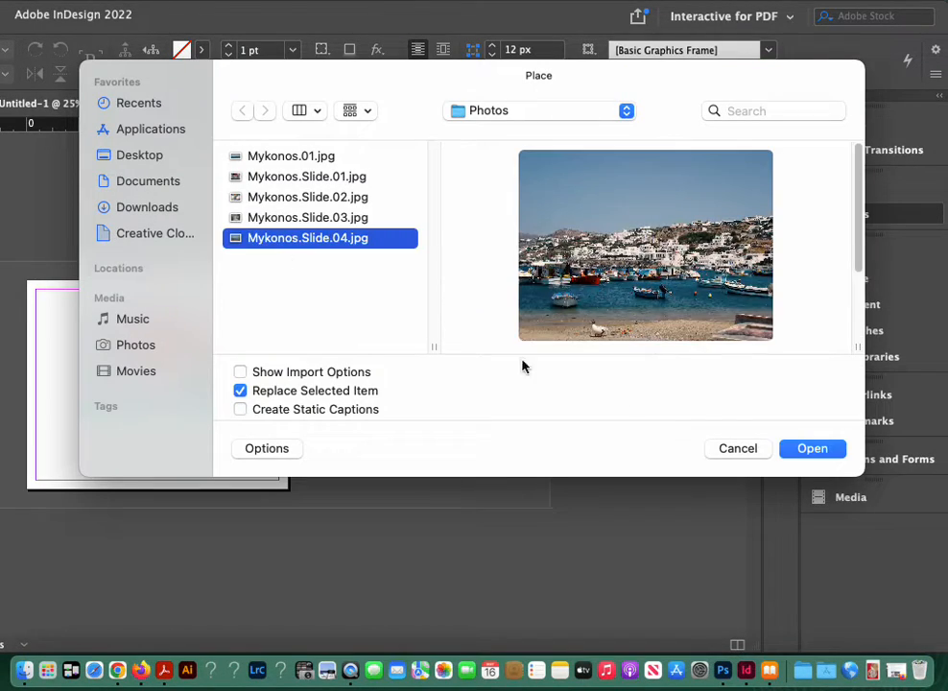
left_click(811, 448)
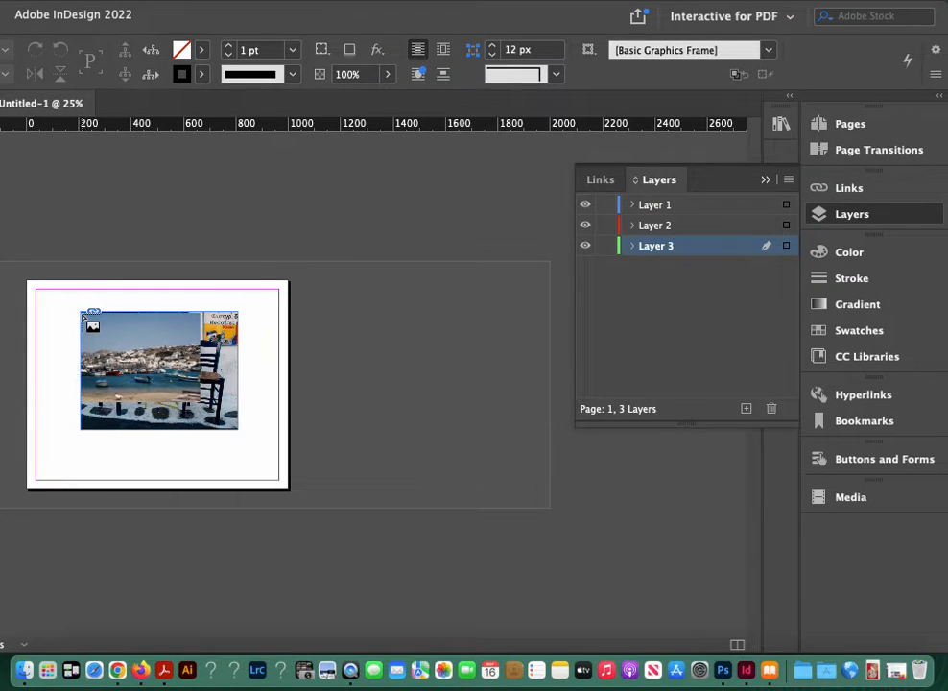
left_click(747, 410)
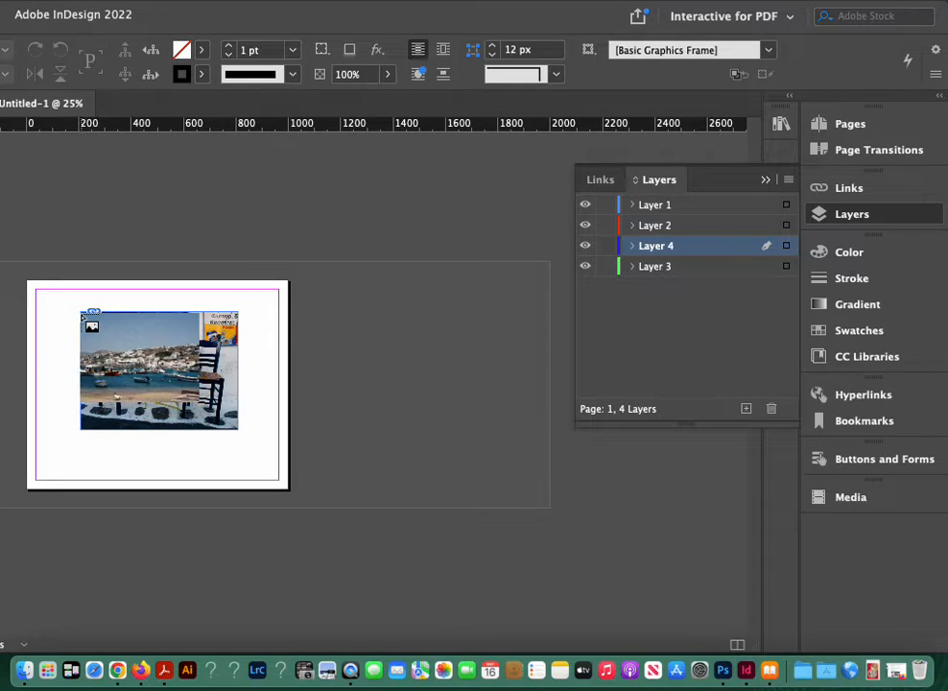
left_click(82, 313)
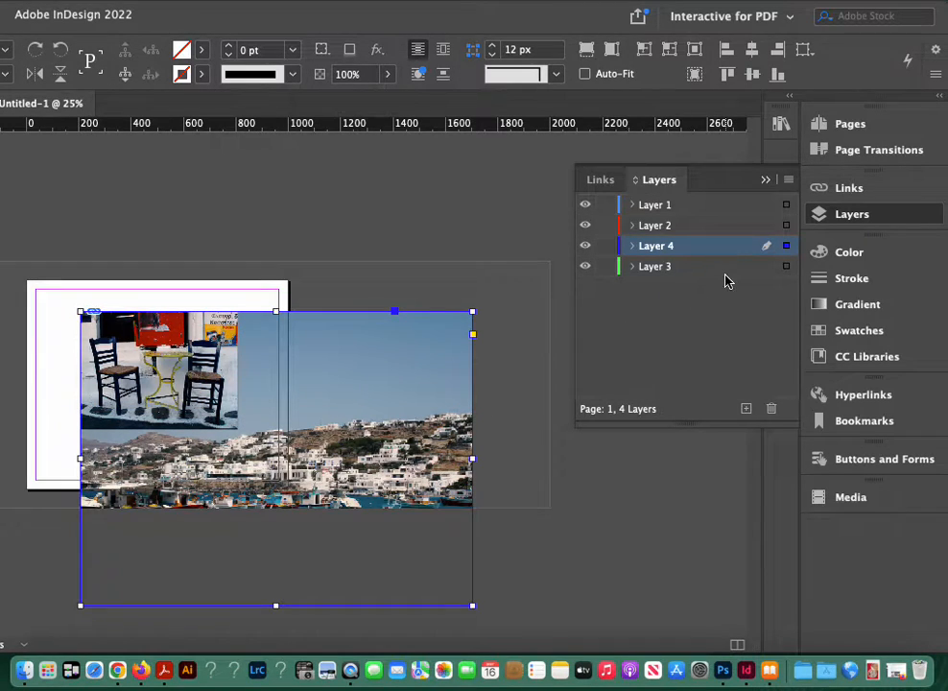
Step: Move Layer 4 below Layer 3, then scale its harbor photo with Auto-Fit on to about 600 px wide, matching the chairs photo
left_click_drag(689, 248, 679, 278)
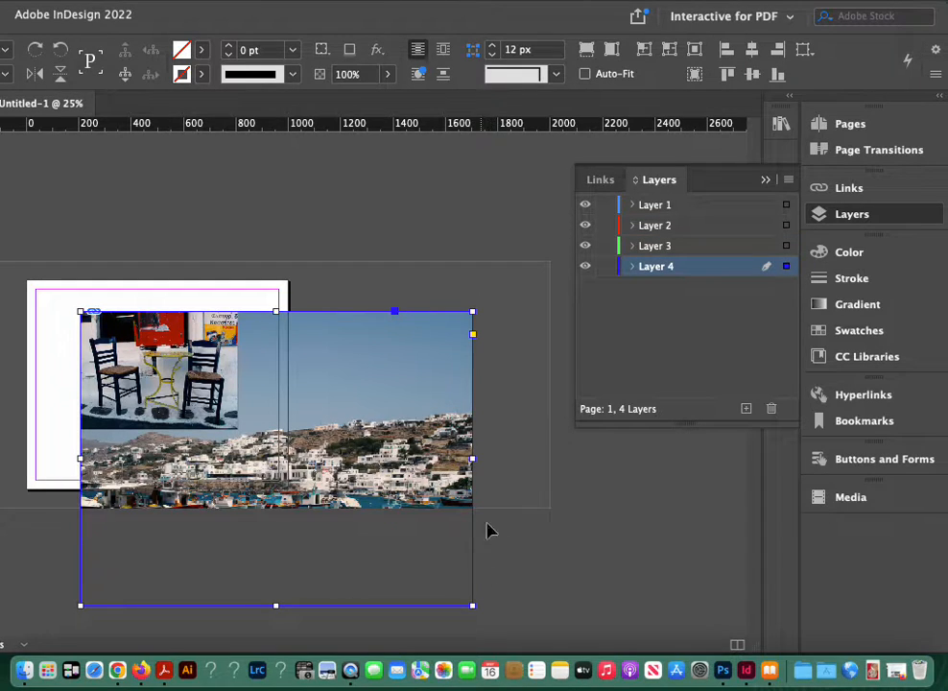
left_click(608, 77)
left_click_drag(470, 607, 239, 372)
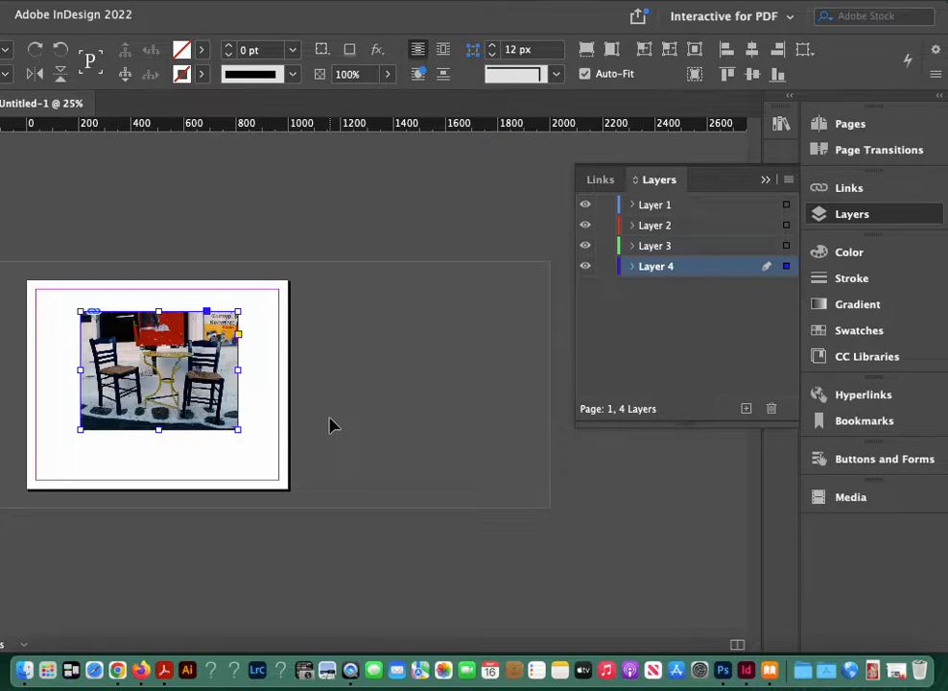
Step: Examine the link information of the placed photos and the external editing options for Mykonos.Slide.01.jpg
key("super+0")
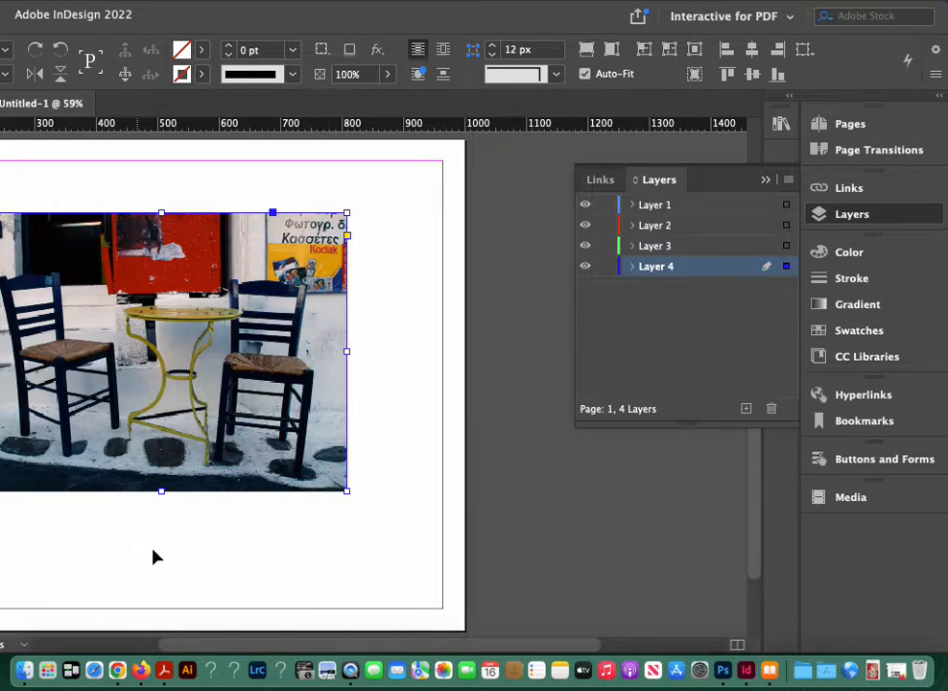
key("space")
left_click_drag(91, 544, 268, 548)
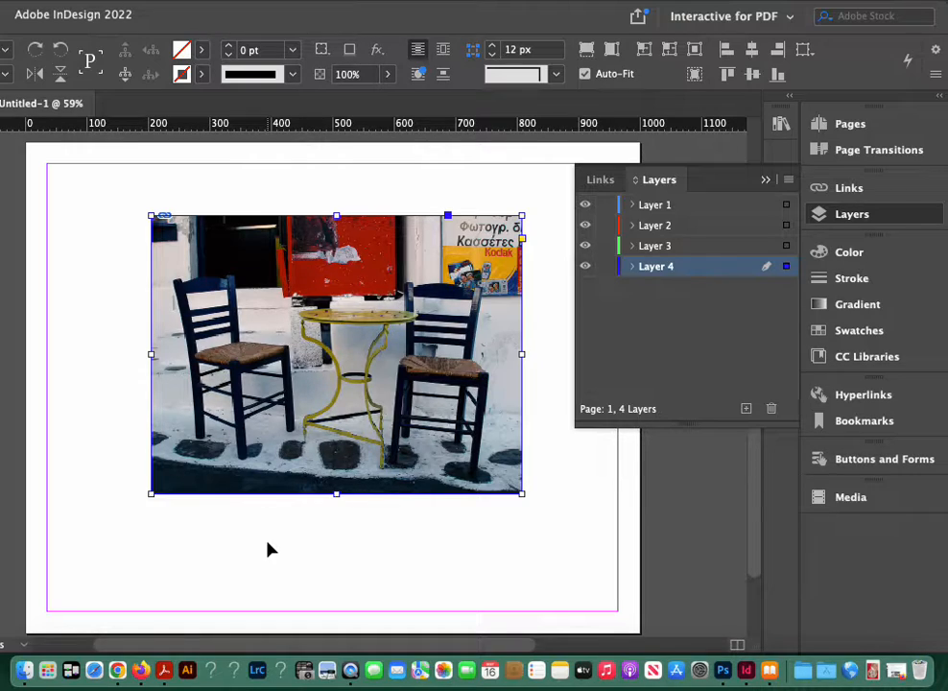
left_click(765, 181)
left_click(878, 189)
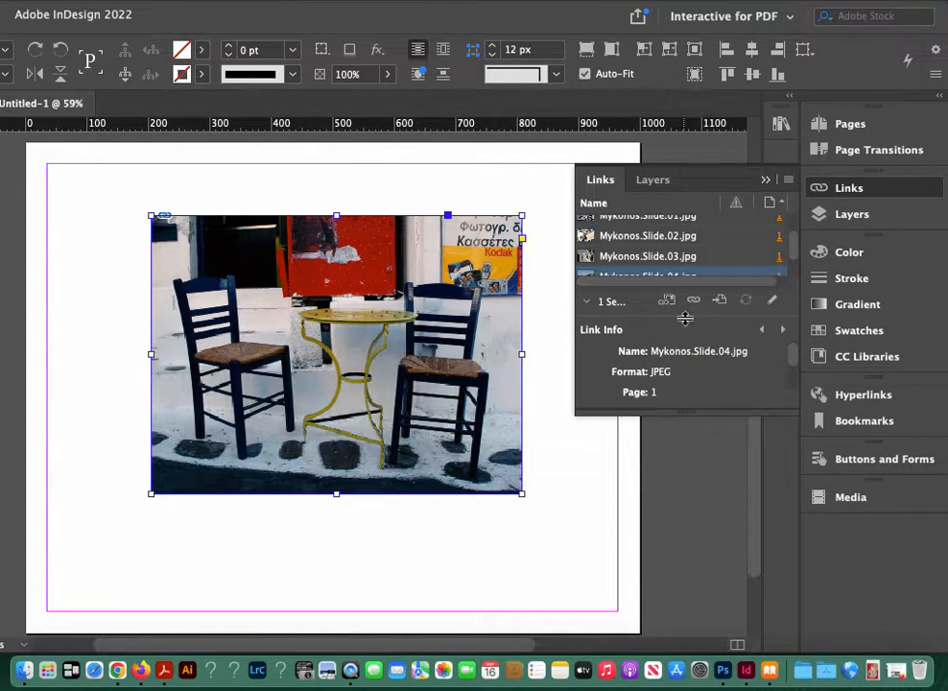
left_click_drag(694, 411, 729, 617)
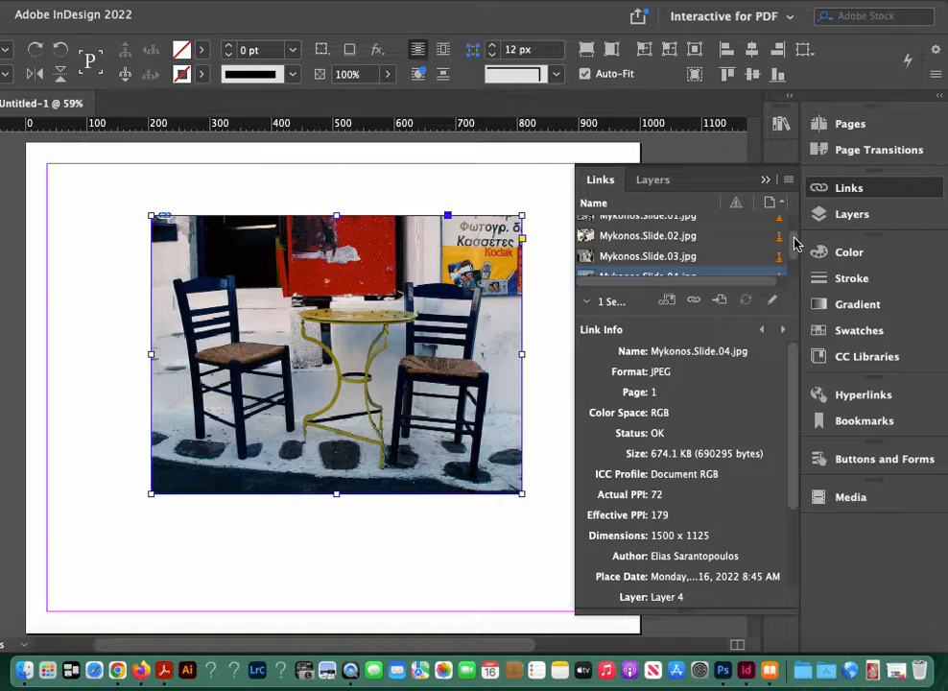
scroll(638, 240, "up", 1)
left_click(637, 231)
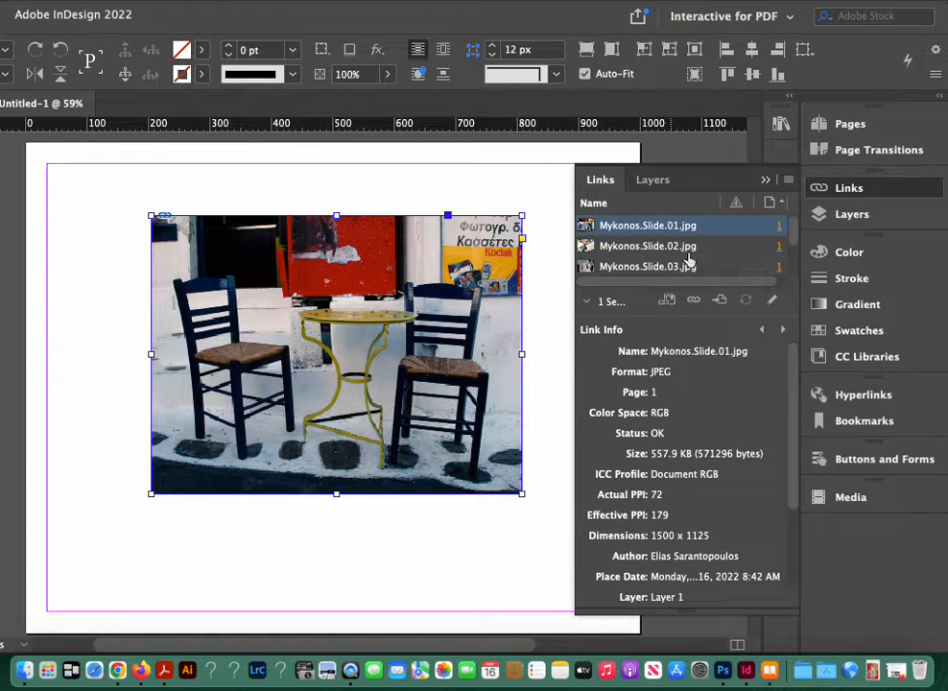
left_click(786, 182)
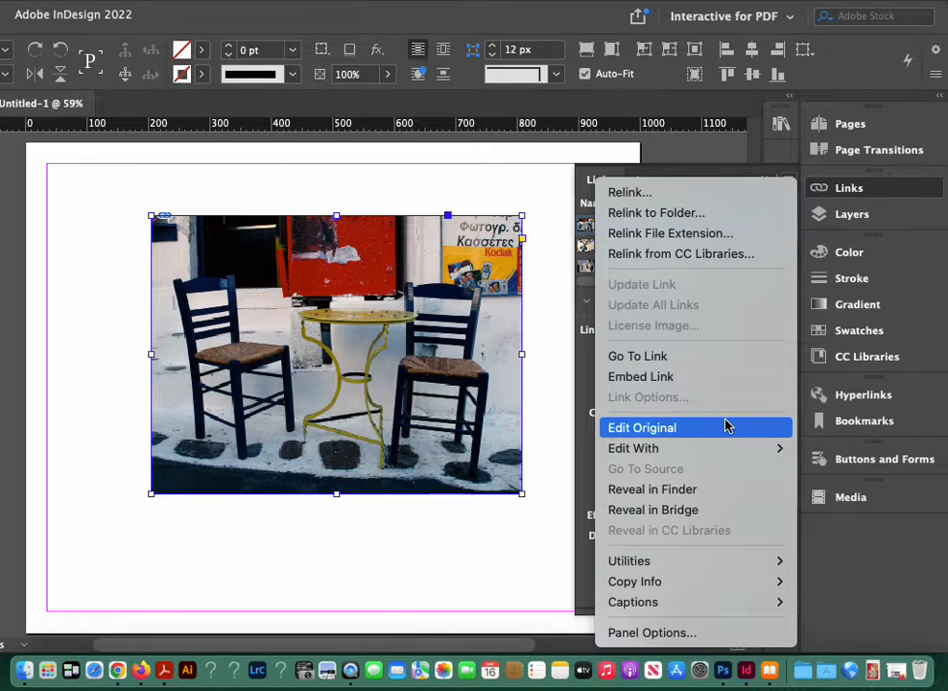
mouse_move(709, 452)
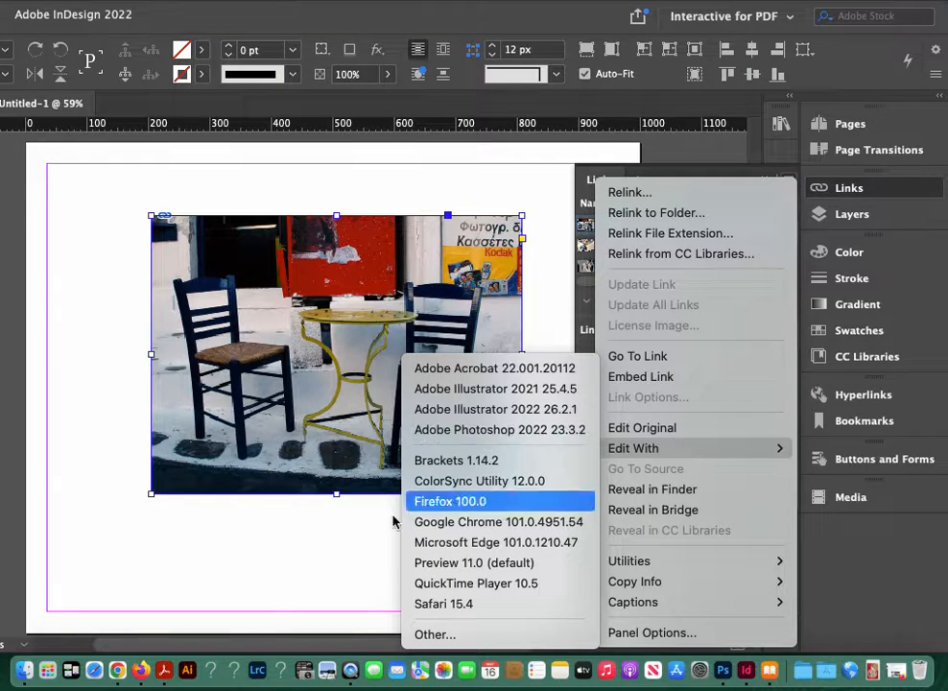
left_click(244, 536)
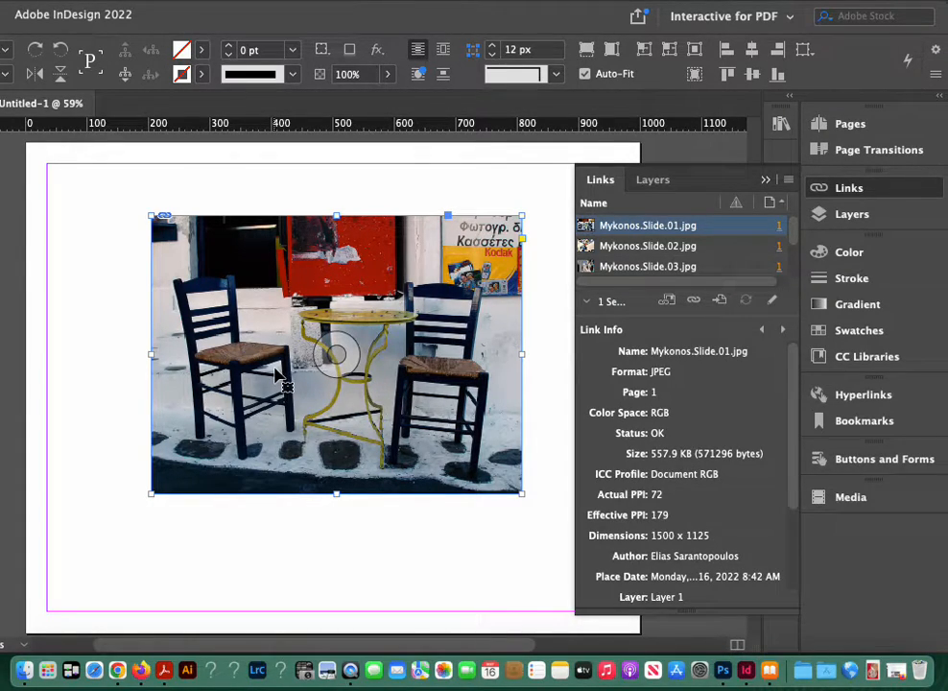
left_click(765, 180)
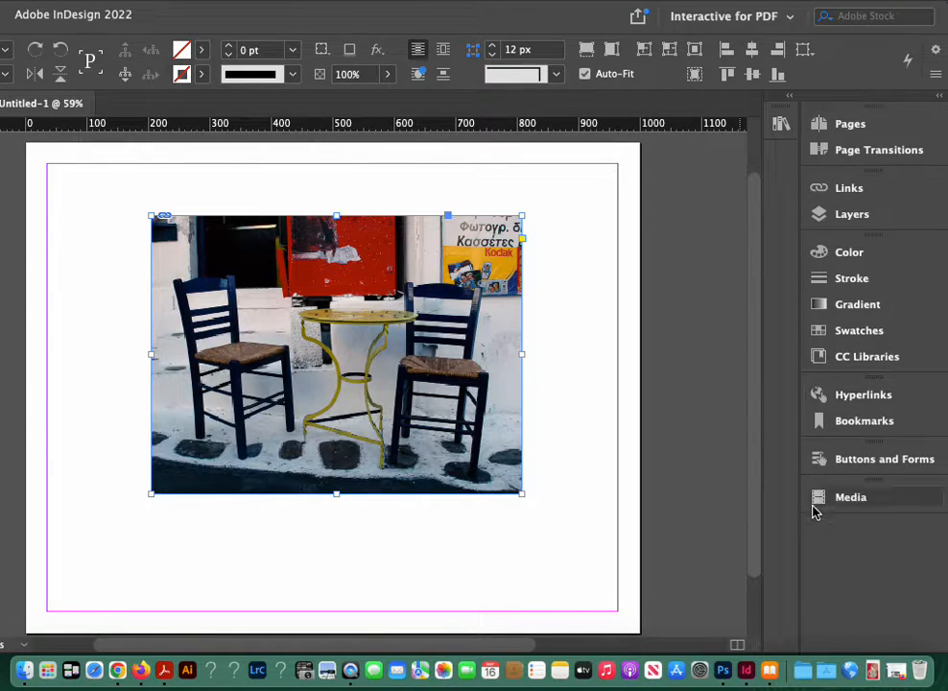
Step: Briefly hide Layer 1 to check the photo beneath, then add a new layer above Layer 1
left_click(844, 214)
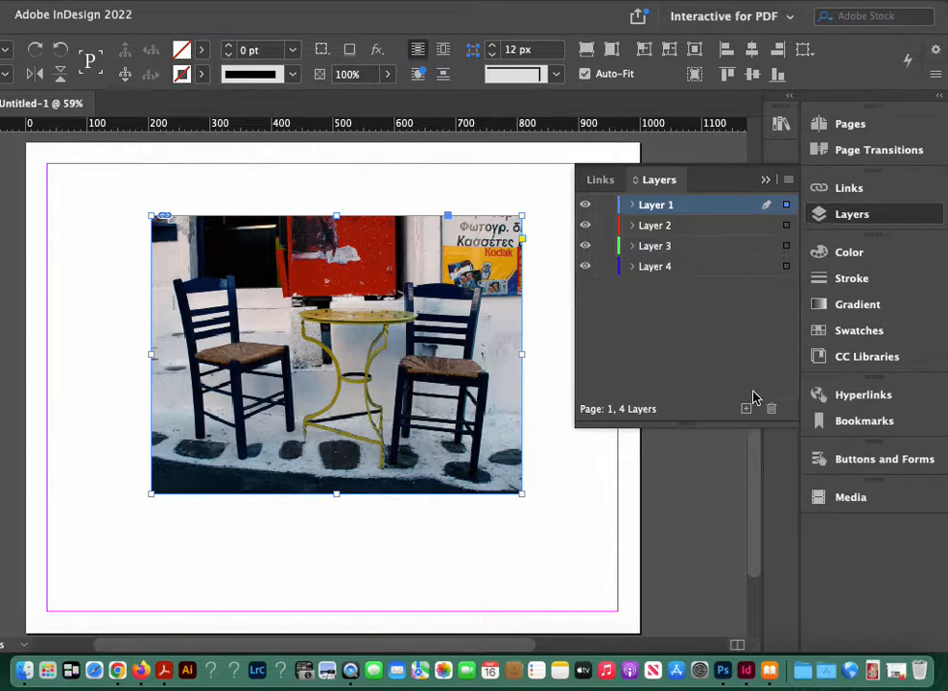
left_click(584, 204)
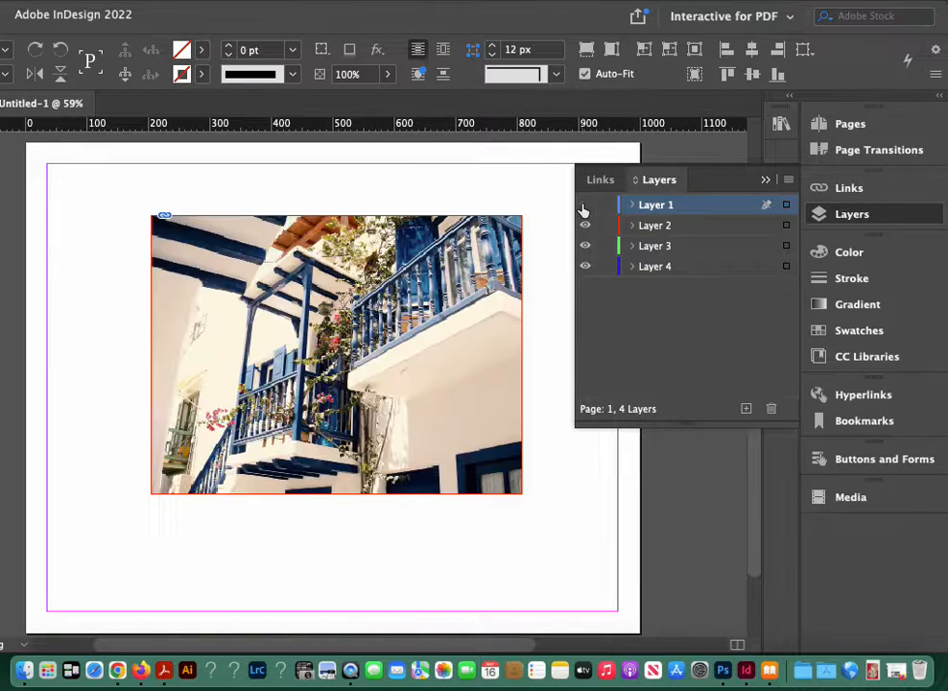
left_click(584, 205)
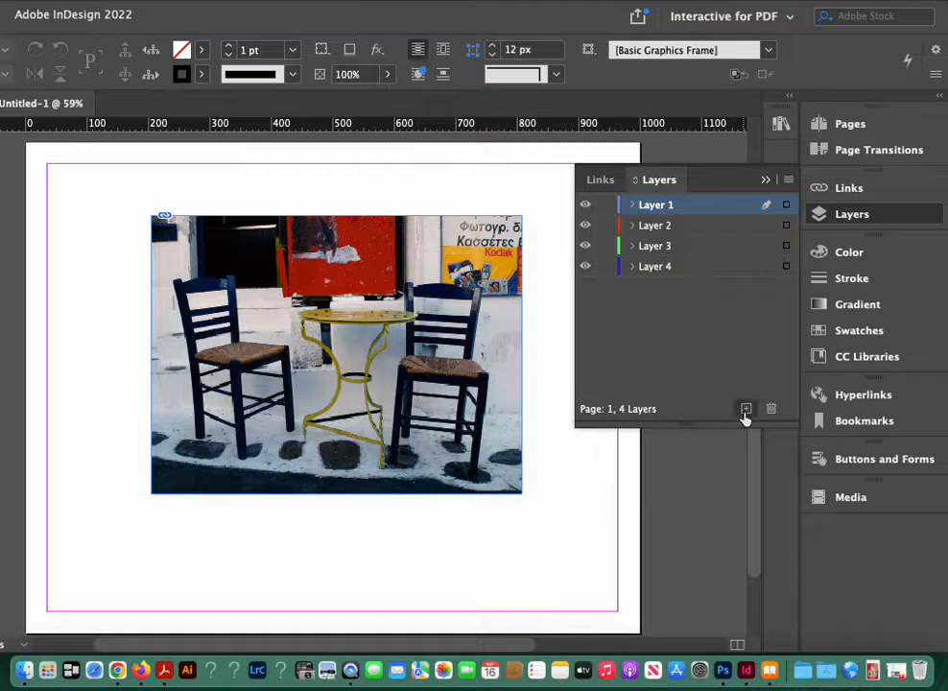
left_click(745, 409)
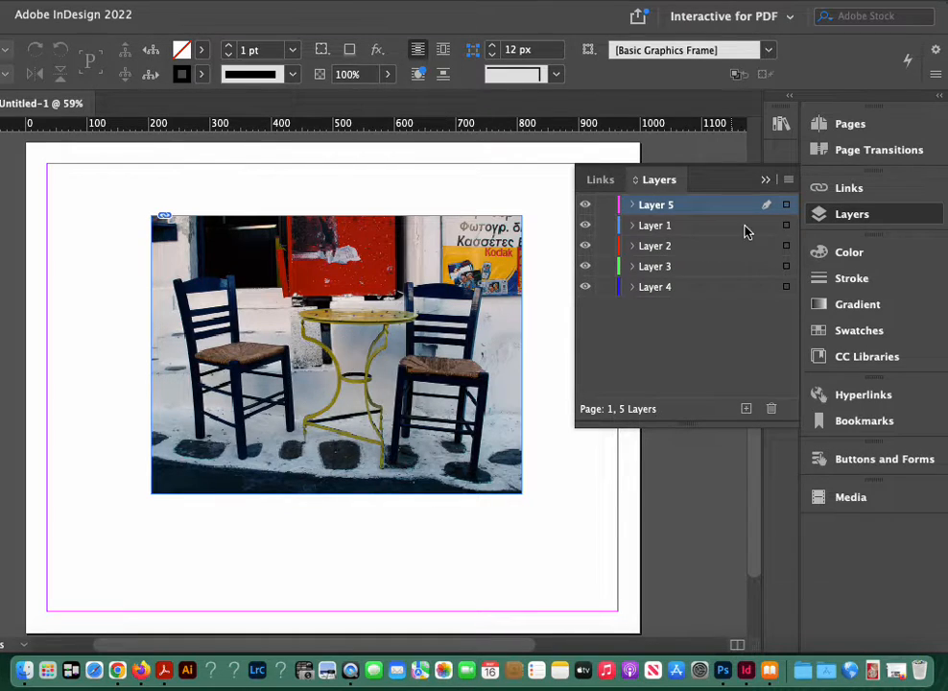
Step: Rename the new layer thumb1 and paste a copy of Layer 1's chairs photo in place on it
left_click(784, 225)
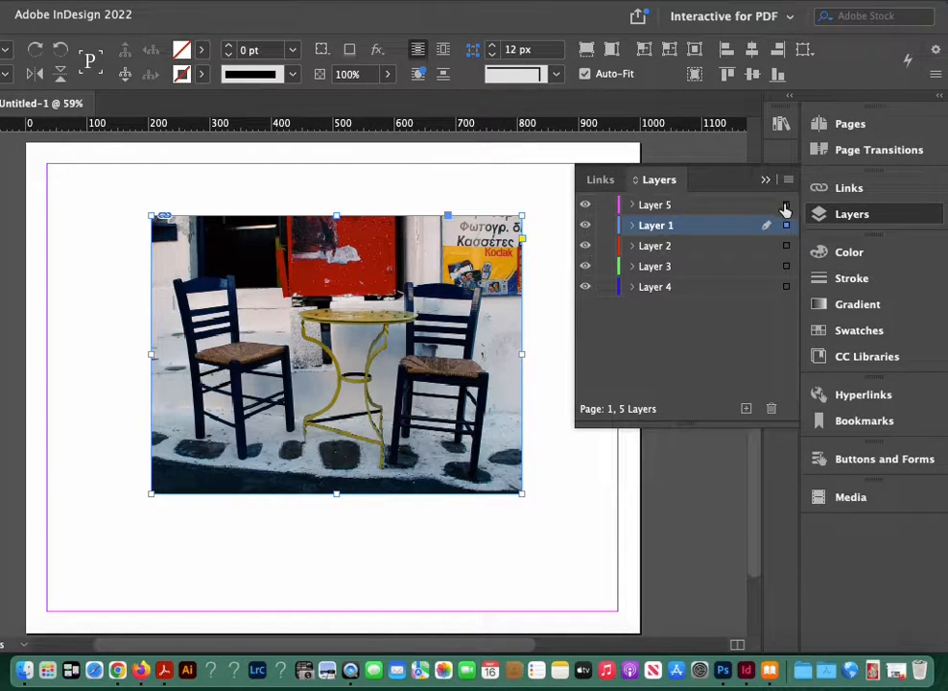
double_click(652, 205)
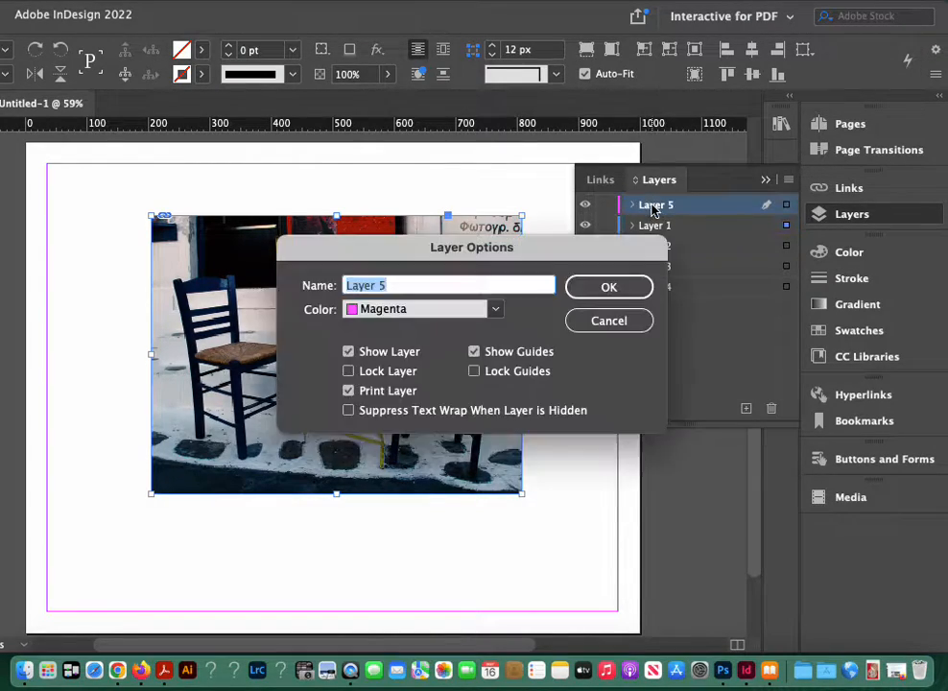
type("thu")
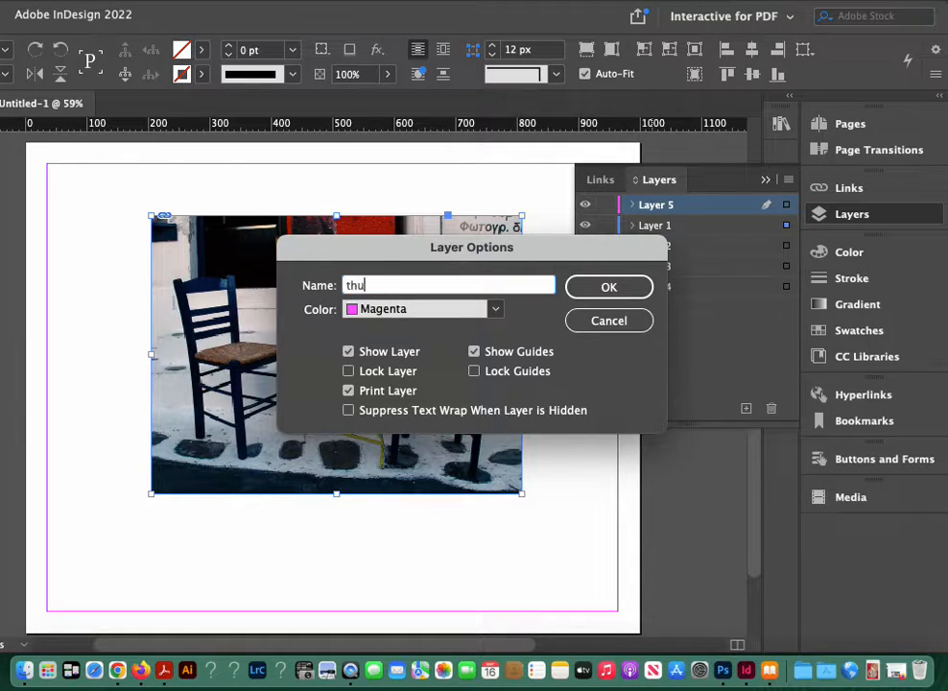
type("mb1")
left_click(625, 285)
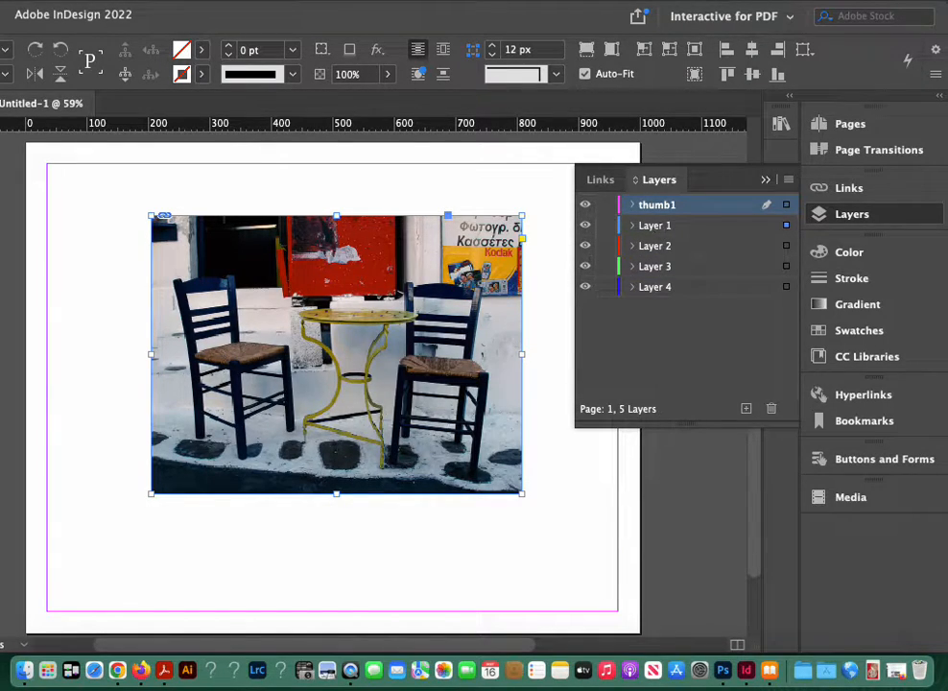
left_click(189, 2)
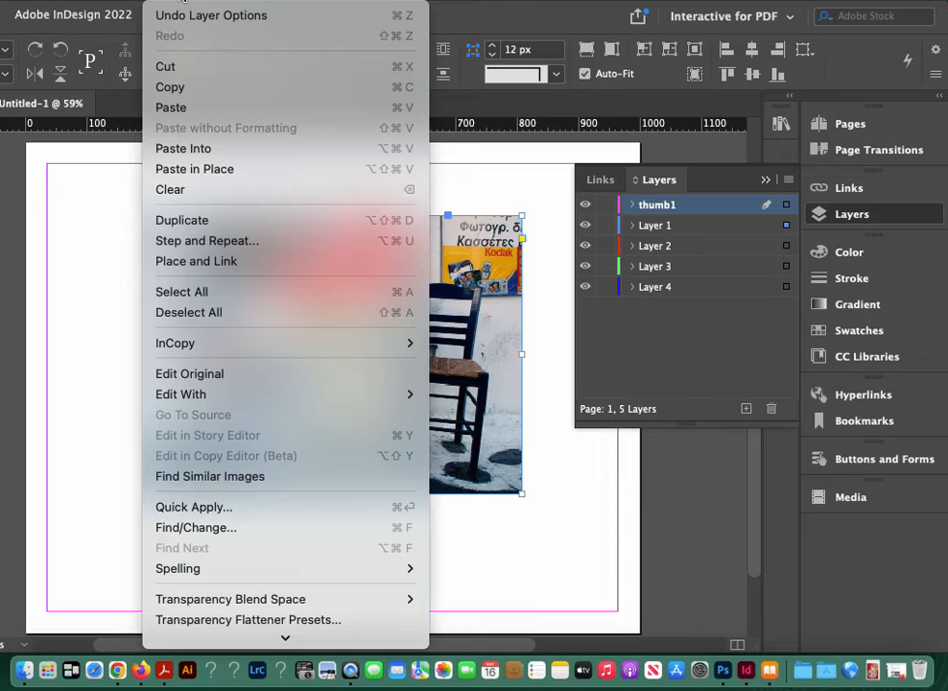
left_click(194, 170)
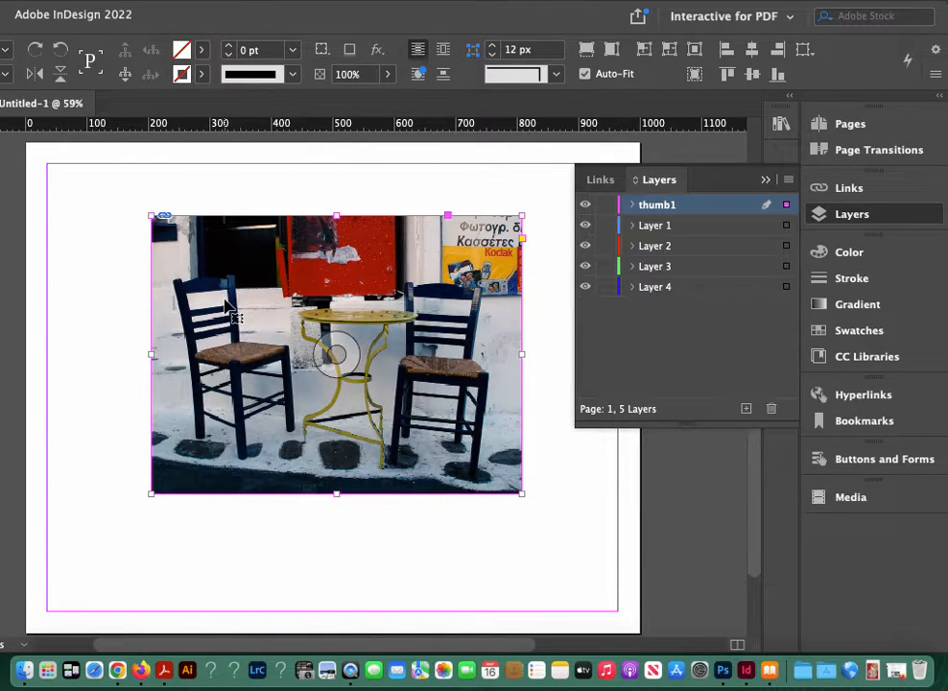
Step: Move the chairs photo copy on thumb1 straight down and scale it to about 140 px wide below the large photo
key("shift+Down")
key("shift+Down")
key("shift+Down")
key("shift+Down")
key("shift+Down")
key("shift+Down")
key("shift+Down")
key("shift+Down")
key("shift+Down")
key("shift+Down")
key("shift+Down")
key("shift+Down")
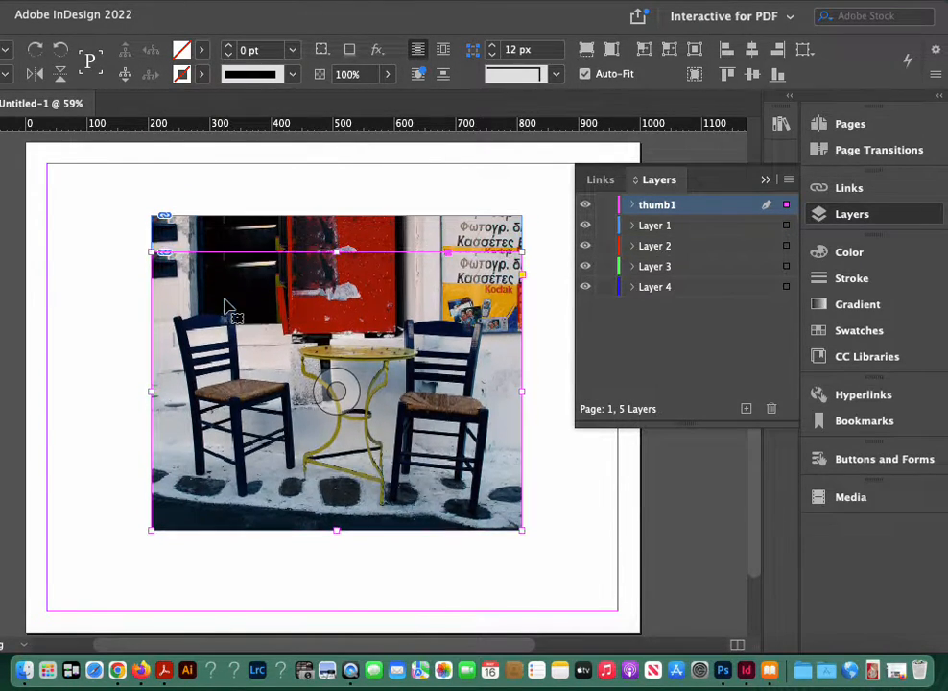
key("shift+Down")
key("shift+Down")
key("shift+Down")
key("shift+Down")
key("shift+Down")
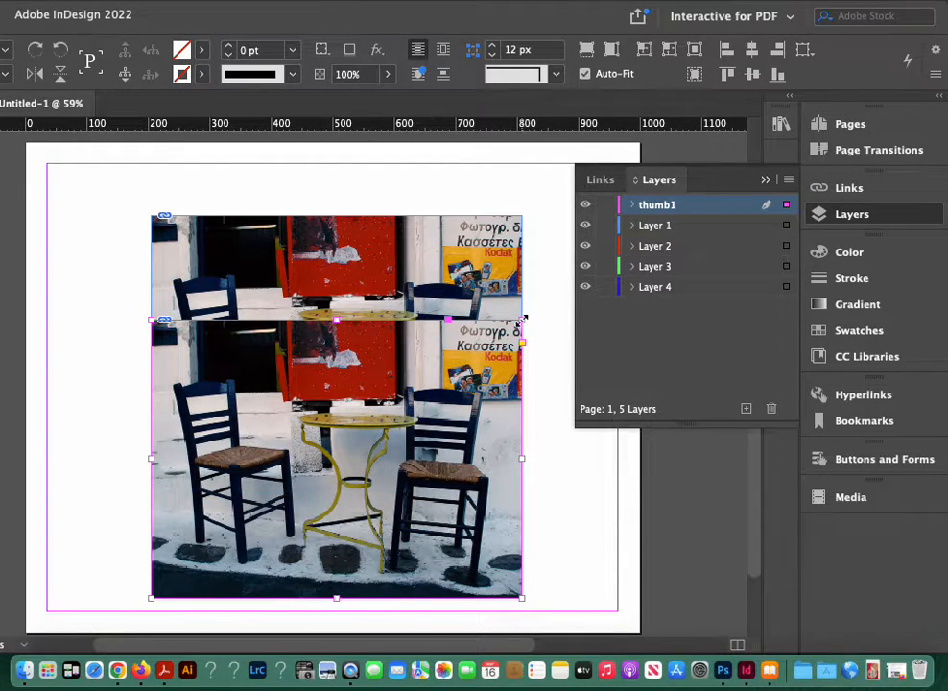
left_click_drag(524, 320, 259, 585)
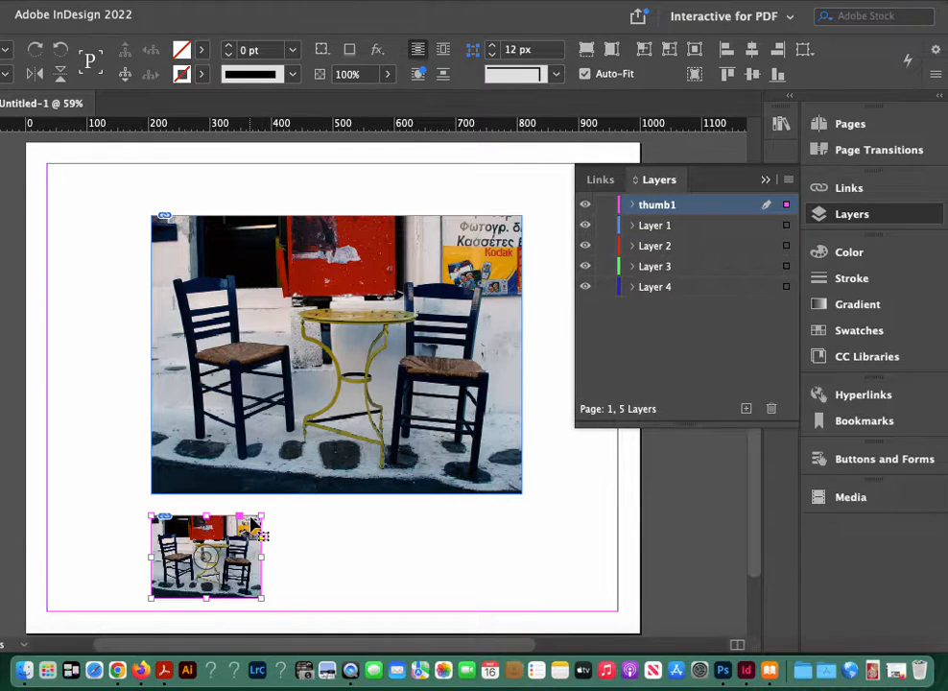
mouse_move(253, 522)
left_mouse_down()
mouse_move(235, 524)
mouse_move(234, 547)
mouse_move(229, 536)
mouse_move(244, 521)
mouse_move(237, 525)
left_mouse_up()
left_click(288, 555)
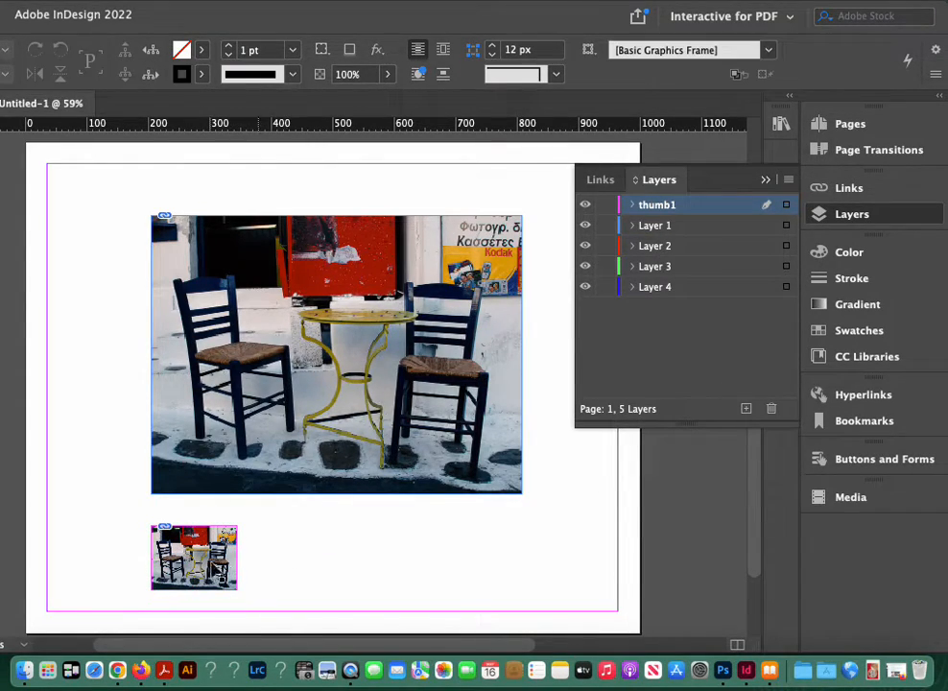
Step: Move the chairs thumbnail up closer to the large photo and shrink it to about 110 px wide
left_click(192, 556)
left_click_drag(211, 580, 211, 568)
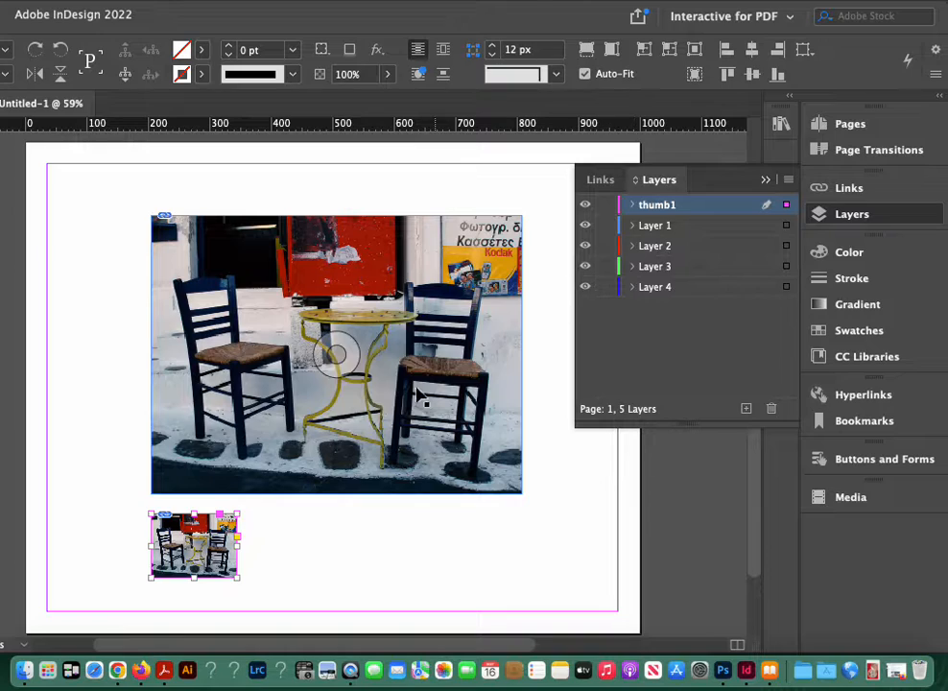
left_click(286, 571)
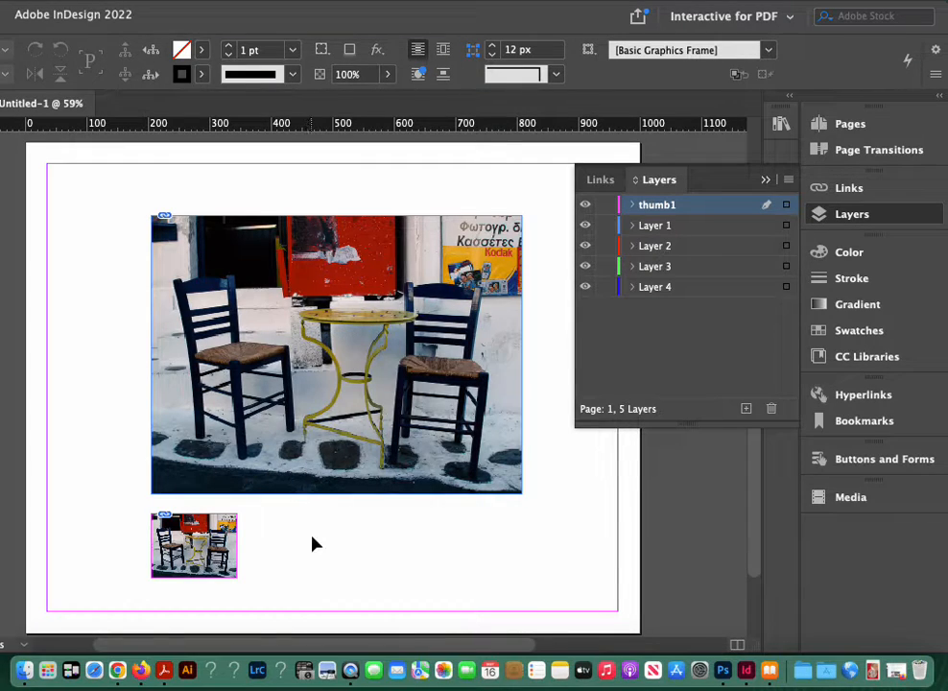
left_click(171, 568)
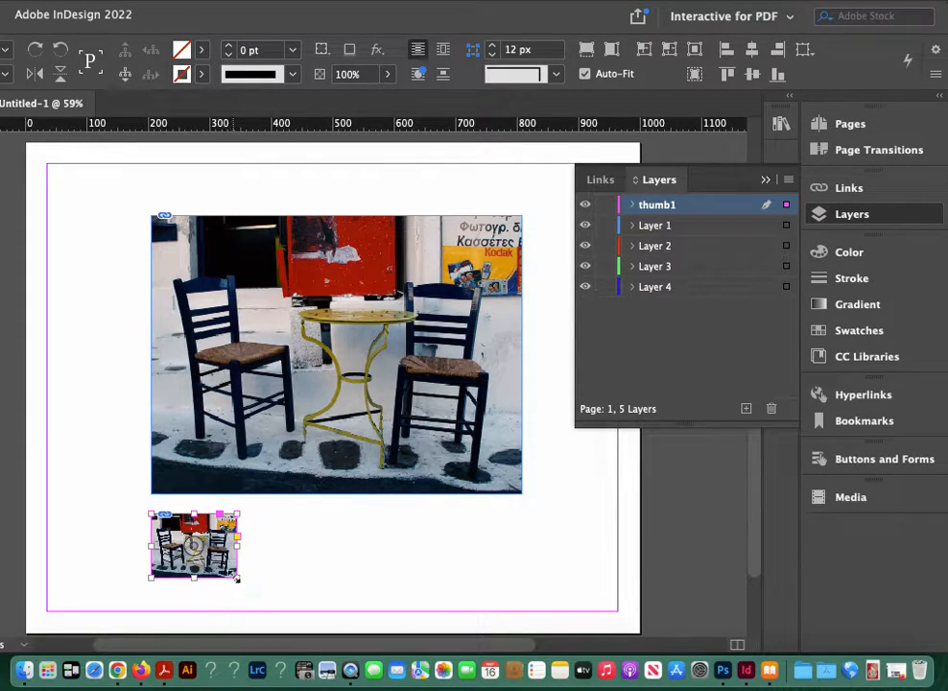
left_click_drag(238, 578, 228, 567)
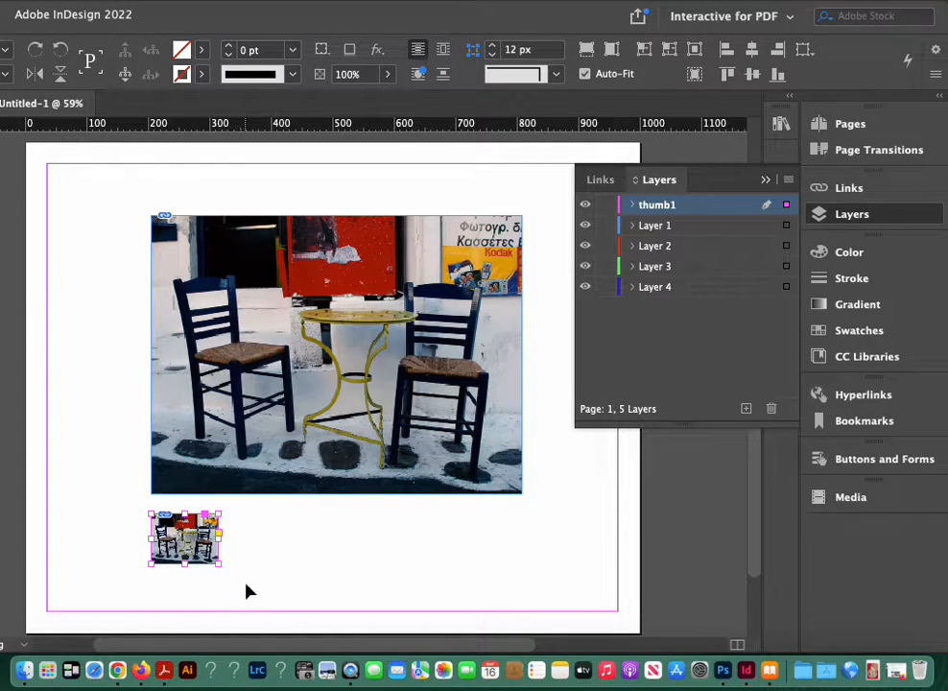
left_click(246, 591)
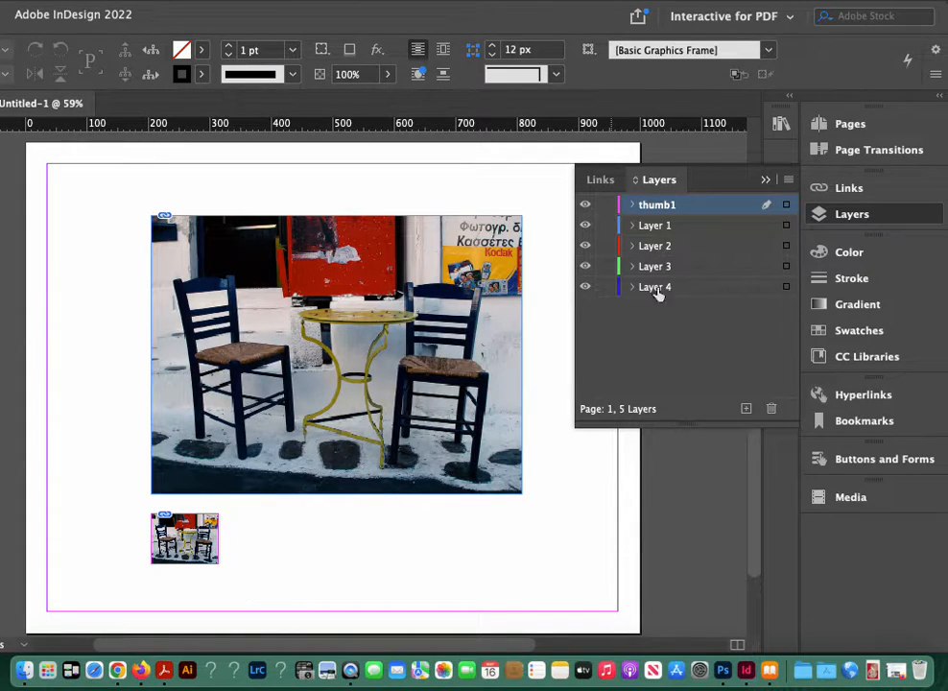
Step: Hide Layer 1 and thumb1, then add a new layer named thumb2 above Layer 2
left_click(586, 224)
left_click(586, 204)
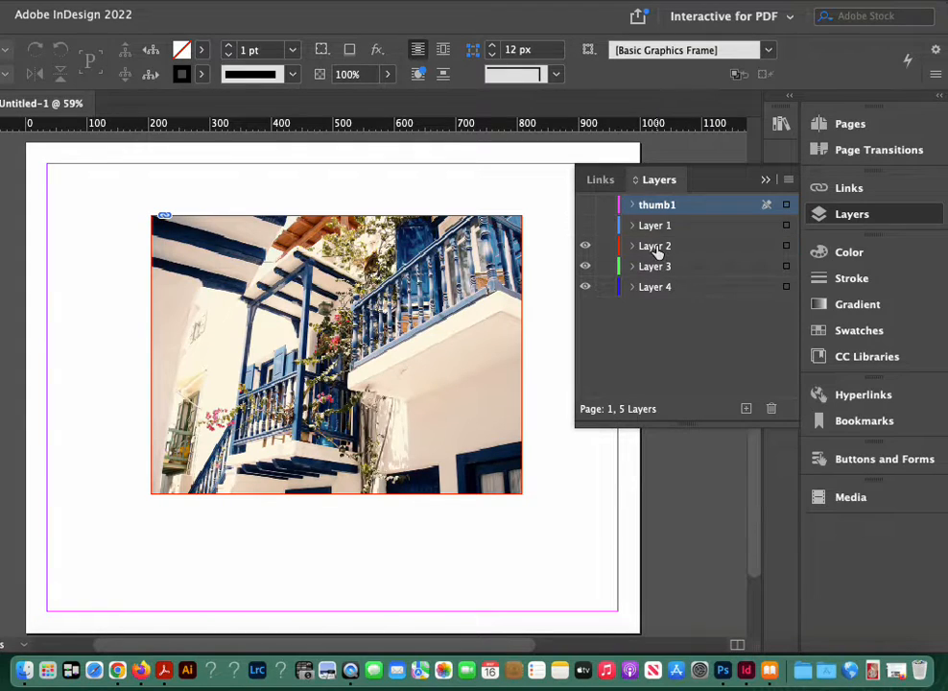
left_click(658, 249)
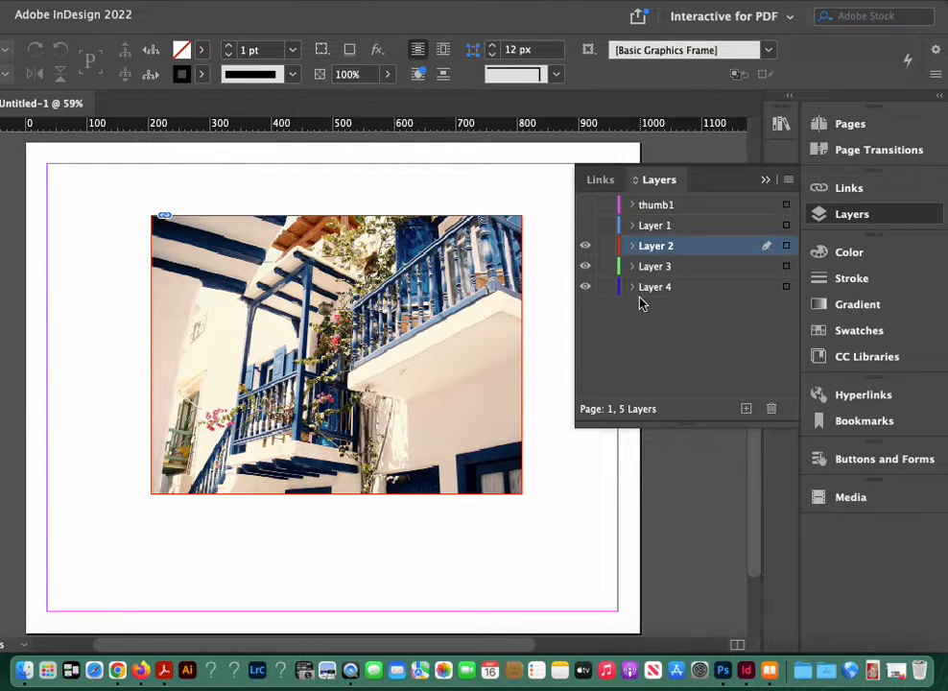
left_click(746, 410)
double_click(643, 247)
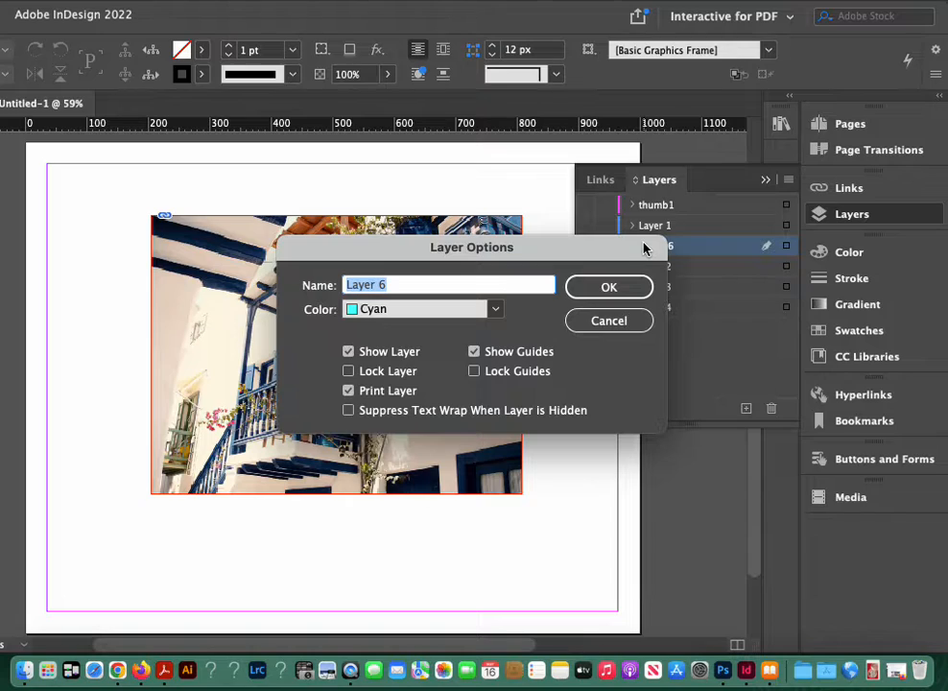
type("thumb2")
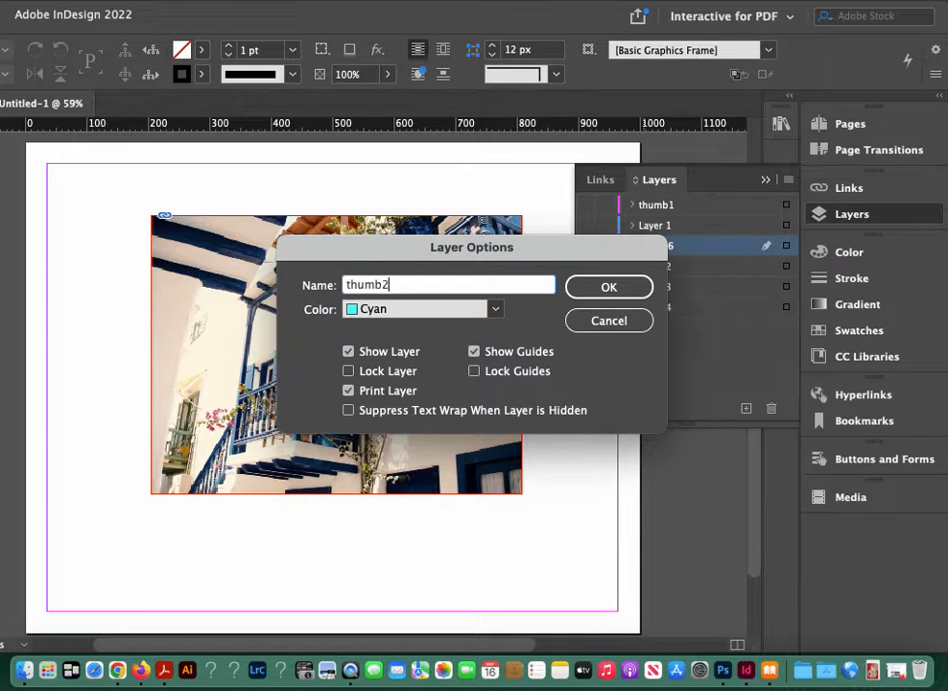
left_click(608, 287)
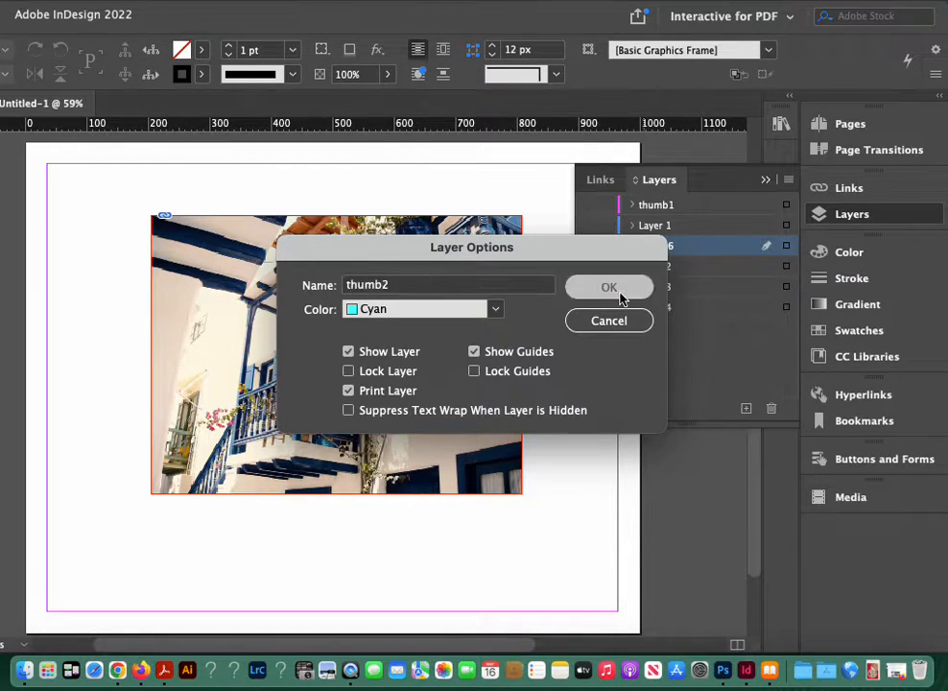
Step: Paste a copy of Layer 2's balcony photo in place and scale it to about 160 px wide below the original
left_click(784, 267)
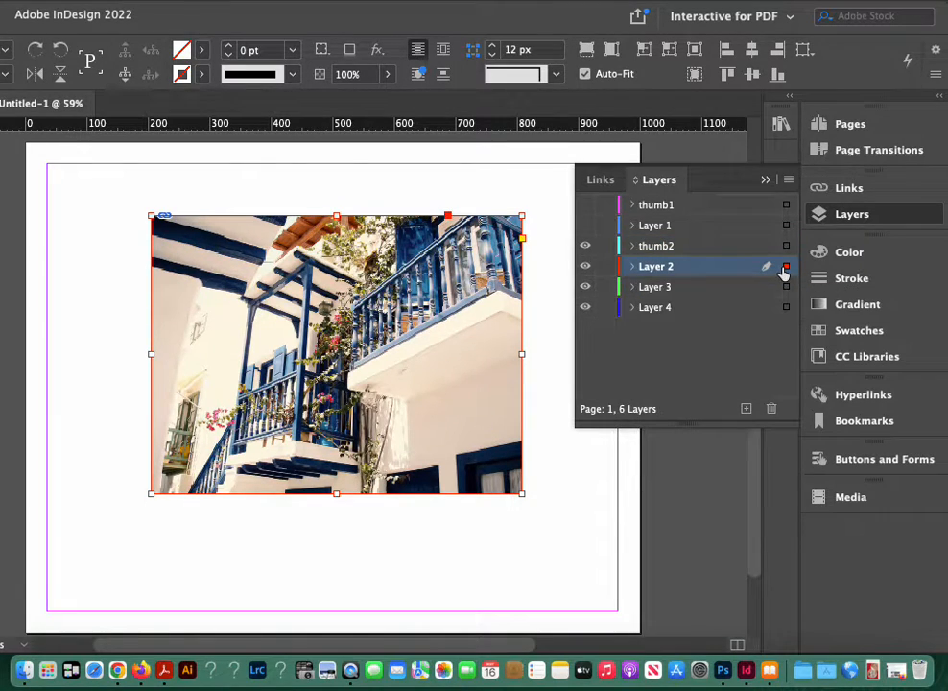
left_click(167, 0)
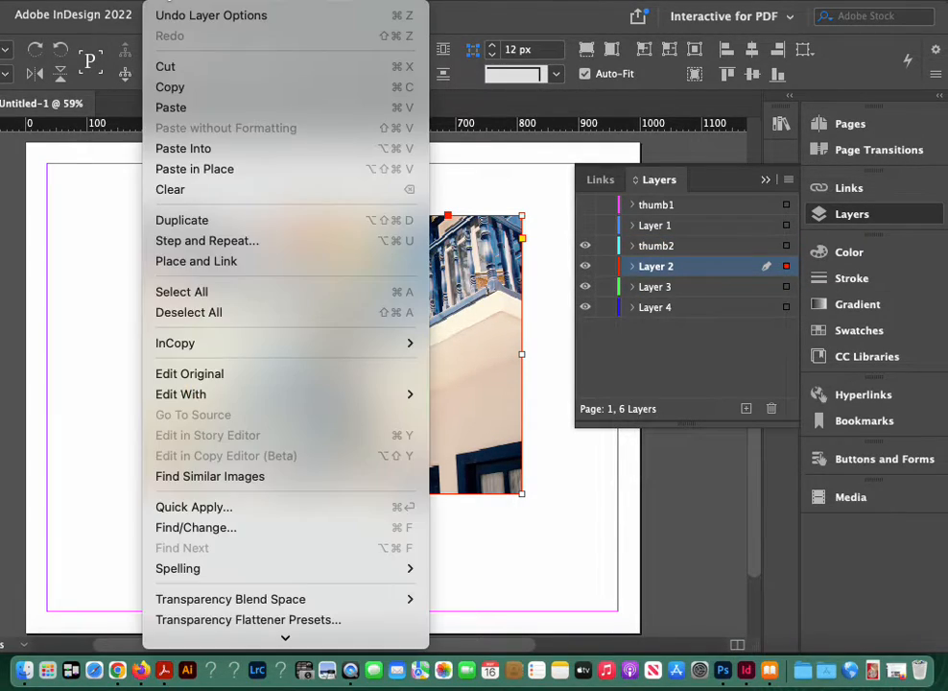
left_click(174, 163)
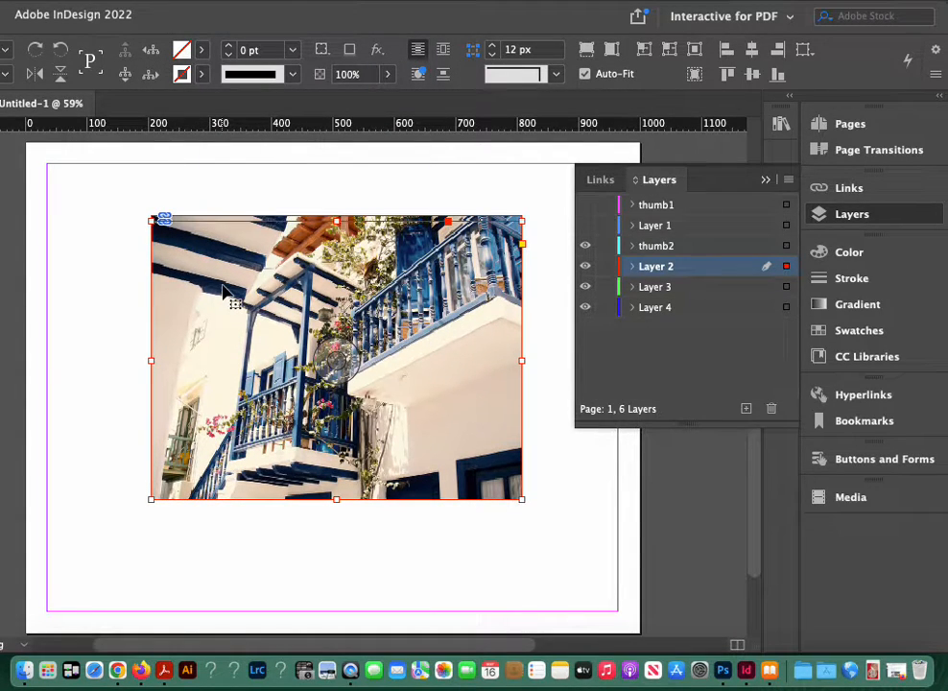
key("shift+Down")
key("shift+Down")
key("shift+Down")
key("shift+Down")
key("shift+Down")
key("shift+Down")
key("shift+Down")
key("shift+Down")
key("shift+Down")
key("shift+Down")
key("shift+Down")
key("shift+Down")
key("shift+Down")
key("shift+Down")
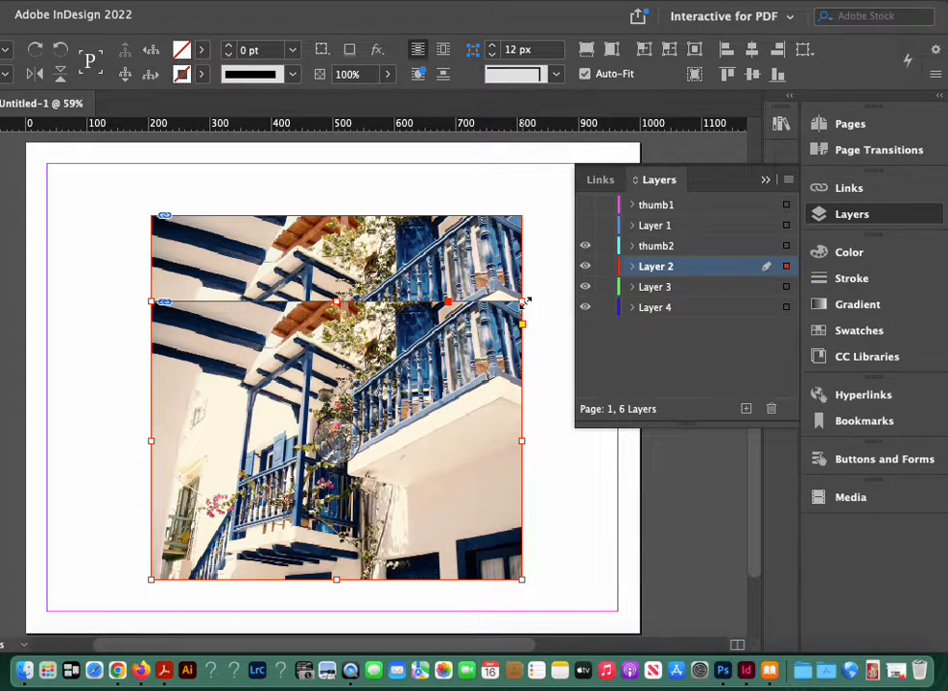
left_click_drag(525, 302, 251, 503)
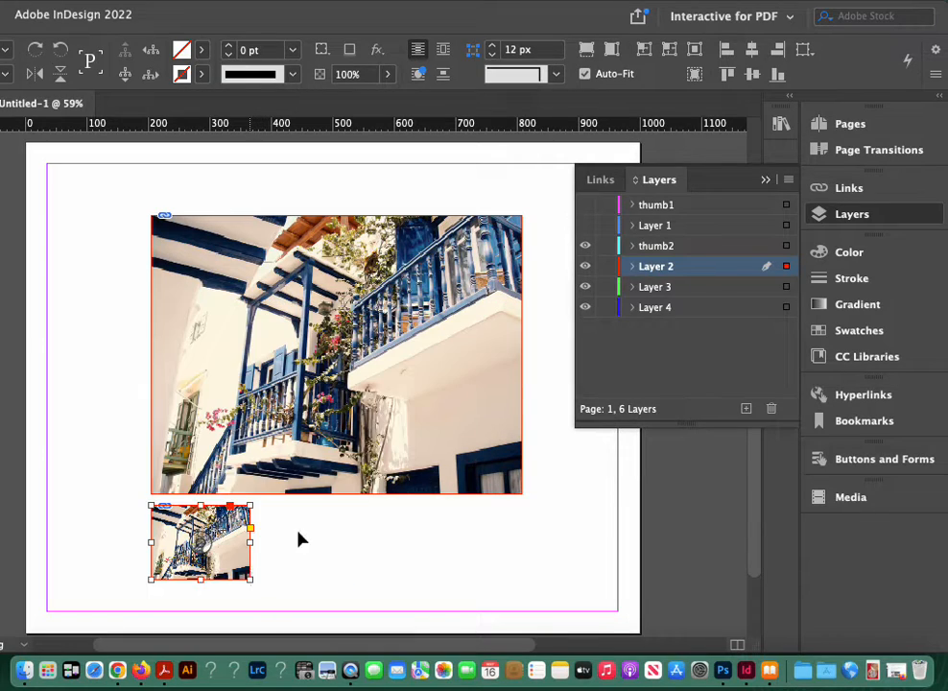
Step: Show thumb1 and move the small balcony photo down until its top edge aligns with the chairs thumbnail
left_click(585, 224)
left_click(585, 224)
left_click(585, 204)
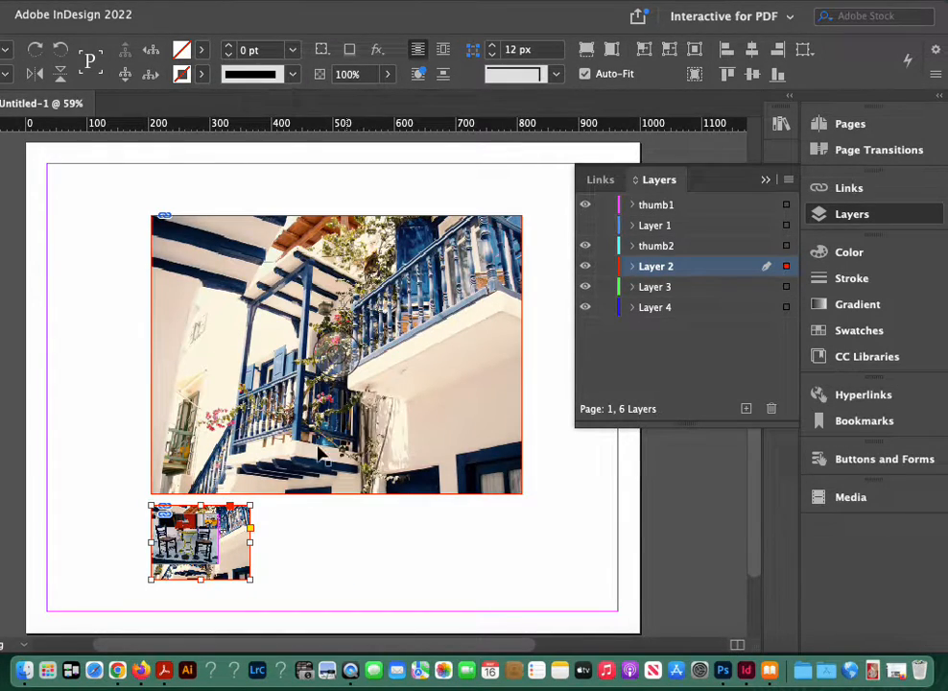
key("Down")
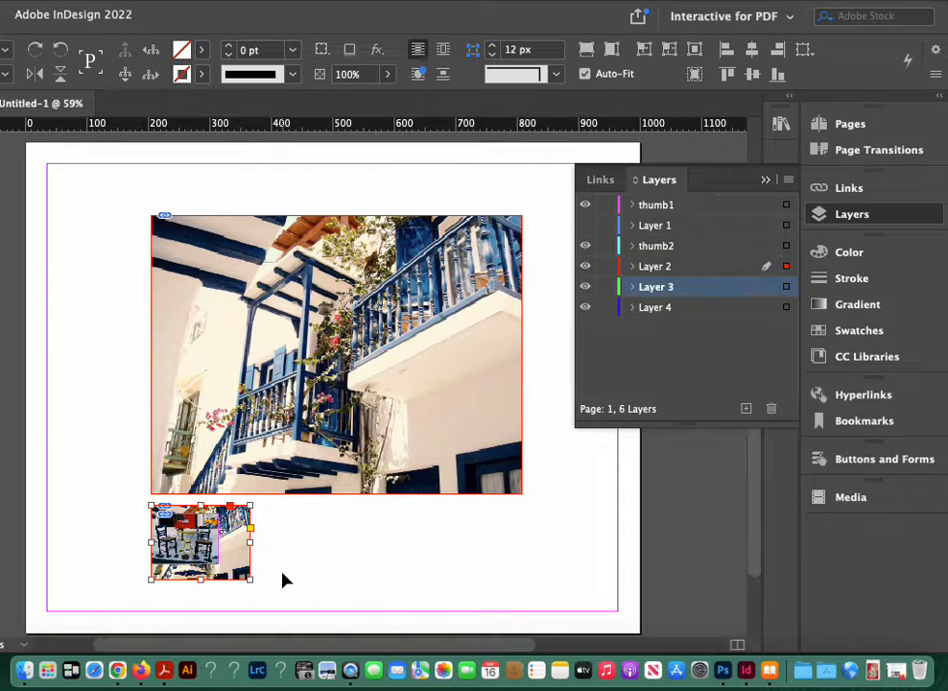
key("Down")
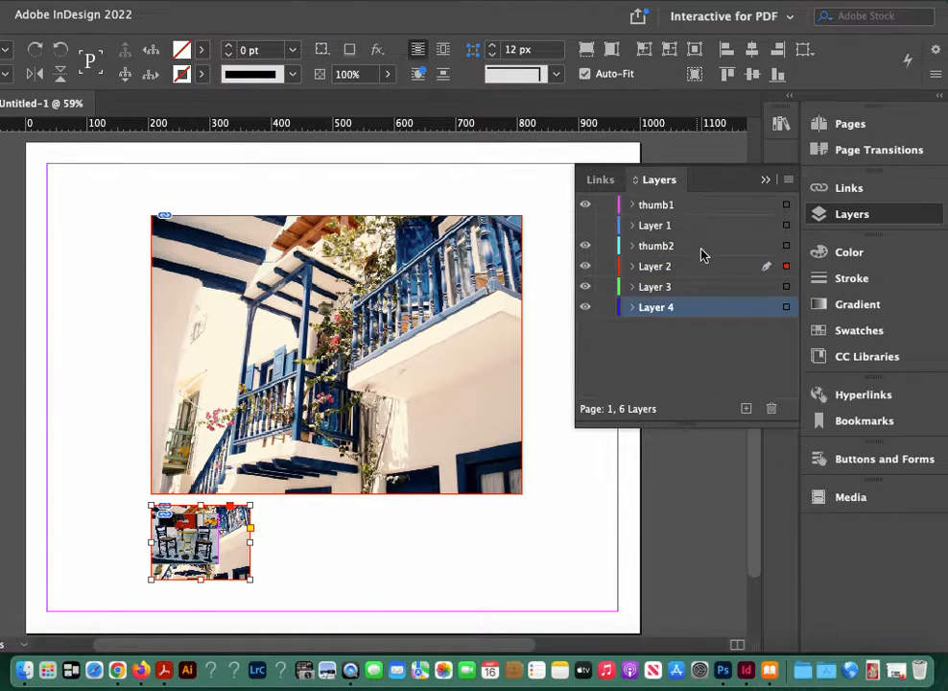
left_click(732, 247)
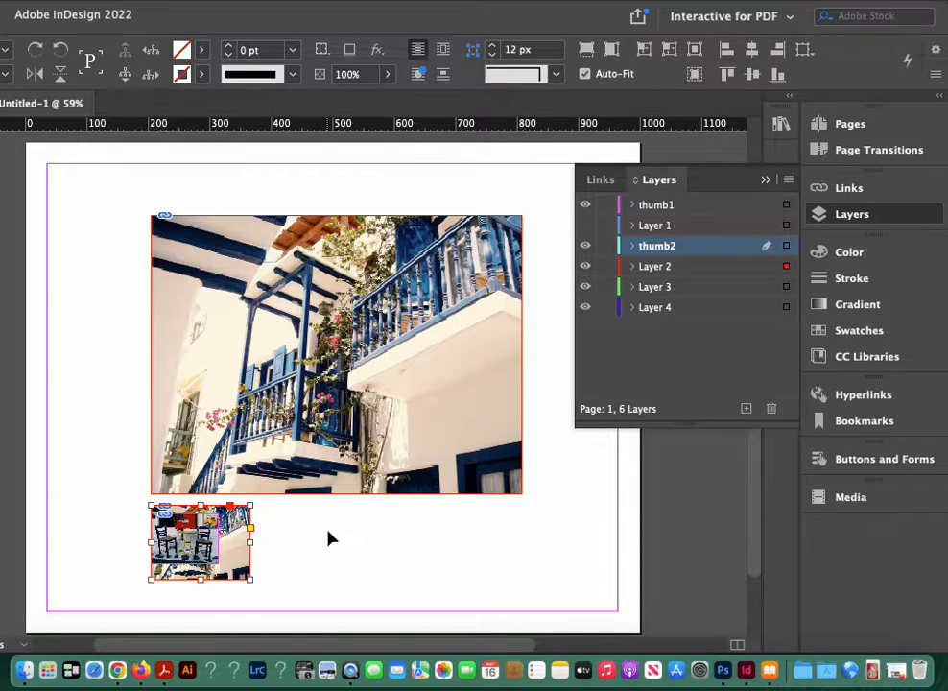
key("Down")
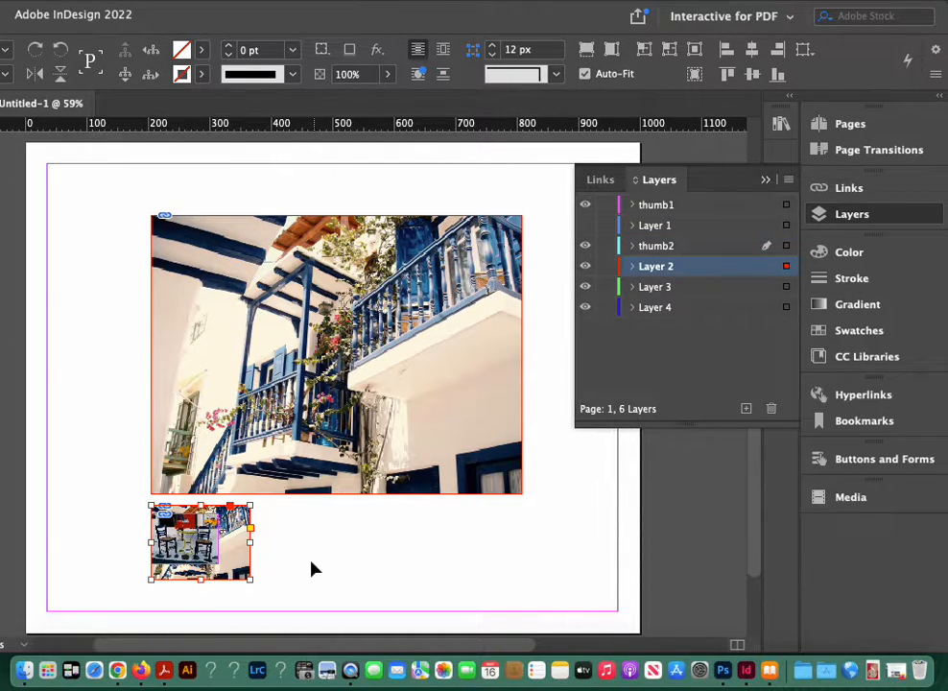
left_click(311, 567)
left_click(251, 555)
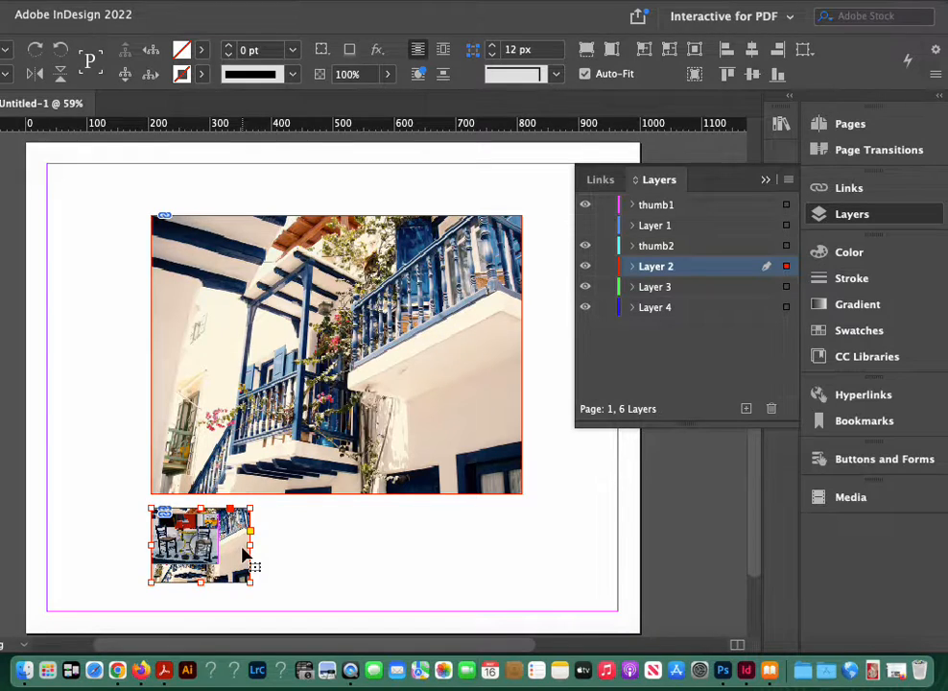
key("Down")
key("Down")
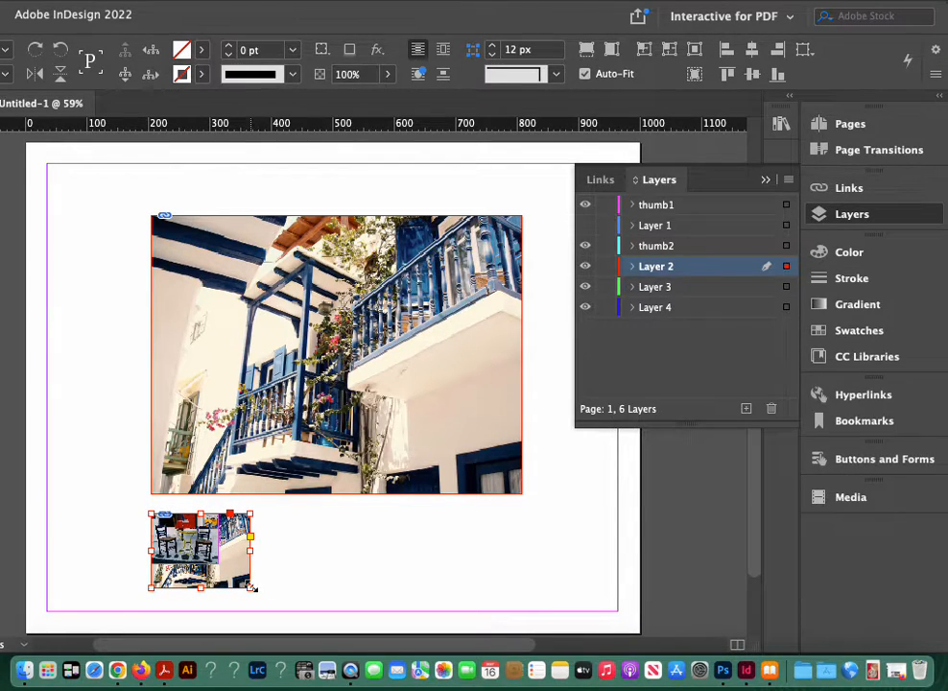
Step: Scale the small balcony photo to match the chairs thumbnail, about 110 px wide, and place it to its right with a gap of about 20 px
left_click_drag(250, 587, 223, 562)
key("shift+Right")
key("shift+Right")
key("shift+Right")
key("shift+Right")
key("shift+Right")
key("shift+Right")
key("shift+Right")
key("shift+Right")
key("shift+Right")
key("shift+Right")
key("shift+Right")
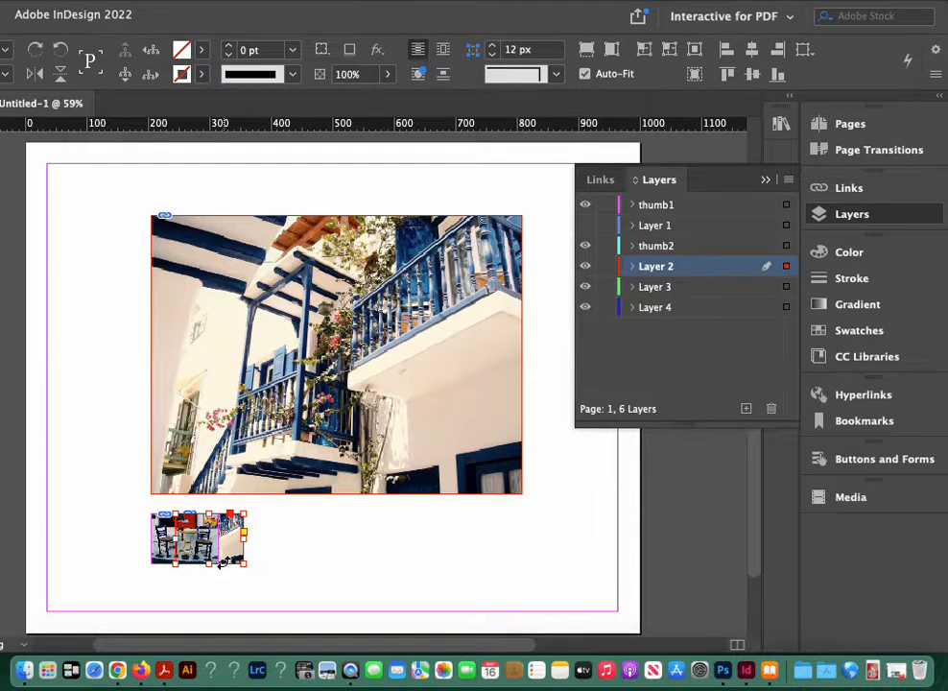
key("shift+Right")
key("shift+Right")
key("shift+Right")
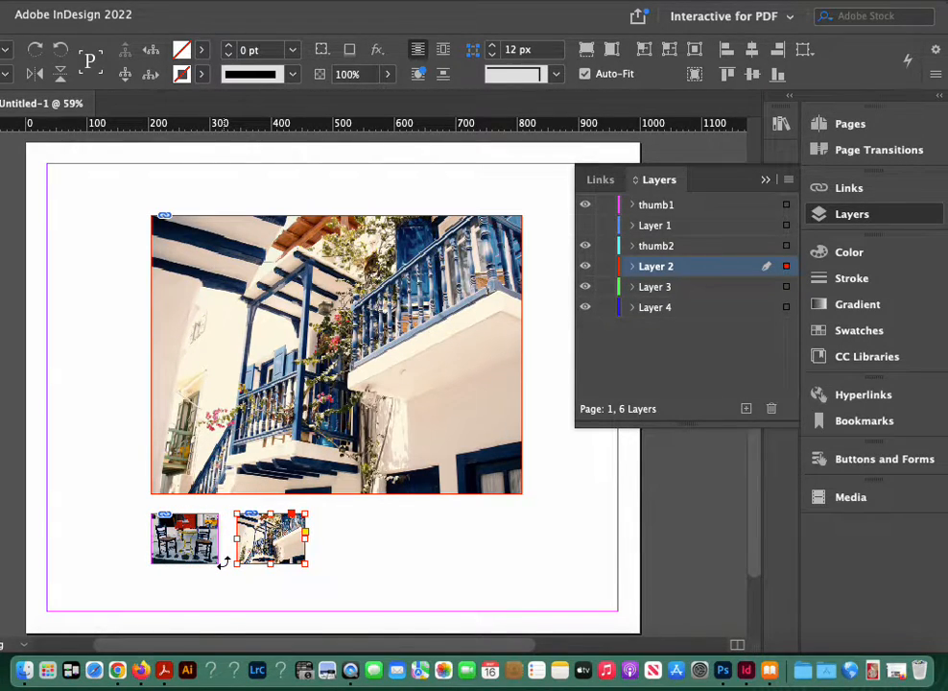
key("shift+Left")
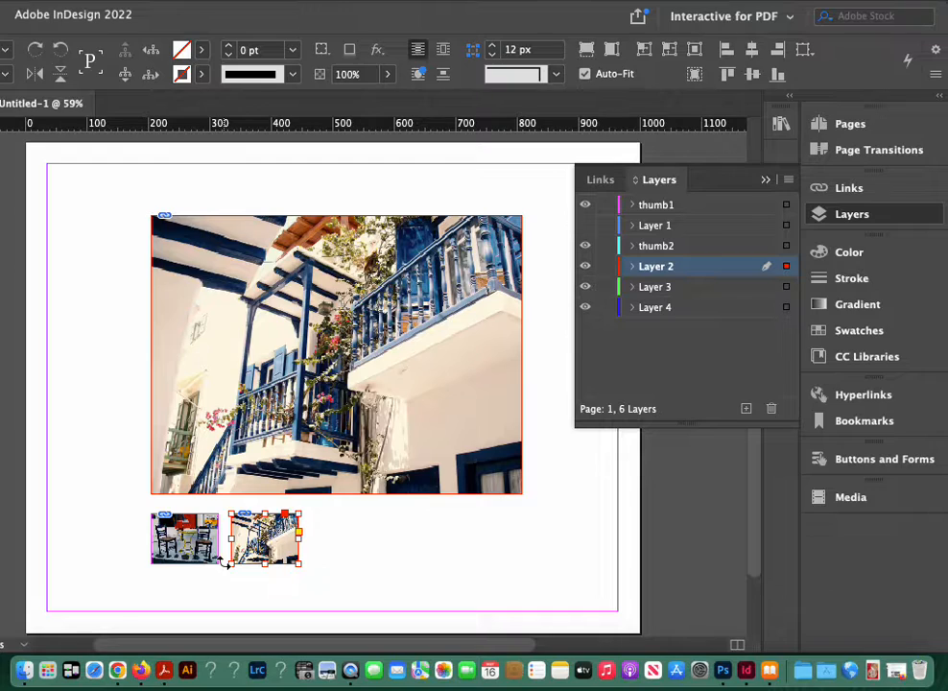
left_click(262, 574)
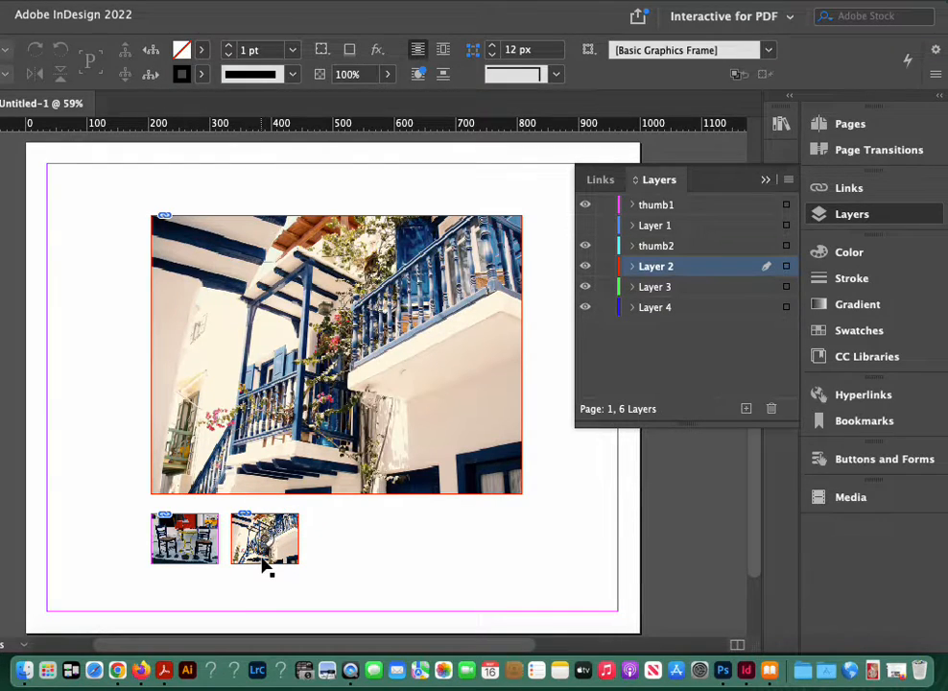
left_click(267, 566)
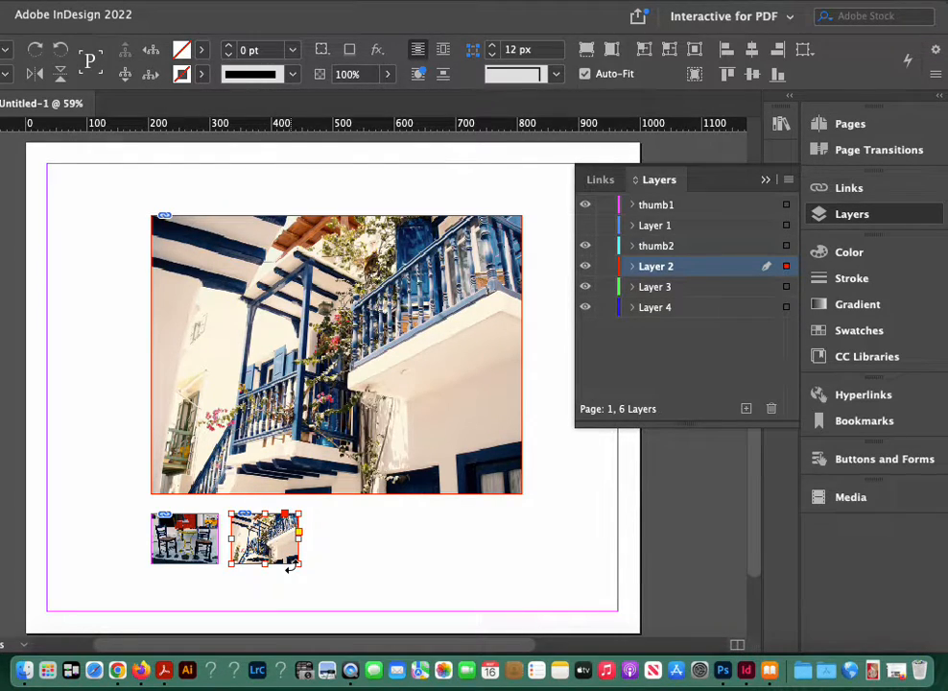
Step: Hide Layer 2, thumb2 and thumb1, then add a new layer above Layer 3
left_click(585, 268)
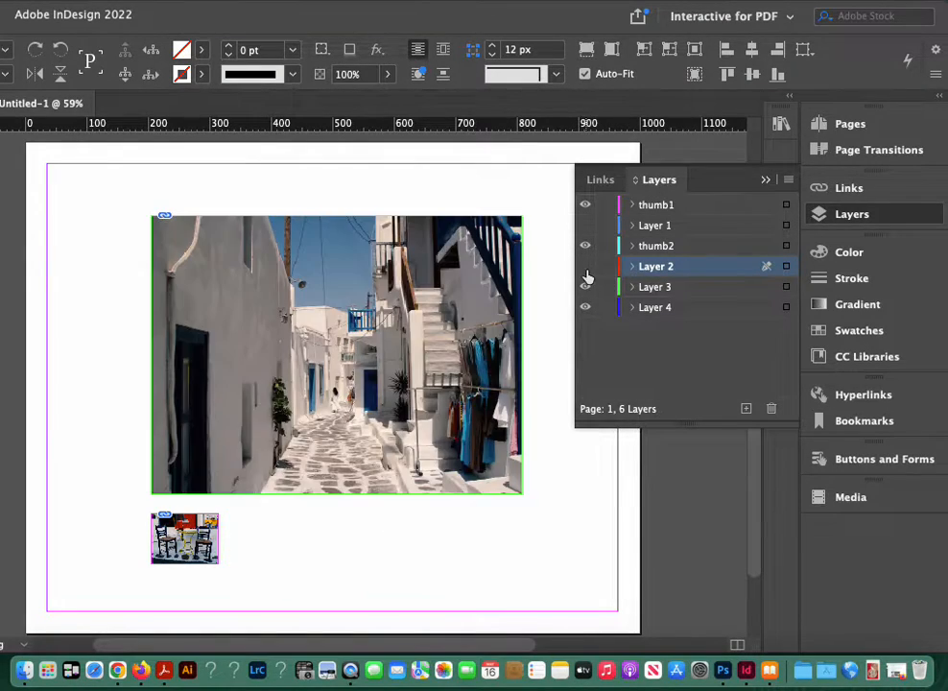
left_click(586, 246)
left_click(584, 206)
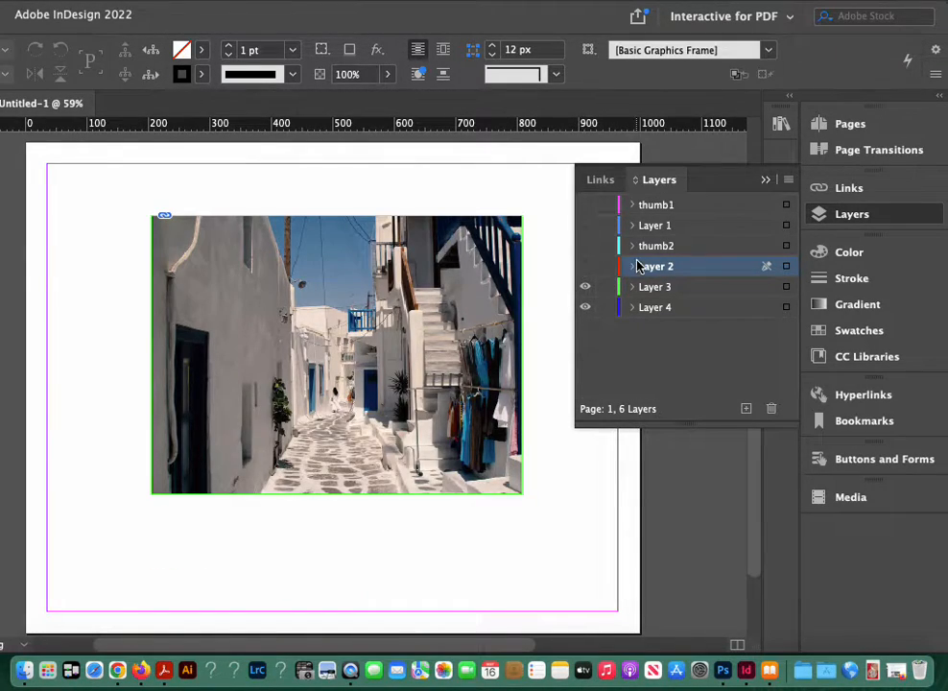
left_click(654, 286)
left_click(437, 335)
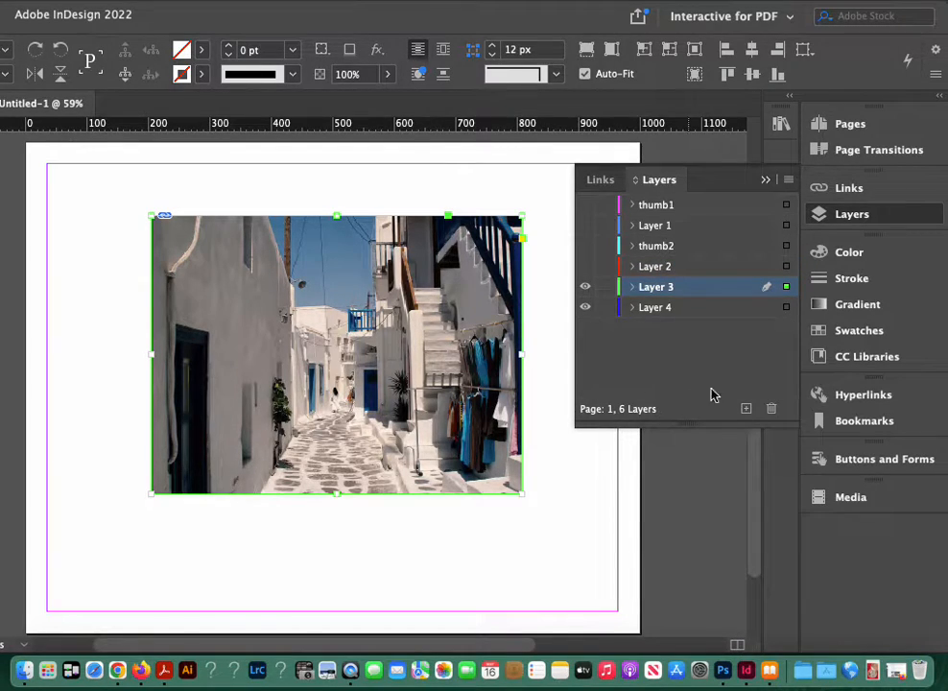
left_click(745, 408)
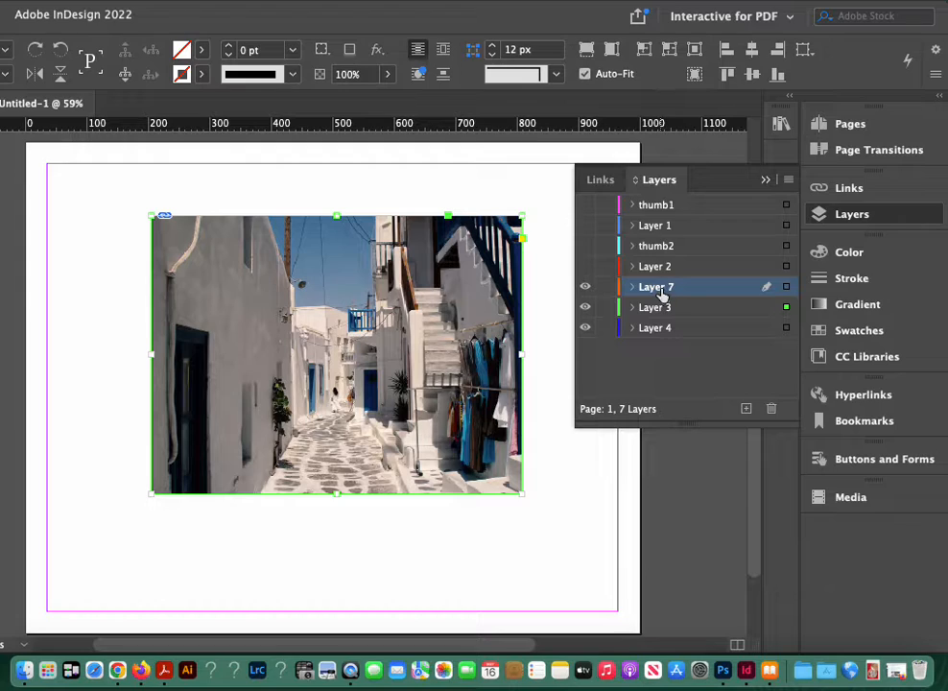
Step: Rename the new layer thumb3 and paste the copied alley photo in place on it
double_click(660, 287)
type("thumb3")
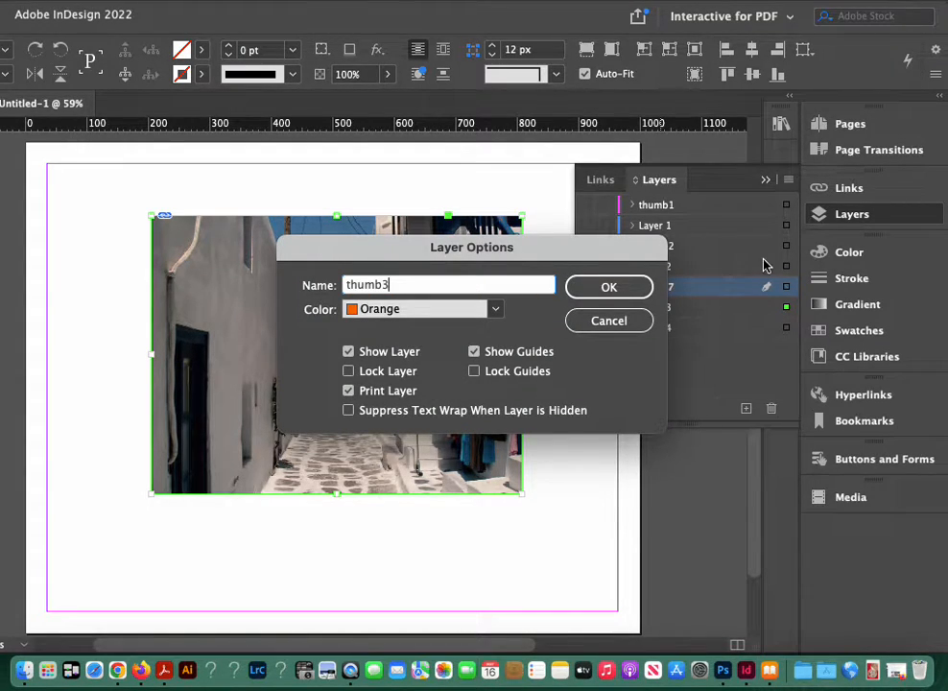
left_click(642, 285)
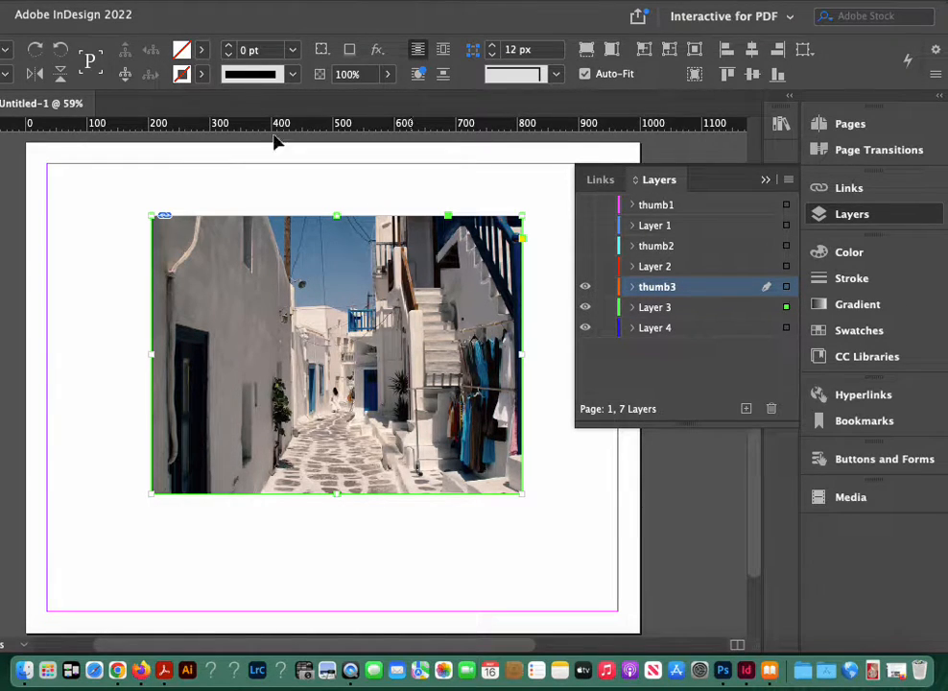
left_click(126, 5)
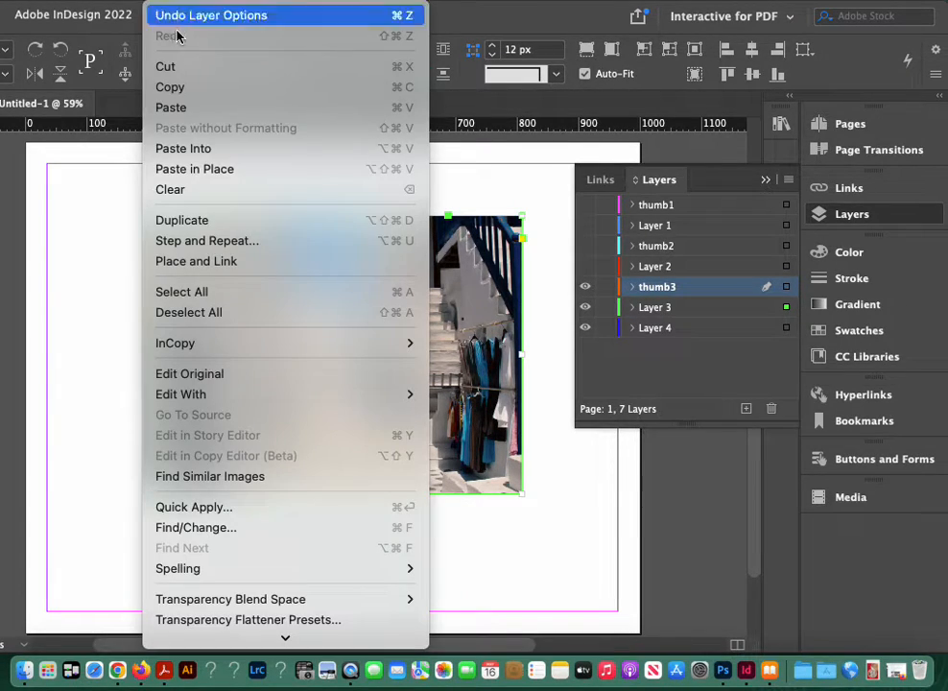
left_click(205, 167)
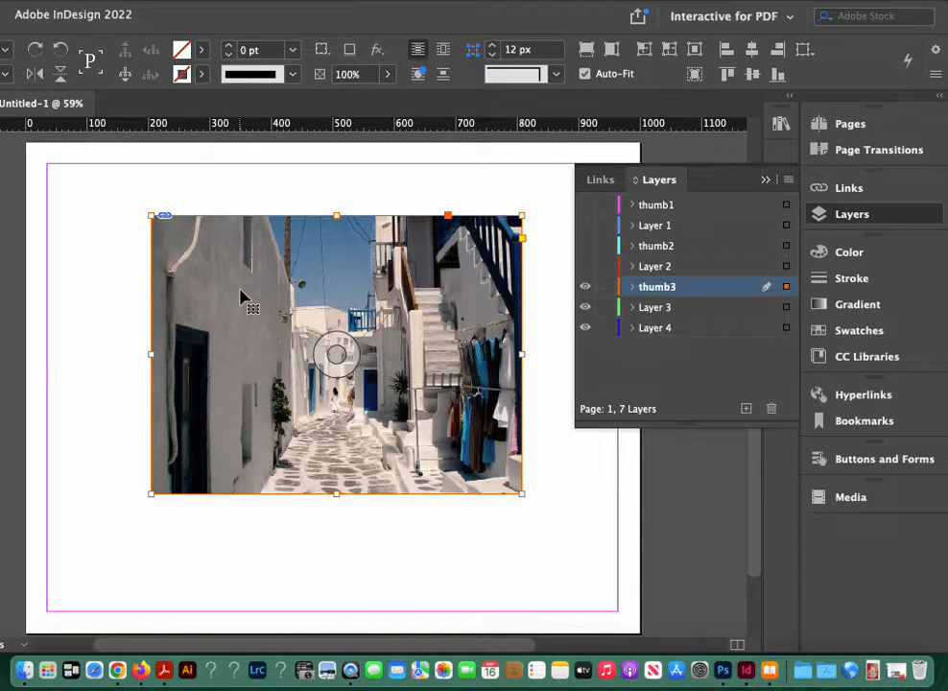
Step: Show the thumb2 layer with Layer 2 hidden, and select the alley photo copy on thumb3
left_click(584, 248)
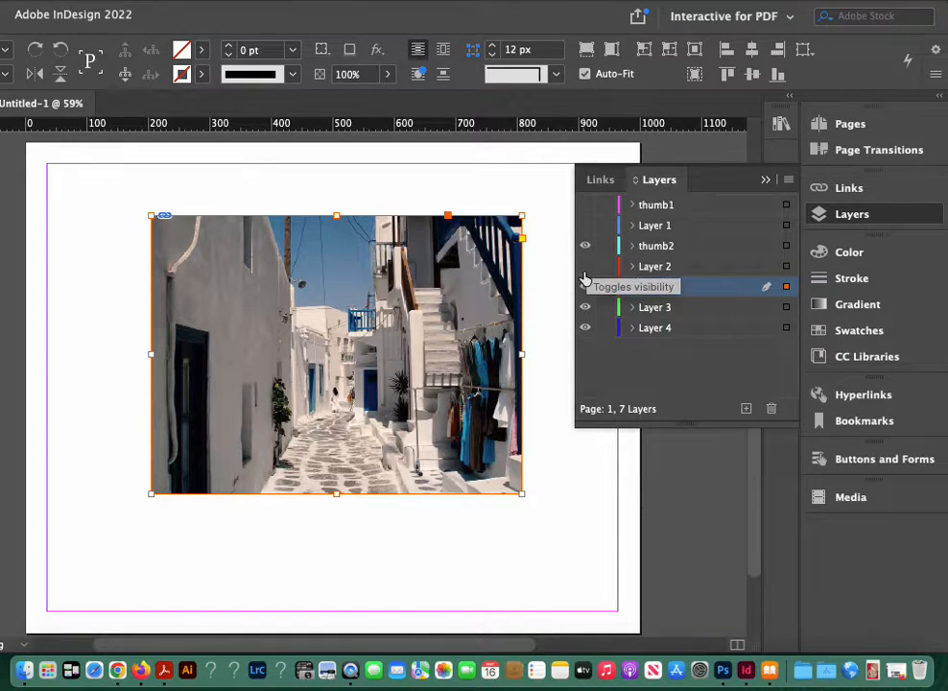
left_click(584, 267)
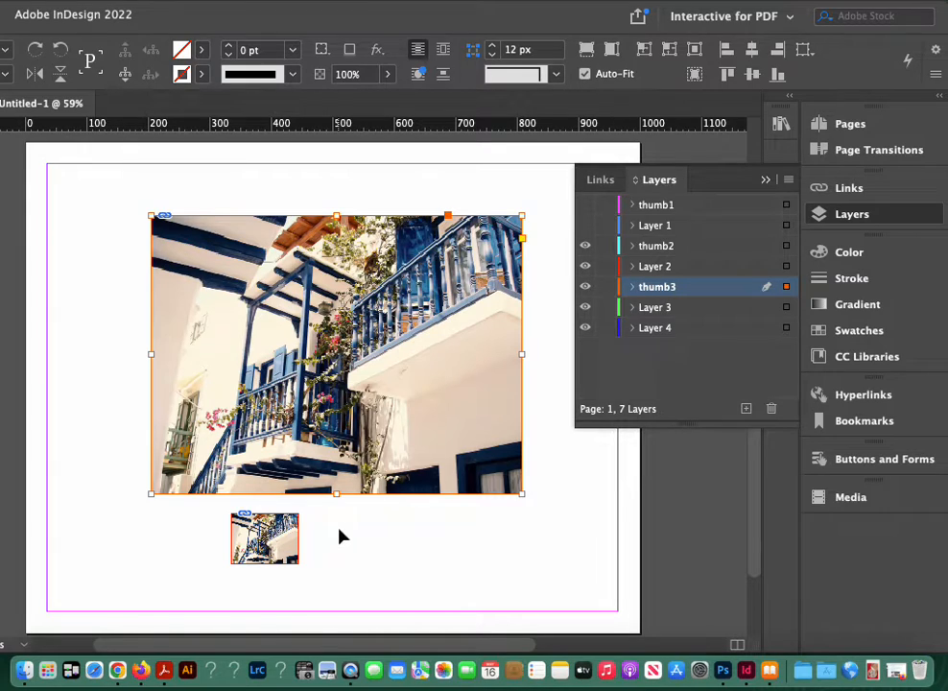
left_click(264, 538)
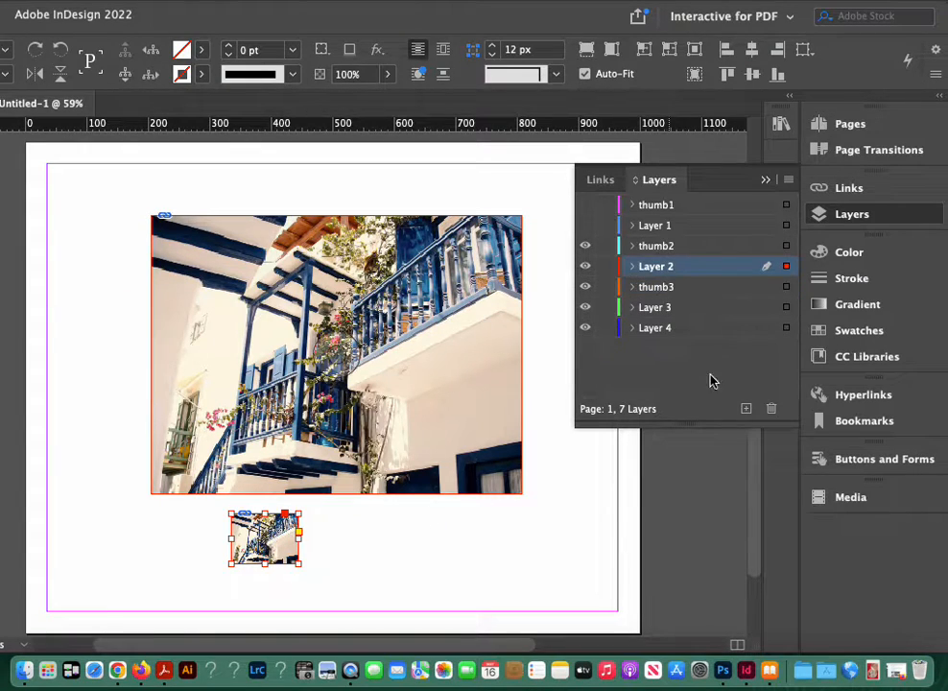
left_click(786, 247)
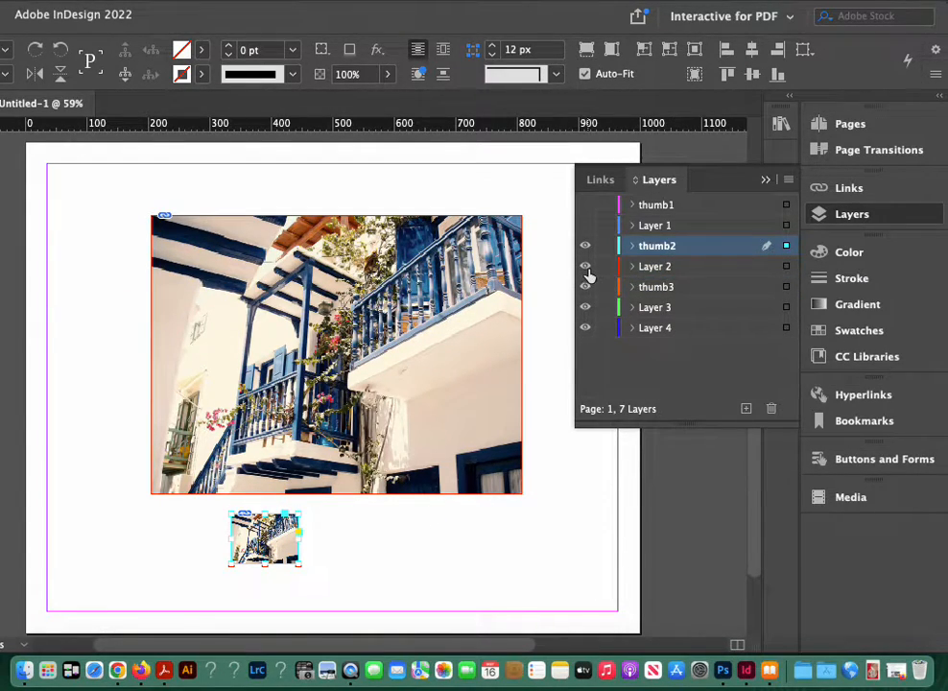
left_click(586, 269)
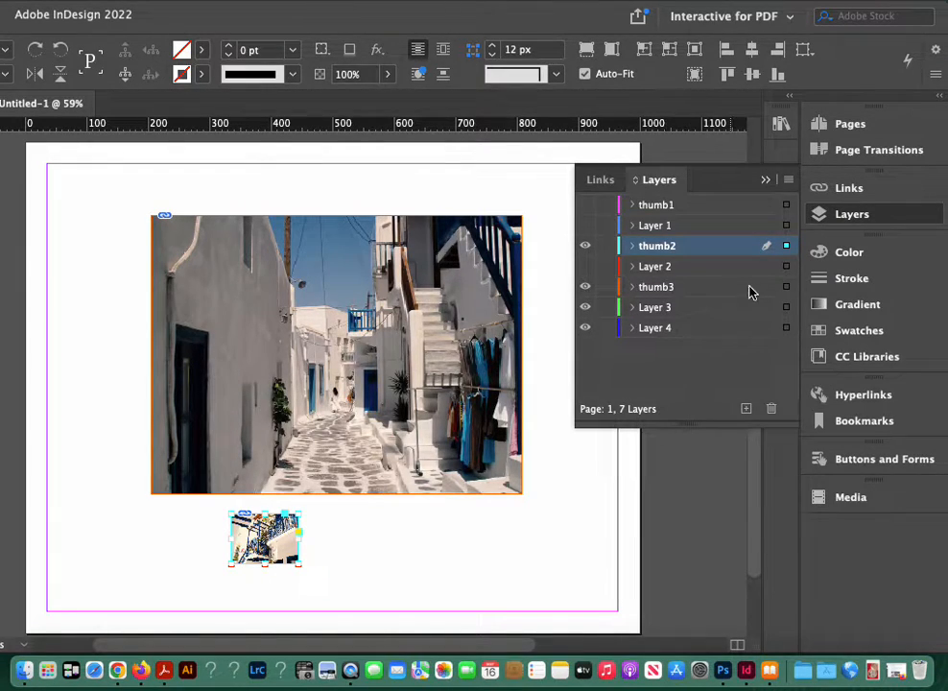
left_click(787, 287)
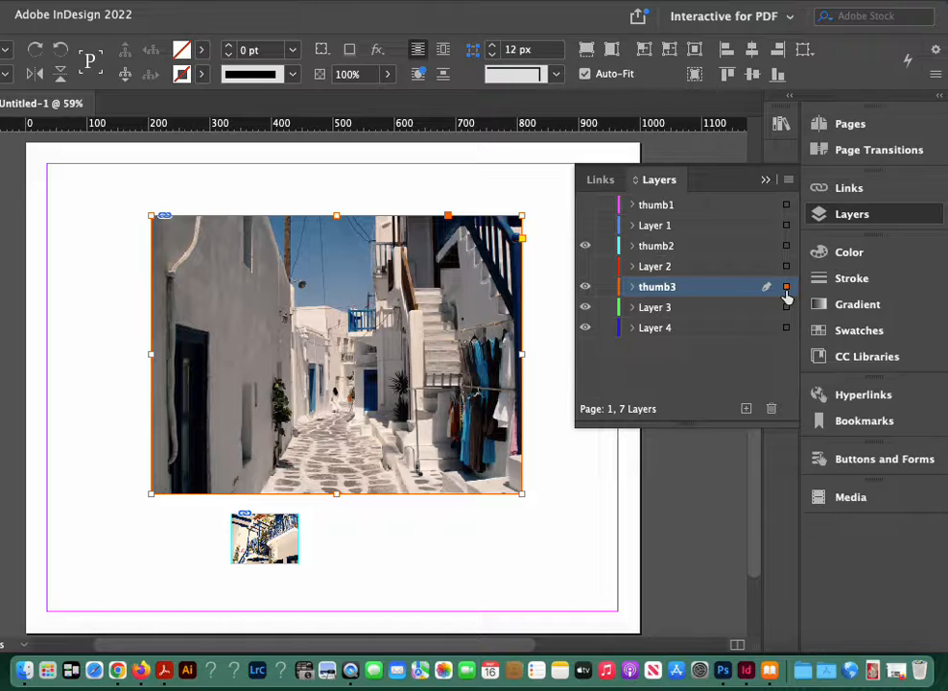
Step: Scale the alley photo copy to about 110 px wide and place it right of the balcony thumbnail with a gap of about 30 px
left_click_drag(246, 259, 395, 558)
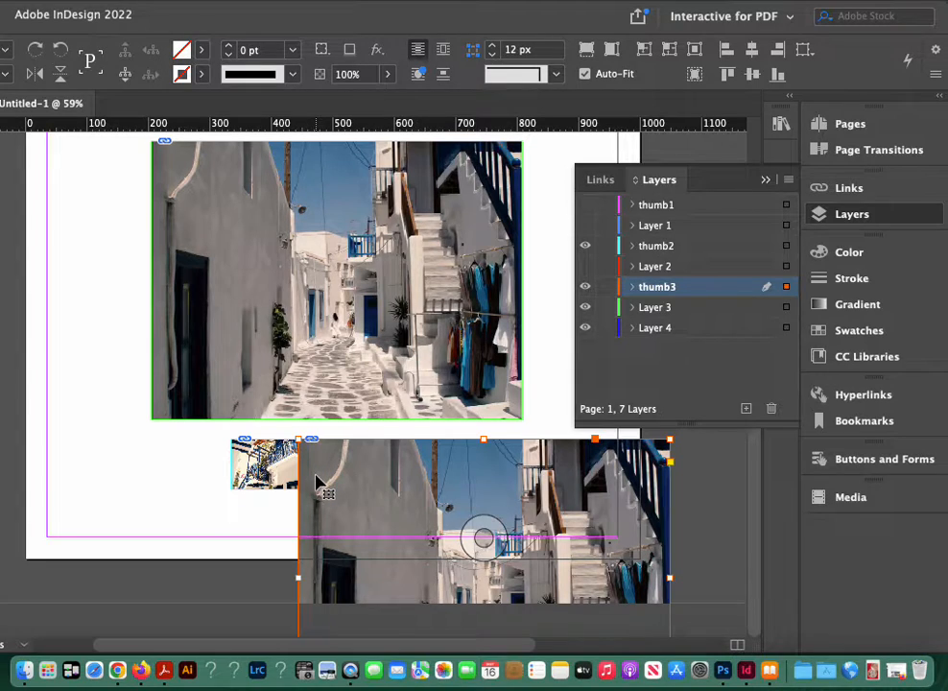
scroll(322, 483, "up", 2)
scroll(321, 482, "right", 4)
scroll(321, 485, "down", 4)
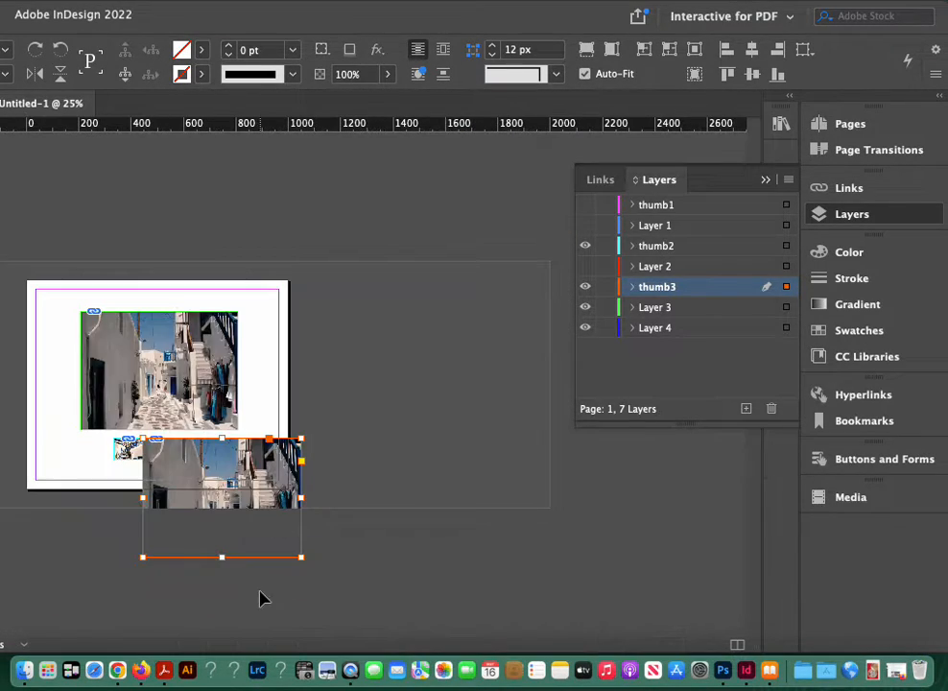
left_click_drag(300, 557, 175, 462)
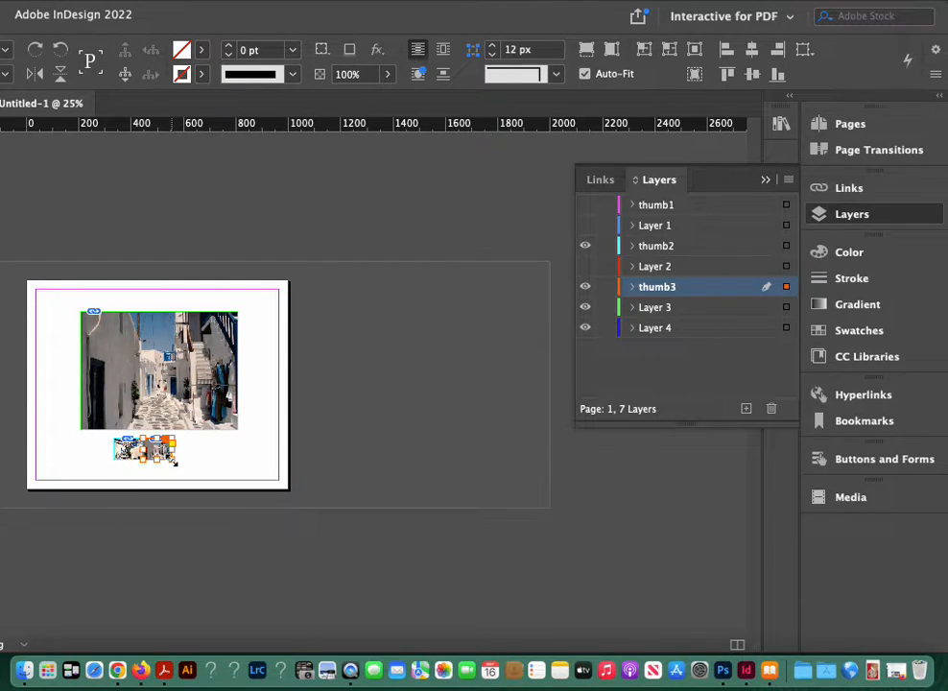
scroll(189, 474, "up", 3)
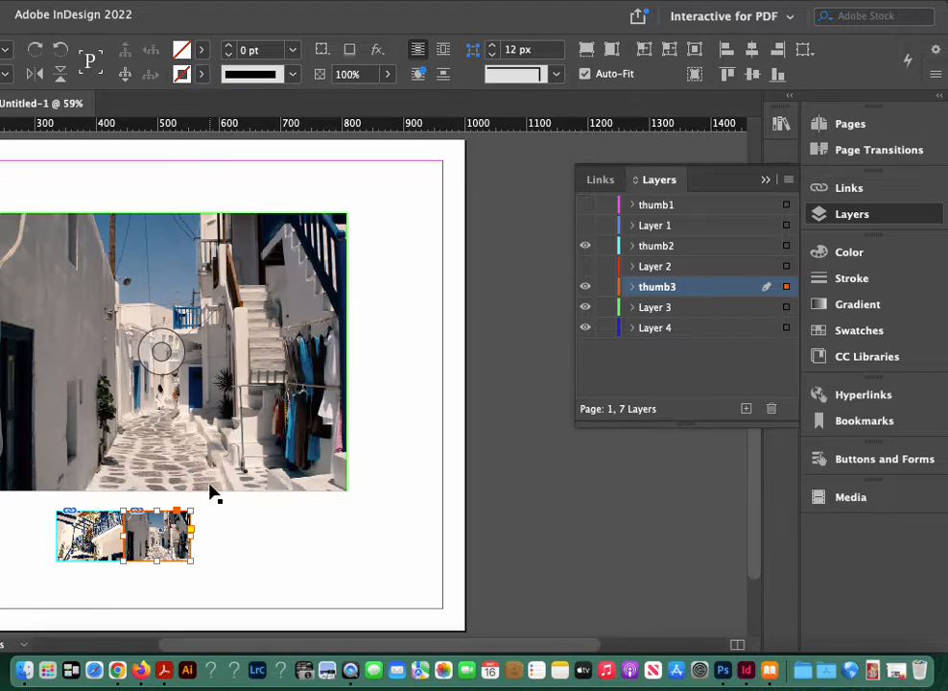
key("shift+Right")
key("shift+Right")
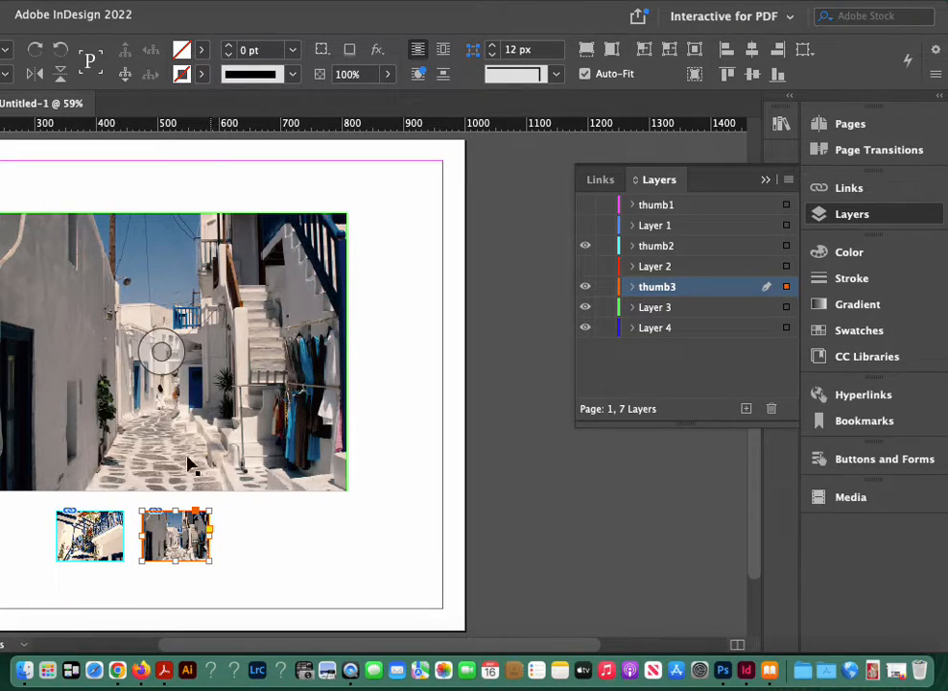
Step: Show thumb1, and with Layer 4's harbour photo selected, add a layer named thumb4 above Layer 4
left_click_drag(148, 506, 243, 477)
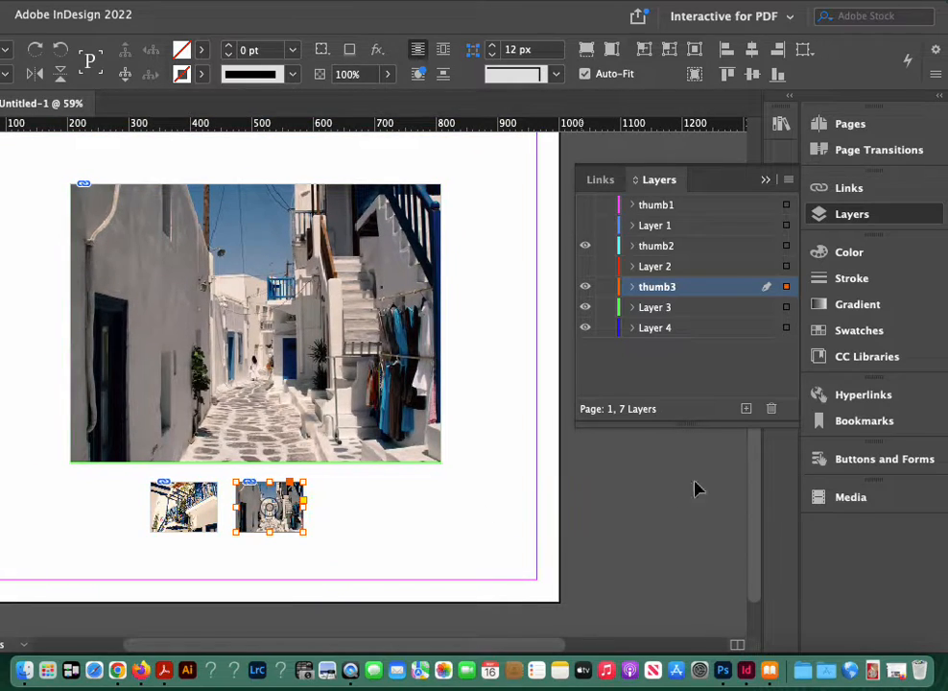
left_click(584, 212)
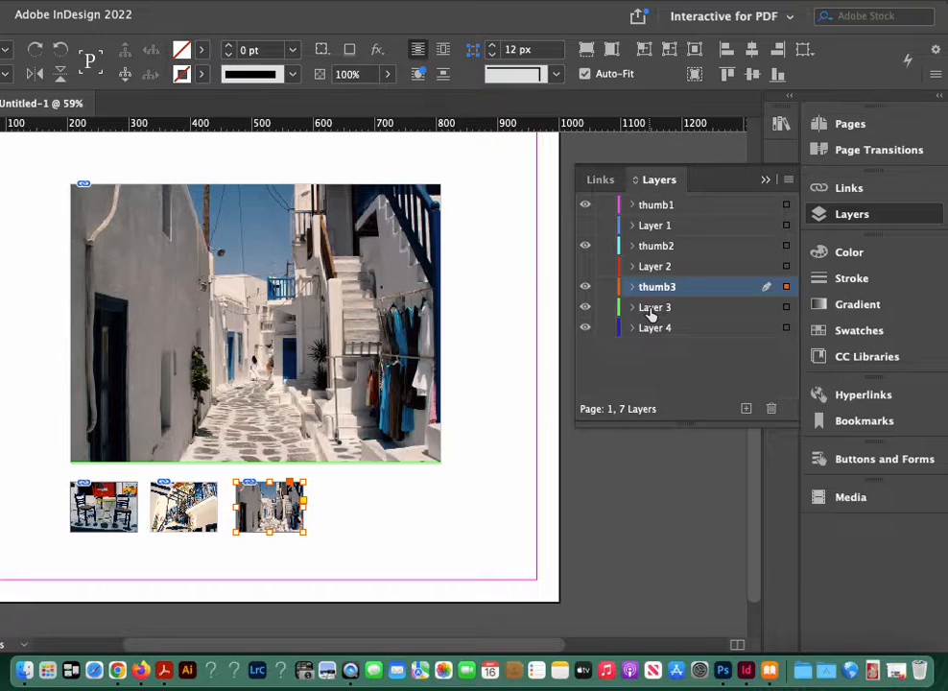
left_click(787, 328)
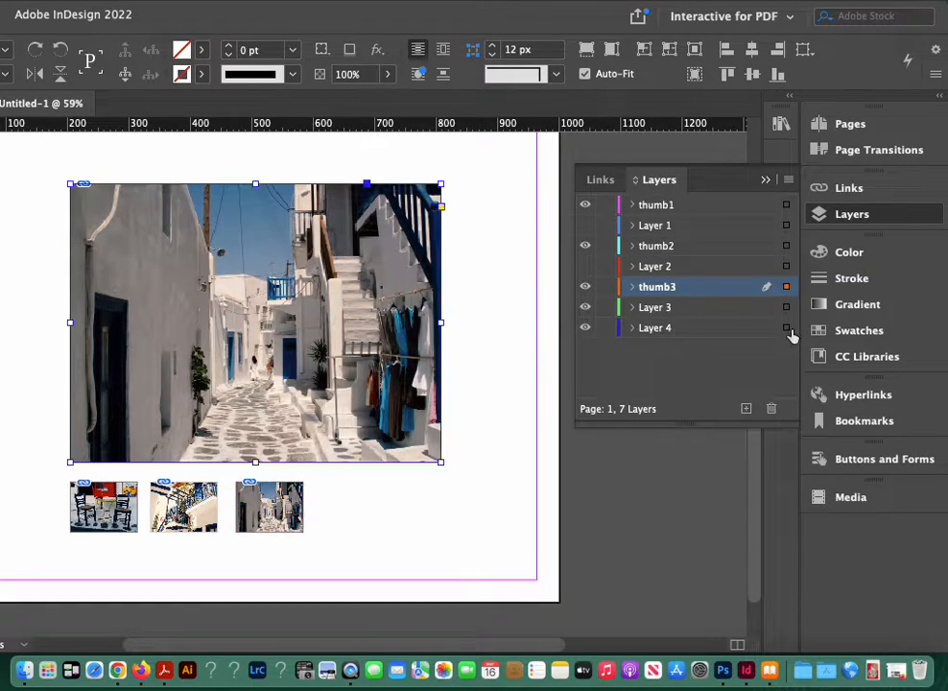
left_click(745, 410)
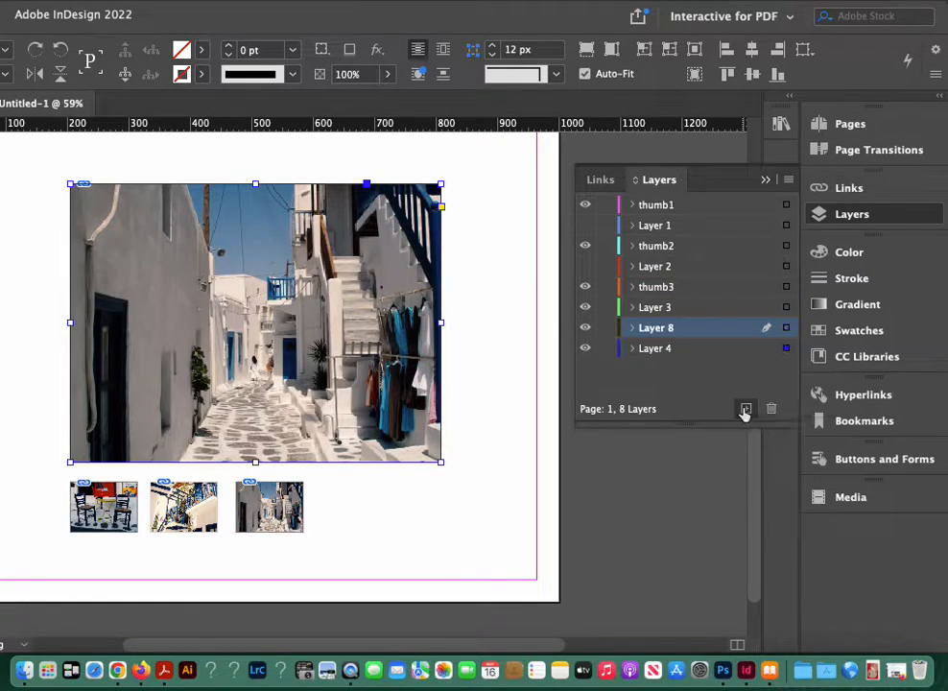
double_click(671, 328)
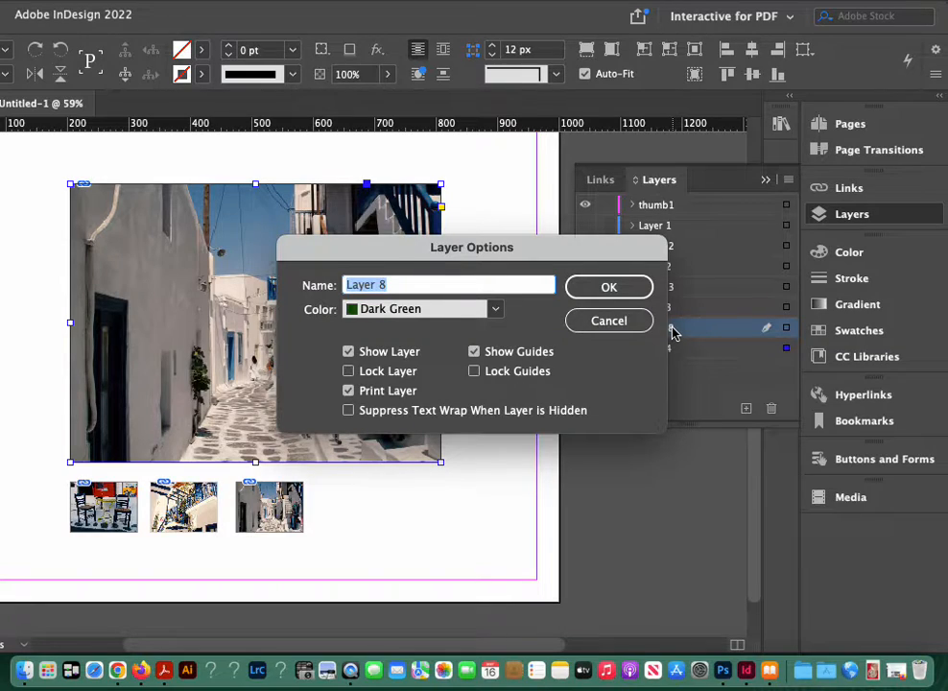
type("thumb4")
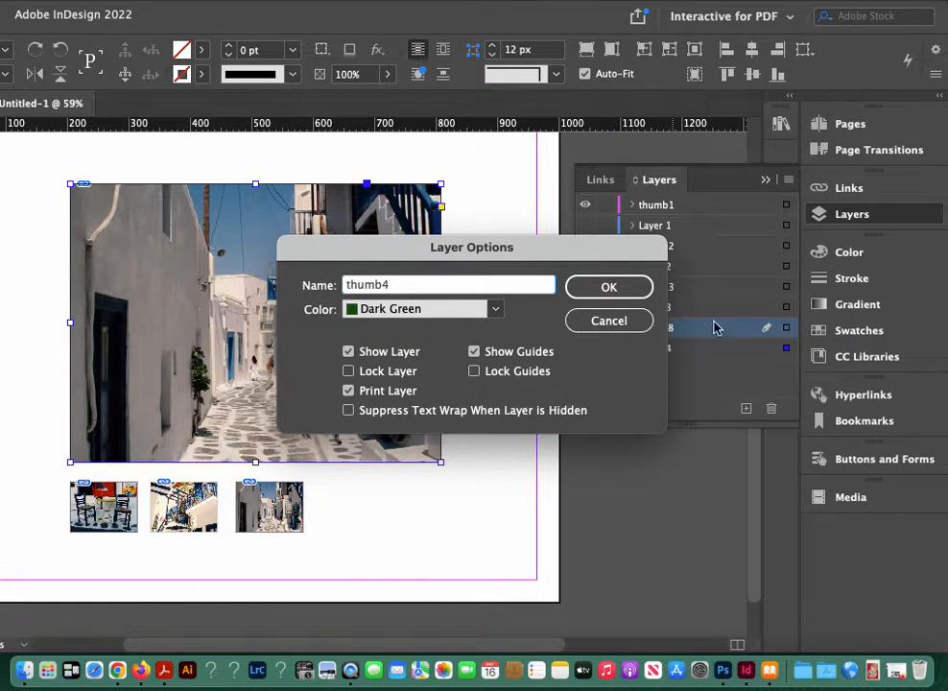
left_click(646, 290)
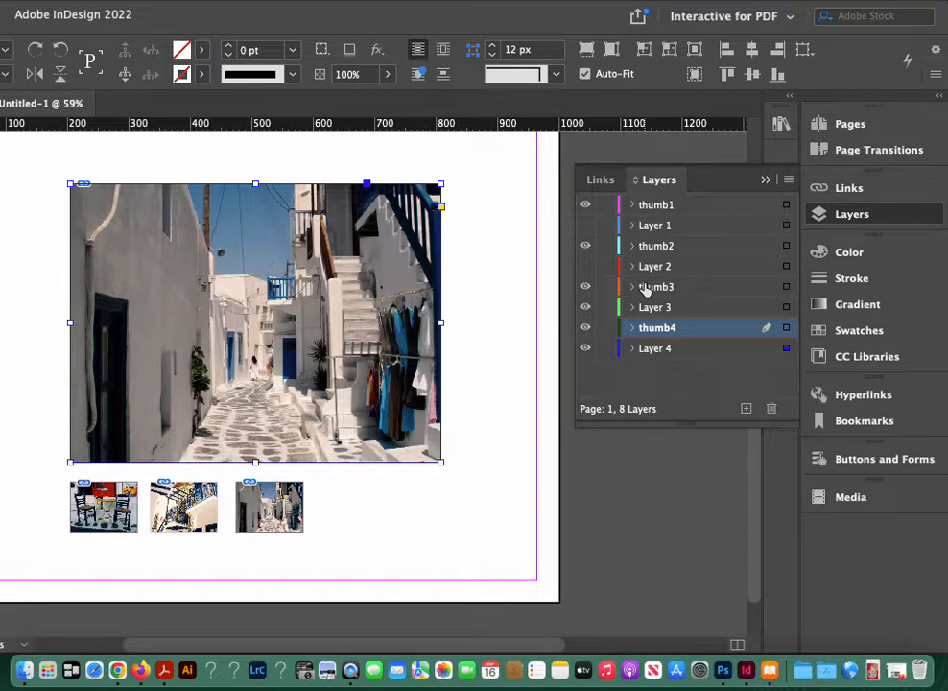
Step: Paste the harbour photo in place on thumb4, and undo the accidental move of Layer 3's alley photo
left_click(182, 2)
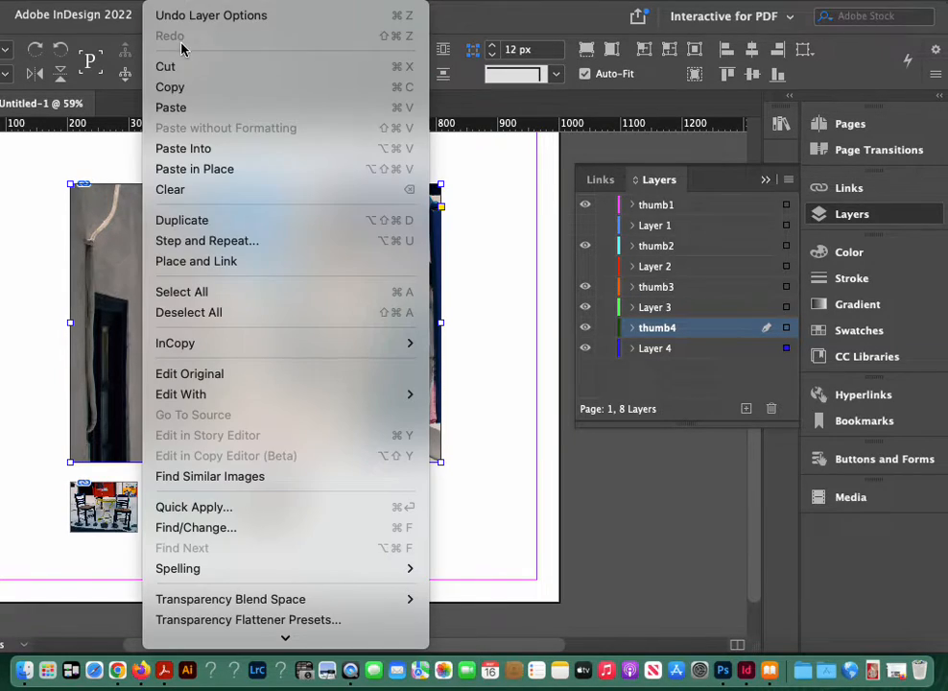
left_click(201, 165)
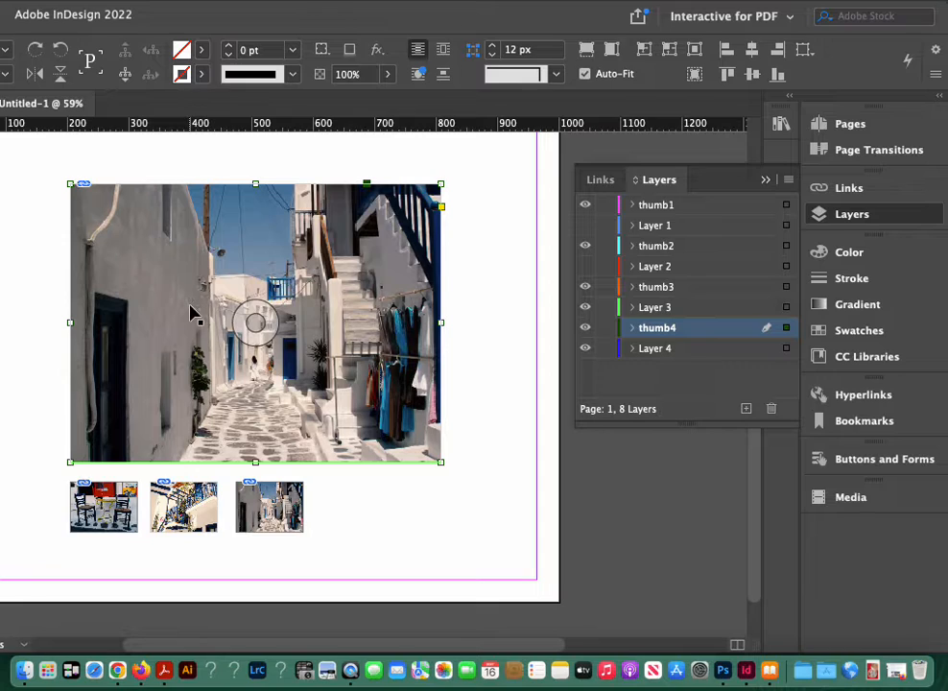
left_click_drag(192, 312, 430, 612)
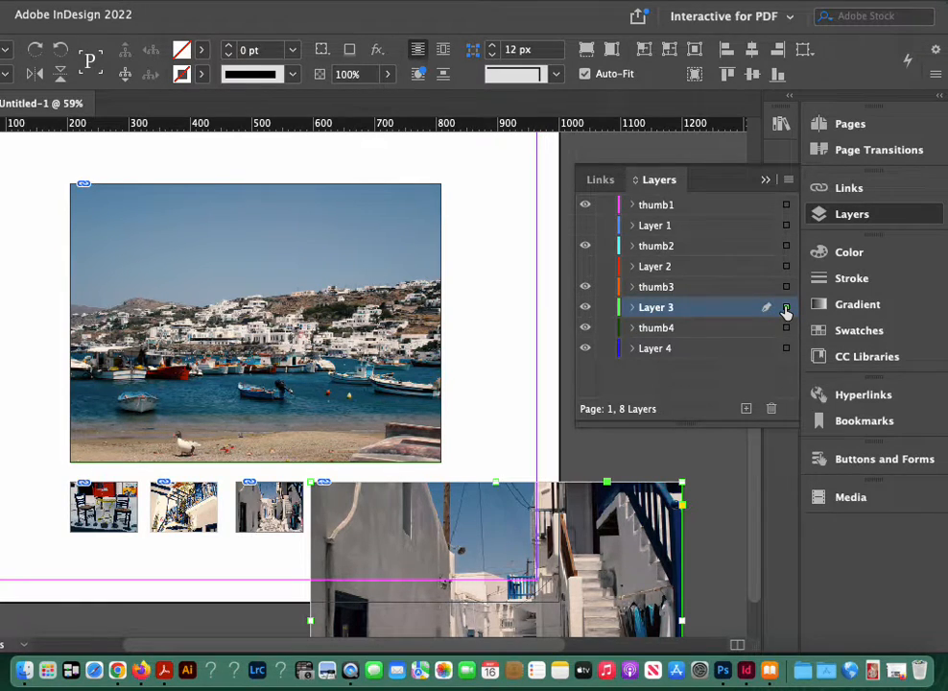
key("super+z")
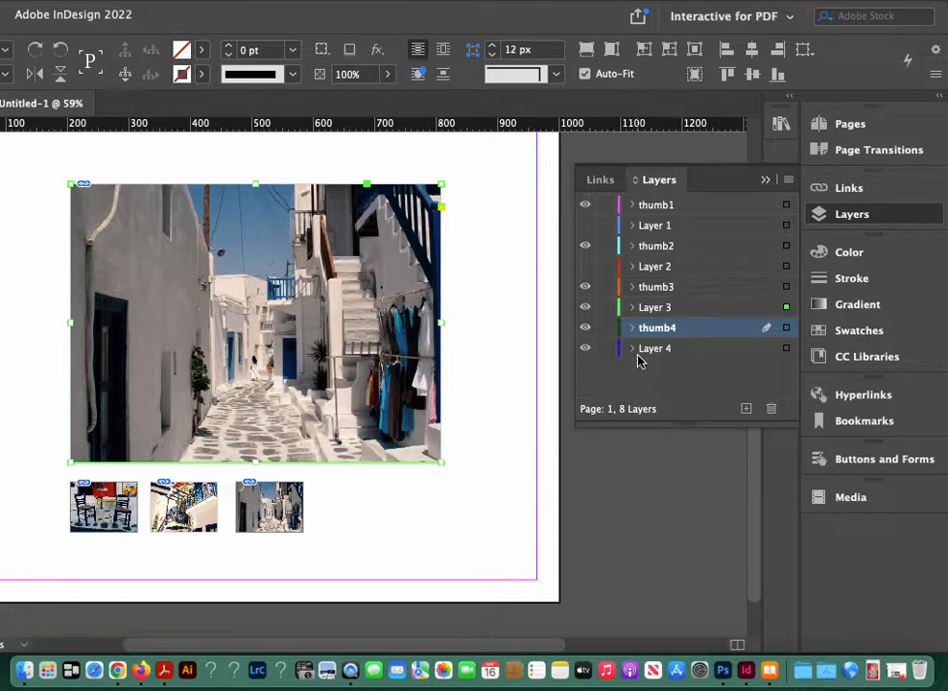
Step: Hide Layer 3 and thumb3, and select the harbour photo copy on the visible thumb4 layer
left_click(584, 307)
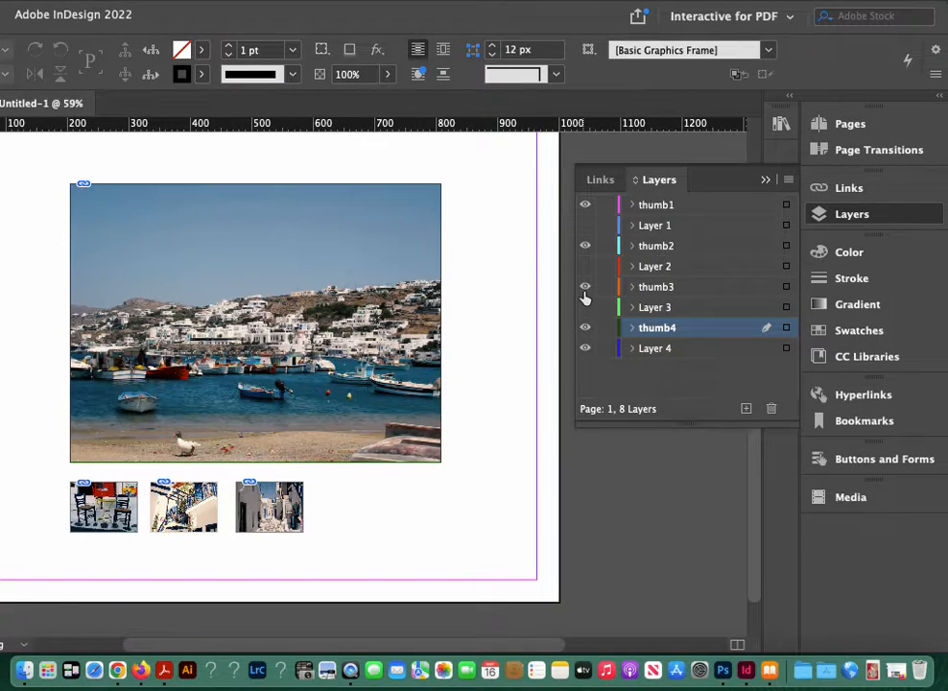
left_click(584, 290)
left_click(585, 331)
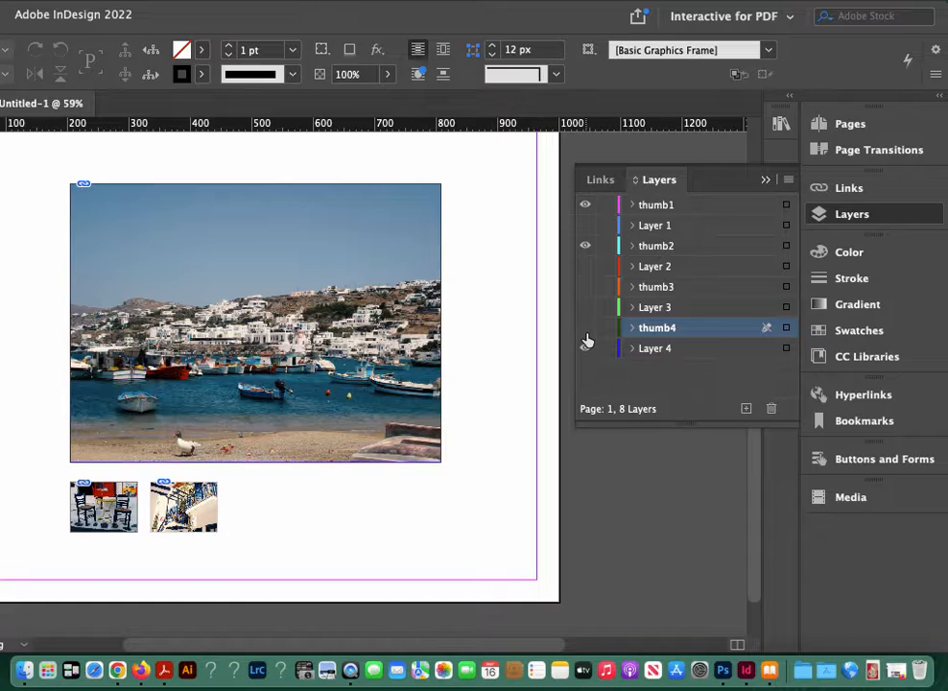
left_click(585, 328)
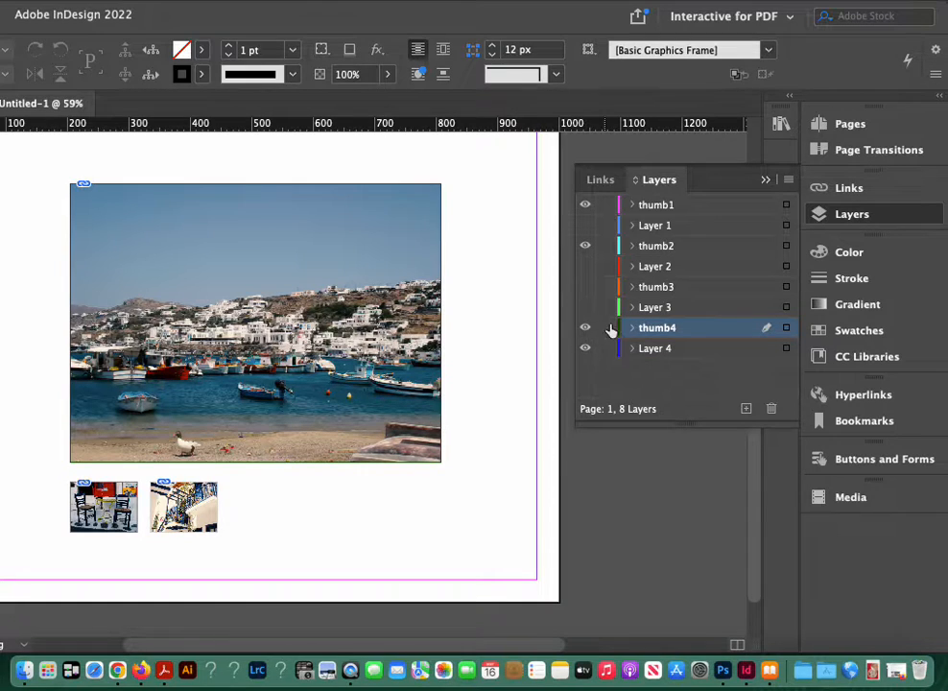
left_click(786, 329)
Step: Move the harbour photo copy below the original, beside the balcony thumbnail, and scale it to about 130 px wide
left_click_drag(267, 289, 392, 540)
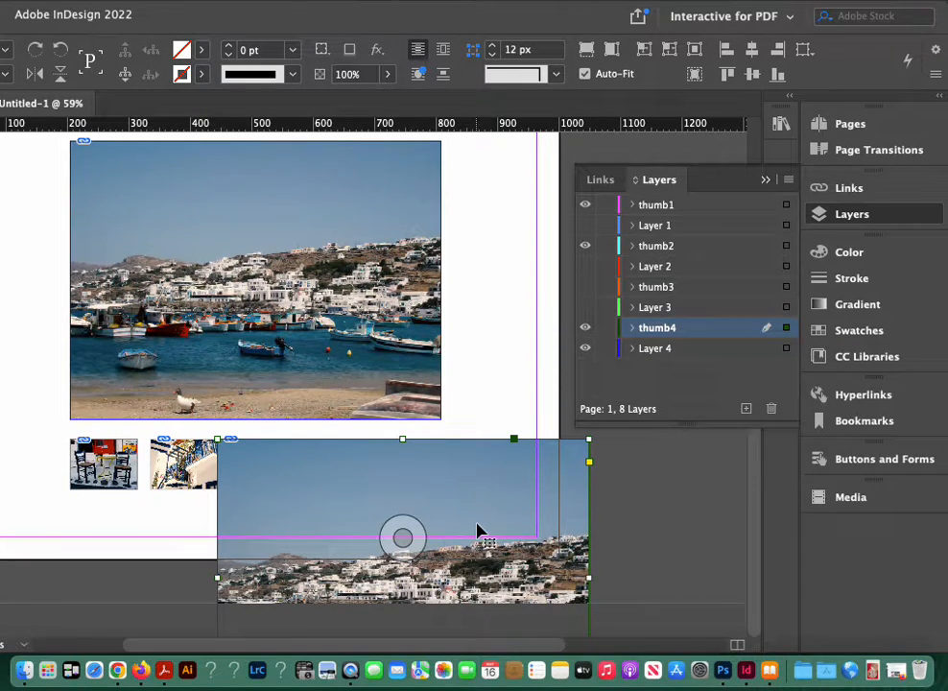
key("super+minus")
key("super+minus")
key("super+minus")
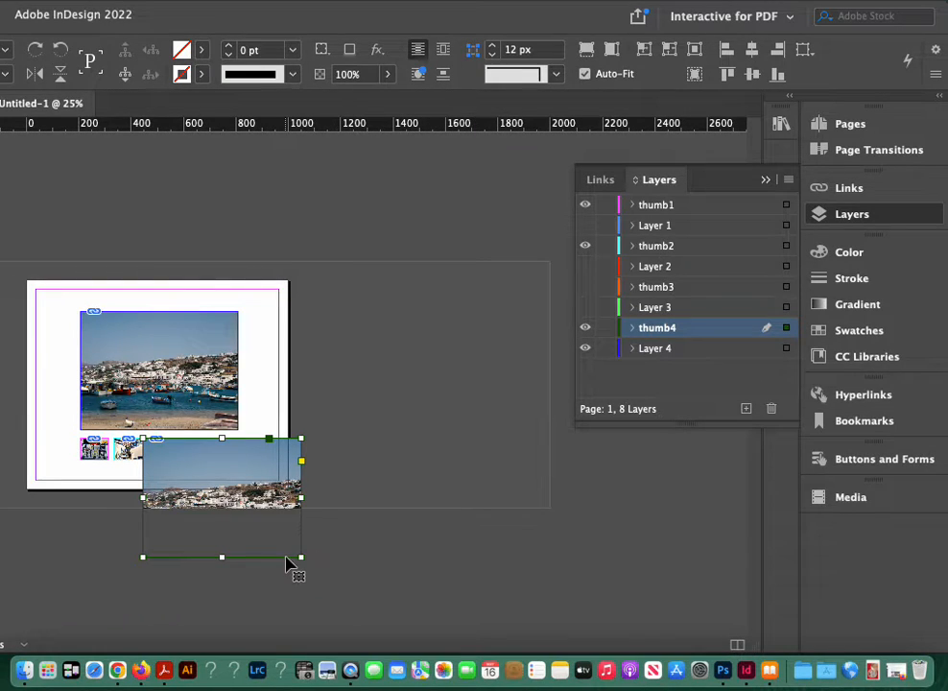
left_click_drag(301, 557, 156, 467)
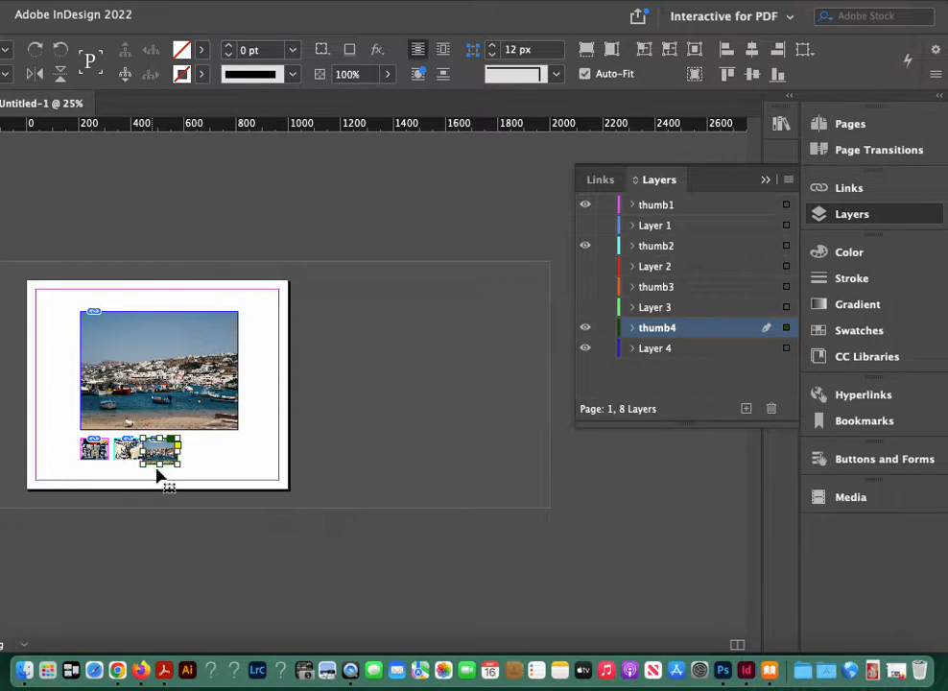
key("super+0")
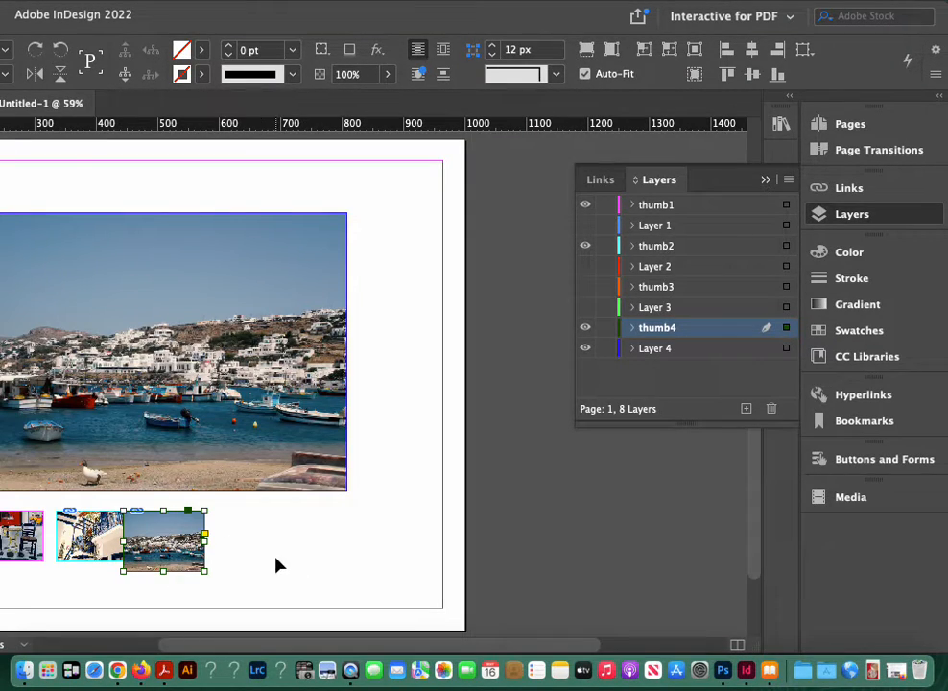
Step: Scale the small harbour photo to match the other thumbnails, about 110 px wide, leaving a gap of about 20 px after the balcony thumbnail
key("space")
left_click_drag(226, 566, 355, 526)
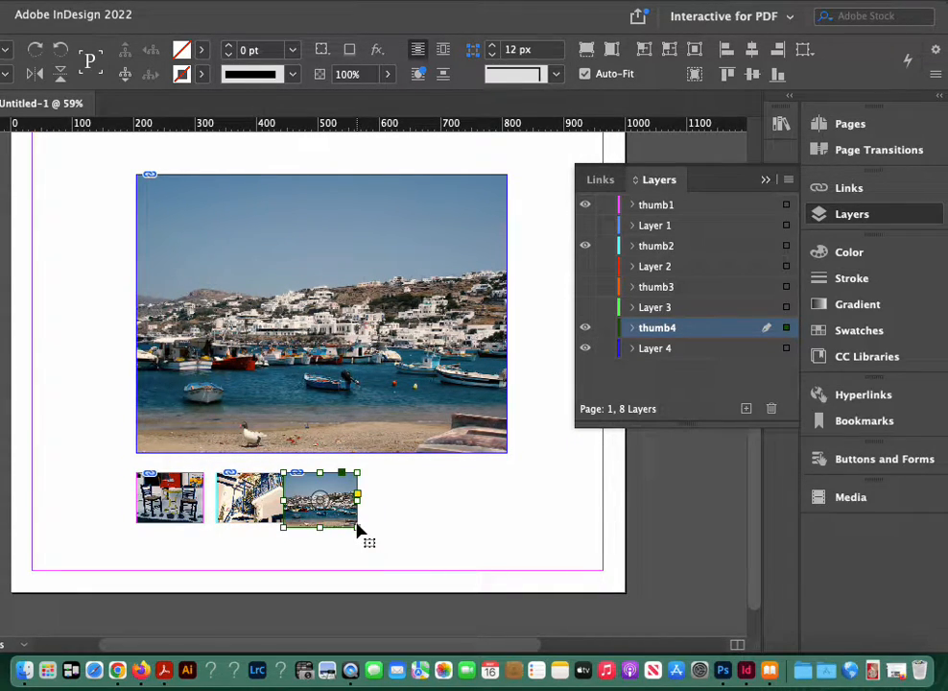
left_click_drag(357, 527, 350, 525)
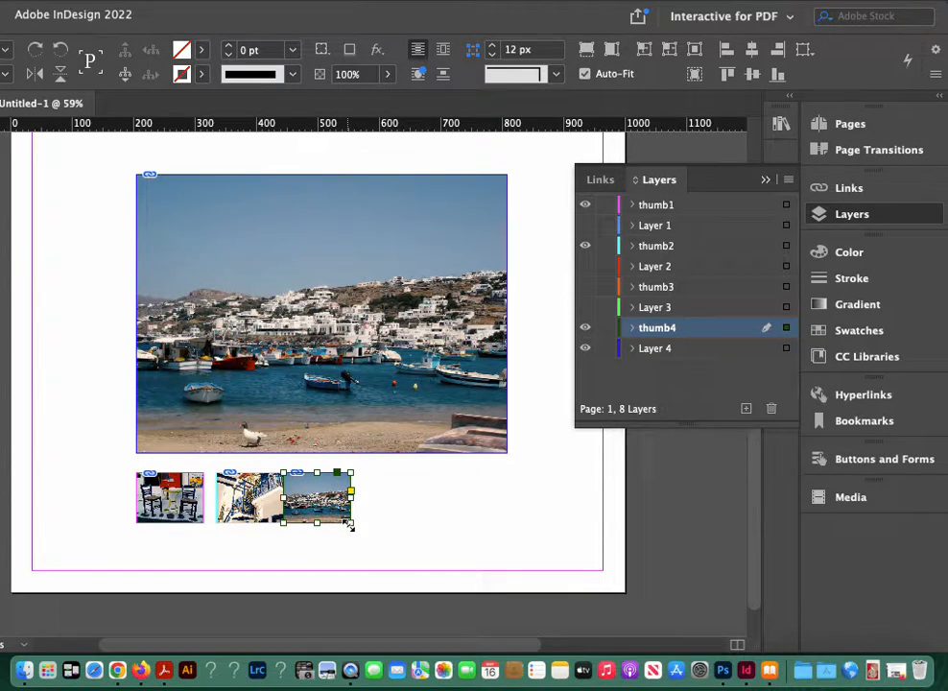
key("shift+Right")
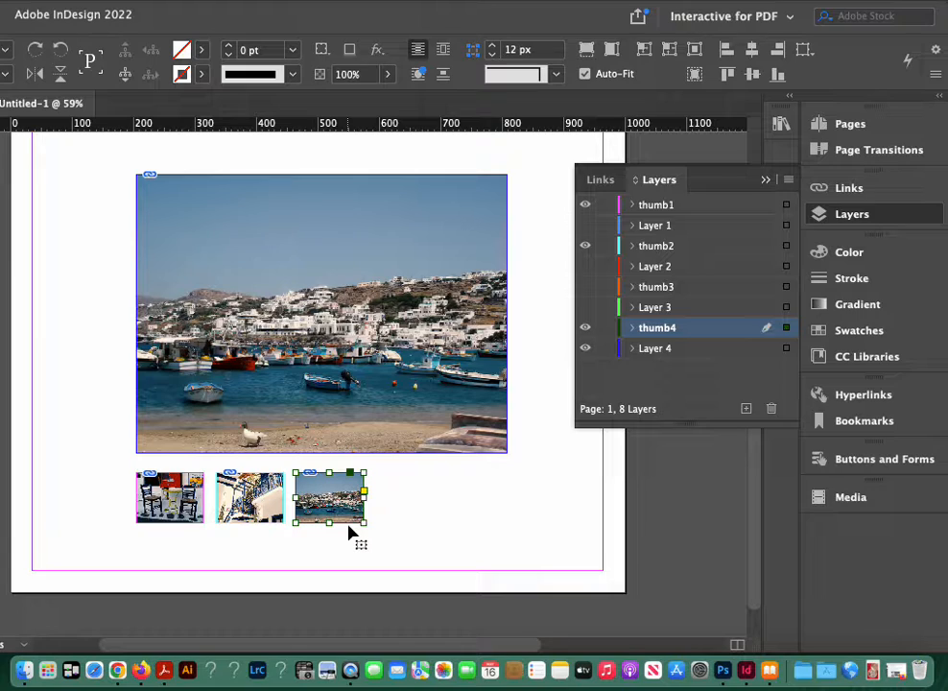
Step: Show the thumb3 layer and move the harbour thumbnail along the row, leaving a gap of about 35 px after the alley thumbnail
left_click(585, 289)
key("shift+Right")
key("shift+Right")
key("shift+Right")
key("shift+Right")
key("shift+Right")
key("shift+Right")
key("shift+Right")
key("shift+Right")
key("shift+Right")
key("shift+Right")
key("shift+Right")
key("shift+Right")
key("shift+Right")
key("shift+Right")
key("shift+Right")
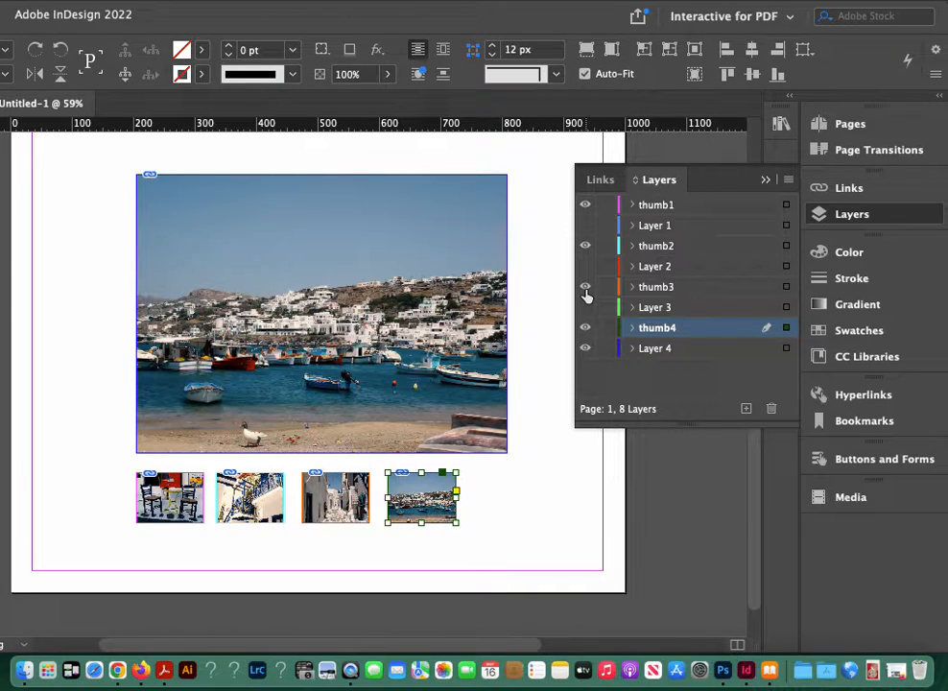
key("shift+Left")
key("shift+Right")
key("shift+Right")
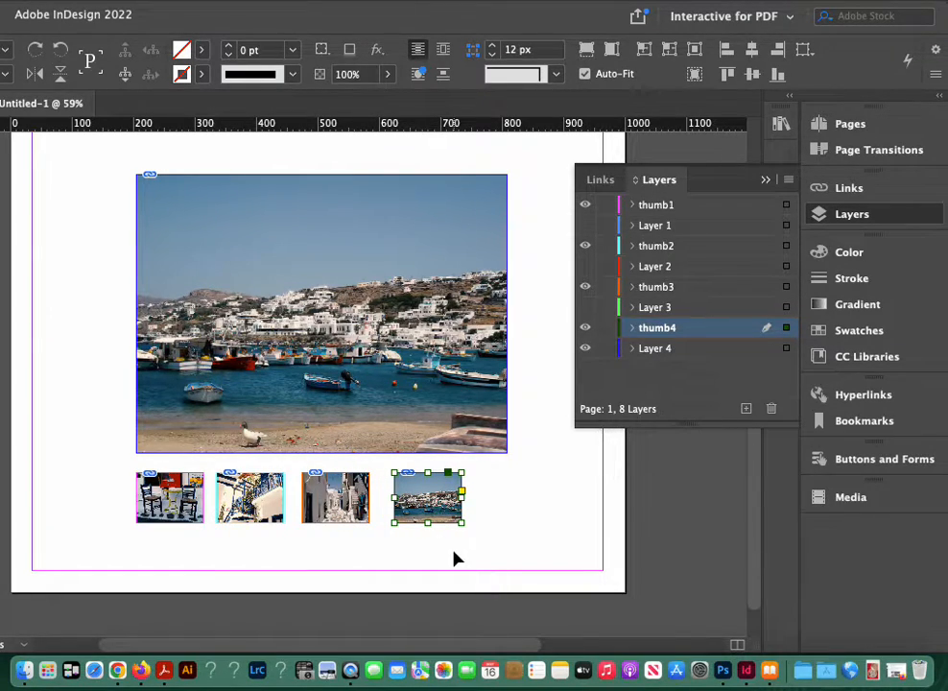
key("Left")
key("Left")
key("Left")
key("Left")
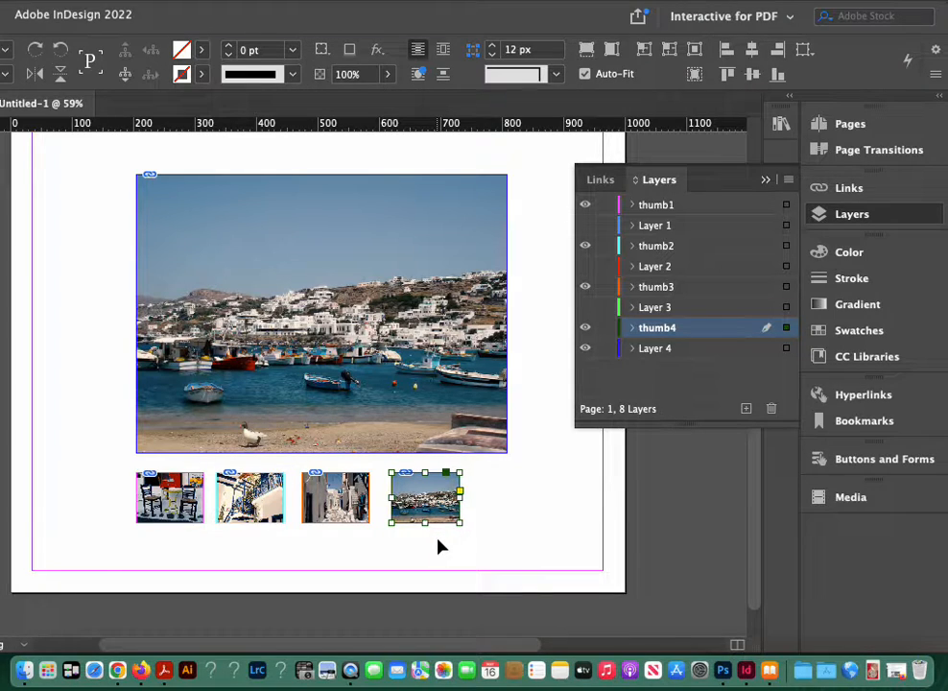
Step: Scale the four thumbnails up together to about 125 px wide each and centre the row roughly beneath the large photo
left_click_drag(438, 538, 177, 510)
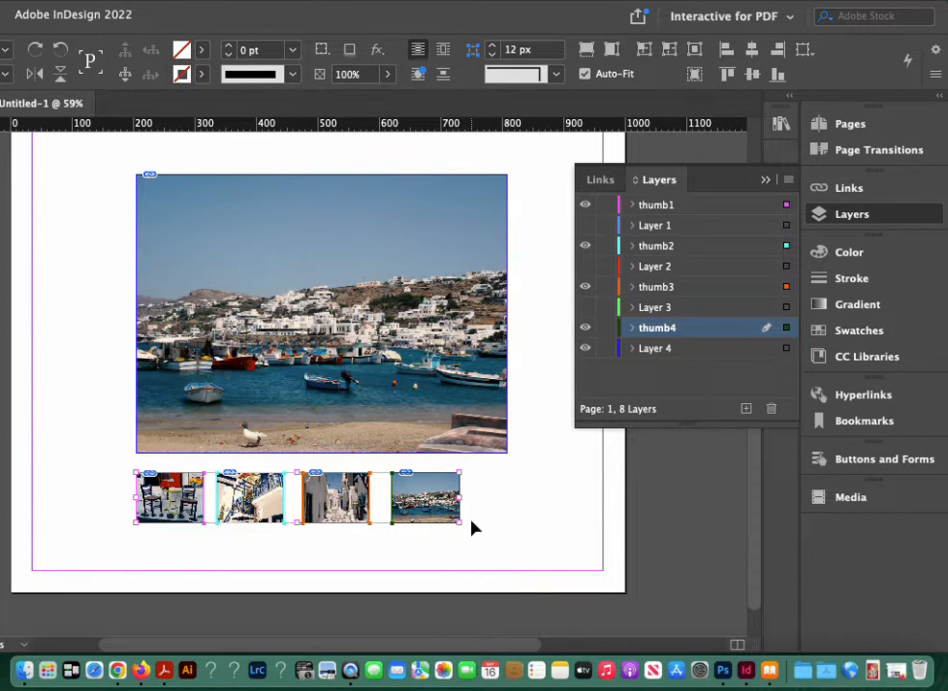
mouse_move(459, 525)
left_mouse_down()
mouse_move(470, 534)
mouse_move(458, 539)
mouse_move(442, 526)
mouse_move(447, 538)
left_mouse_up()
key("Right")
key("Right")
key("Right")
key("Right")
key("Right")
key("Right")
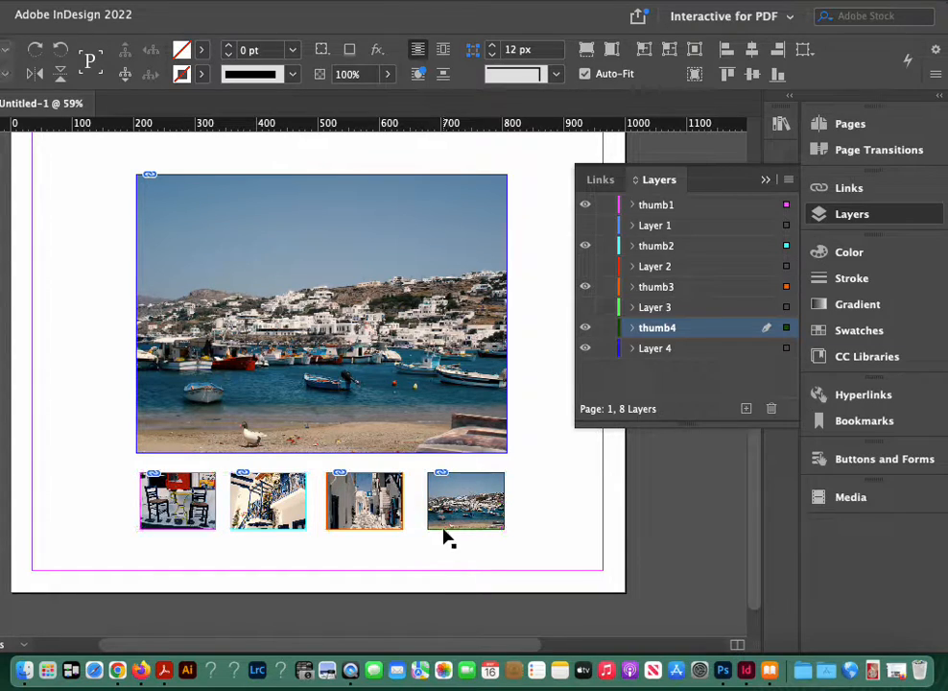
left_click(447, 518)
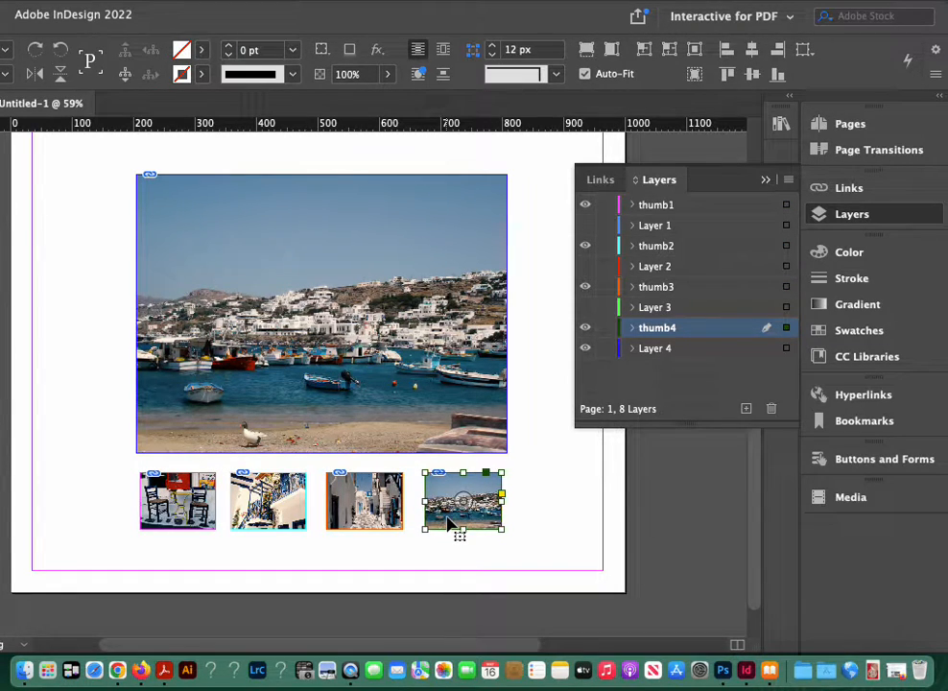
left_click_drag(452, 549, 163, 491)
left_click(468, 0)
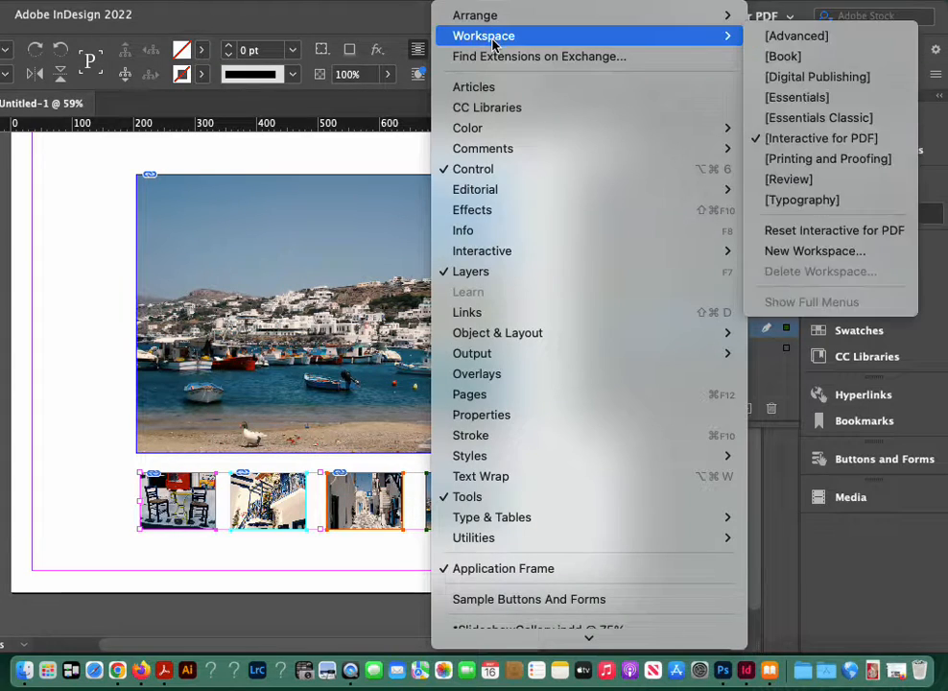
mouse_move(485, 21)
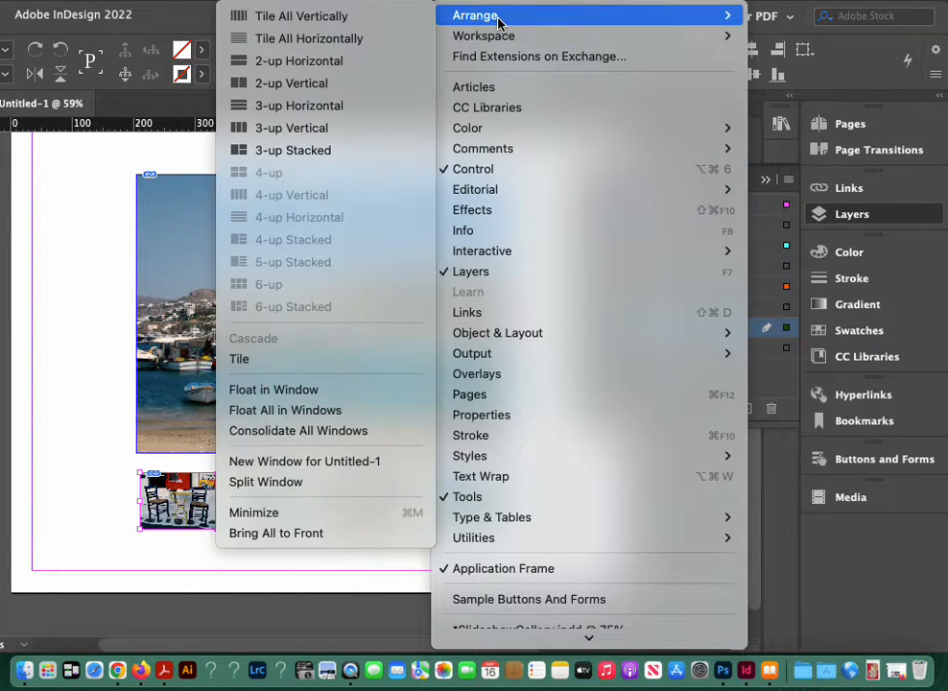
left_click(79, 220)
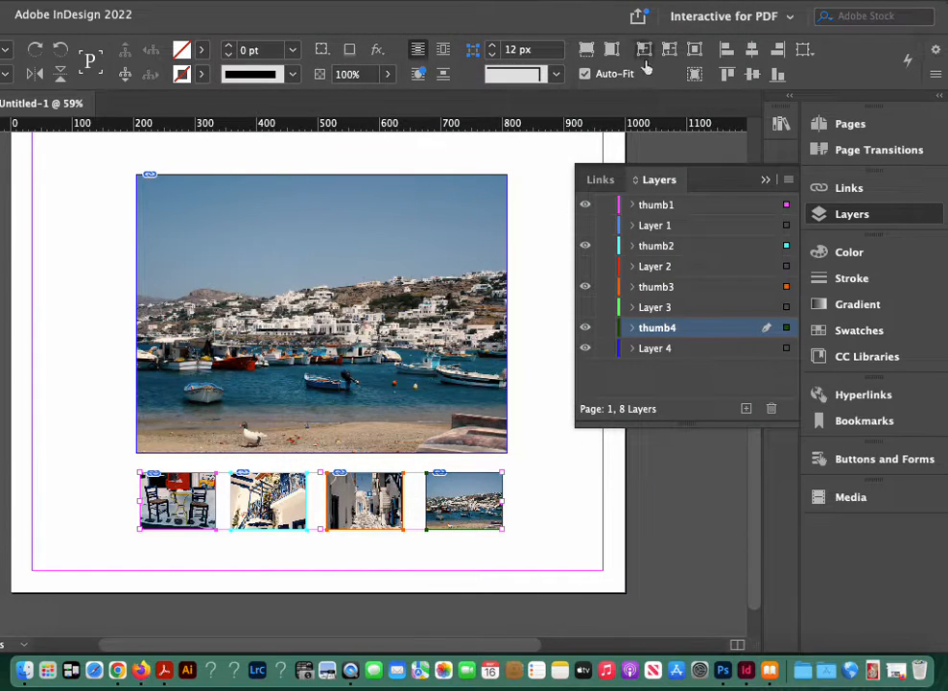
left_click(751, 79)
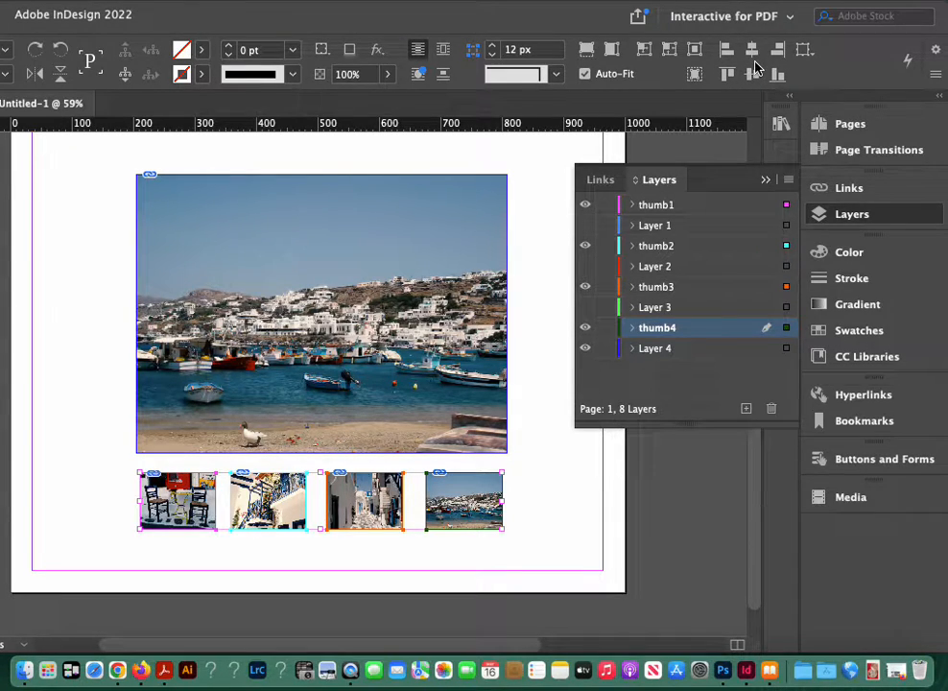
left_click(805, 49)
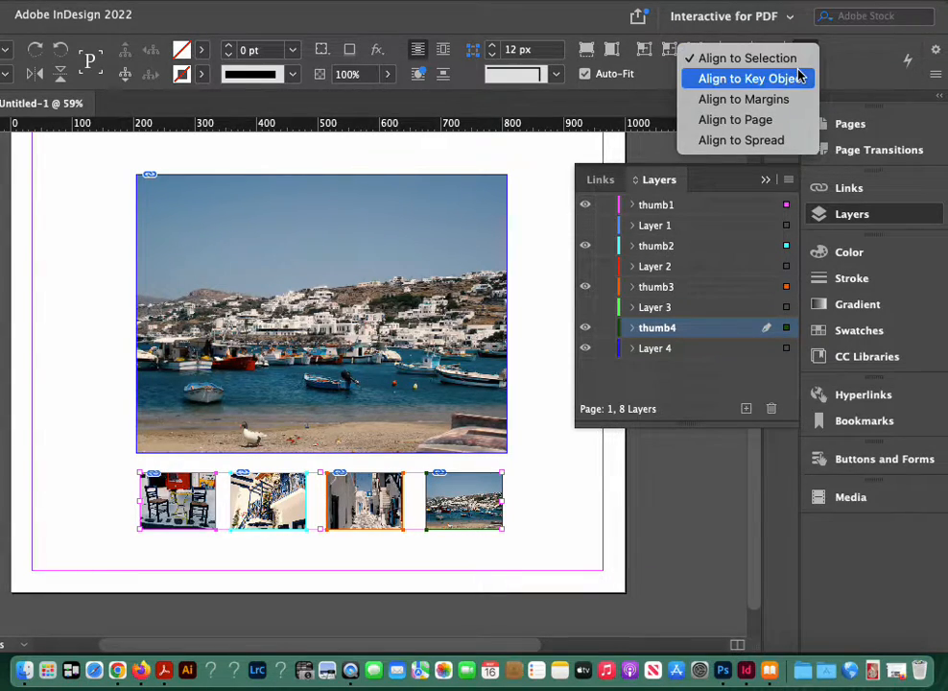
left_click(796, 82)
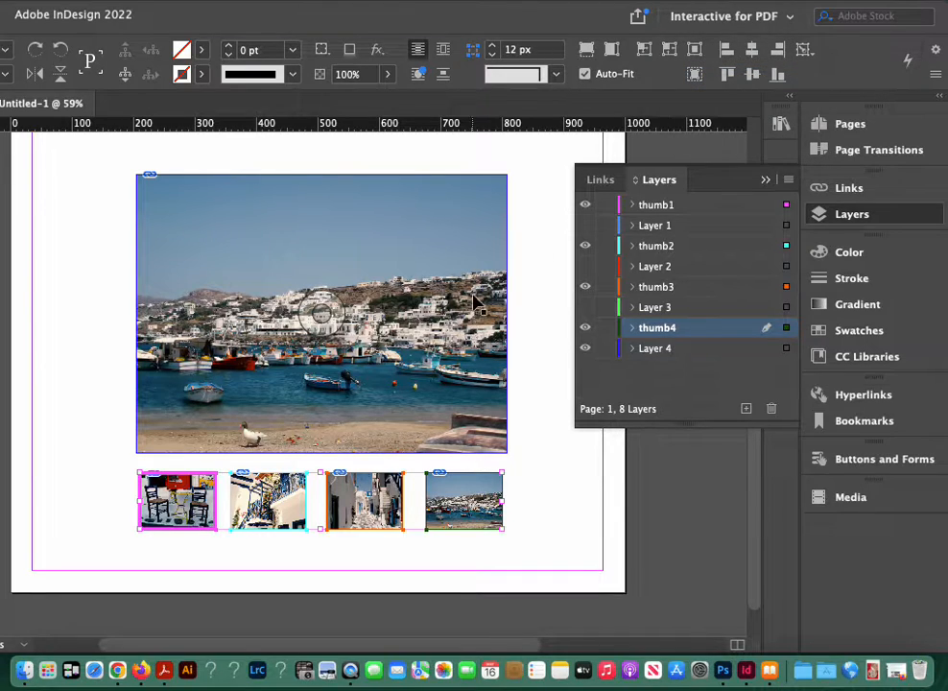
left_click(457, 332)
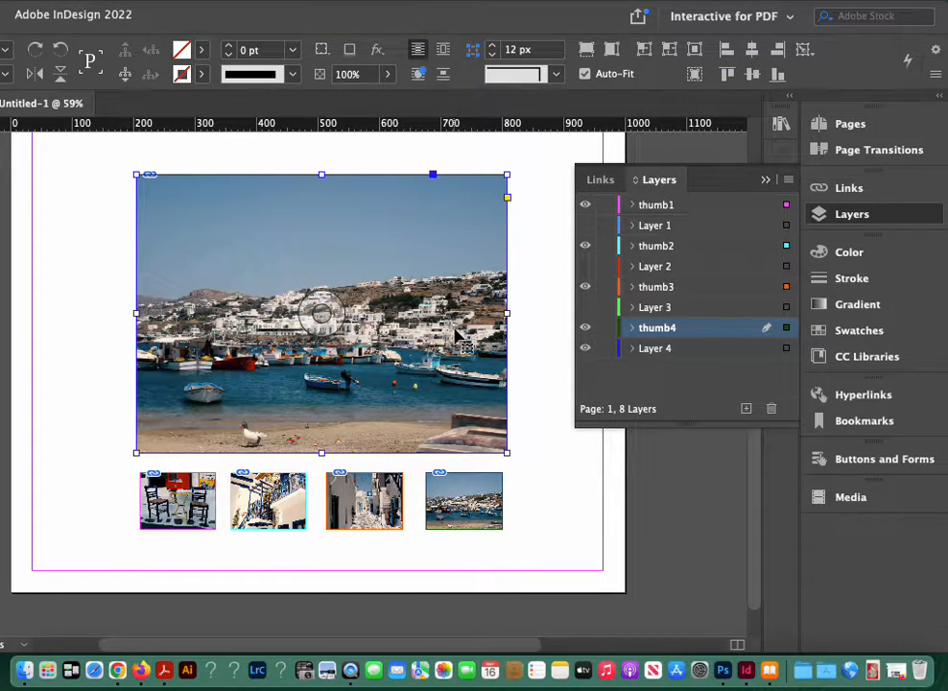
Step: Select the large harbour photo together with the four thumbnails and use the photo as the key object for alignment
left_click_drag(518, 519, 223, 460)
left_click_drag(545, 534, 158, 268)
left_click(806, 53)
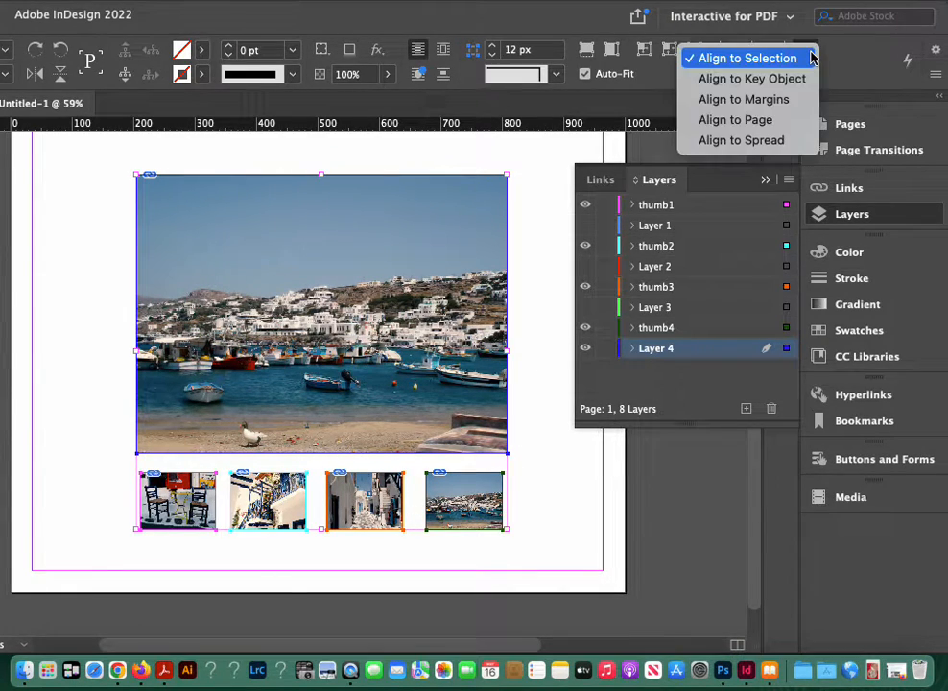
left_click(808, 80)
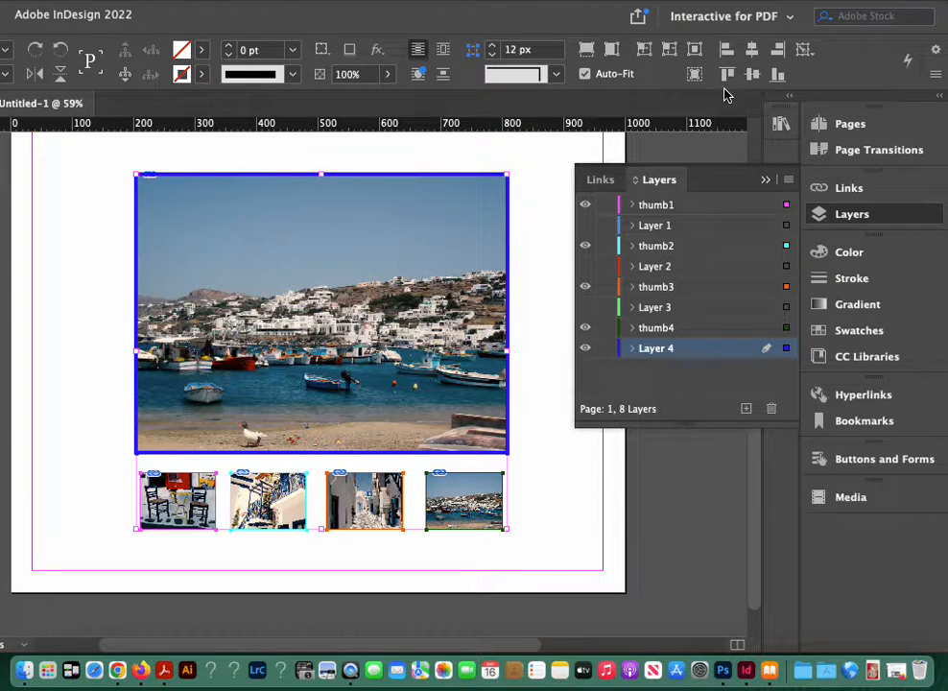
Step: Display the full set of object alignment and distribution options, with Align to Key Object as the reference
left_click(340, 1)
mouse_move(454, 1)
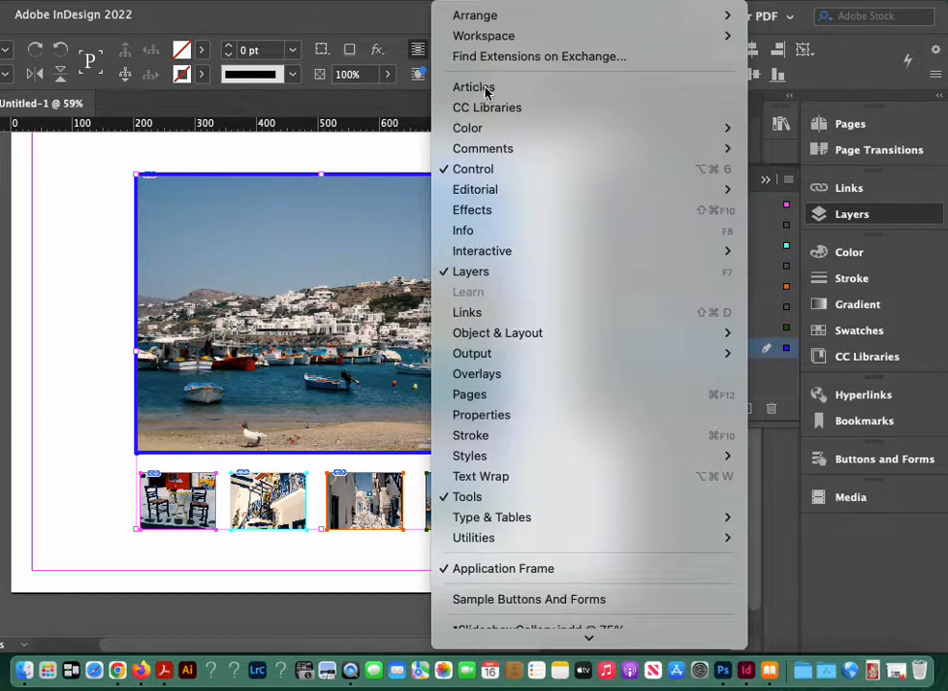
mouse_move(512, 338)
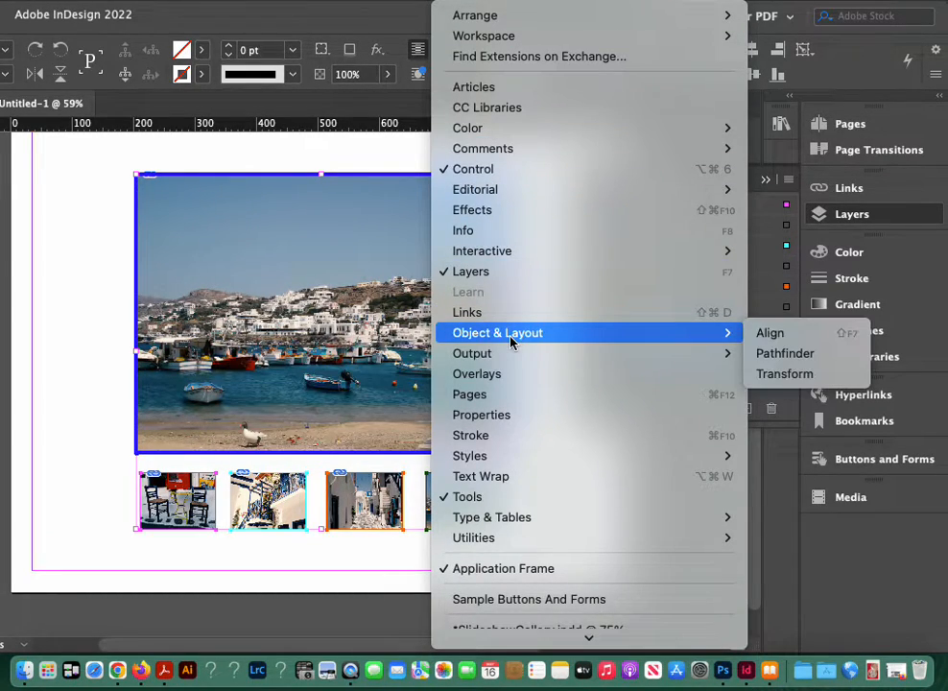
left_click(773, 333)
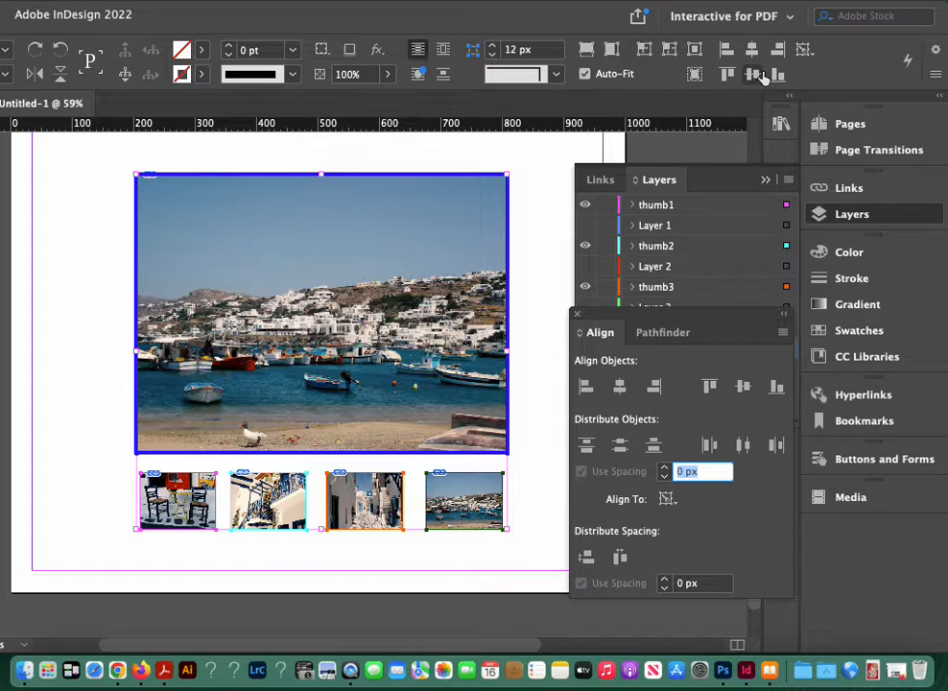
left_click(668, 499)
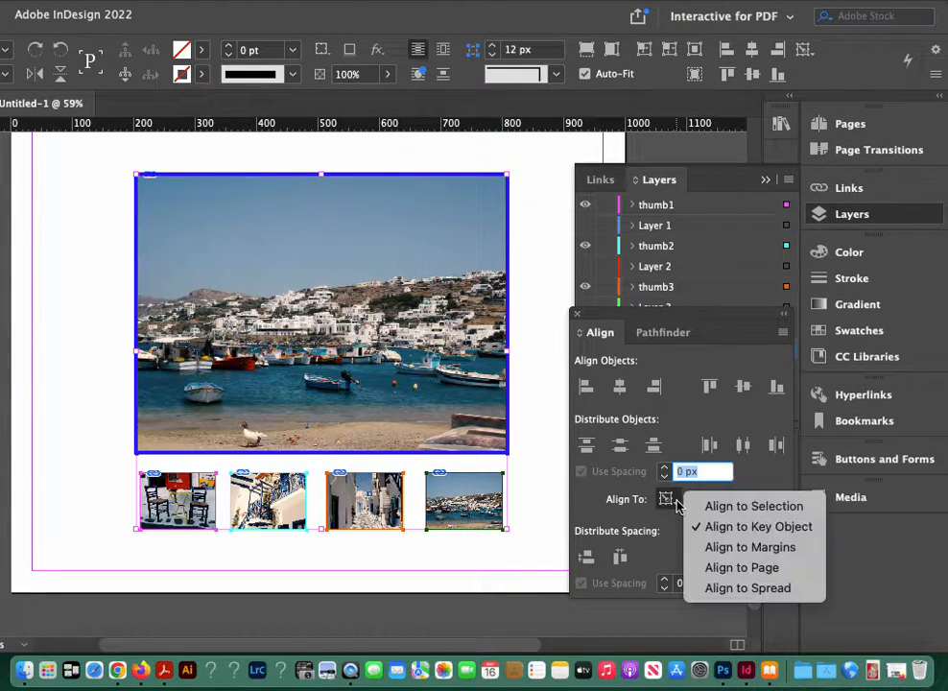
left_click(703, 525)
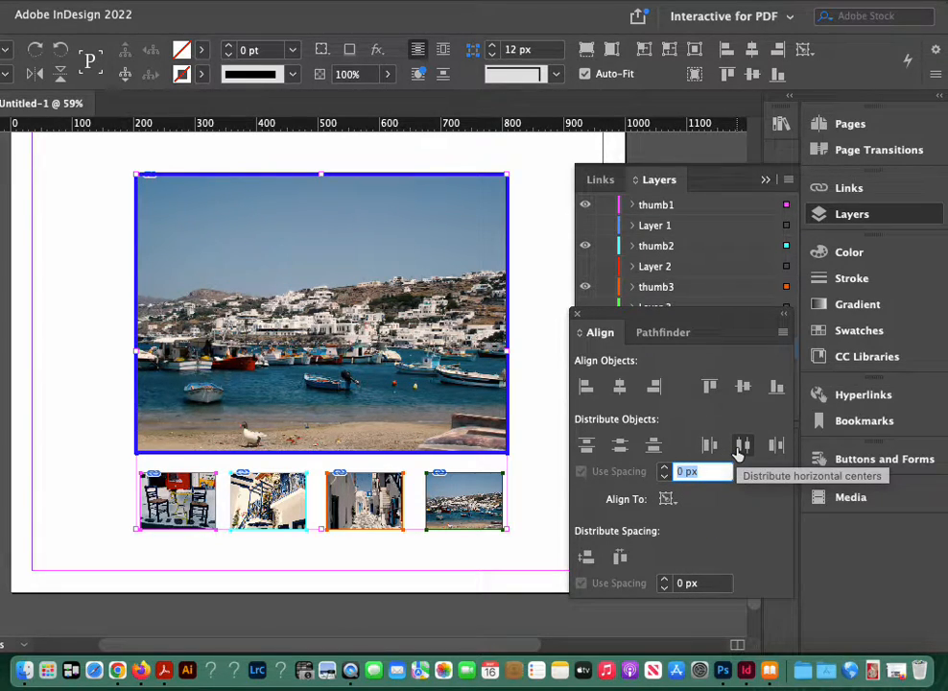
Step: Try distributing the photo and thumbnails by horizontal centers and by horizontal spacing, undoing each attempt
left_click(740, 446)
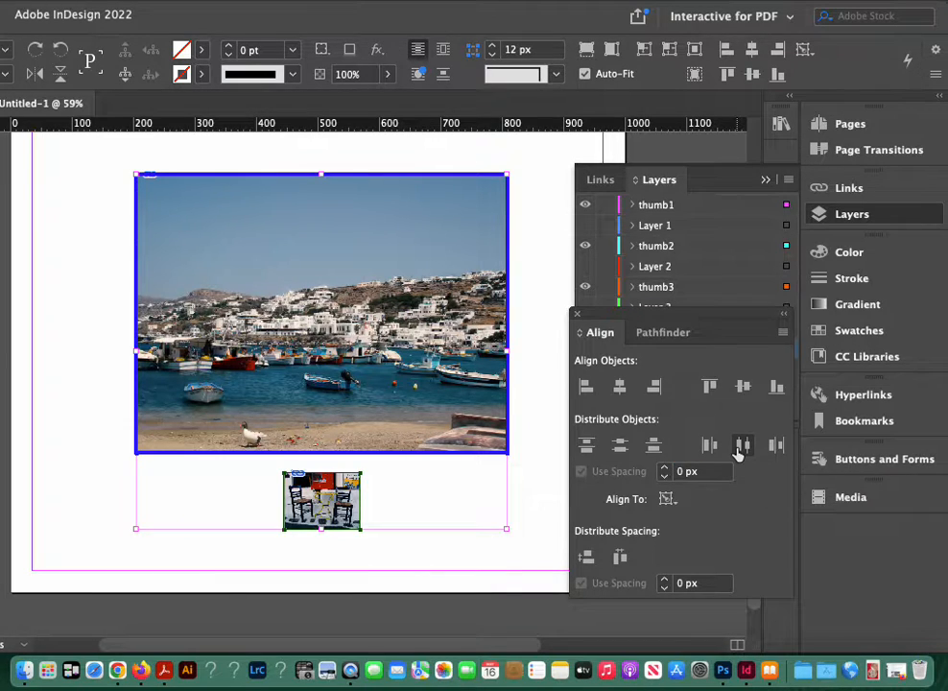
key("super+z")
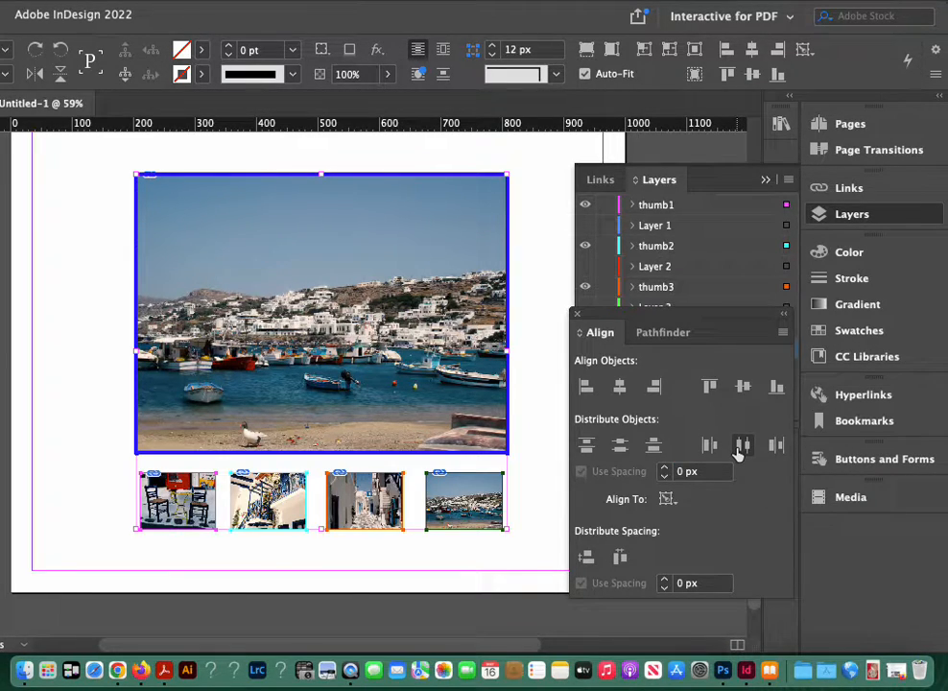
left_click(744, 388)
key("super+z")
left_click(620, 559)
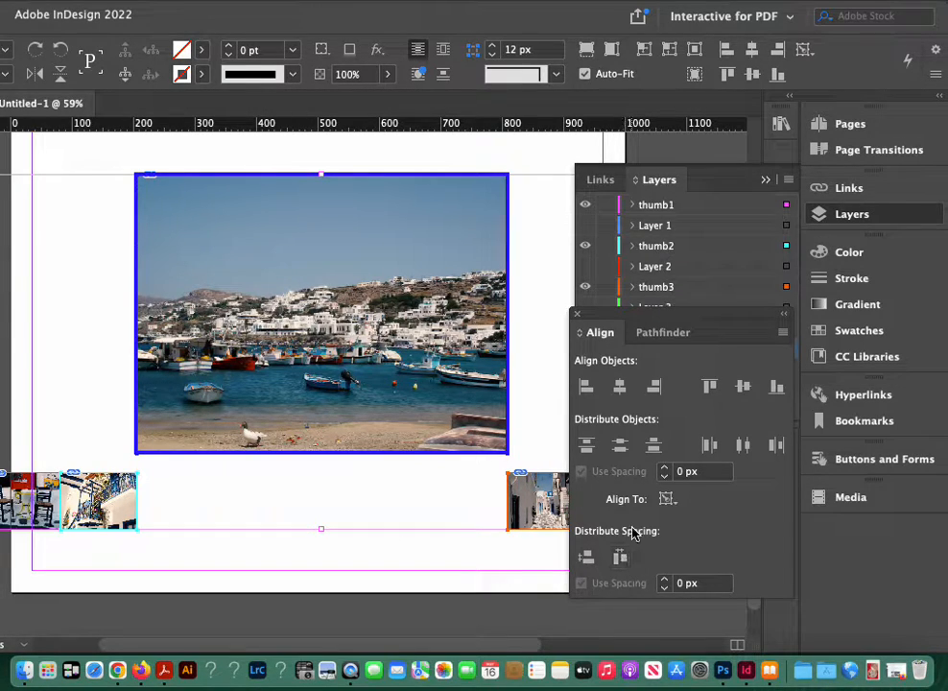
key("super+z")
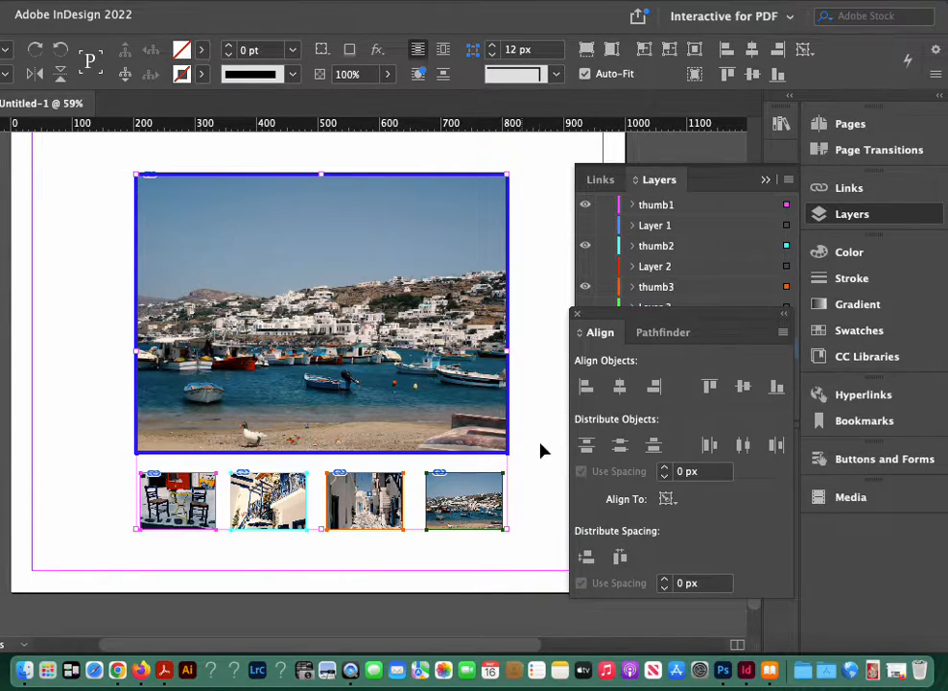
Step: Select only the four thumbnails, distribute their horizontal spacing evenly, and close the alignment options
left_click_drag(541, 557, 169, 503)
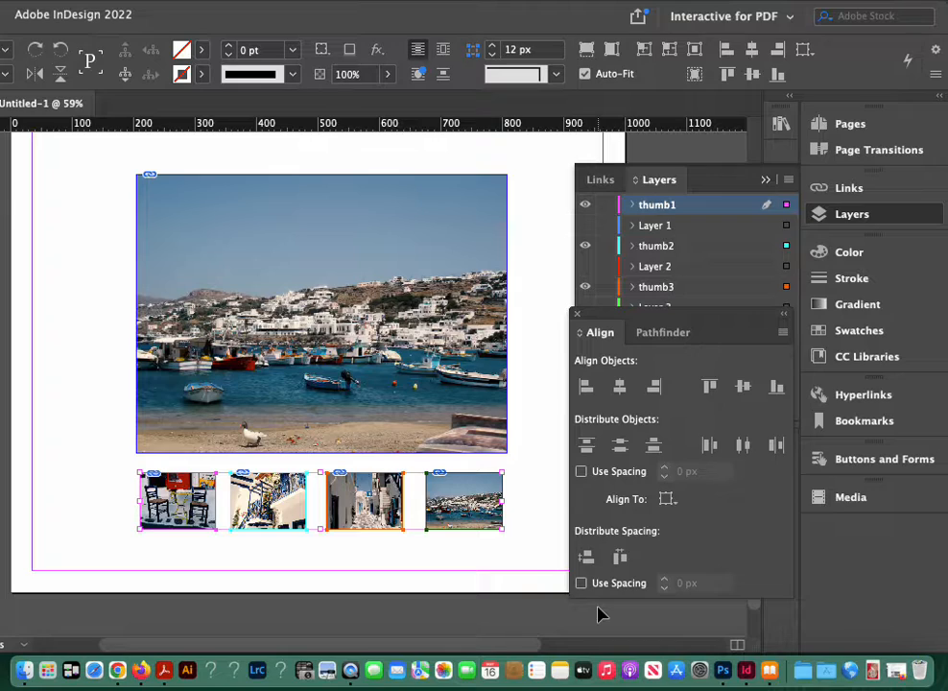
left_click(620, 558)
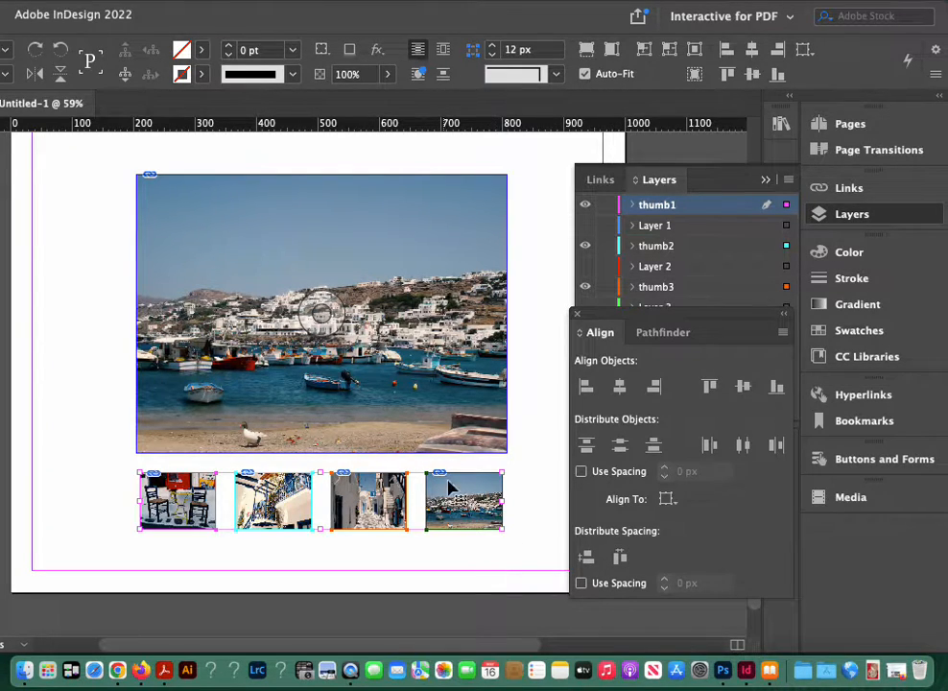
left_click(440, 402)
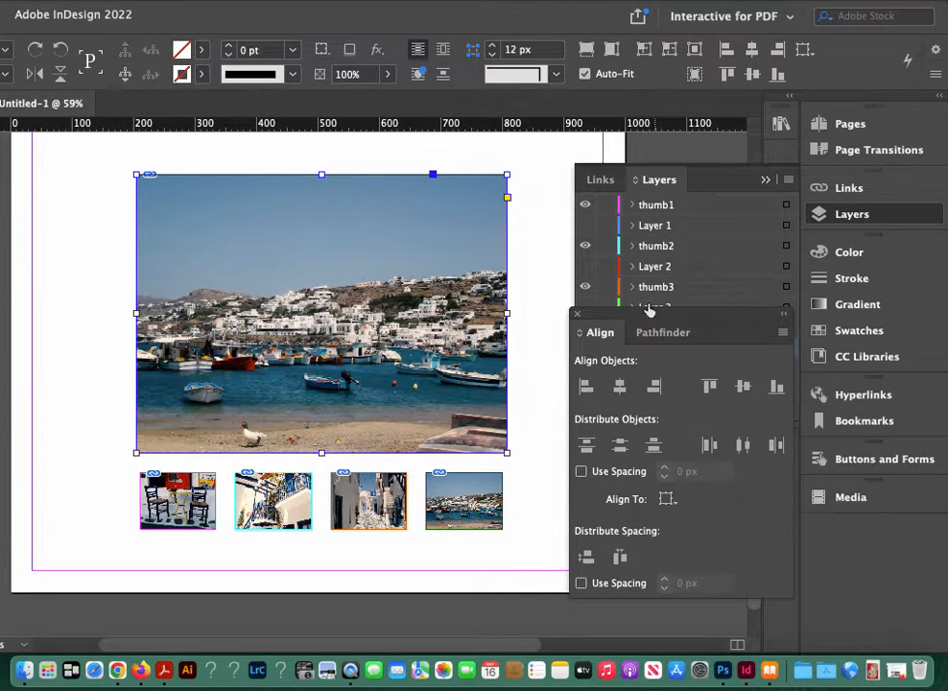
left_click(577, 313)
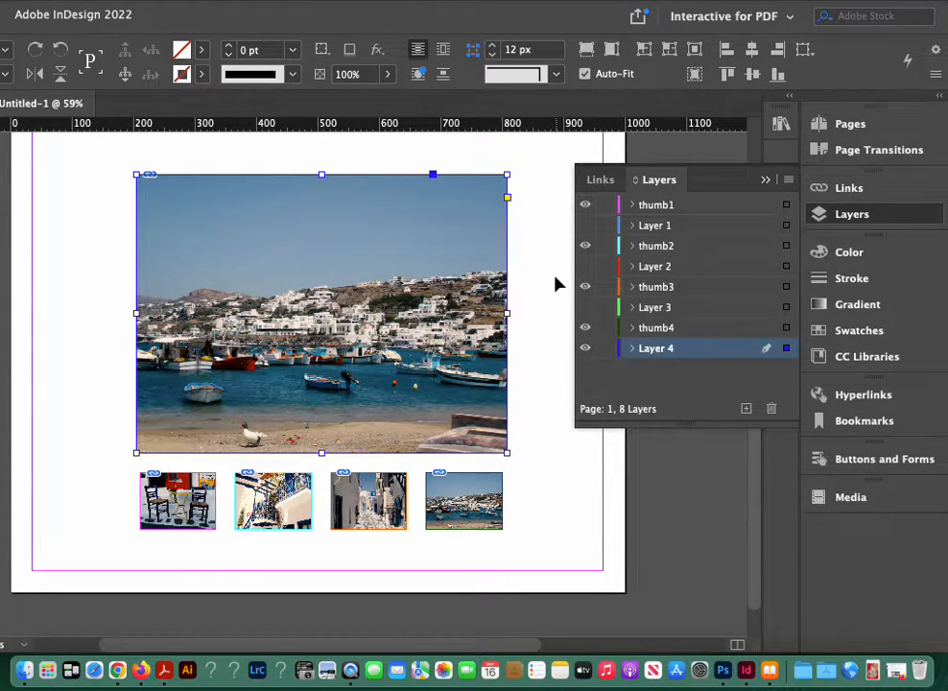
Step: Make Layer 3, Layer 2 and Layer 1 visible, and deselect the large harbour photo
left_click(586, 307)
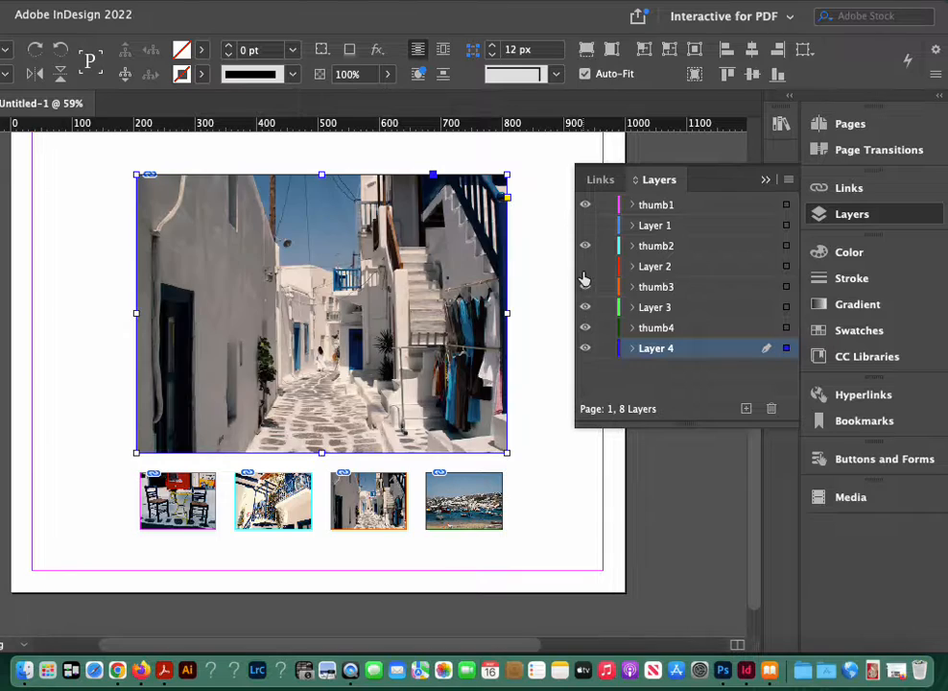
left_click(585, 267)
left_click(585, 226)
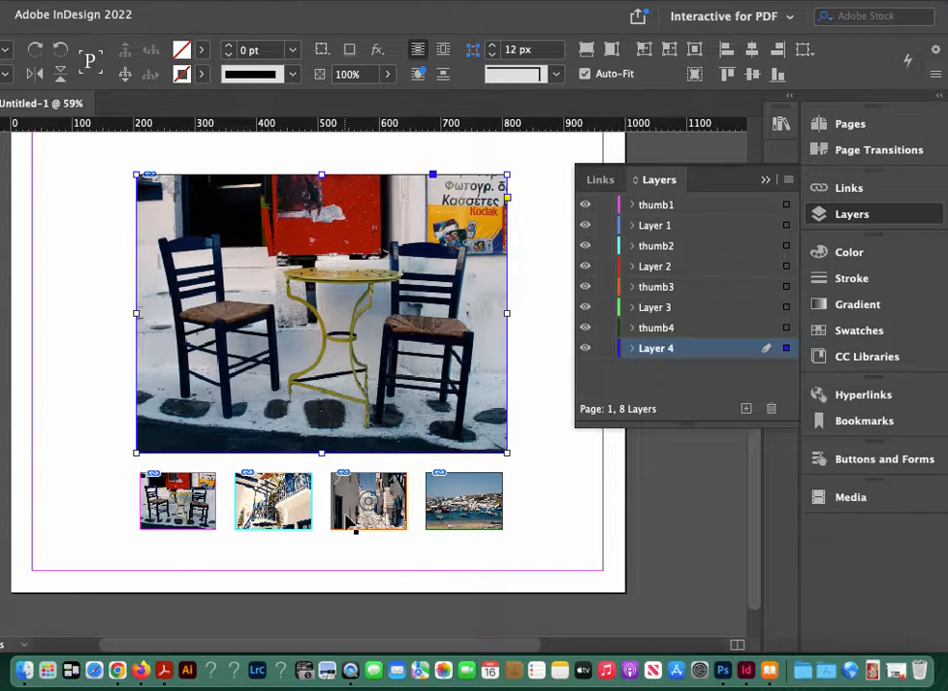
left_click(566, 406)
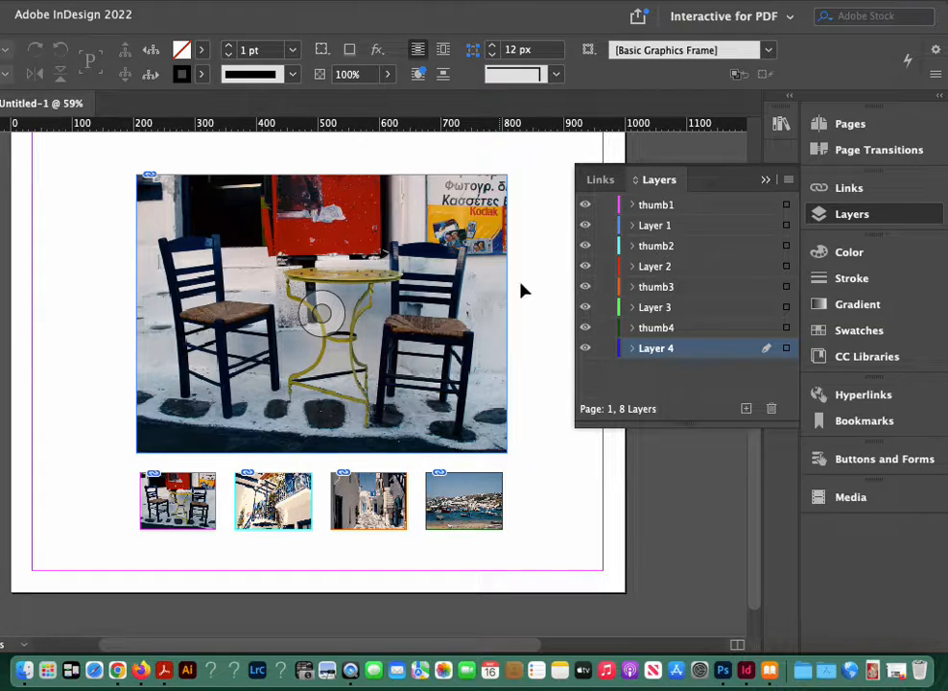
Step: Select all four stacked large photos and combine them into a multi-state object with each photo as a separate state
left_click(766, 180)
left_click_drag(561, 323, 356, 151)
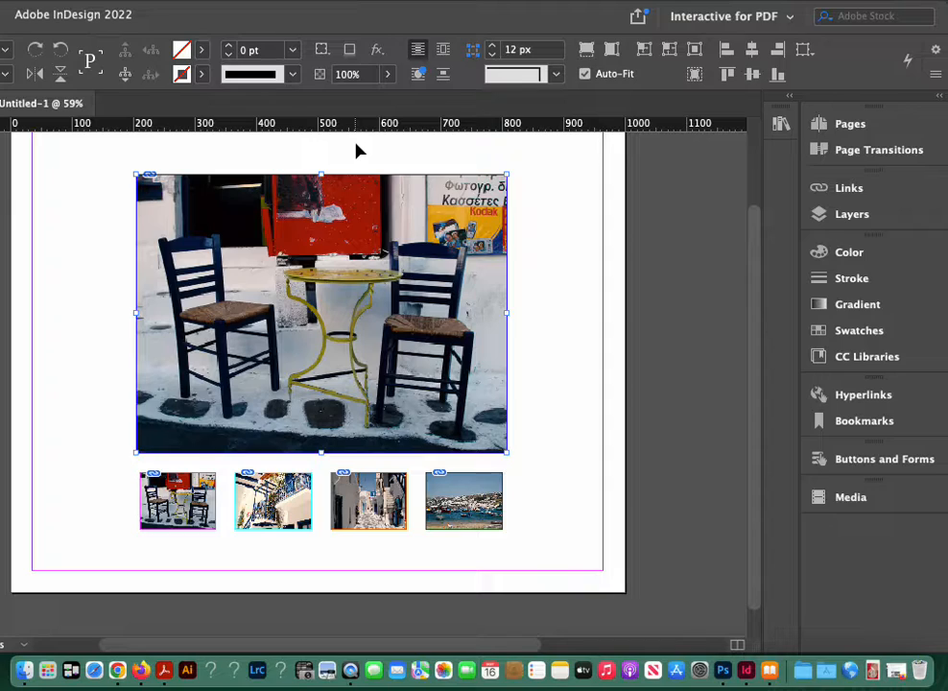
left_click(858, 215)
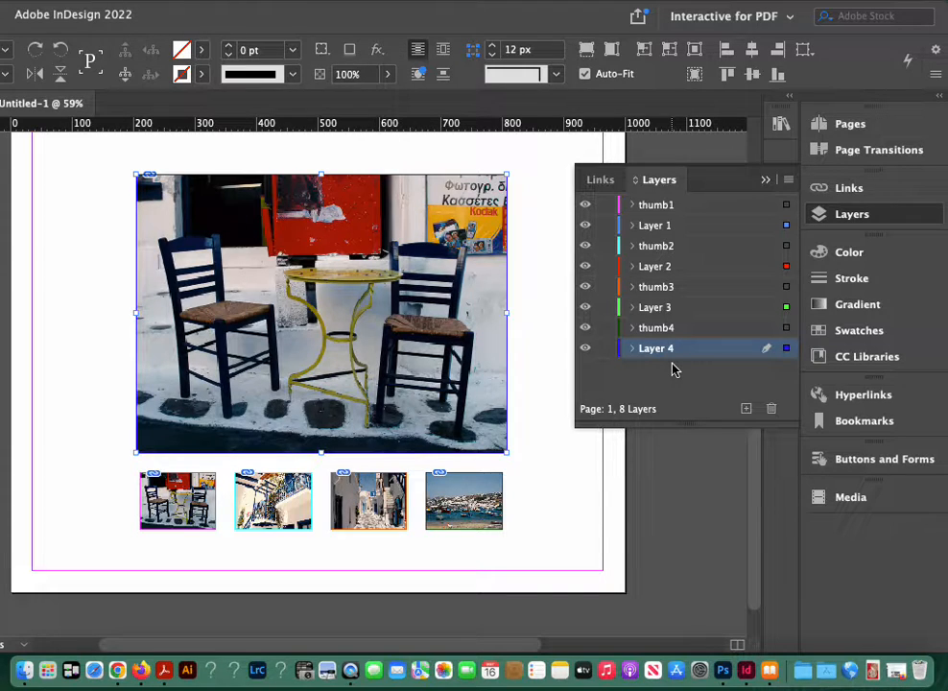
left_click(463, 0)
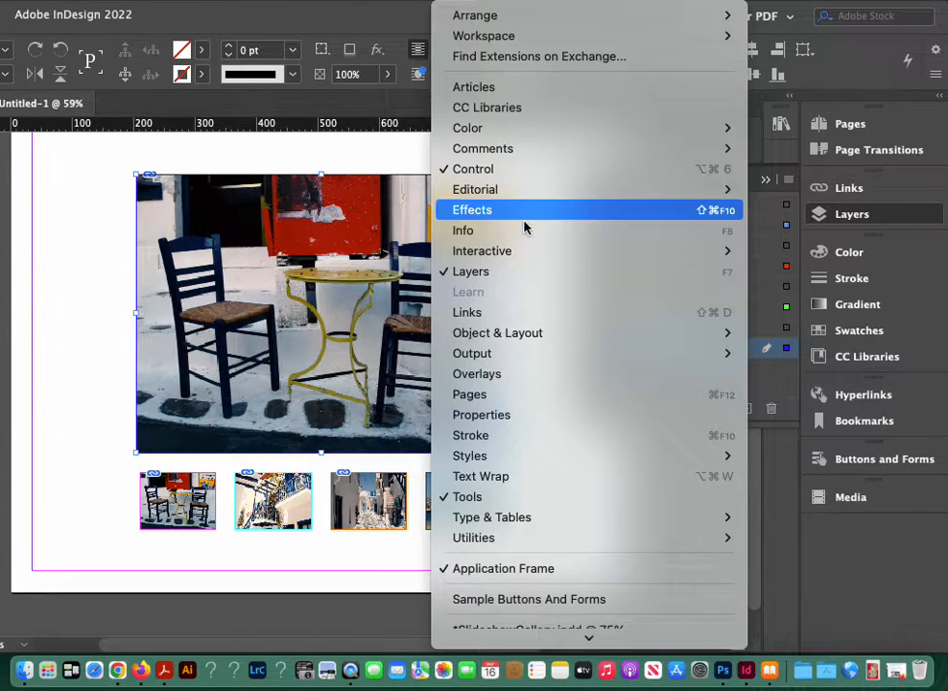
mouse_move(521, 251)
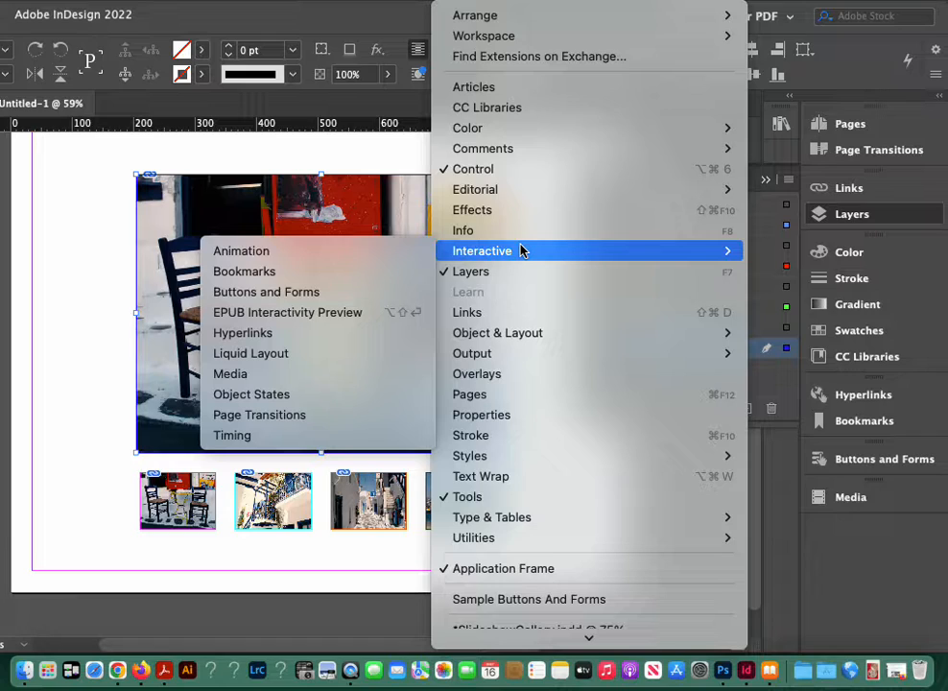
left_click(347, 397)
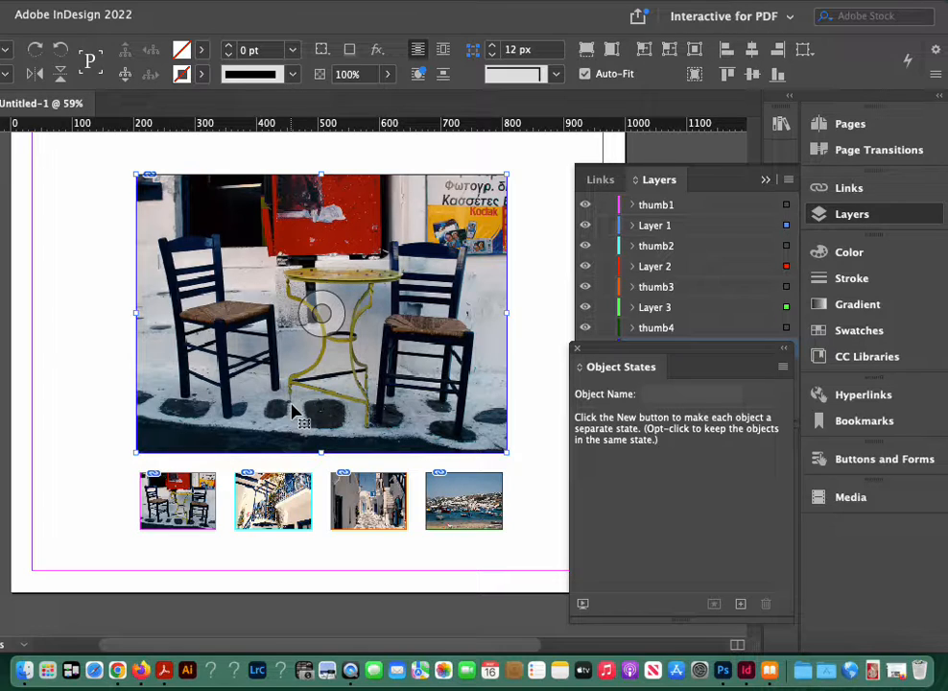
left_click(739, 604)
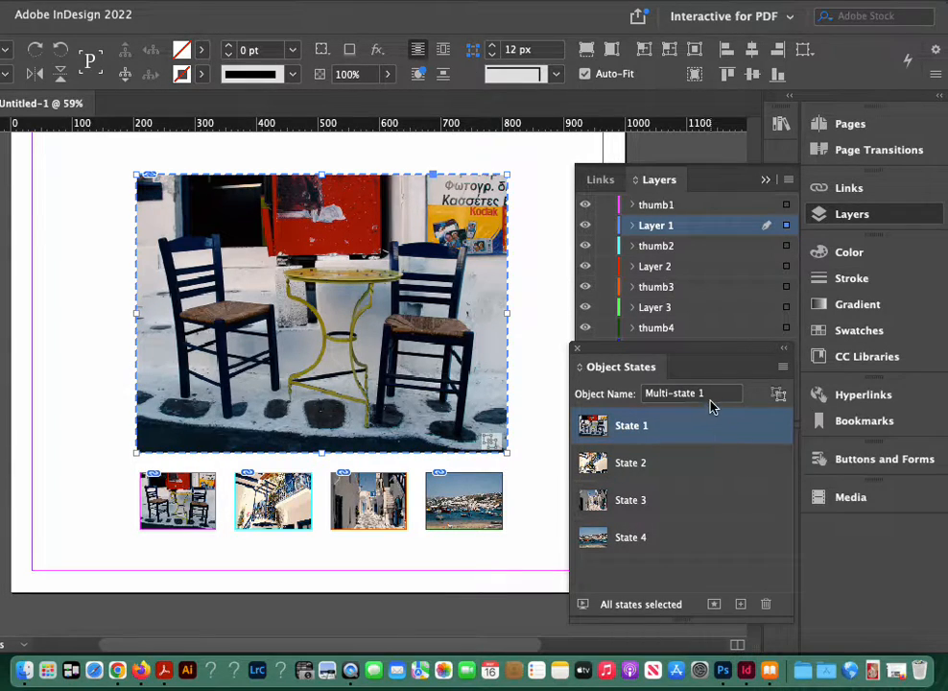
Step: Name the multi-state object mykonos
left_click_drag(710, 393, 669, 394)
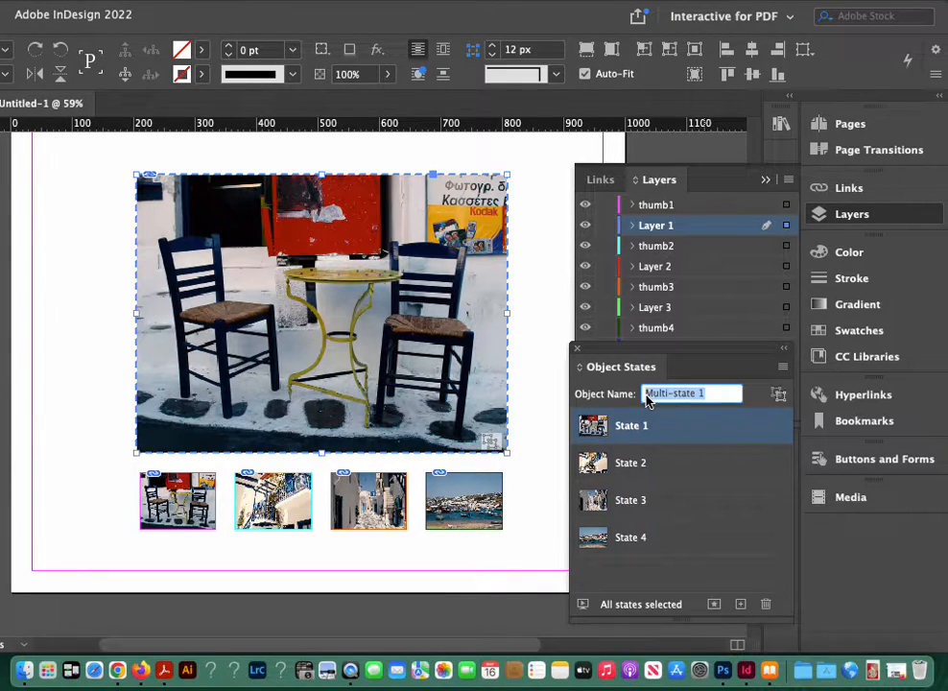
type("m")
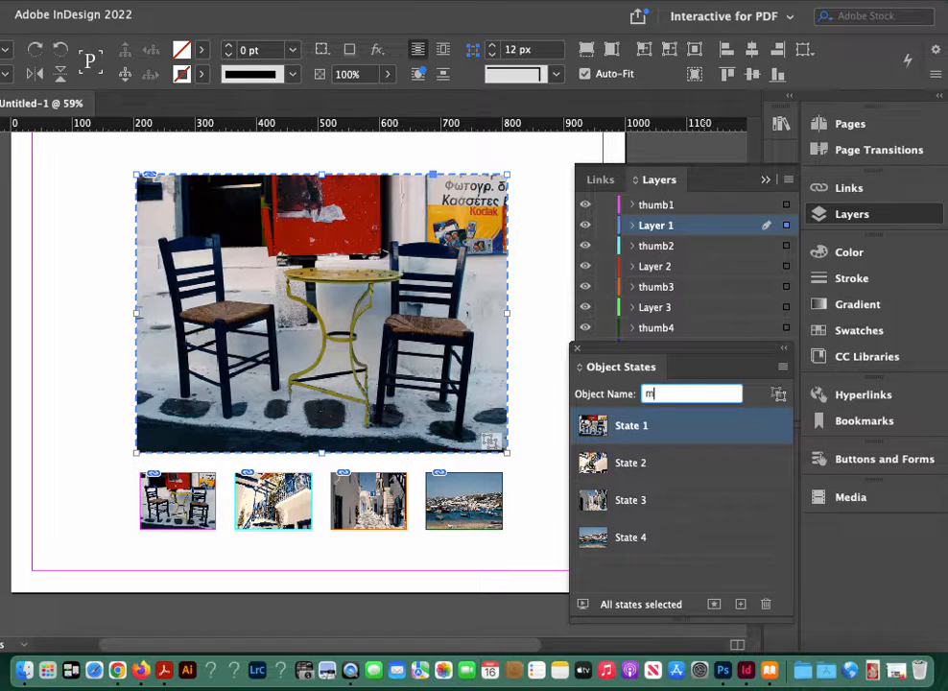
type("ykonos")
key("Return")
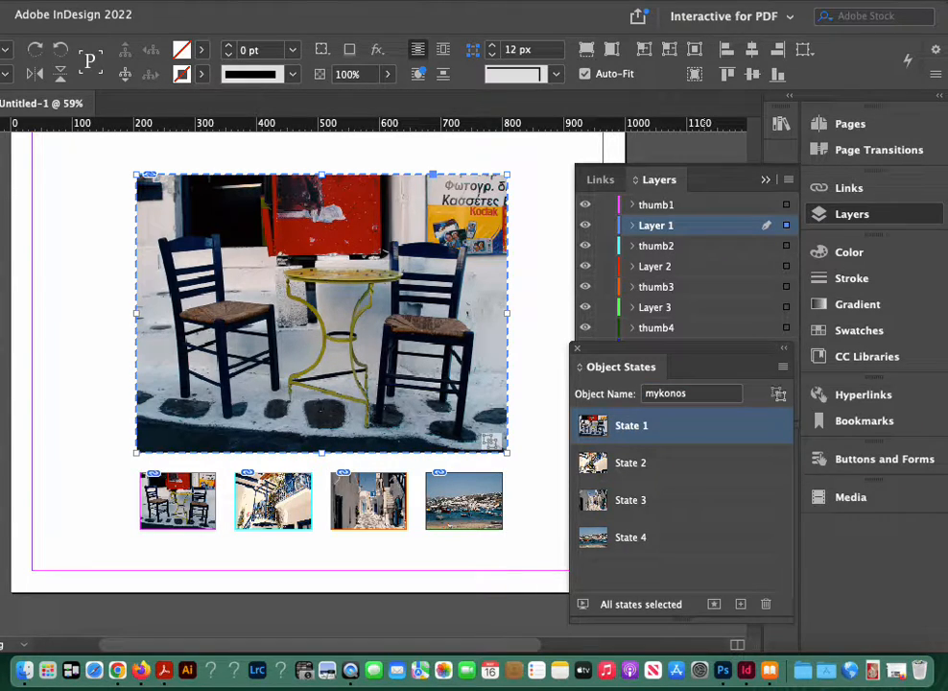
Step: Preview States 2, 3 and 4 of the mykonos object in turn, and return to State 1
left_click(594, 464)
left_click(593, 500)
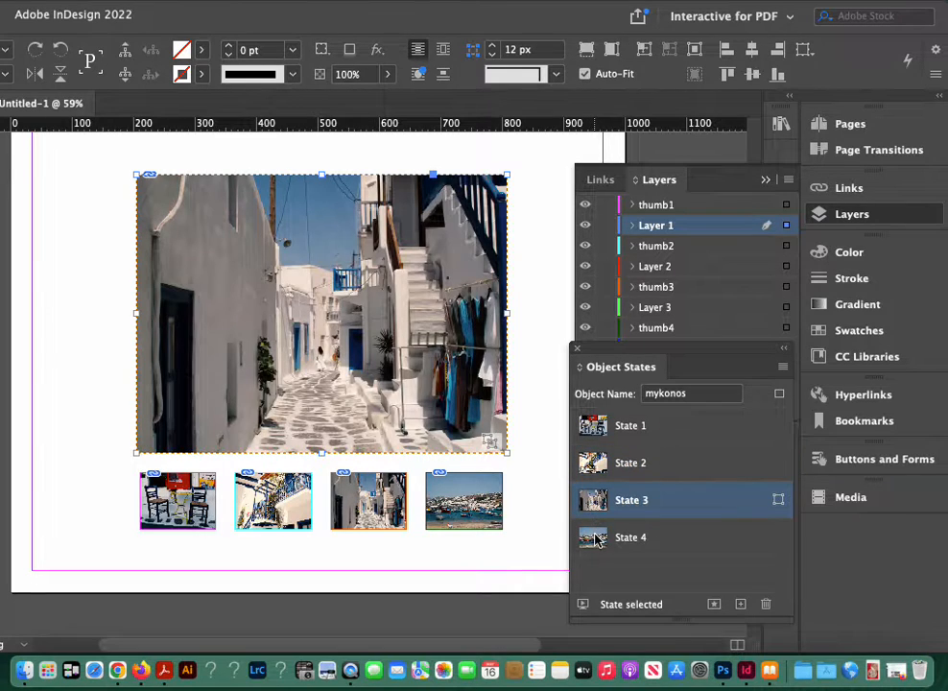
left_click(594, 538)
left_click(597, 500)
left_click(601, 463)
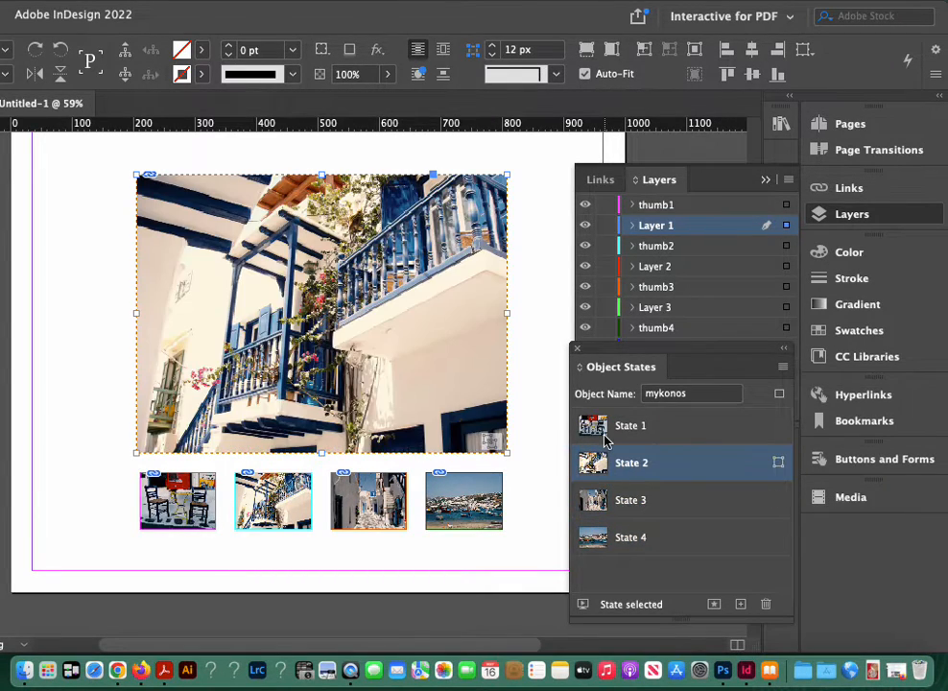
left_click(605, 439)
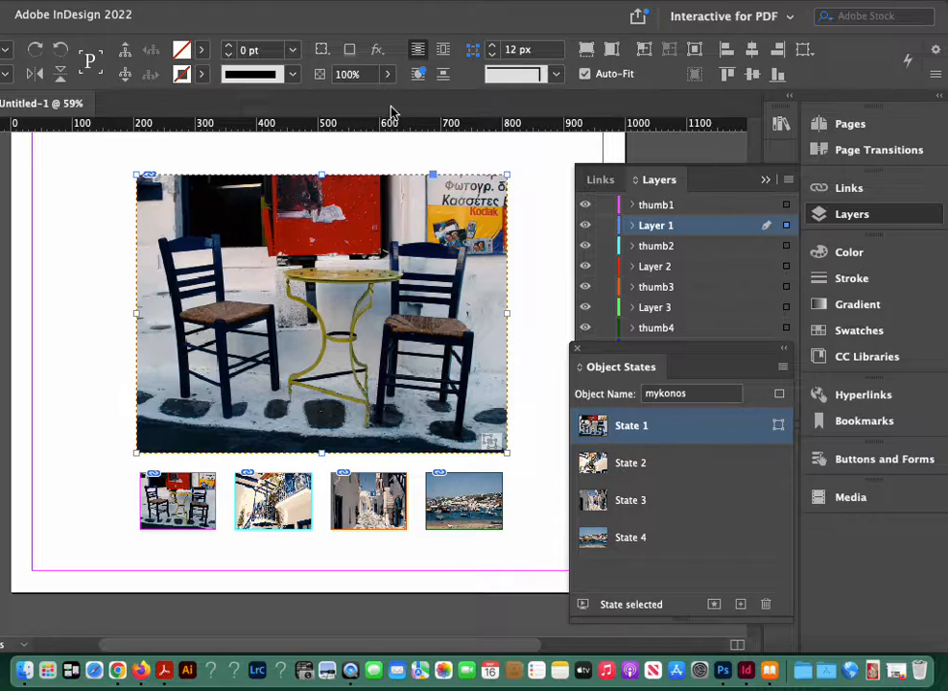
left_click(456, 7)
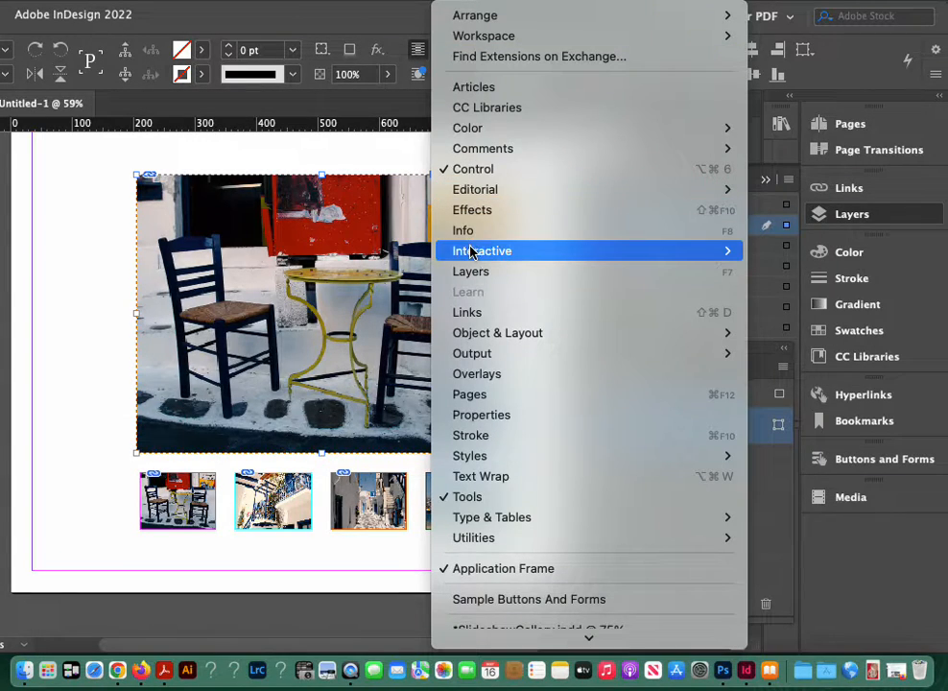
mouse_move(474, 249)
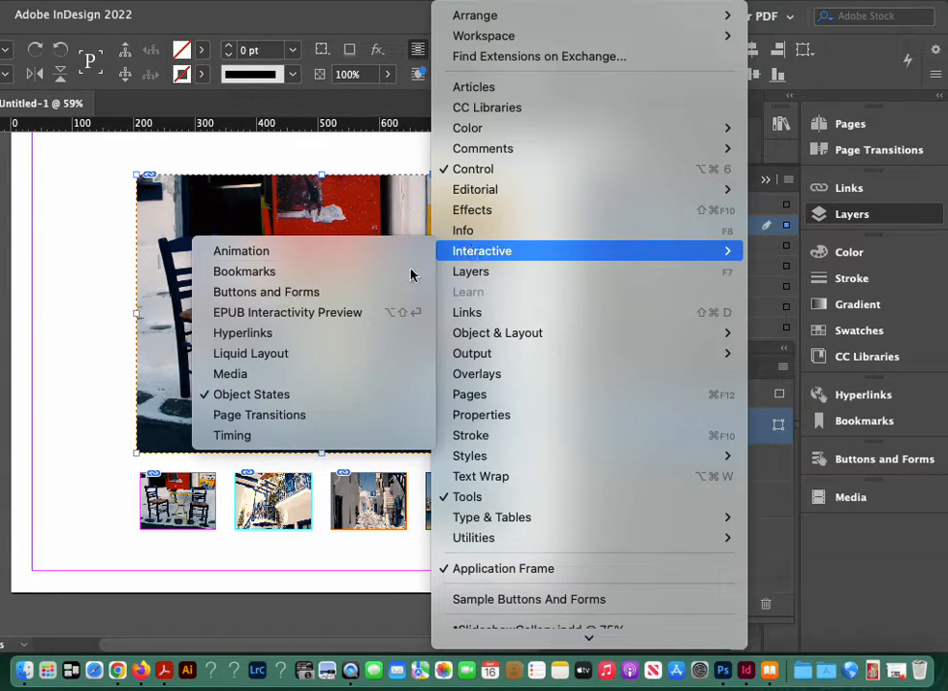
left_click(316, 394)
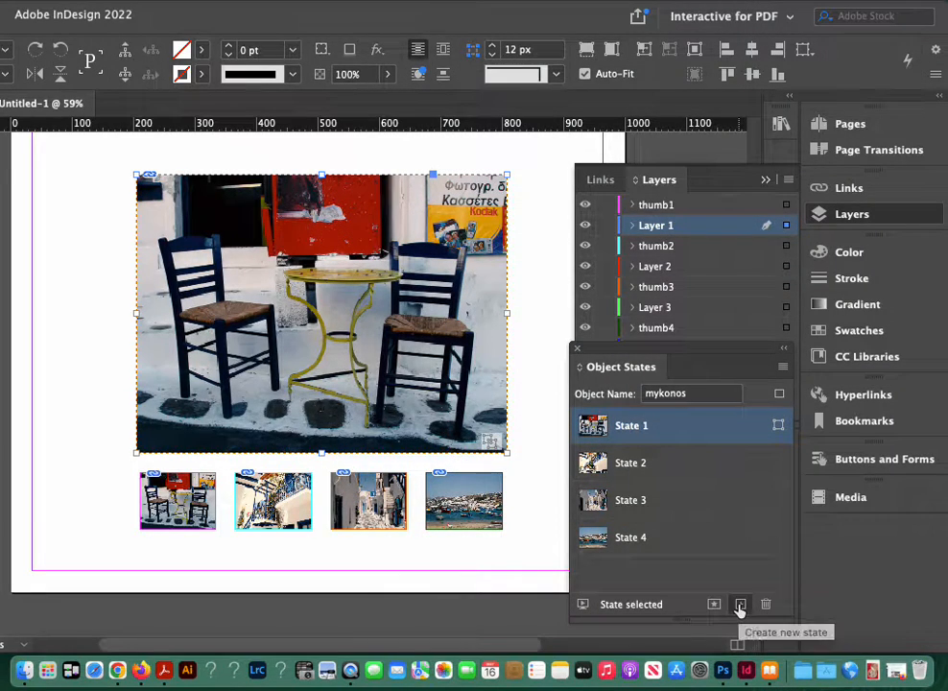
Step: Convert the first thumbnail, showing the two chairs, into a button and enter thumb1 as its name
left_click(194, 513)
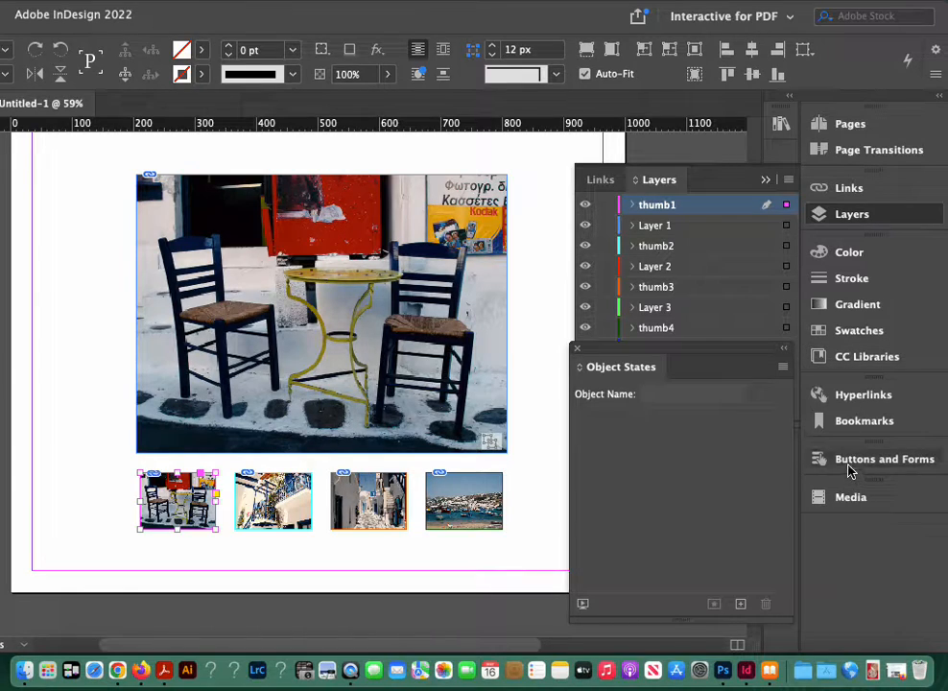
left_click(486, 6)
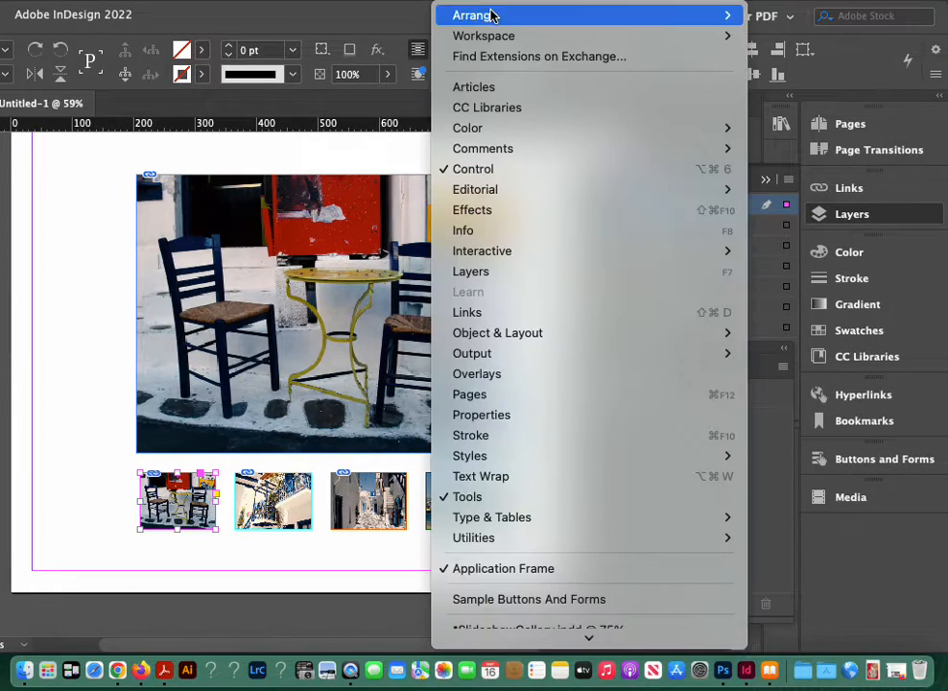
mouse_move(499, 36)
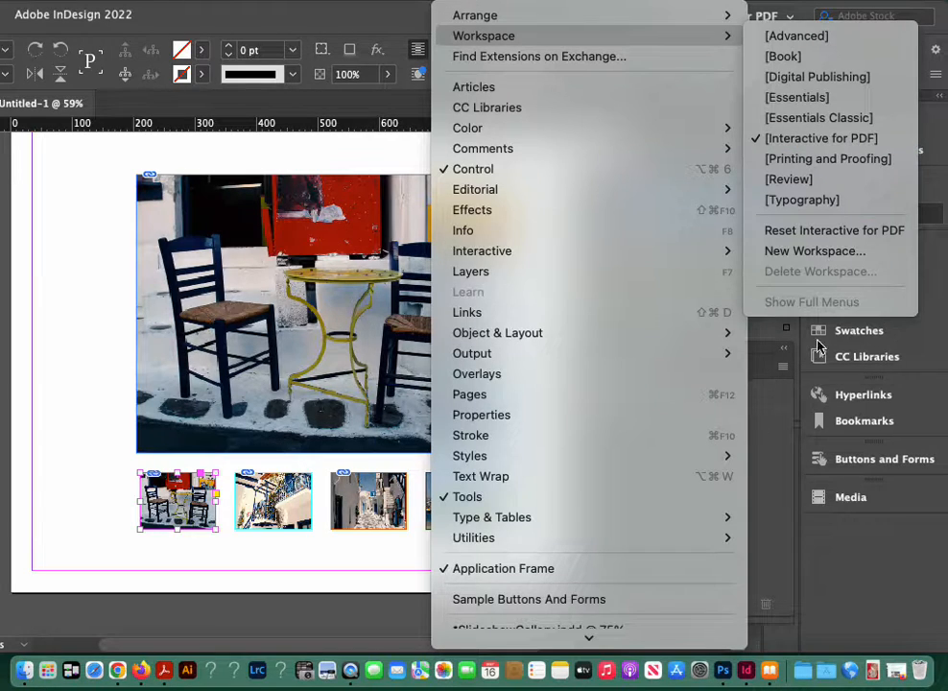
left_click(873, 598)
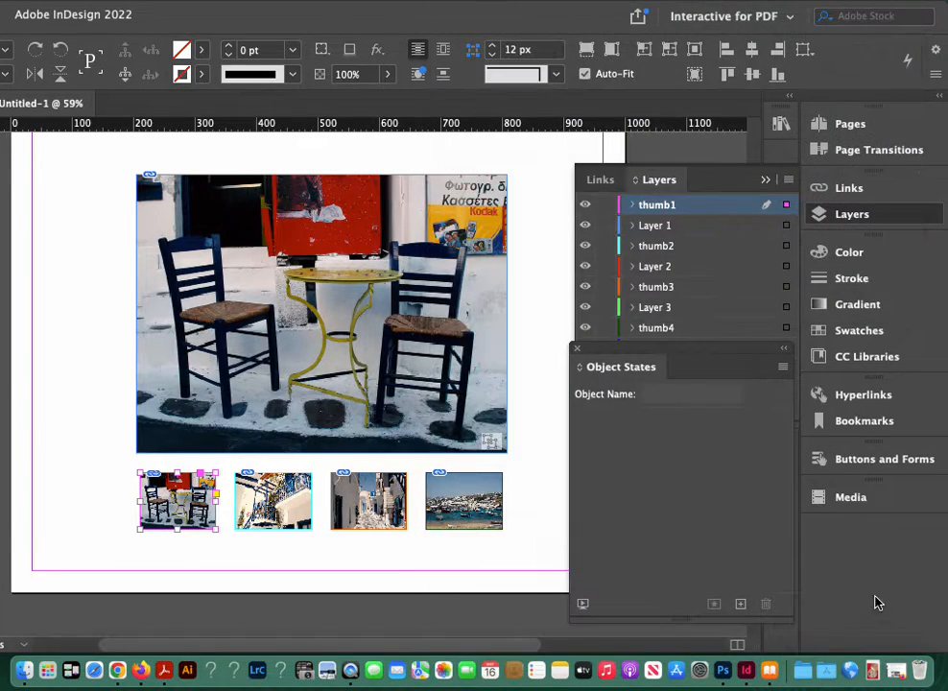
left_click(850, 458)
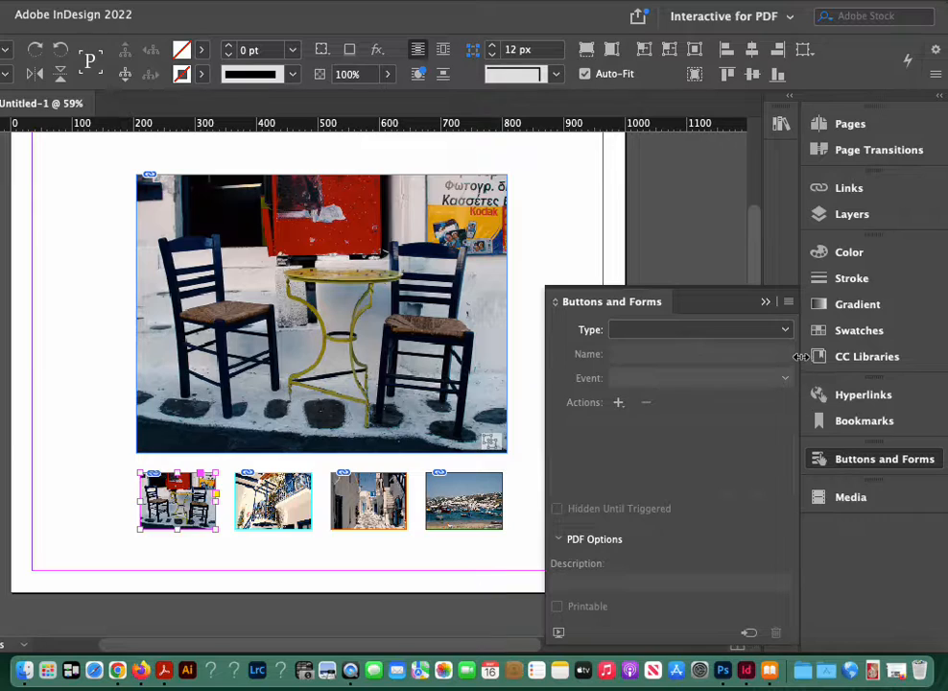
left_click(787, 330)
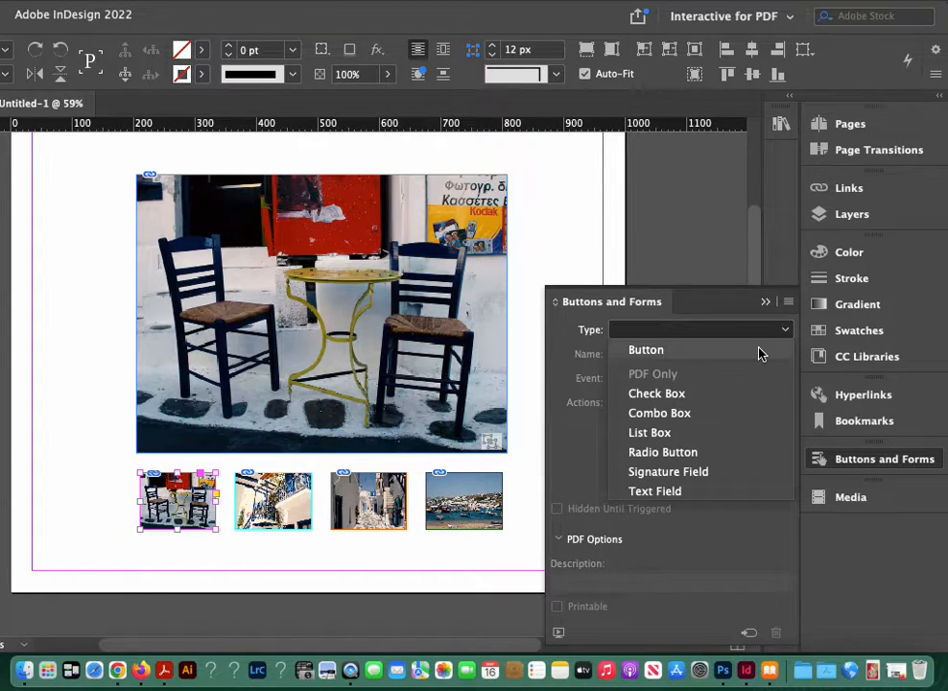
left_click(662, 350)
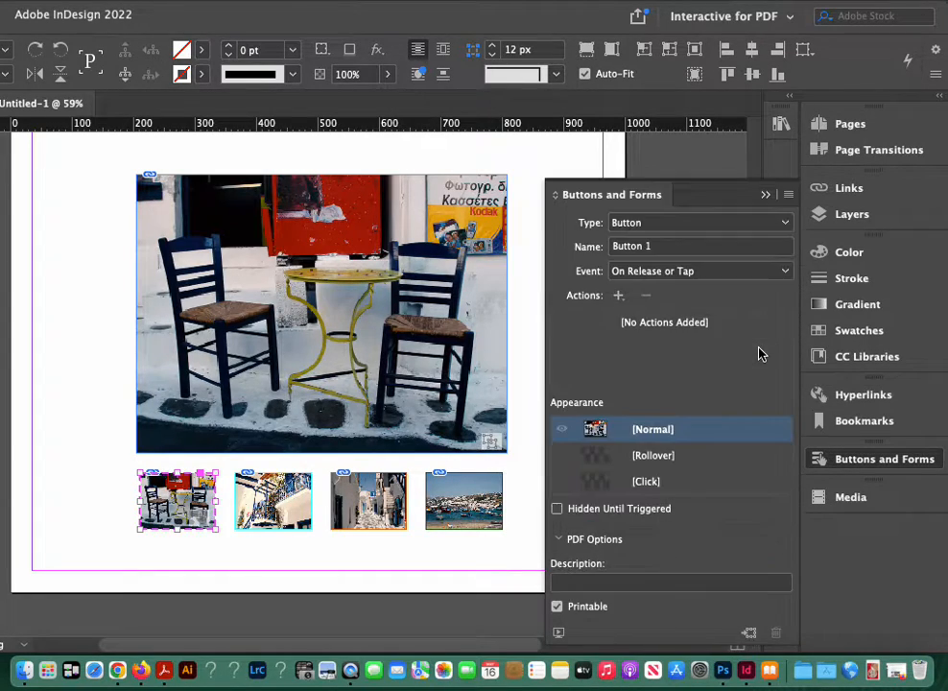
left_click(650, 249)
type("thumb1")
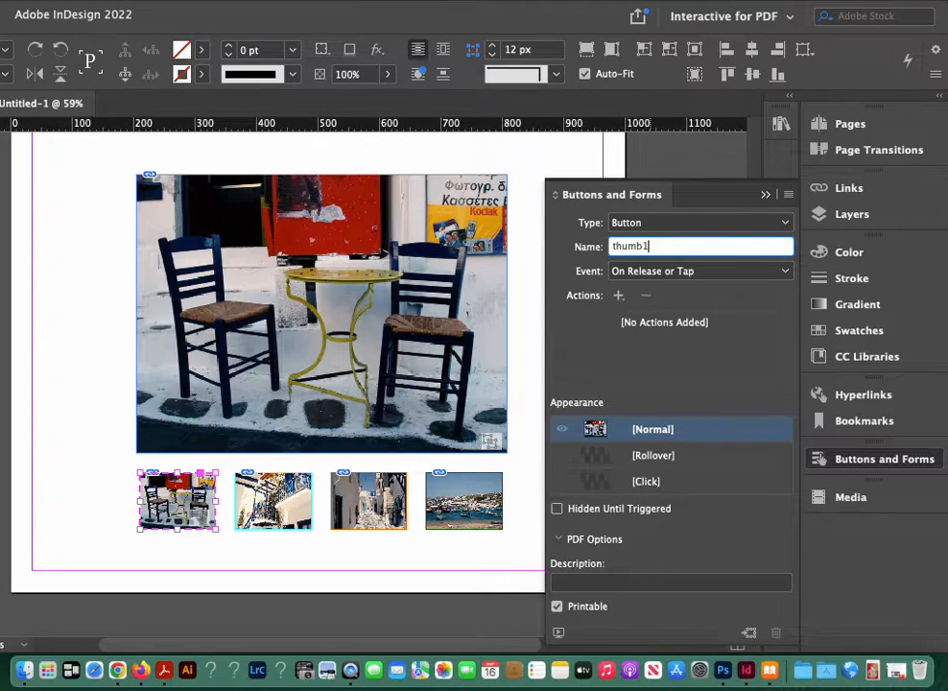
Step: Add a rollover appearance with 70% opacity to the chairs thumbnail button, and close the object states options
left_click(650, 458)
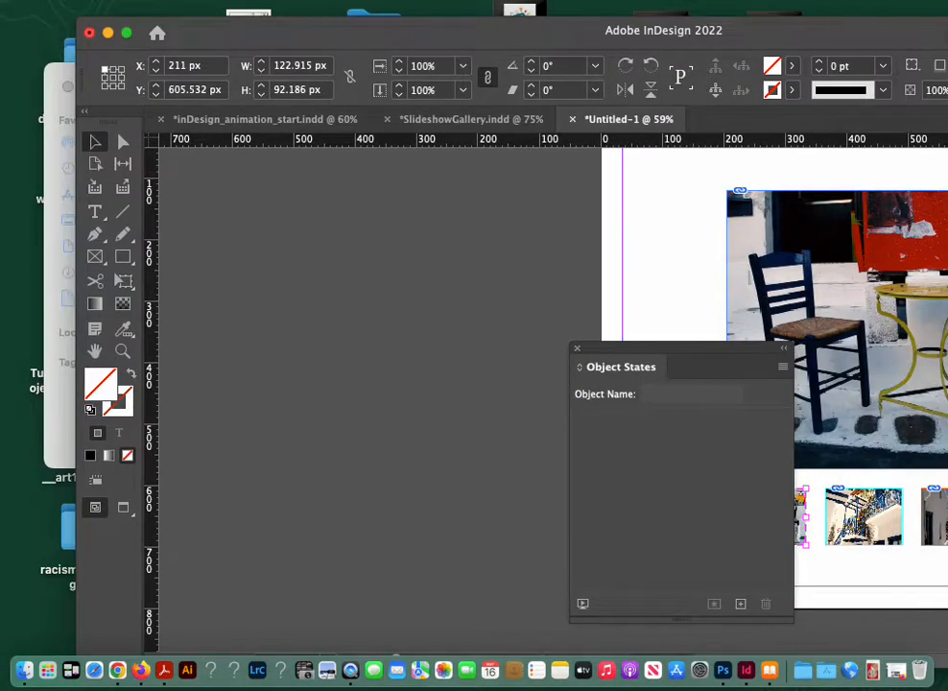
left_click_drag(945, 32, 714, 22)
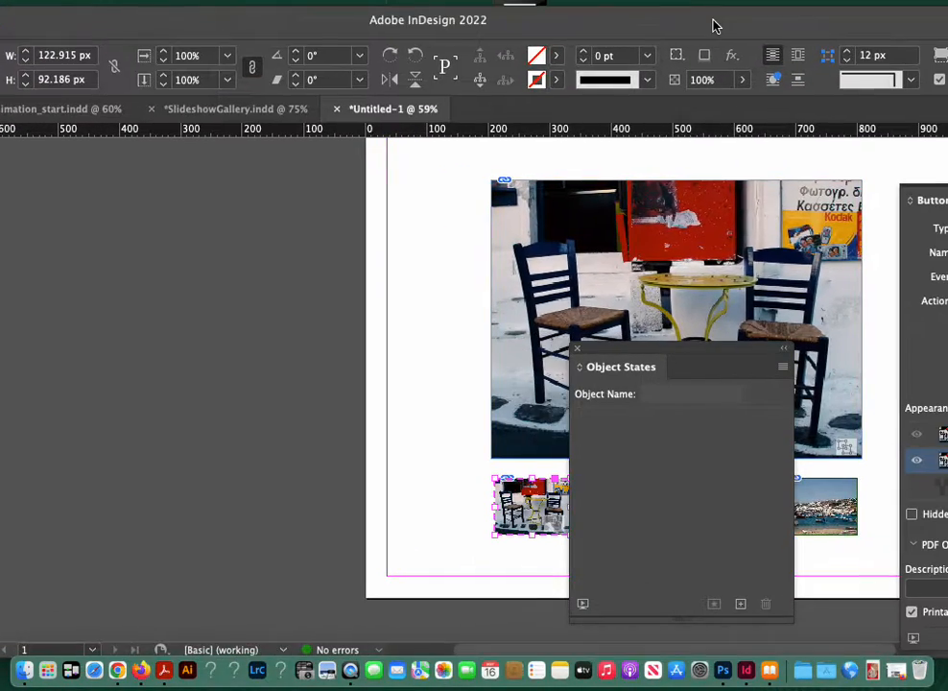
left_click(701, 82)
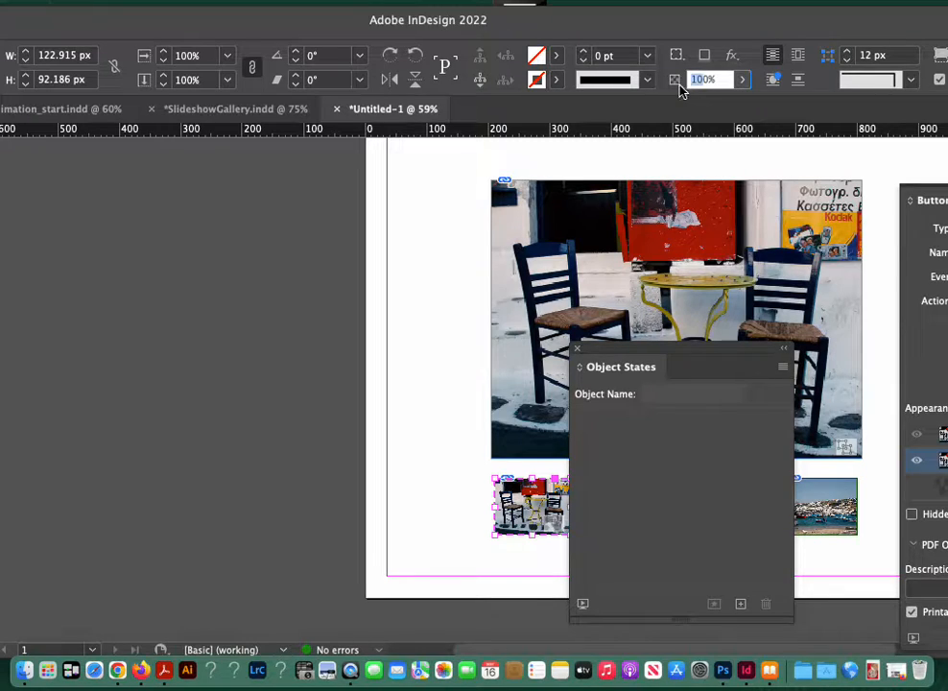
type("70")
key("Return")
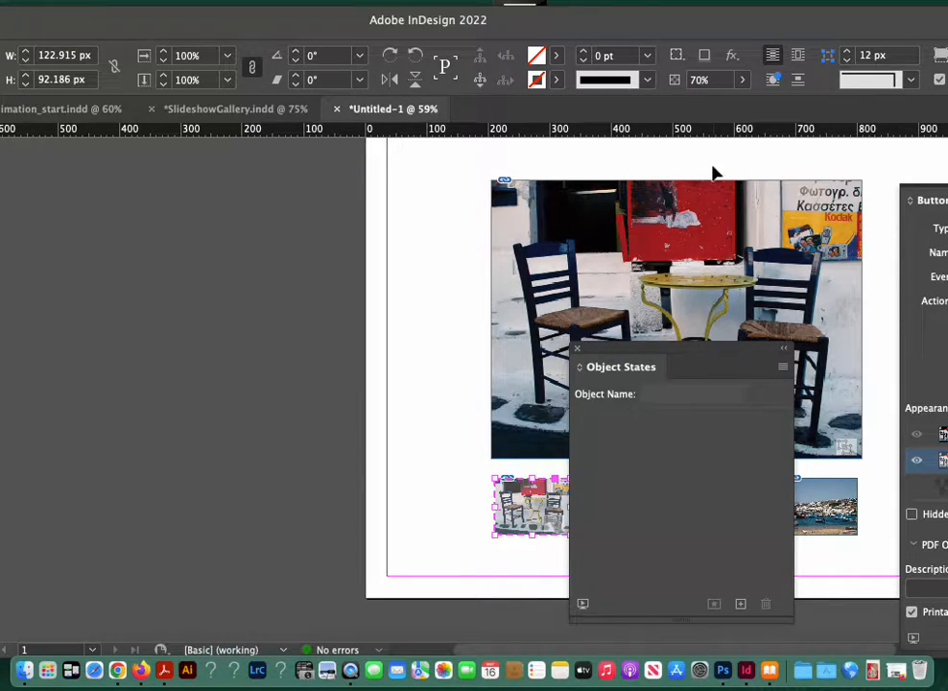
left_click_drag(689, 25, 502, 8)
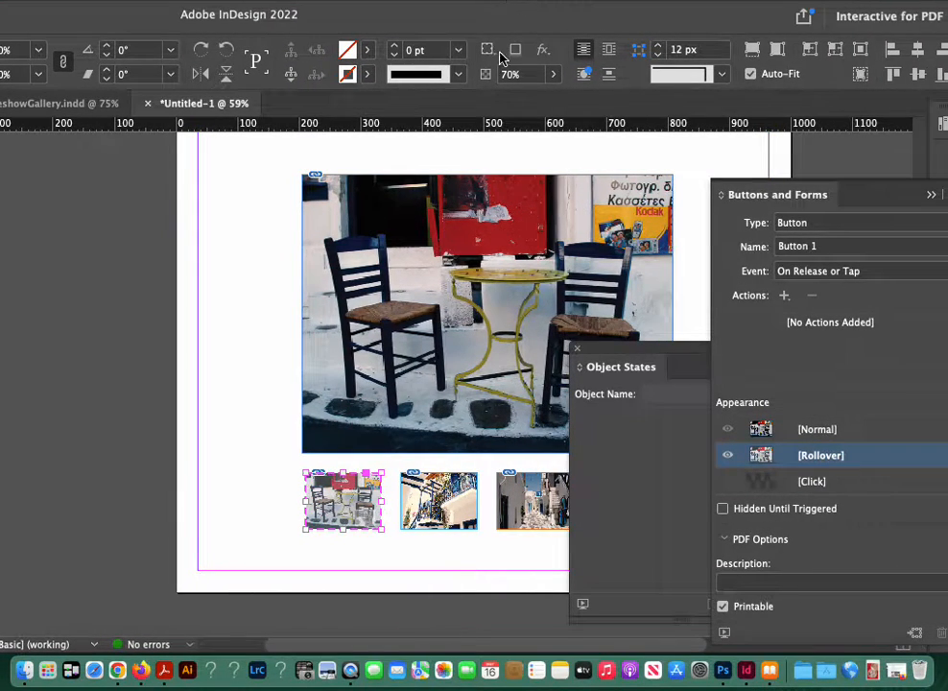
left_click(576, 347)
left_click_drag(590, 25, 468, 15)
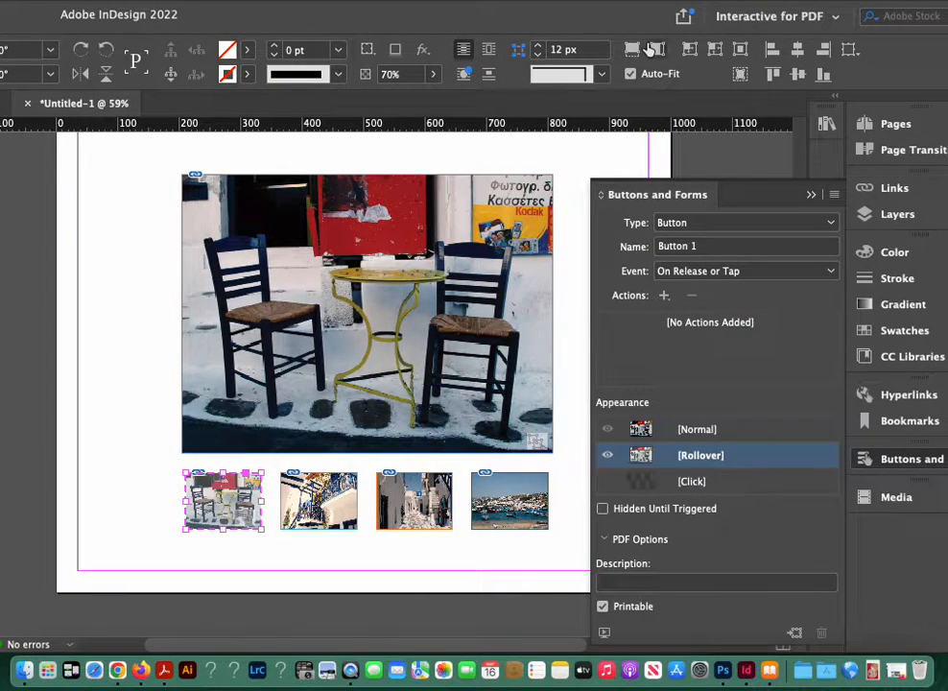
Step: Add a Go To State action targeting State 1 of mykonos on release or tap, and select the button's Normal appearance
left_click(665, 298)
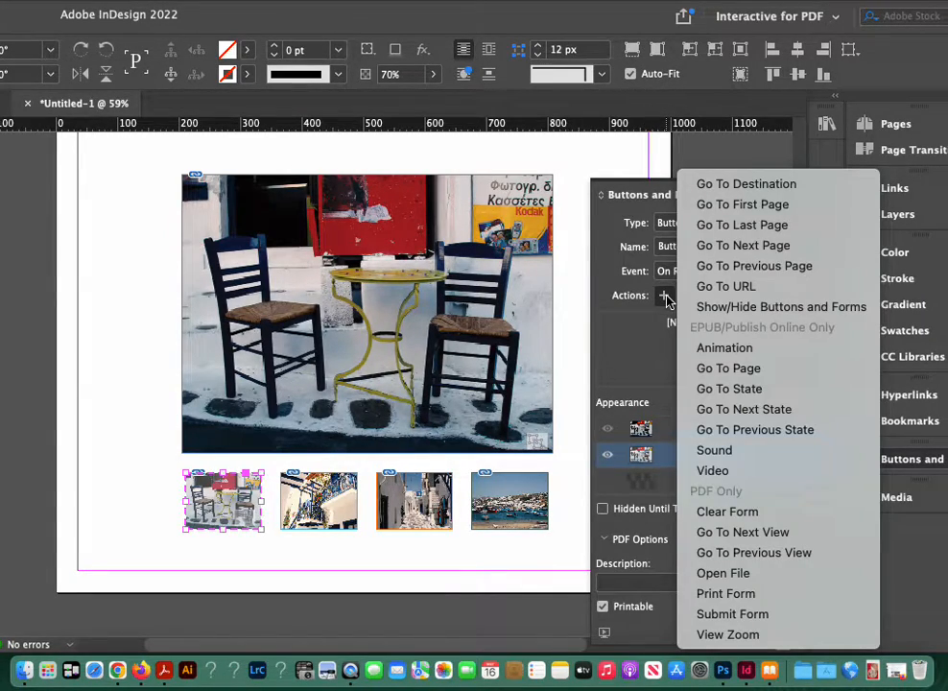
left_click(722, 388)
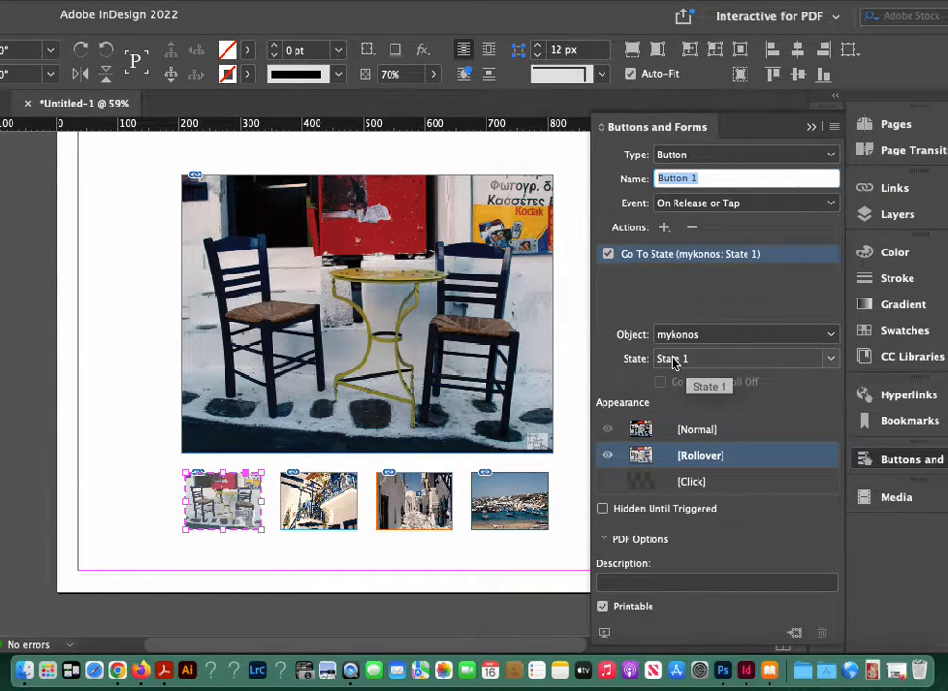
left_click(831, 358)
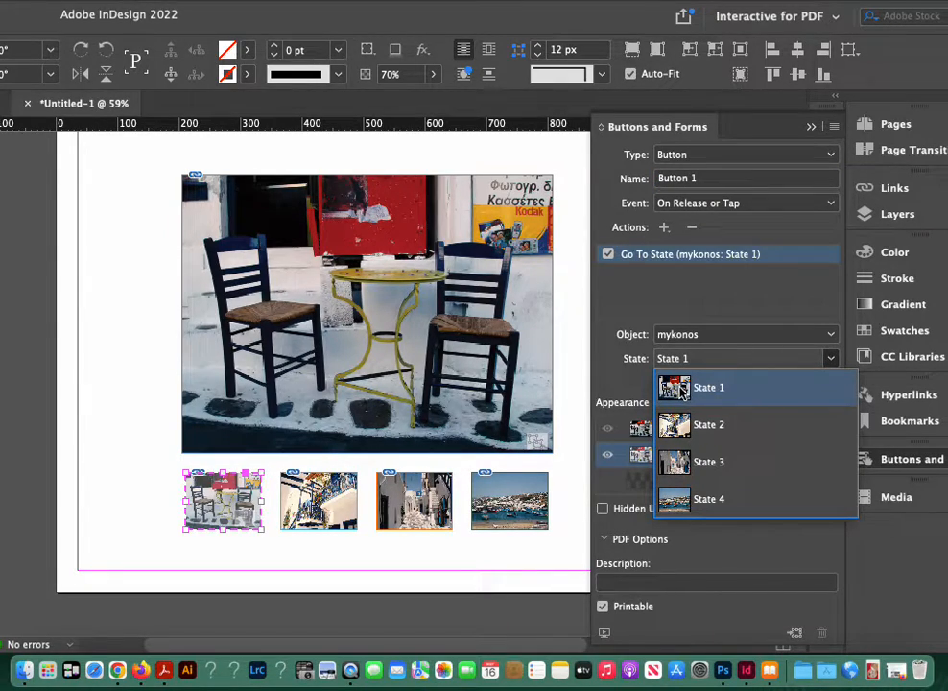
left_click(682, 388)
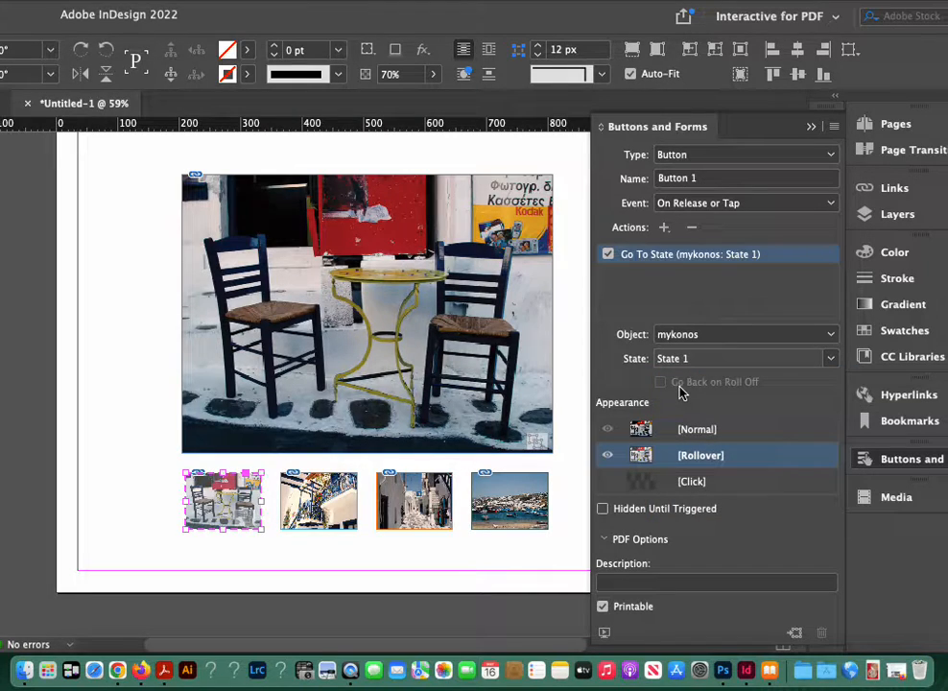
left_click(683, 431)
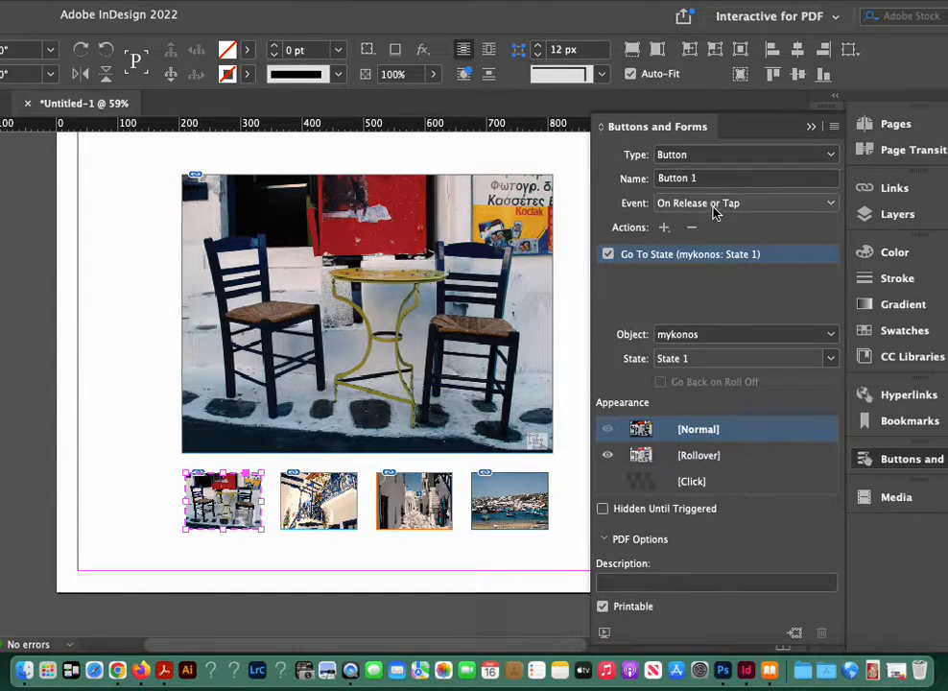
Step: Switch the chairs button's event to On Roll Over and open the choice of actions for it
left_click(829, 204)
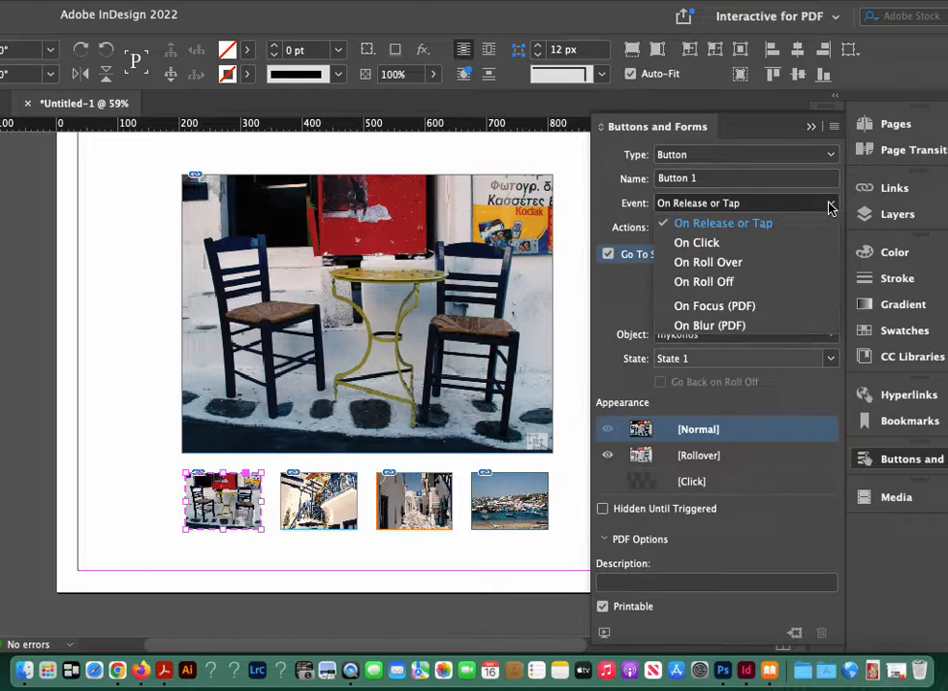
left_click(794, 269)
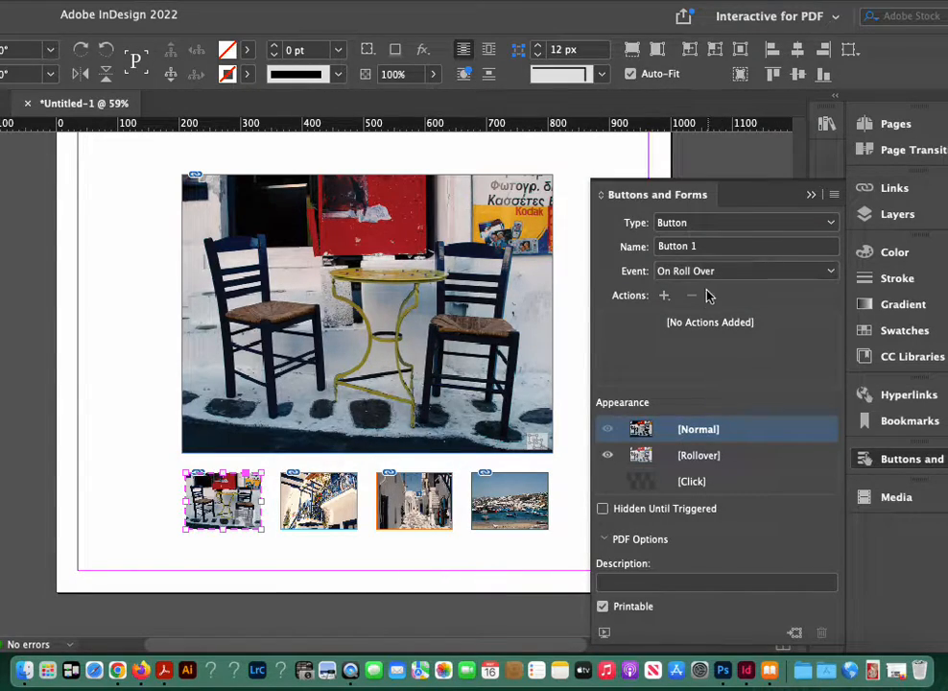
left_click(664, 297)
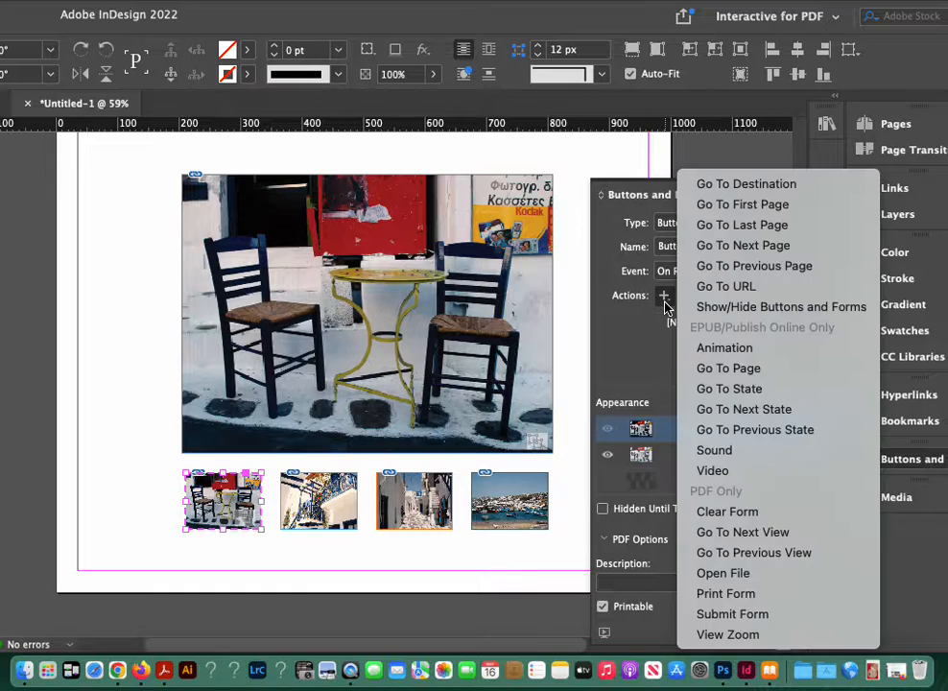
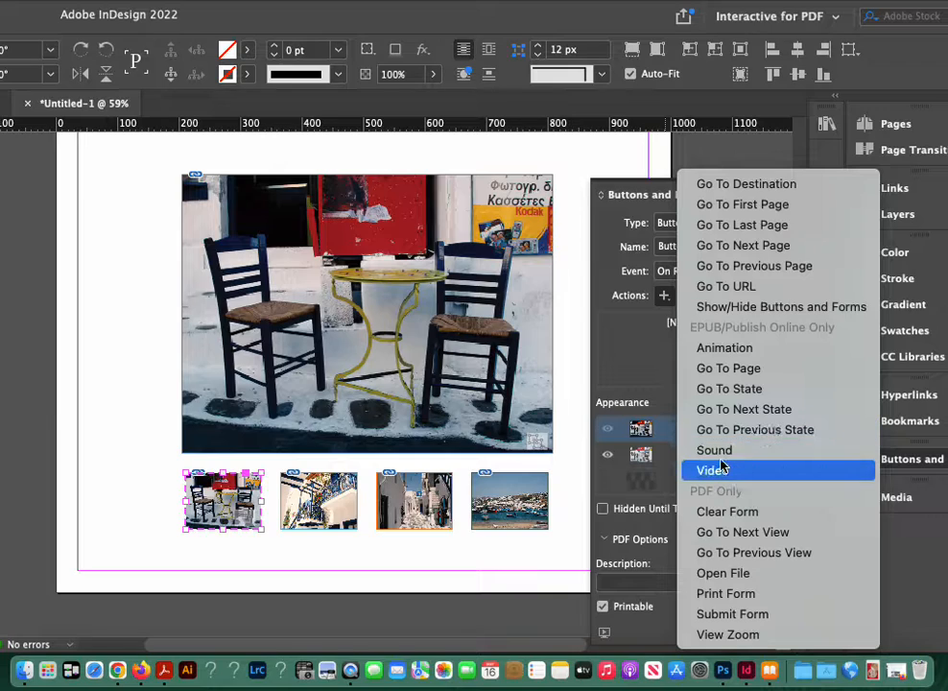
Step: Add a Go To State action targeting State 1 of mykonos to the chairs button's On Roll Over event
left_click(729, 394)
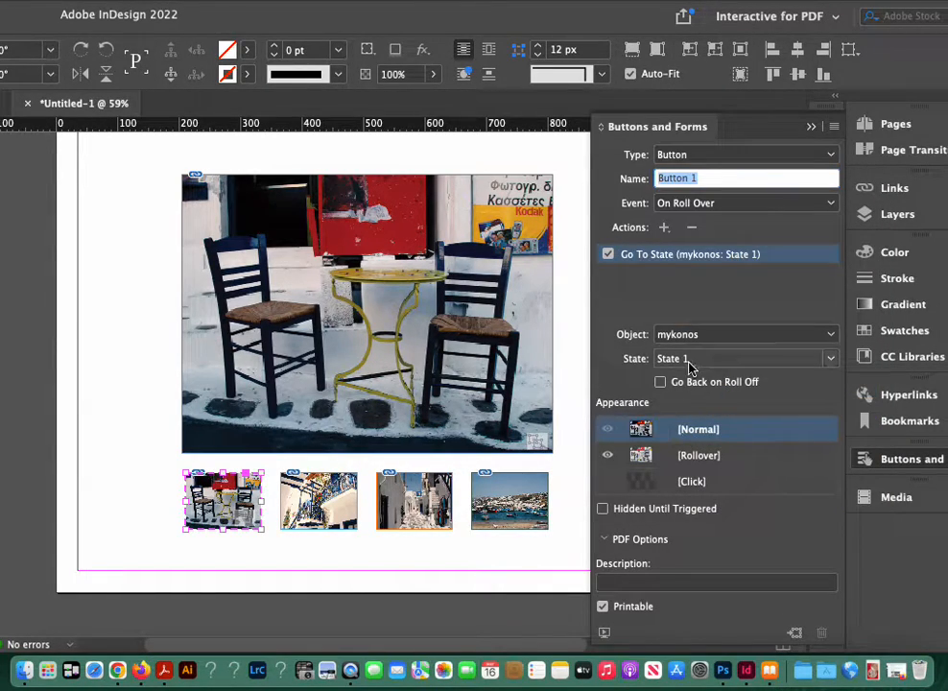
left_click(827, 360)
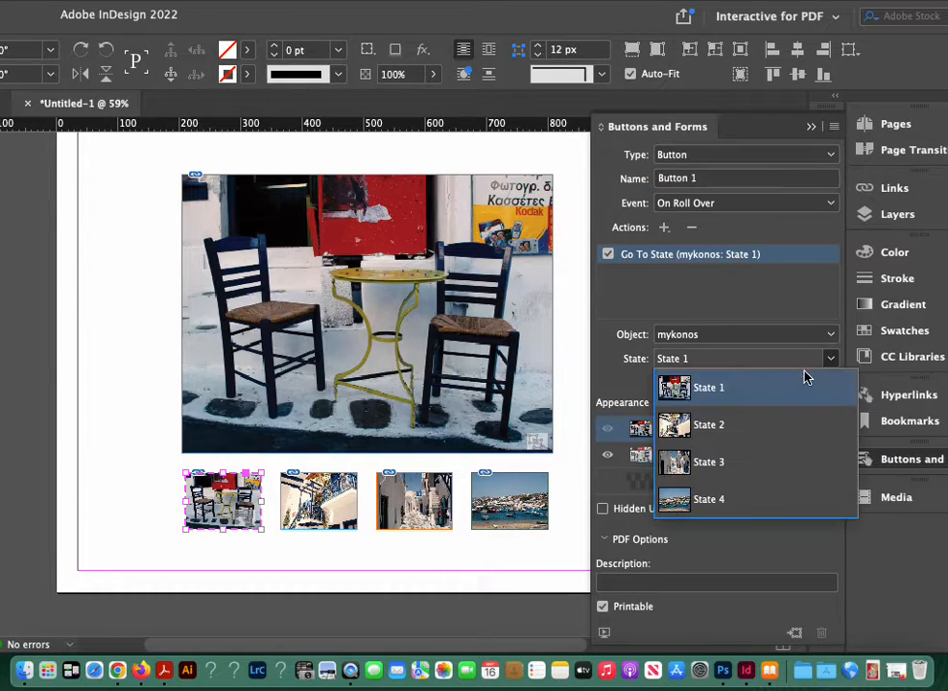
left_click(779, 390)
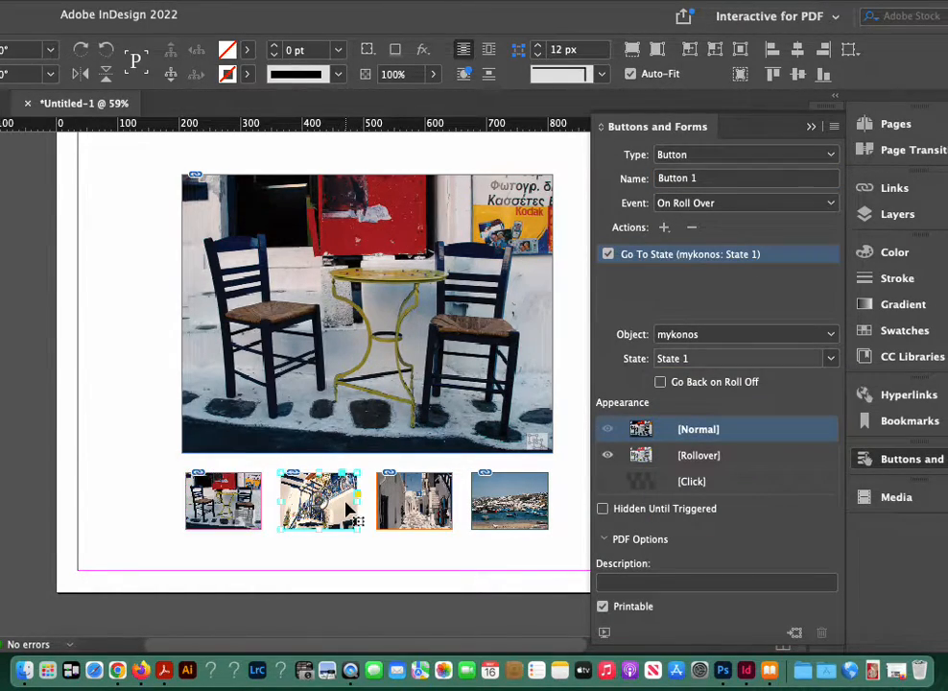
Step: Convert the second thumbnail, showing the whitewashed building, into a button and name it thumb2
left_click(345, 509)
left_click(914, 460)
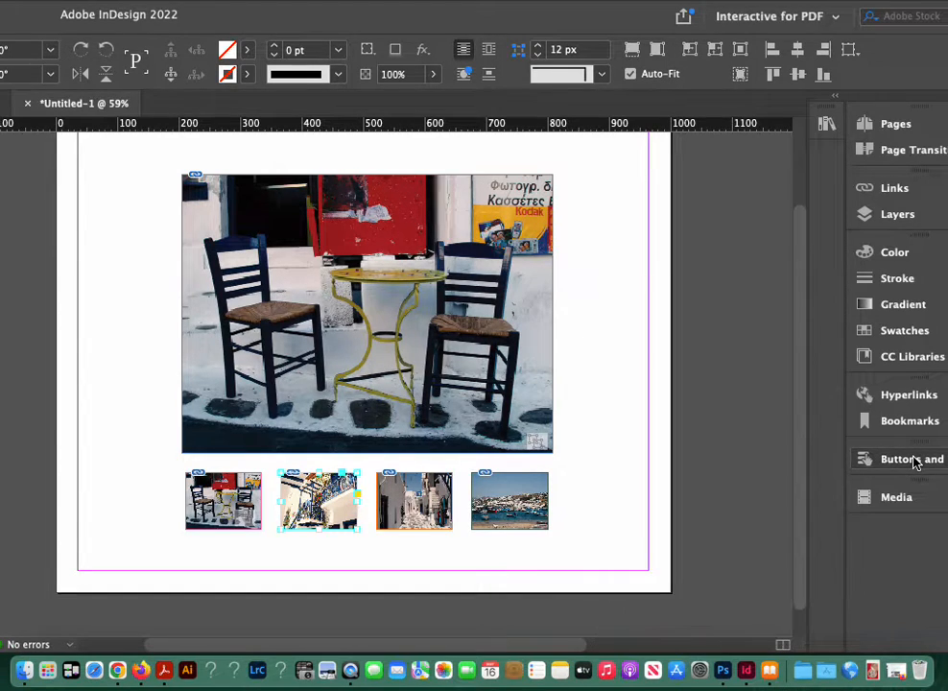
left_click(914, 460)
left_click(830, 331)
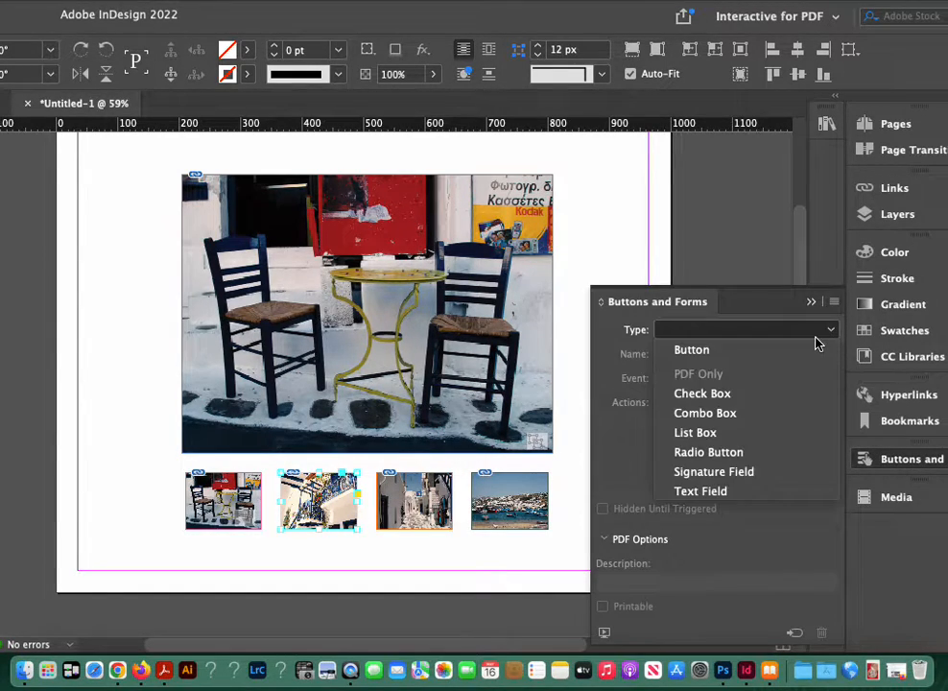
left_click(810, 347)
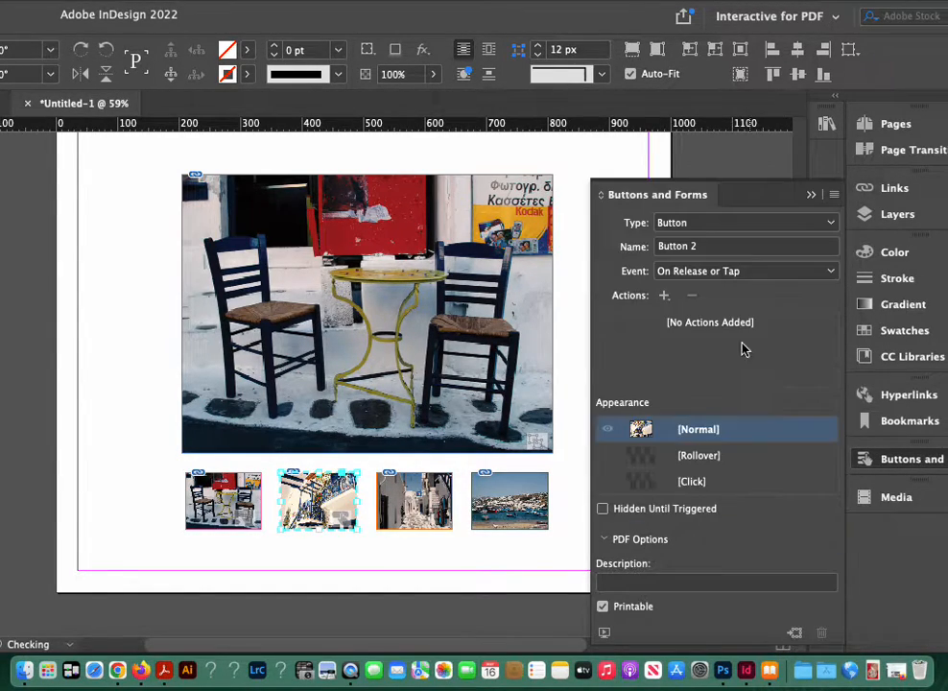
left_click(693, 247)
left_click_drag(695, 246, 637, 243)
type("thumb2")
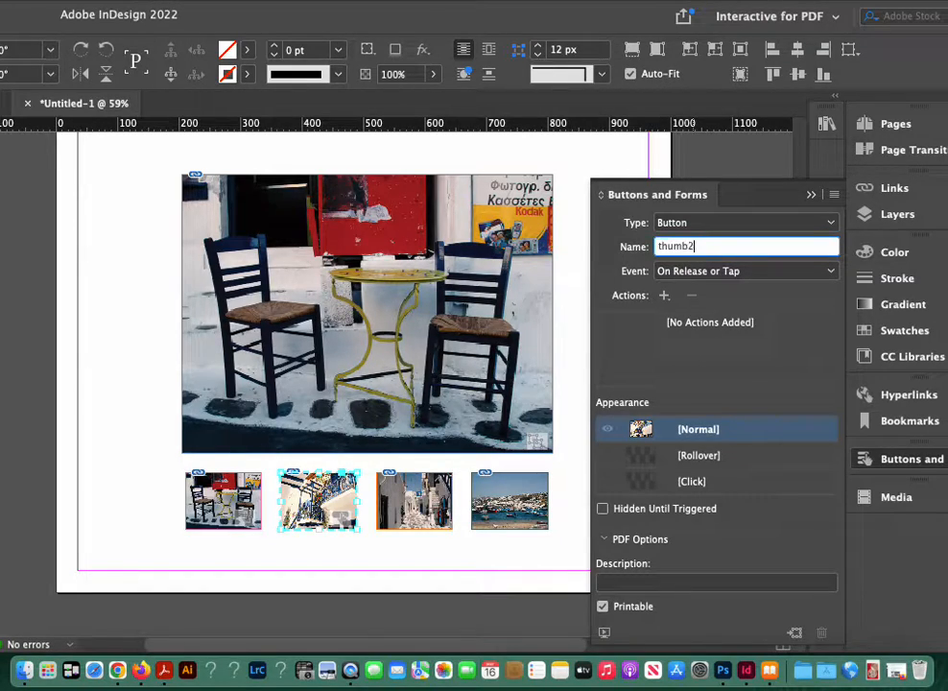
key("Return")
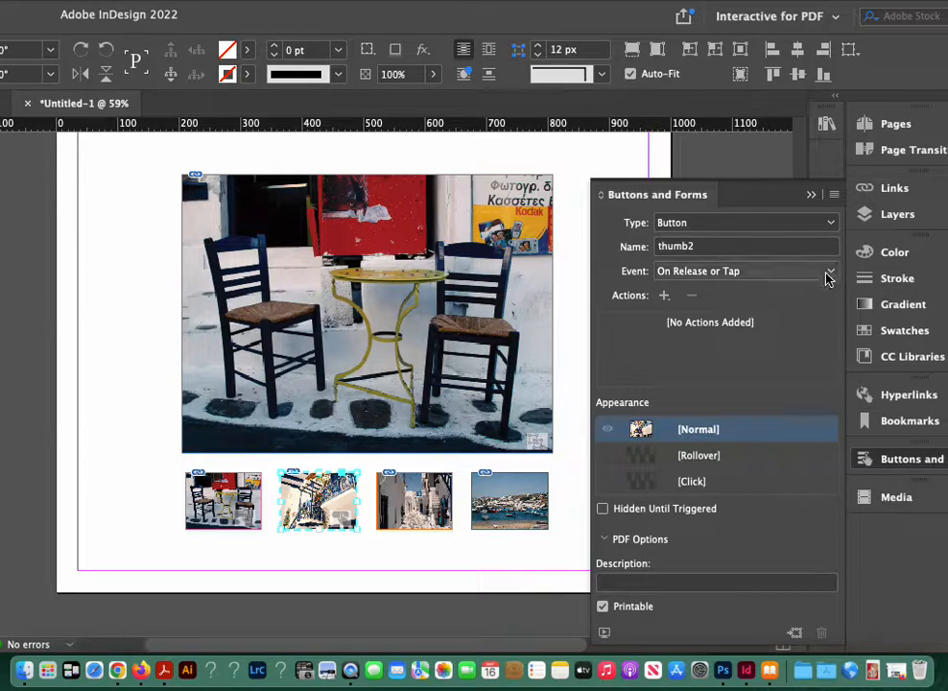
Step: Set the thumb2 button's event to On Roll Over and add a rollover appearance with 70% opacity
left_click(828, 274)
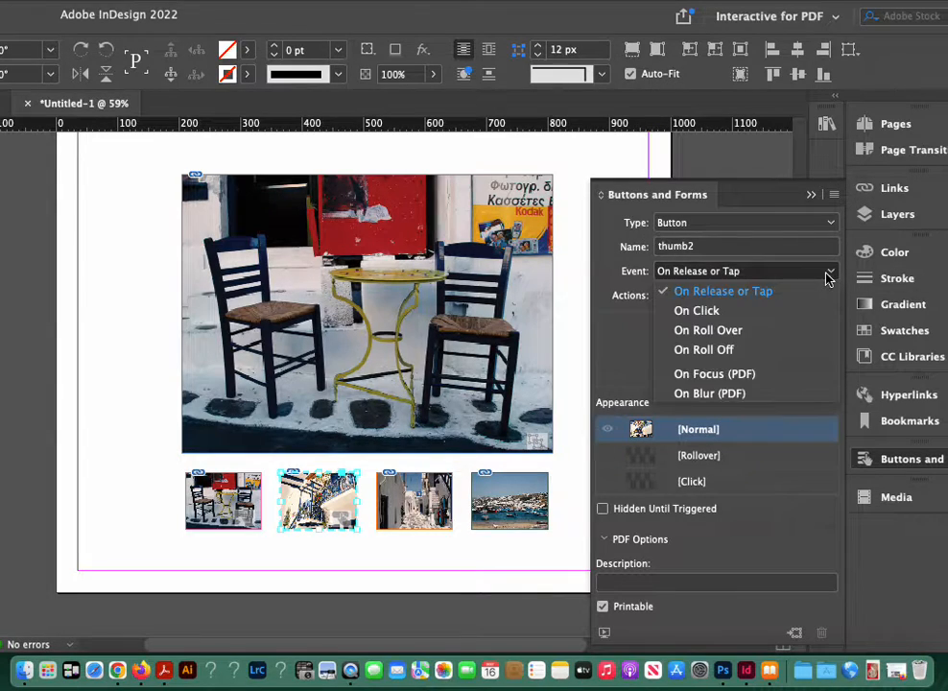
left_click(779, 338)
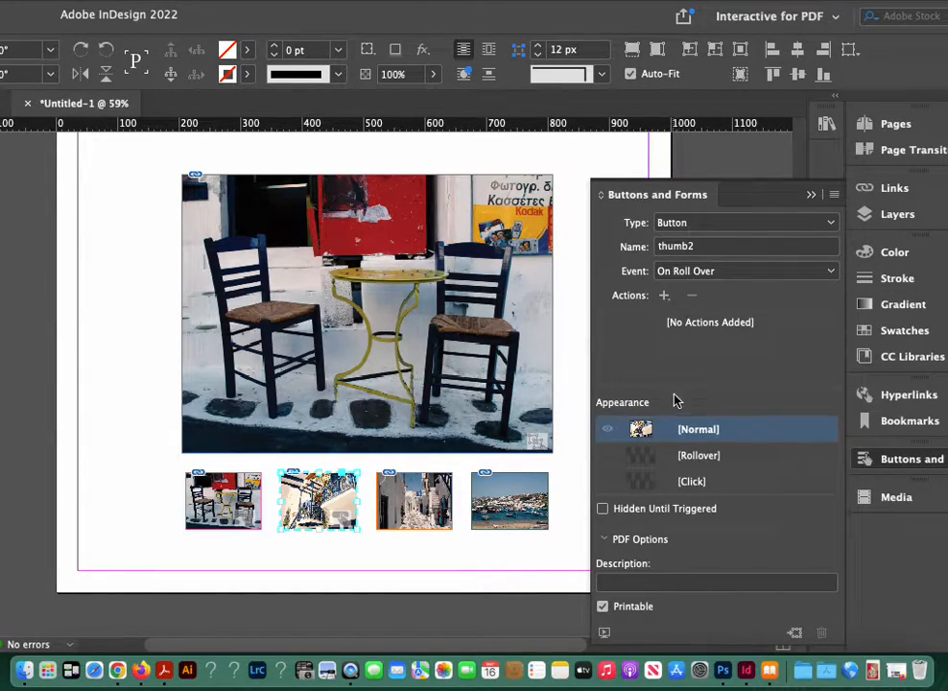
left_click(703, 458)
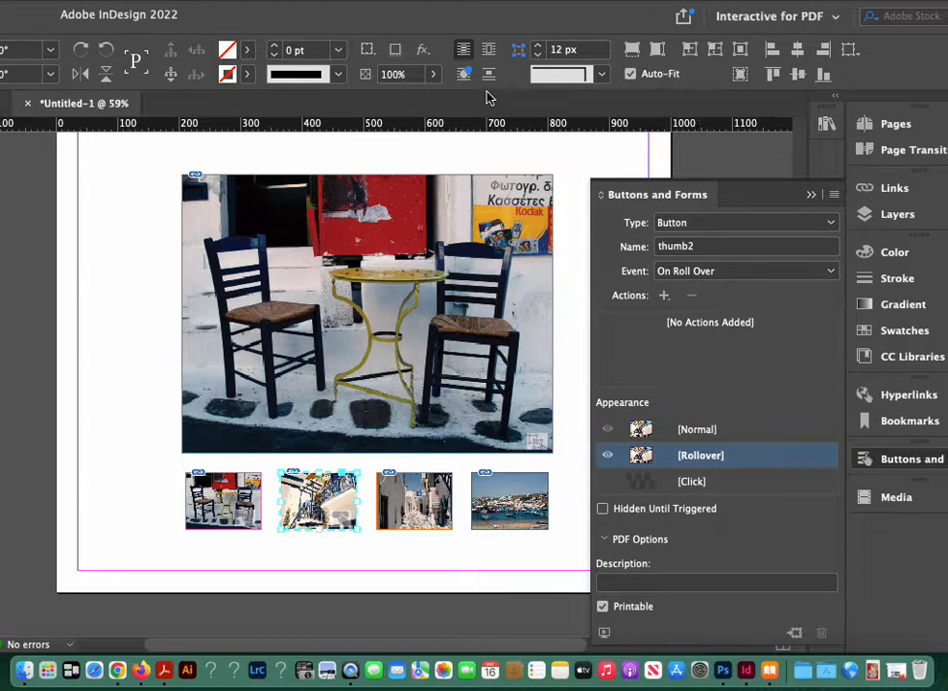
left_click(395, 74)
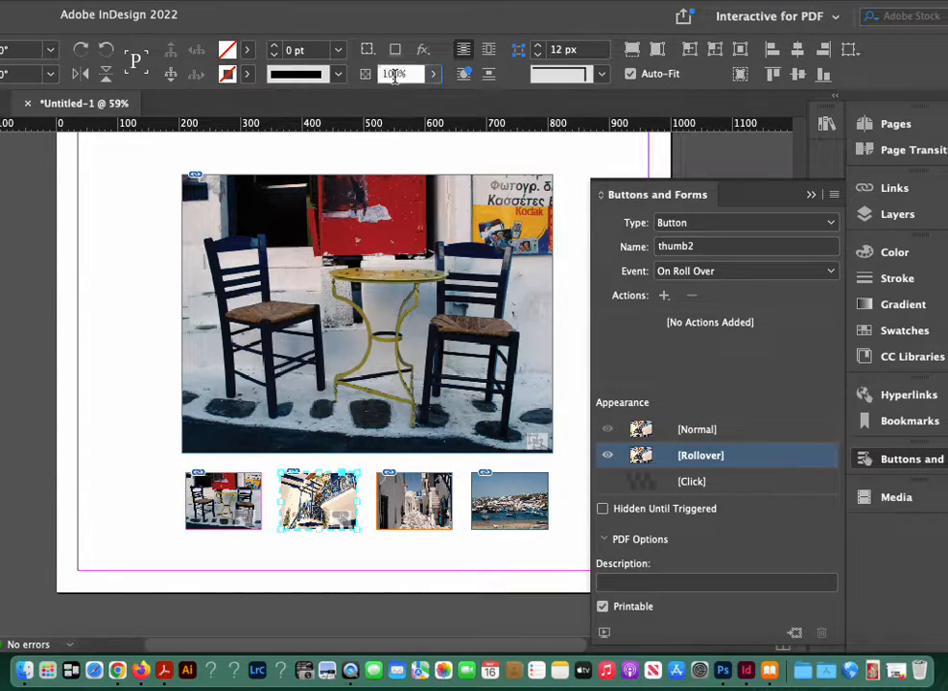
double_click(394, 75)
type("70")
key("Return")
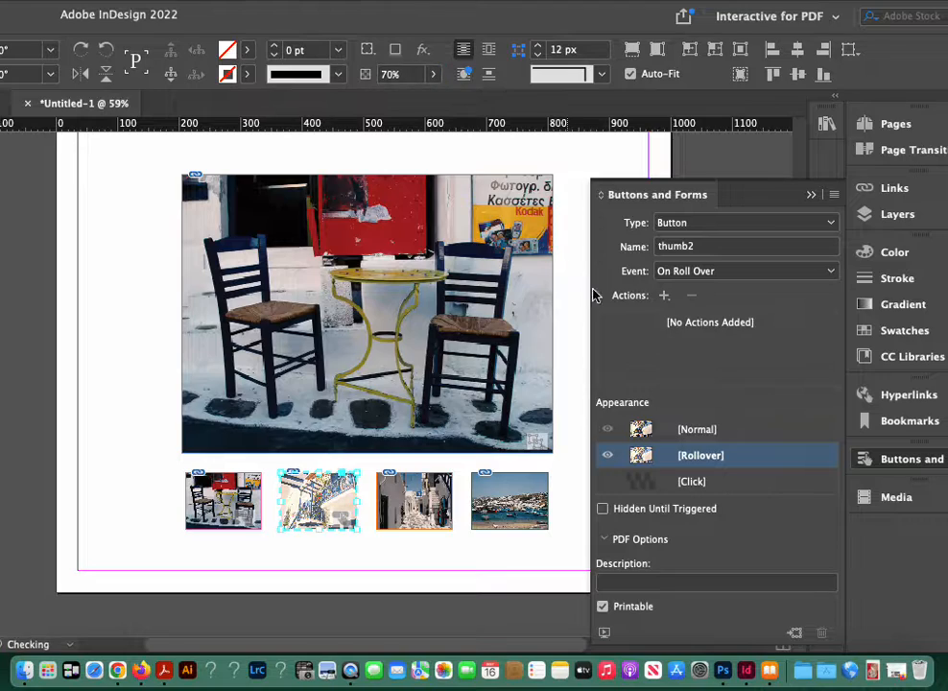
Step: Return thumb2 to its Normal appearance and add a Go To State action targeting State 2 of mykonos
left_click(688, 429)
left_click(665, 296)
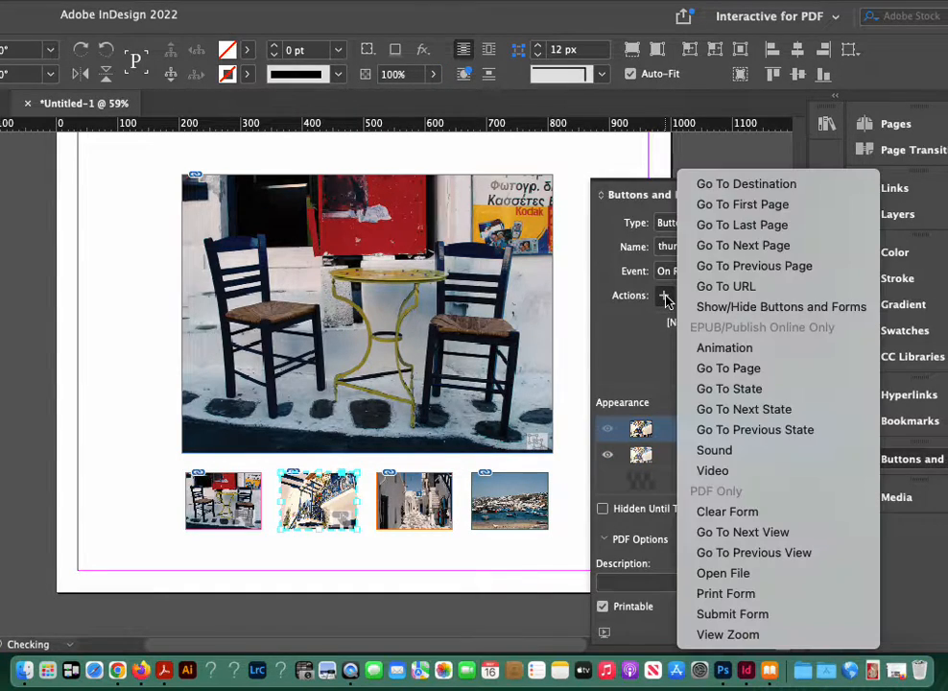
left_click(715, 389)
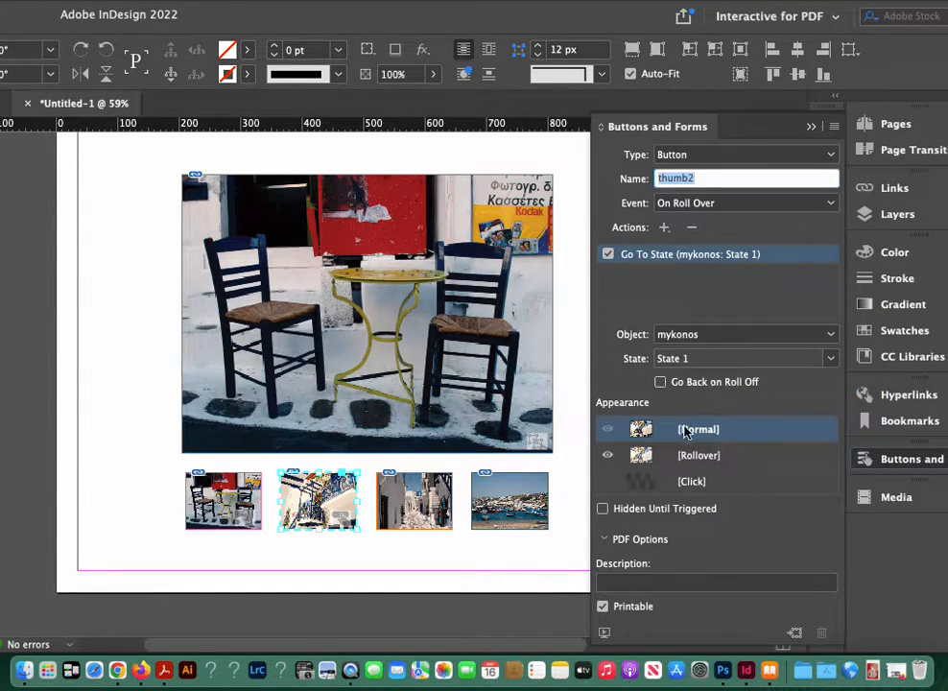
left_click(828, 360)
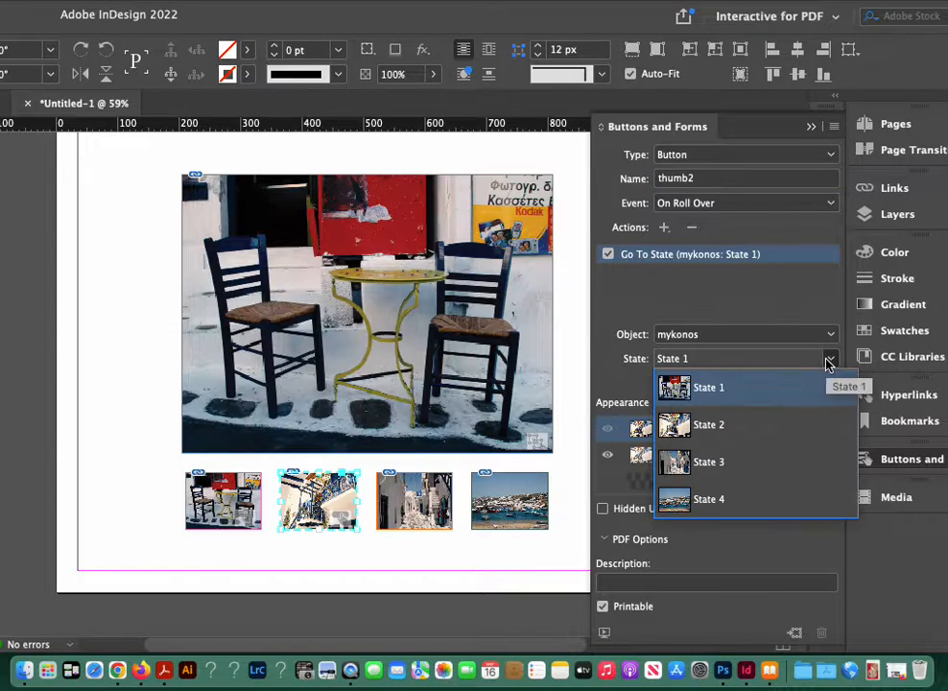
left_click(778, 425)
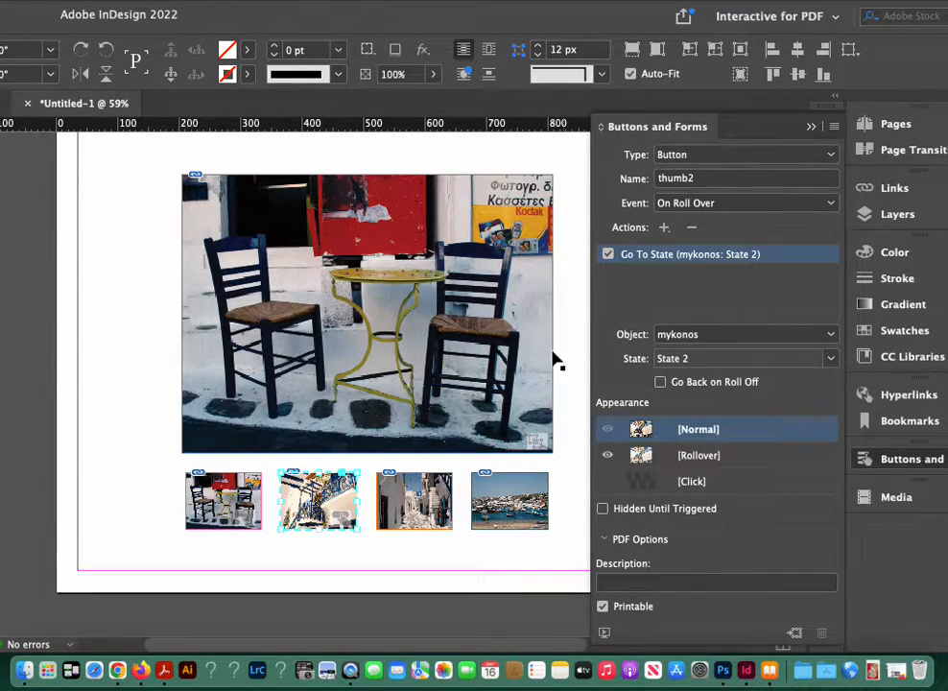
left_click(809, 129)
Step: Convert the third thumbnail, showing the white alley, into a button and try to replace Button with thumb in its name
left_click(414, 500)
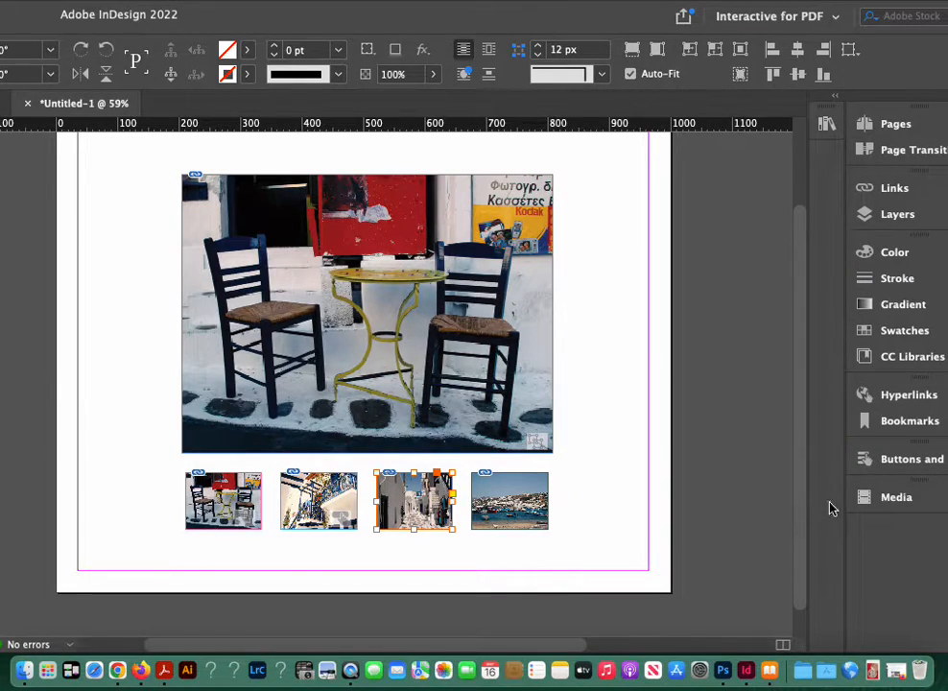
left_click(853, 459)
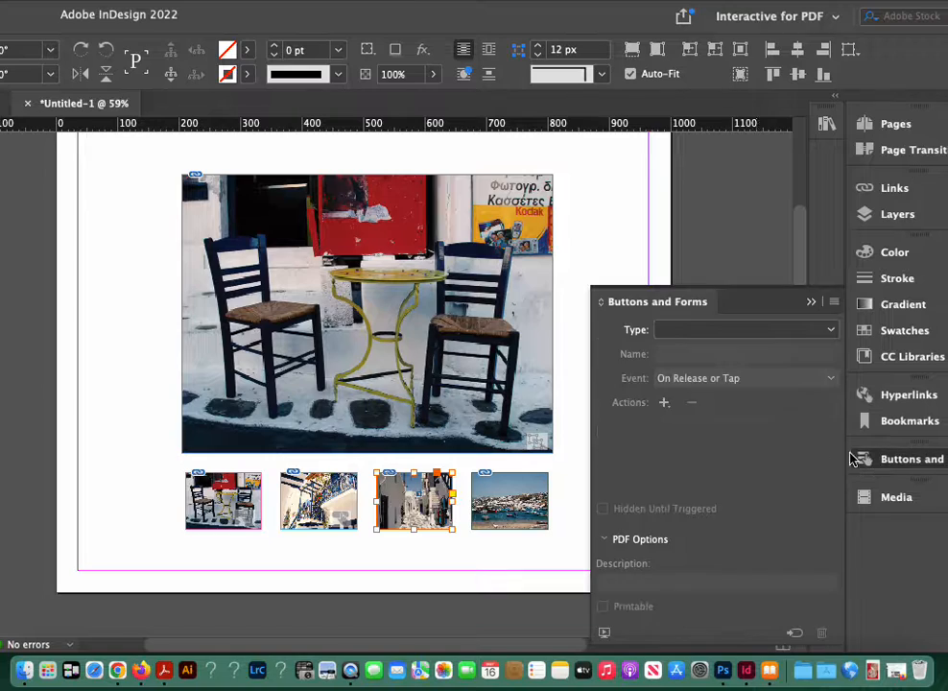
left_click(830, 329)
left_click(811, 351)
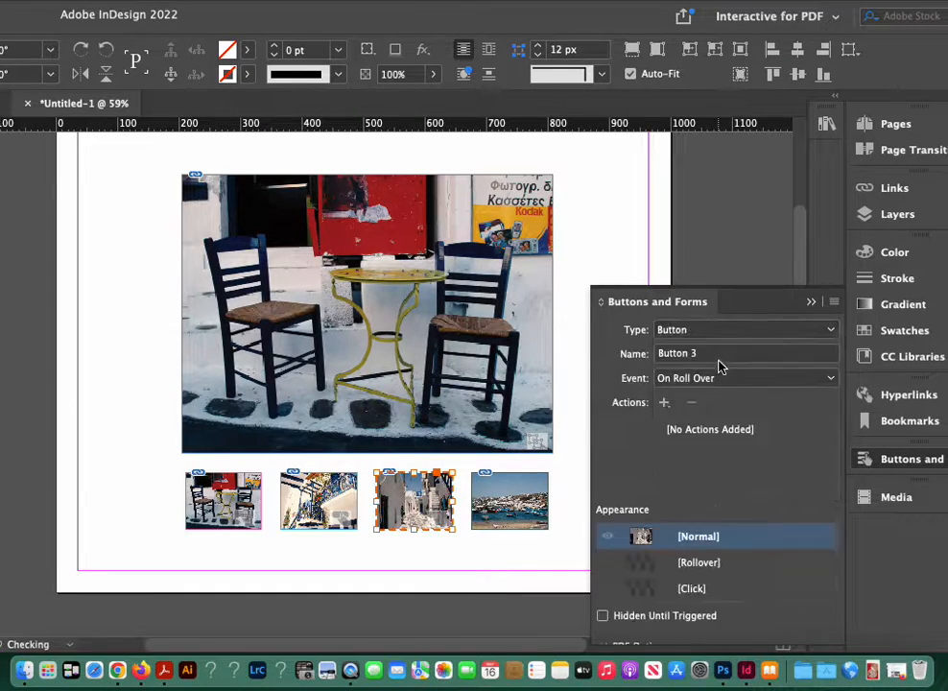
left_click_drag(687, 248, 648, 248)
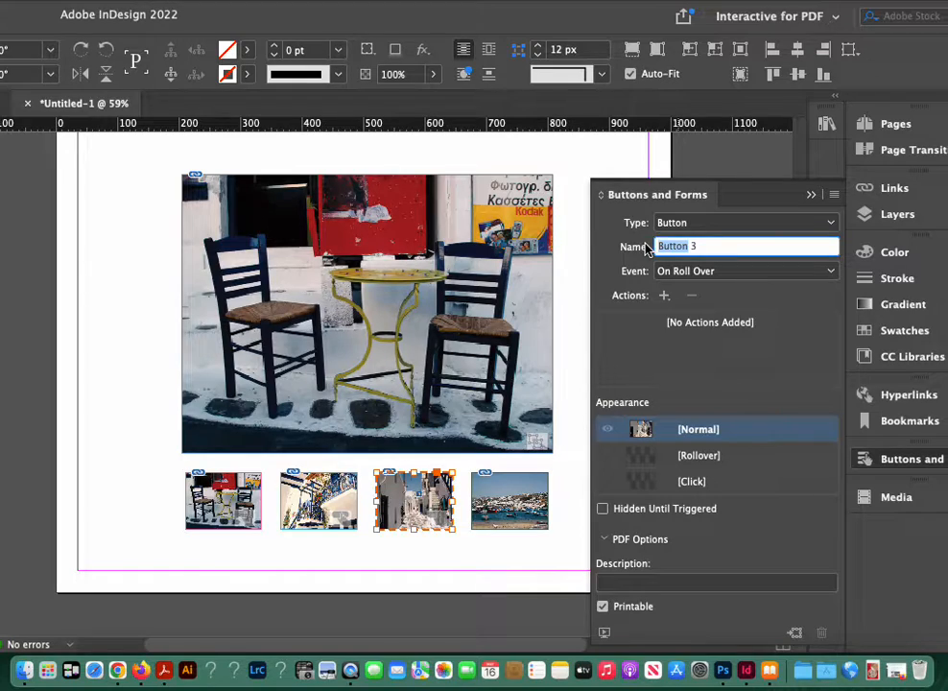
type("thumb3")
Step: Add a rollover appearance with 70% opacity to the alley thumbnail button
left_click(681, 456)
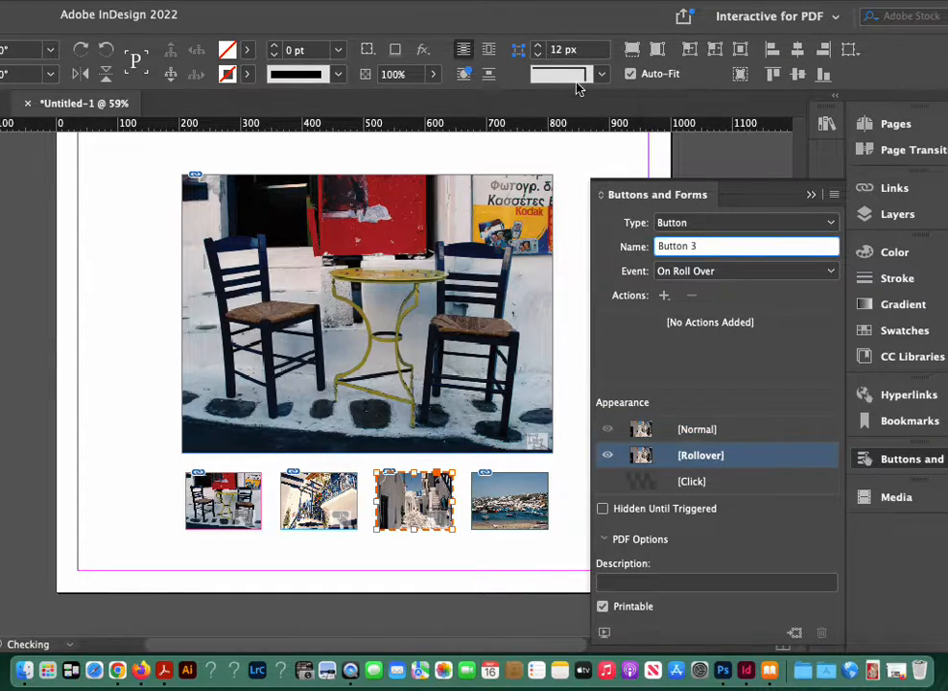
left_click(393, 75)
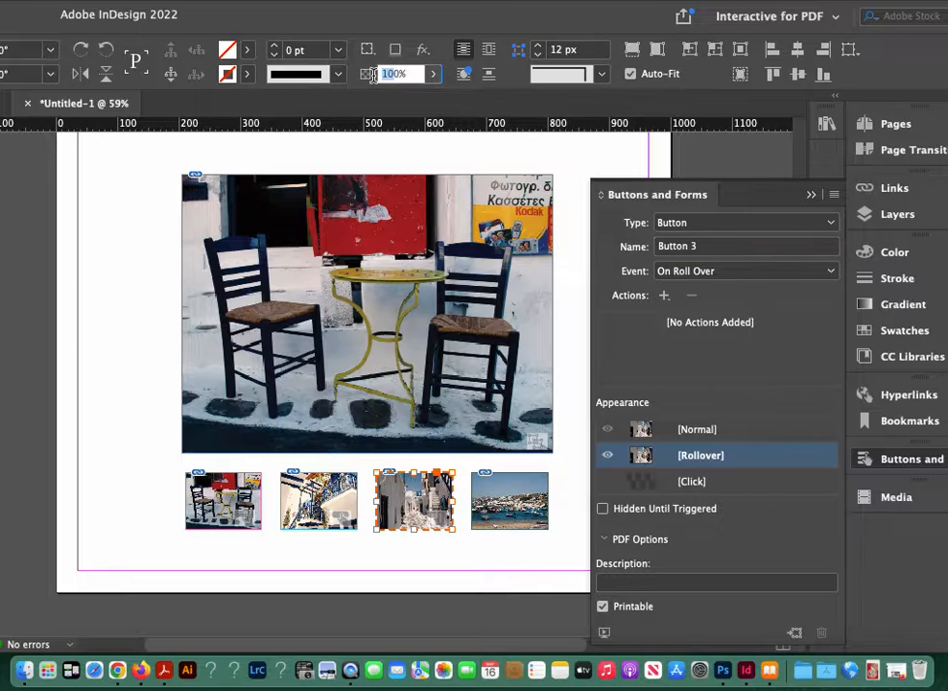
type("70")
key("Return")
Step: Return the alley button to its Normal appearance, add a Go To State action targeting State 3 of mykonos, and deselect the button
left_click(678, 430)
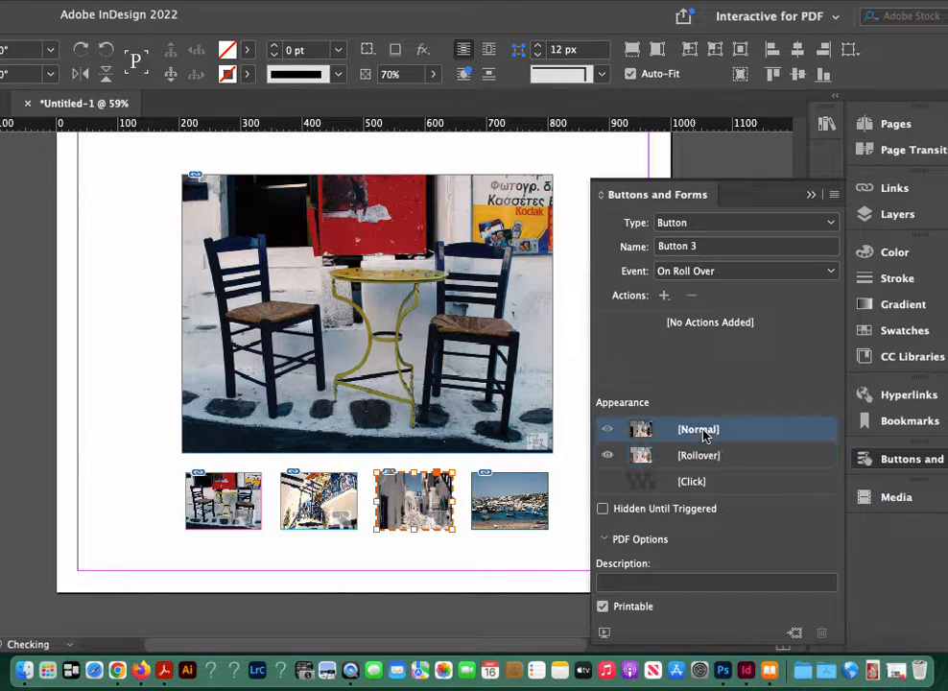
left_click(663, 296)
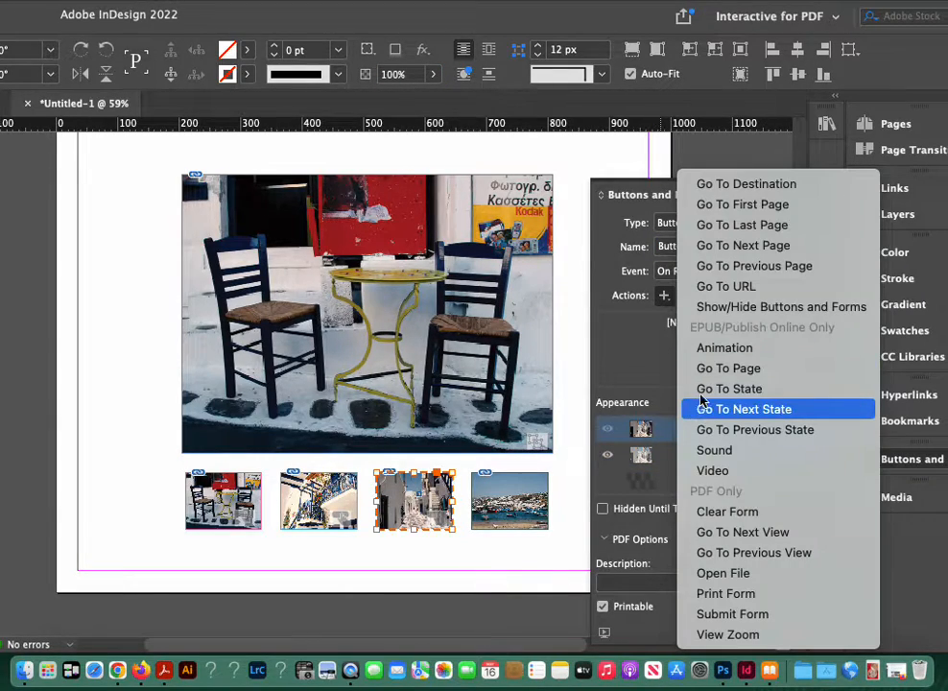
left_click(705, 388)
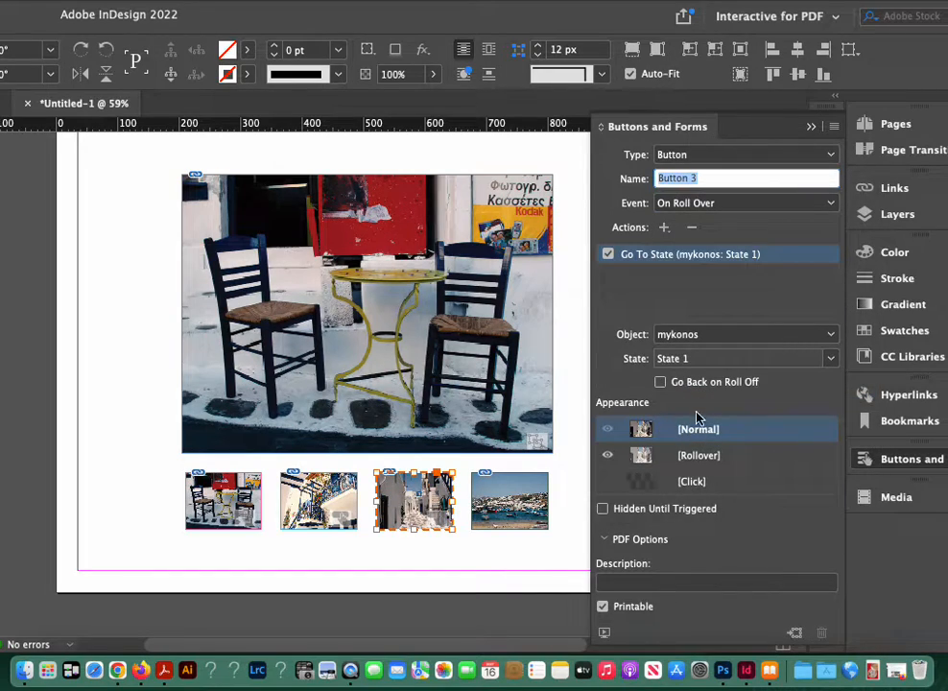
left_click(830, 359)
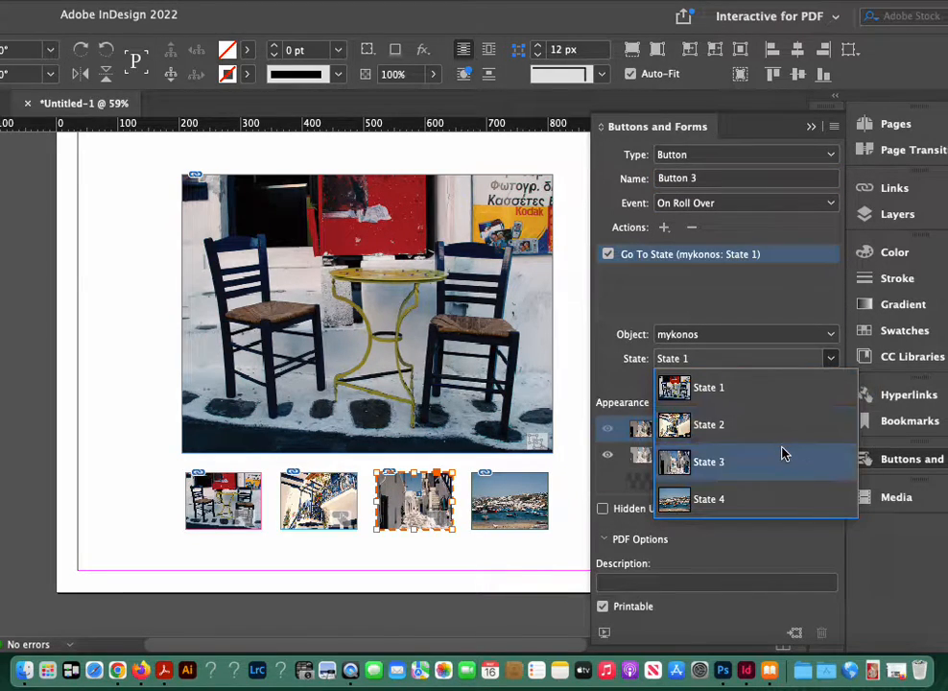
left_click(781, 451)
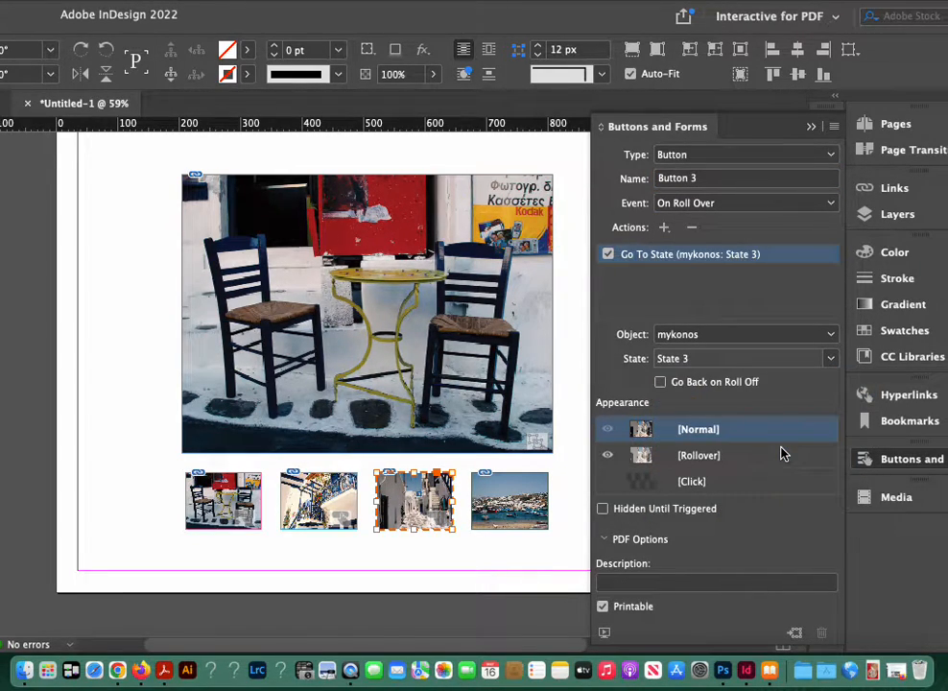
left_click(568, 485)
Step: Convert the fourth thumbnail, showing the harbor, into a button and name it thumb4
left_click(537, 510)
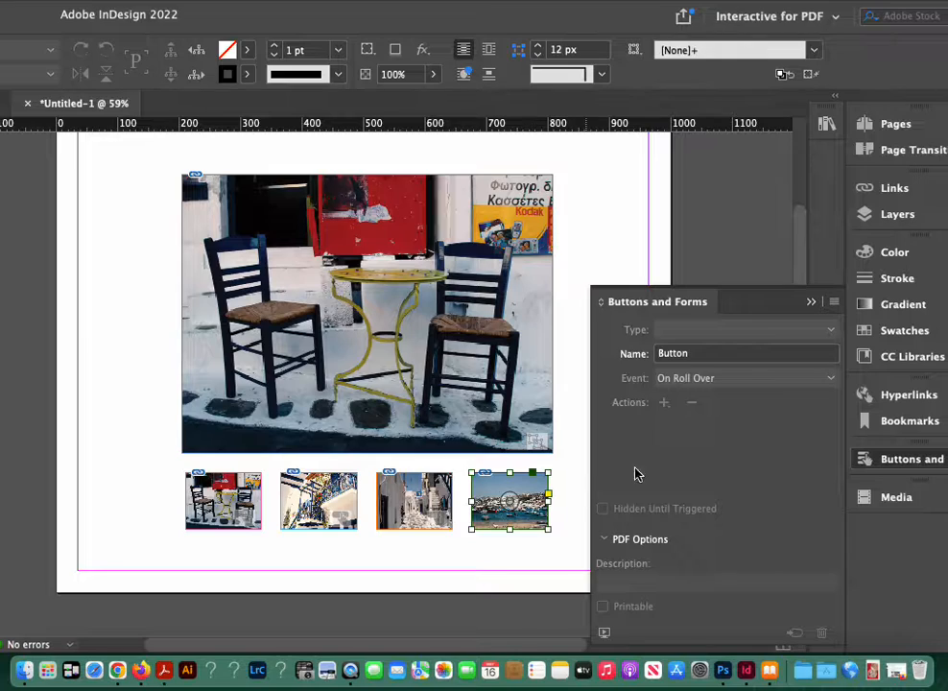
left_click(828, 330)
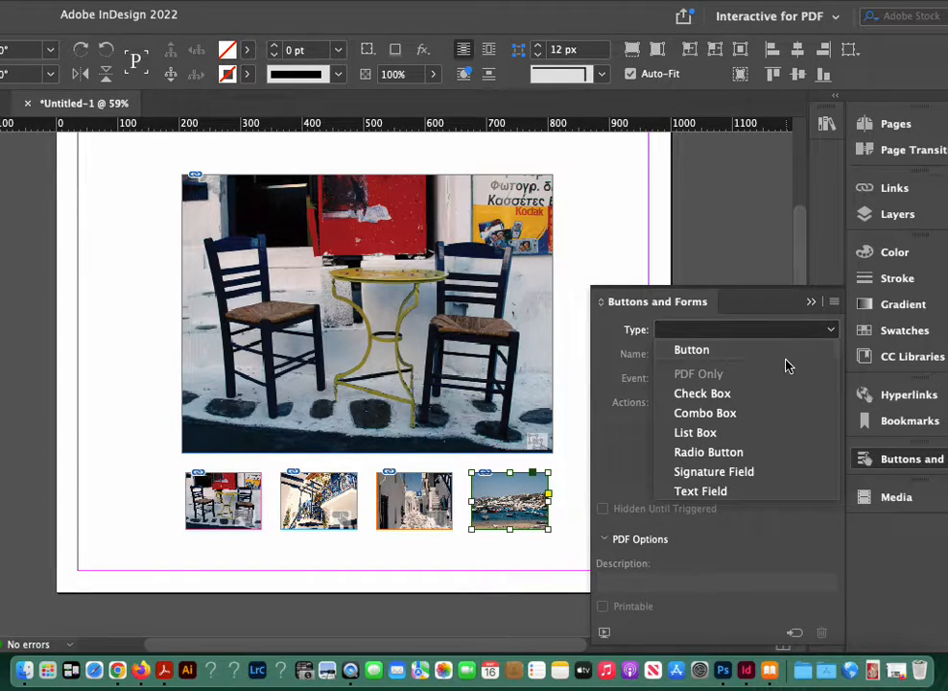
left_click(782, 353)
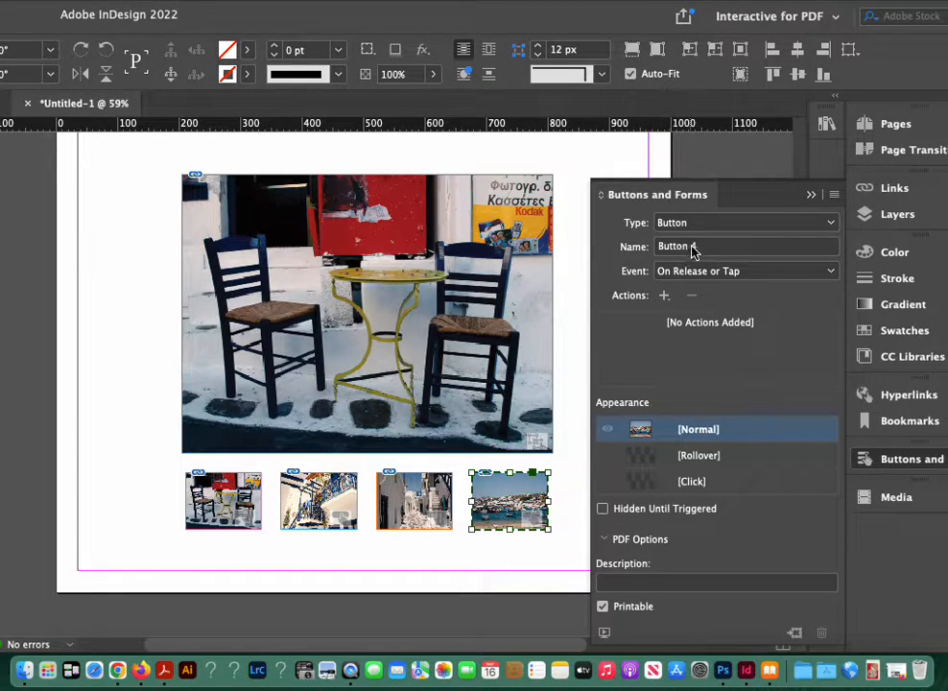
left_click(694, 248)
type("th")
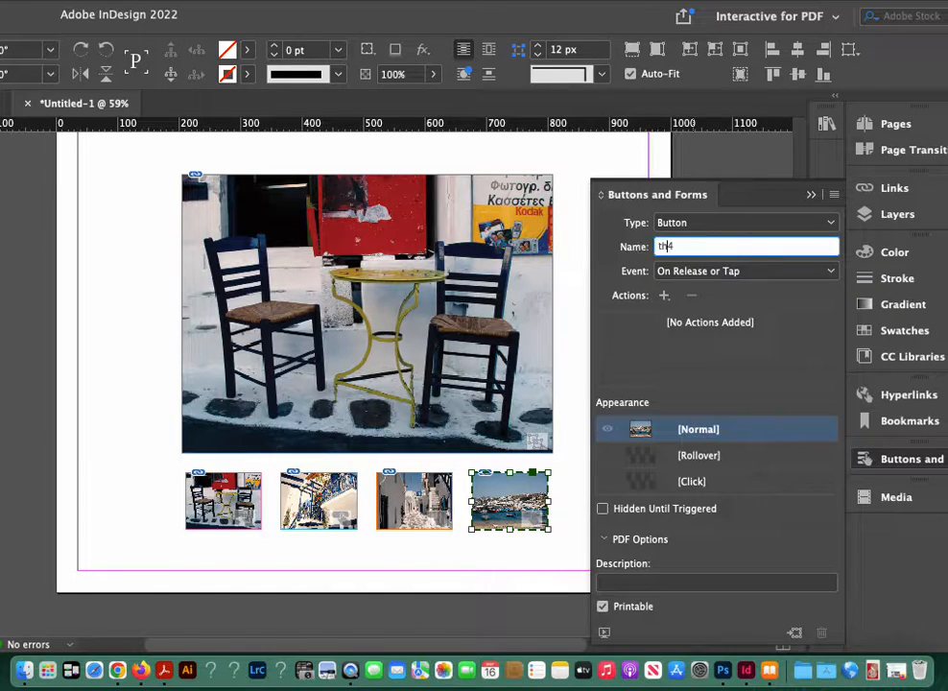
type("umb")
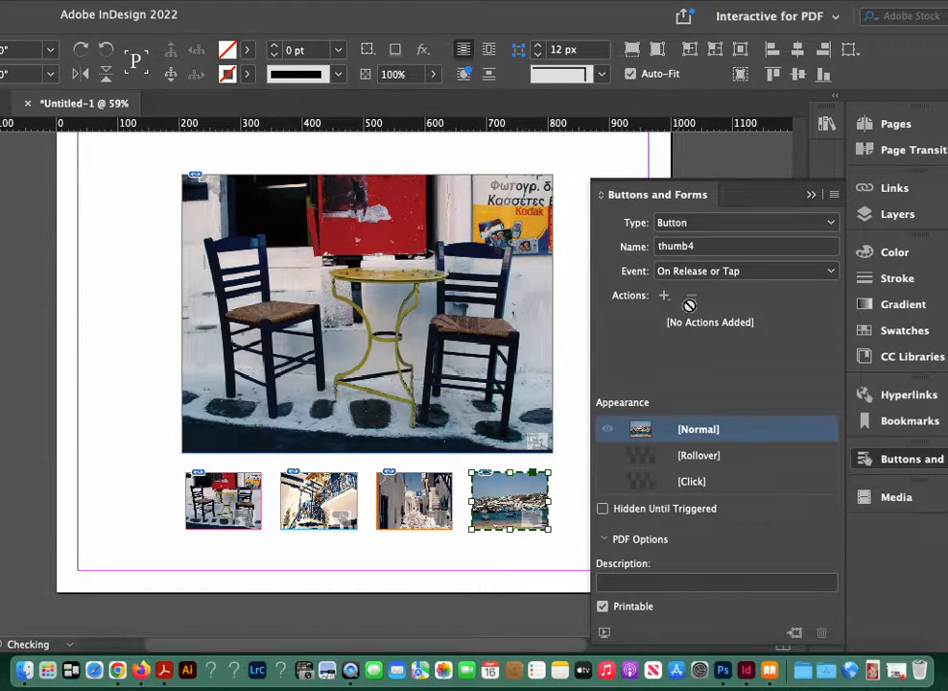
Step: Add a rollover appearance with 70% opacity to the harbor thumbnail button
left_click(658, 457)
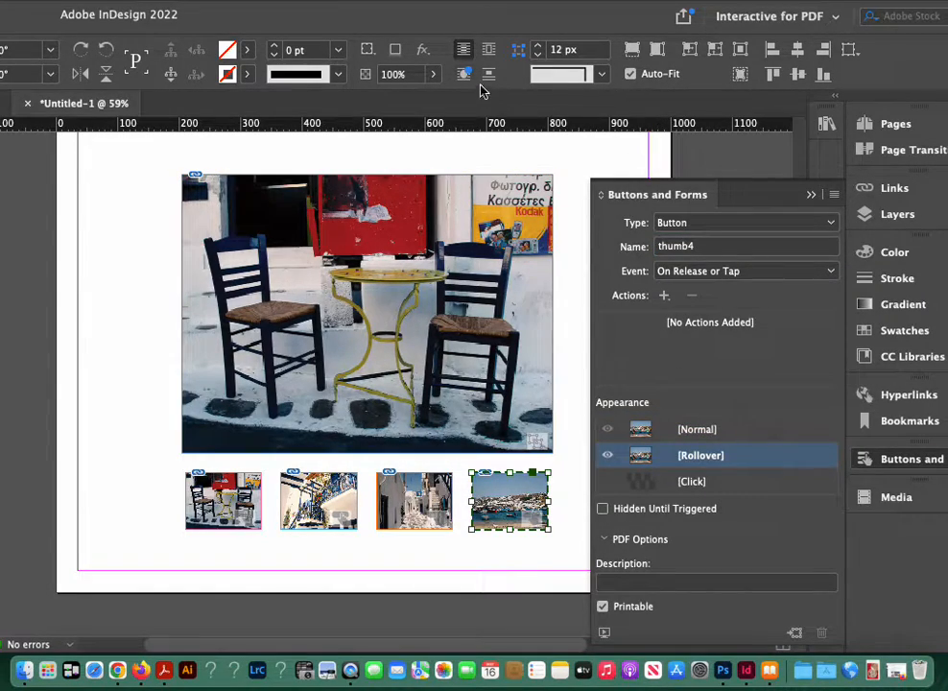
left_click_drag(392, 75, 348, 64)
type("7")
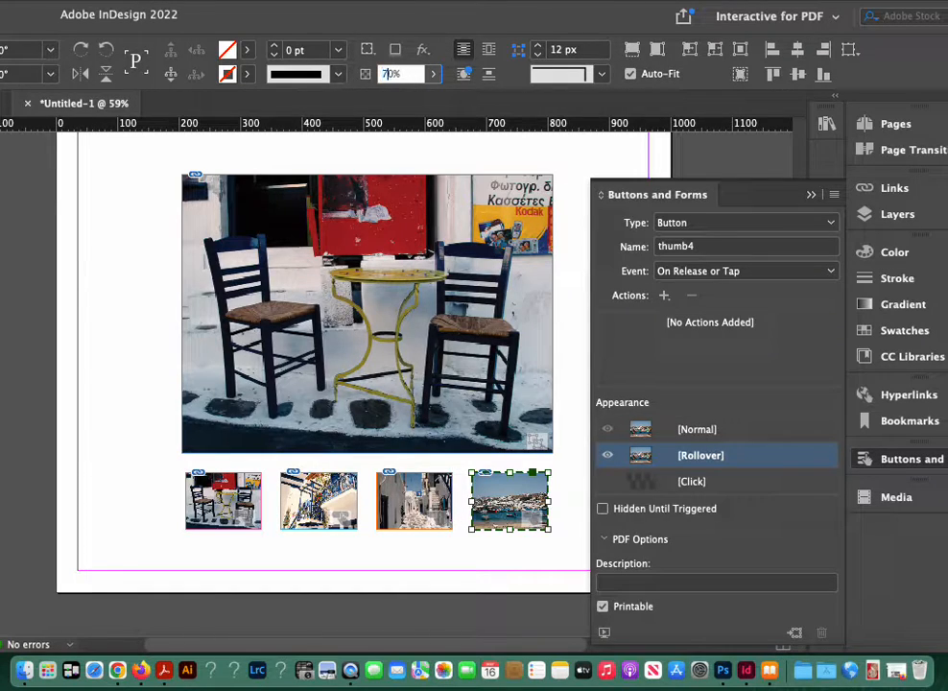
Step: Return the harbor button to its Normal appearance, add a Go To State action targeting State 4 of mykonos, and deselect the button
left_click(703, 436)
left_click(662, 294)
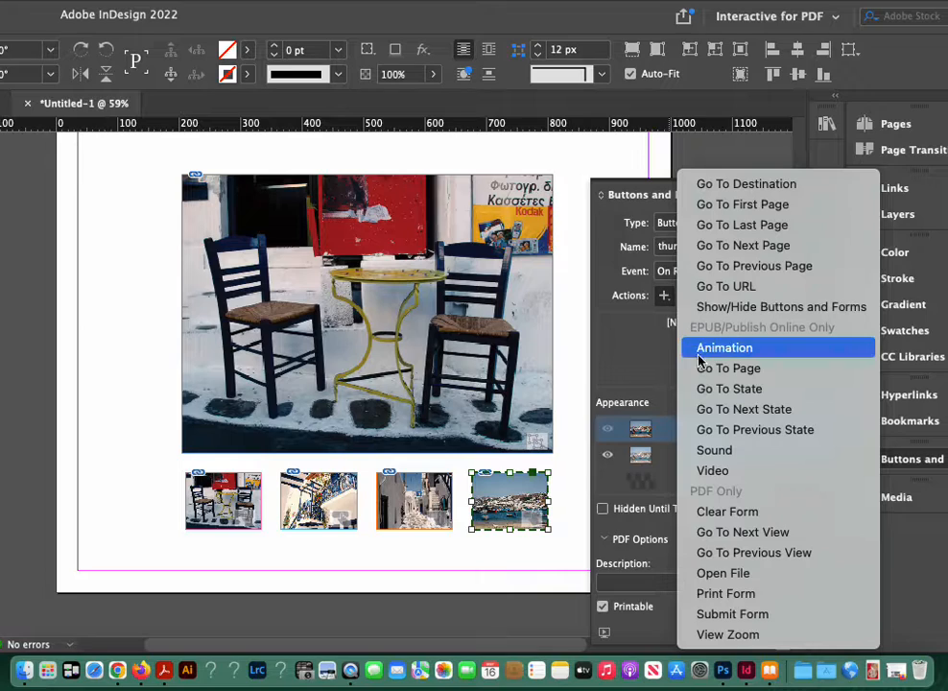
left_click(706, 397)
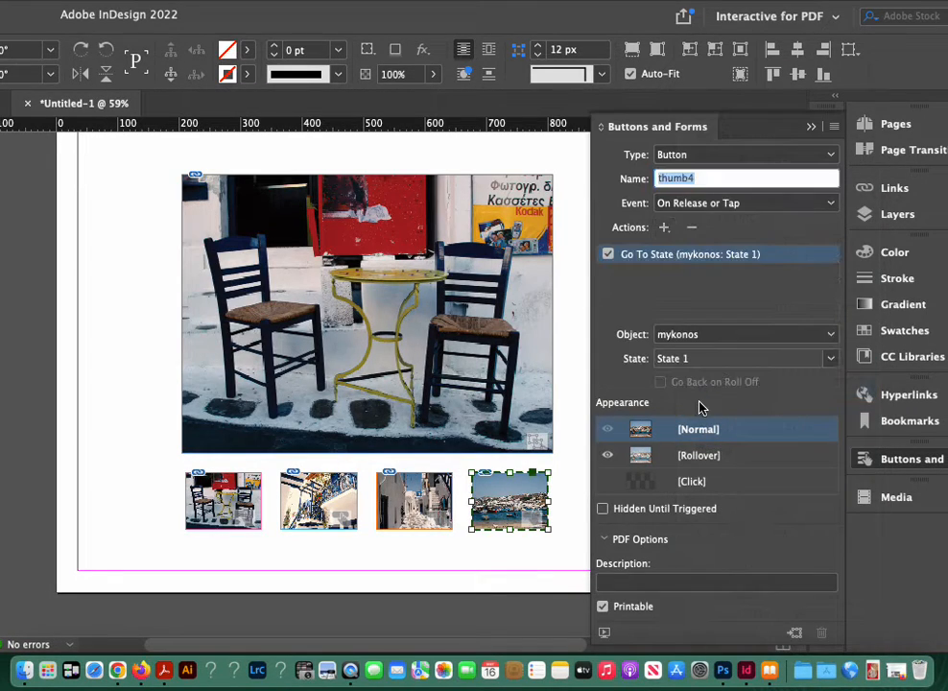
left_click(831, 361)
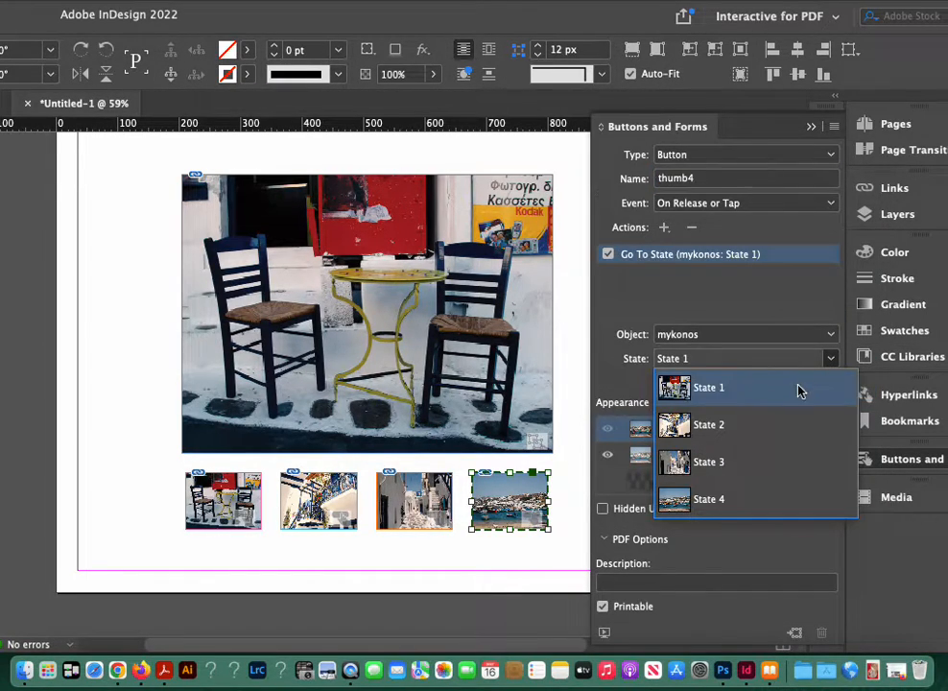
left_click(757, 495)
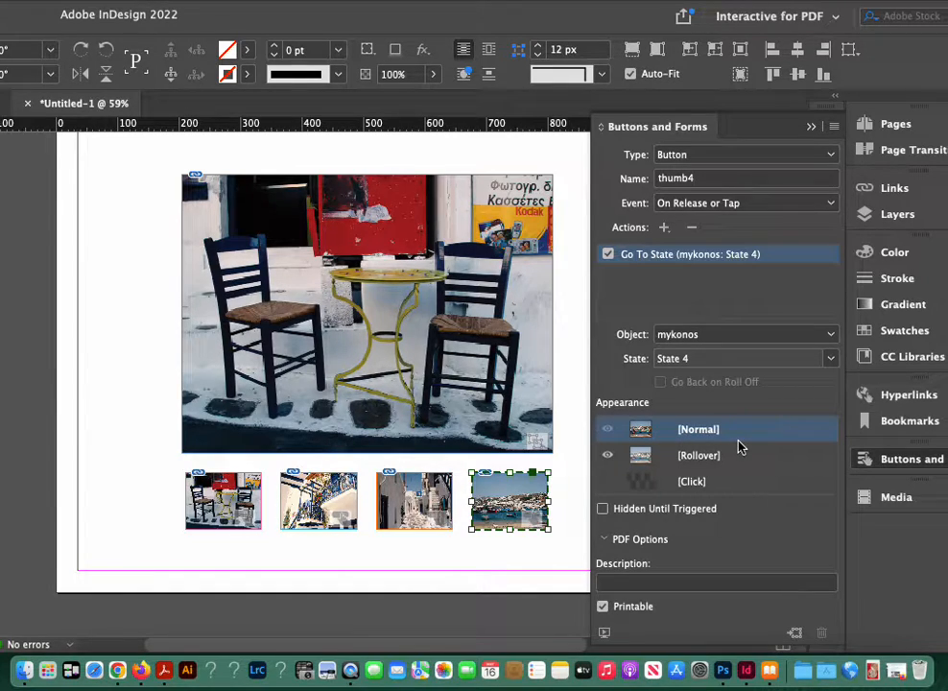
left_click(116, 450)
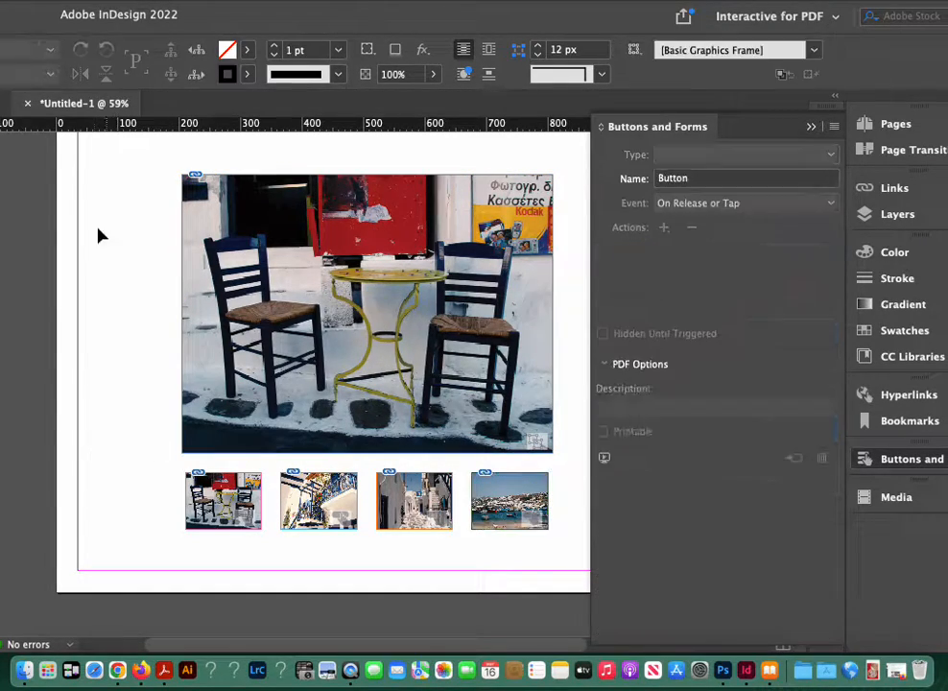
Step: Create a new layer at the bottom of the layer stack, beneath Layer 4, and name it background
left_click(809, 302)
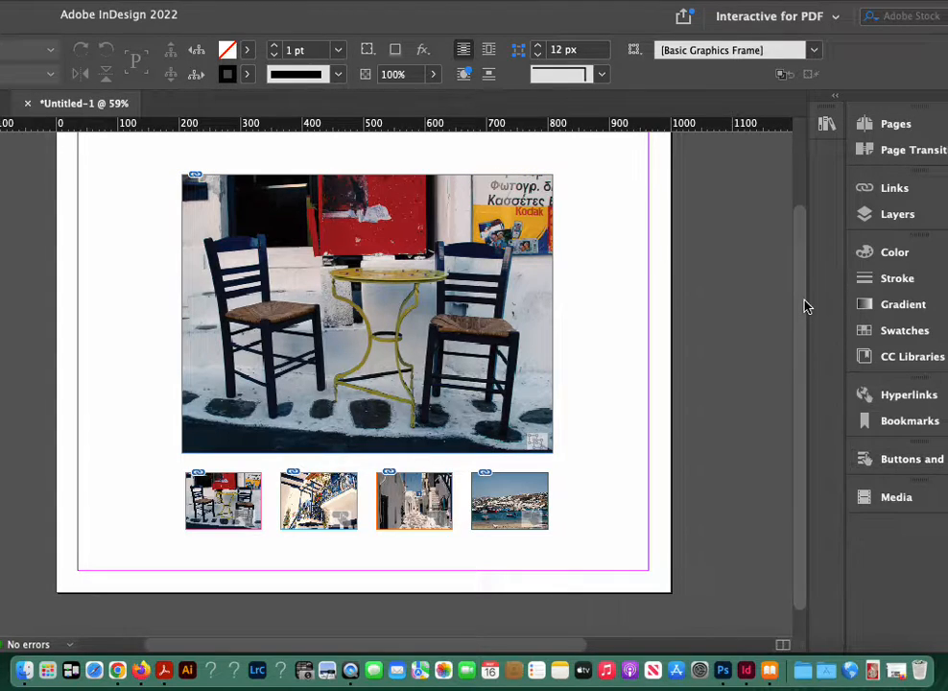
left_click(865, 222)
left_click(748, 345)
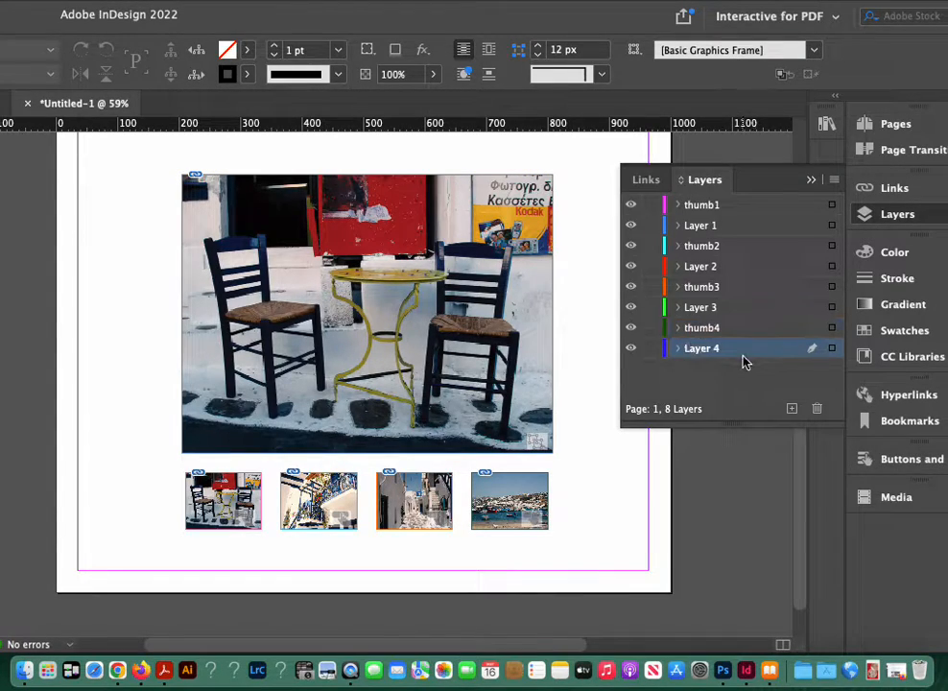
left_click(792, 408)
left_click_drag(758, 378, 760, 379)
double_click(703, 371)
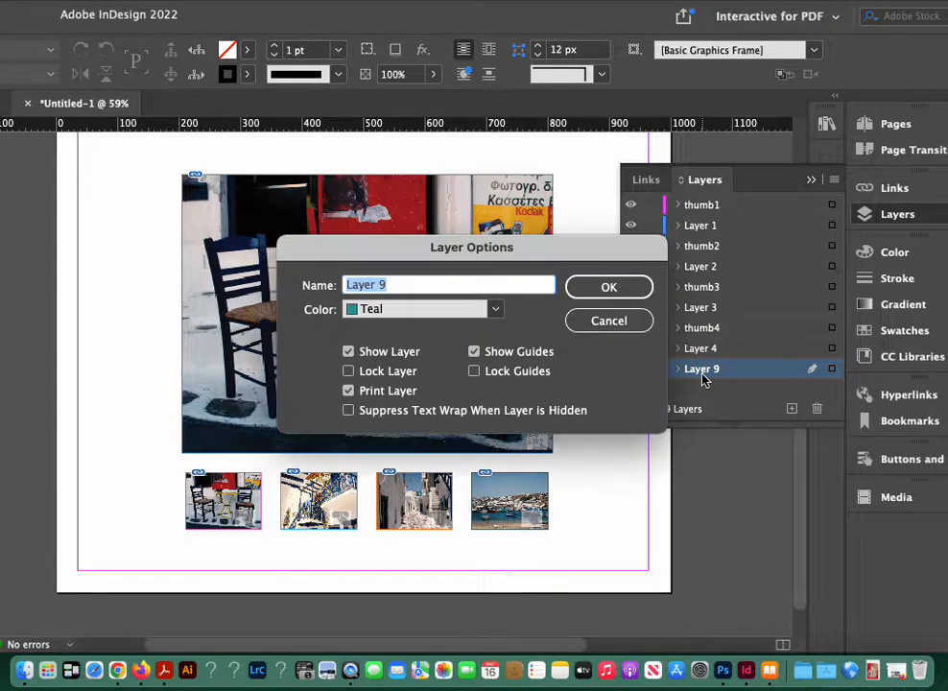
type("background")
key("Return")
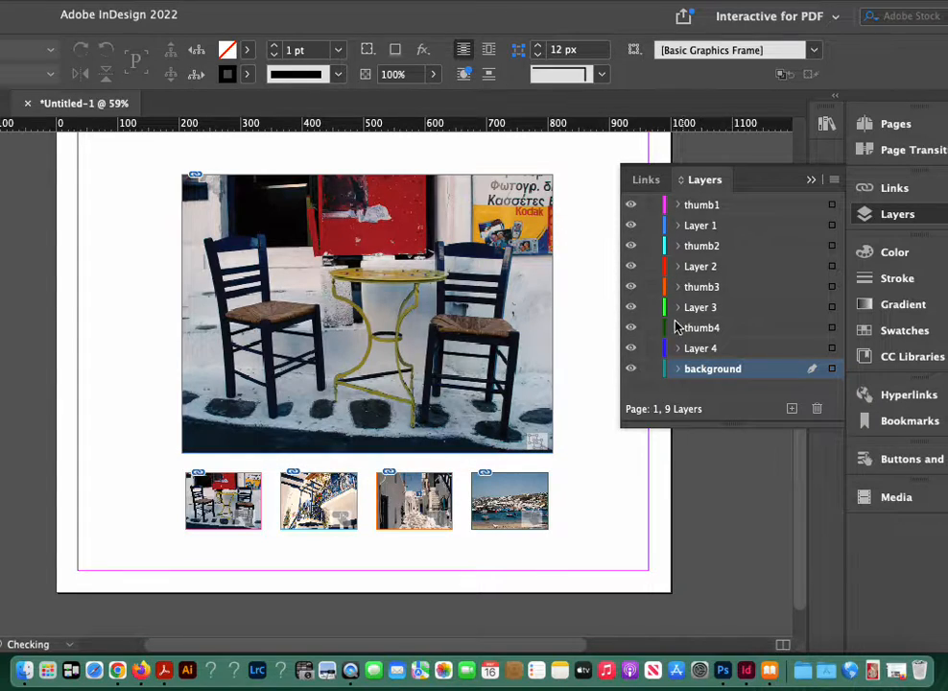
Step: Zoom out to 50% and resize the application window so the tools, the whole page and the panels fit on screen
key("super+minus")
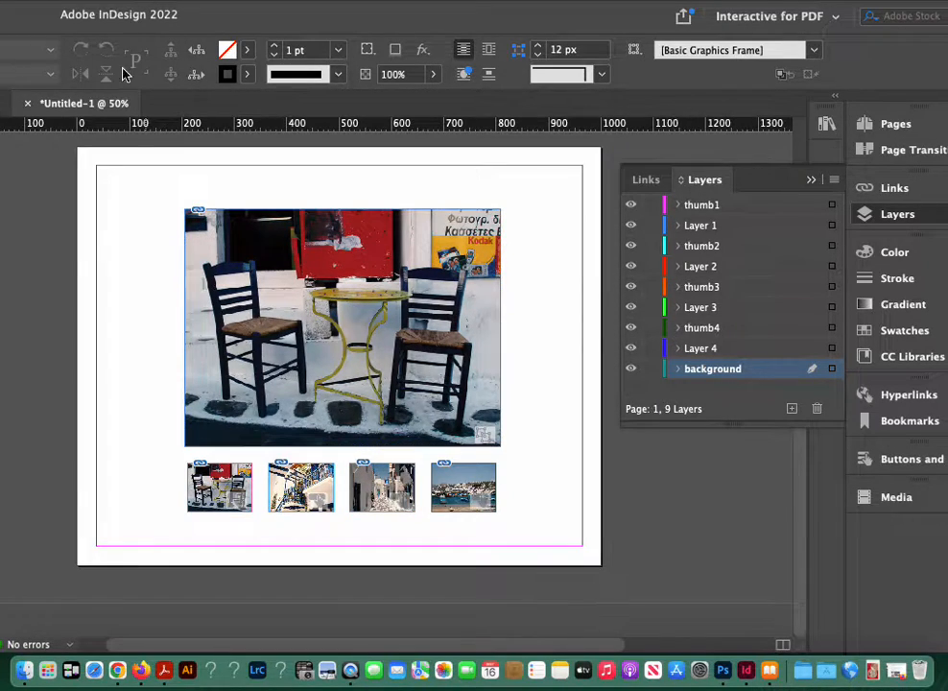
left_click_drag(523, 29, 317, 42)
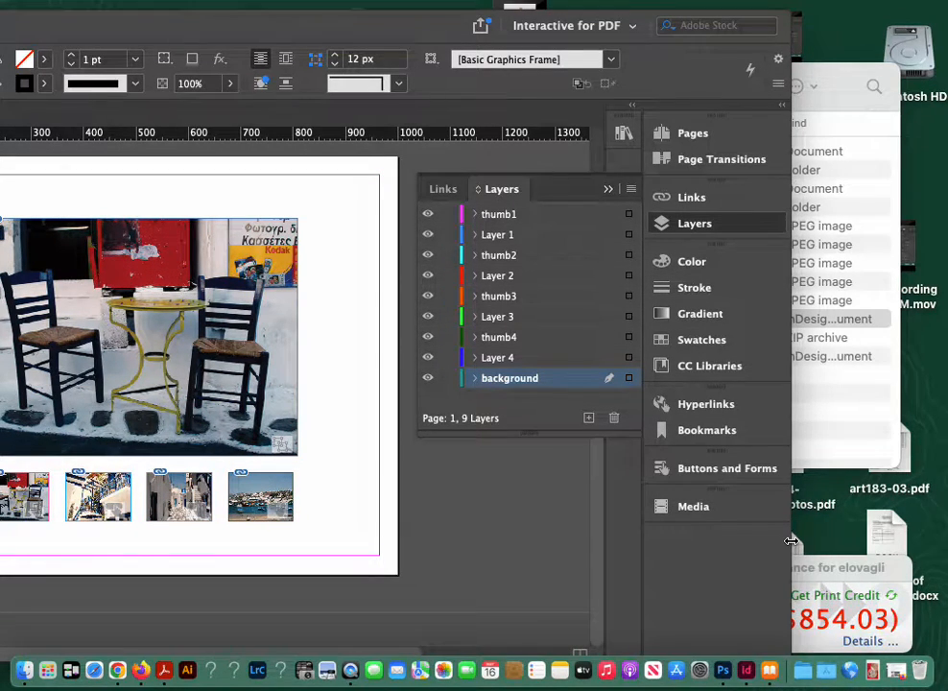
left_click_drag(790, 542, 419, 461)
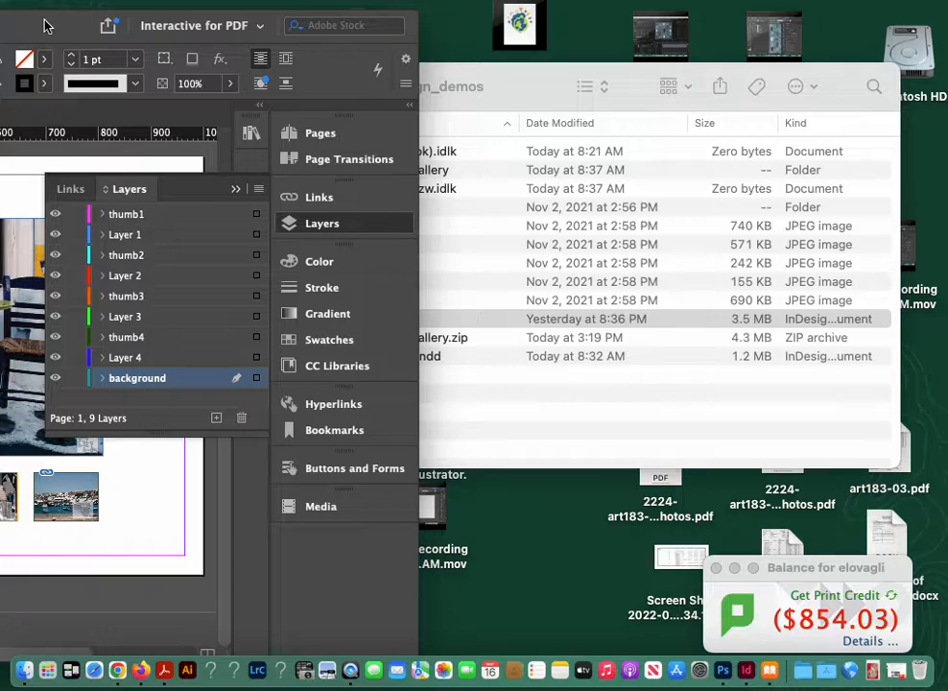
left_click_drag(45, 20, 581, 17)
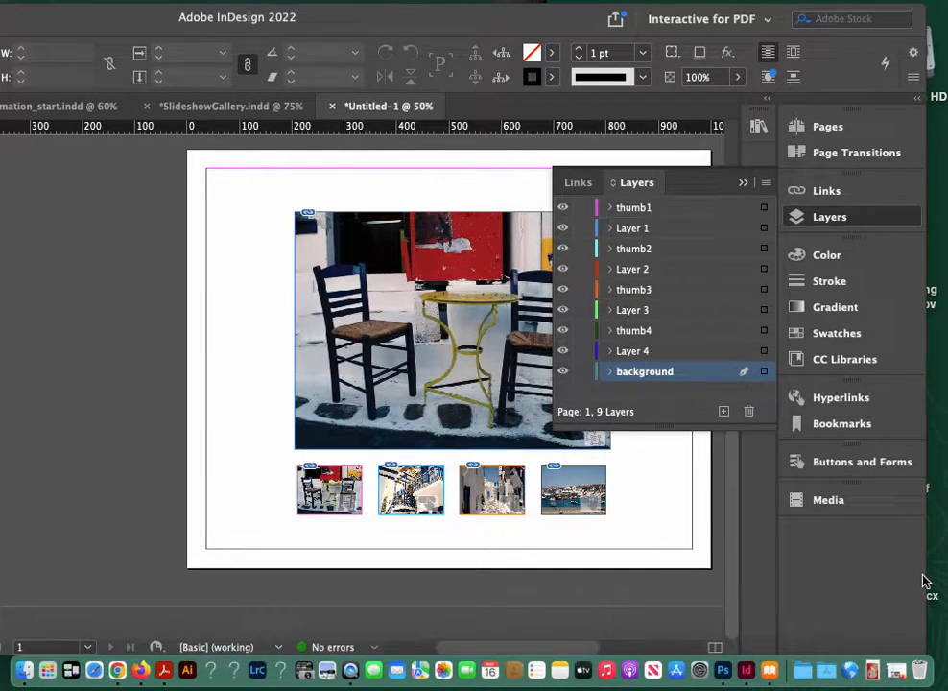
left_click_drag(926, 574, 526, 575)
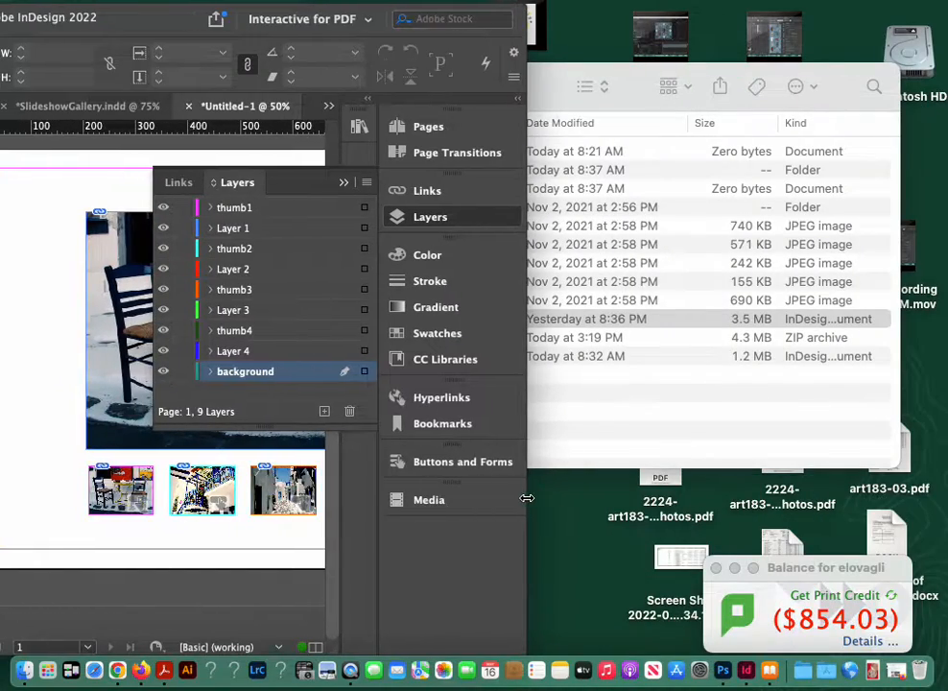
left_click_drag(179, 25, 300, 5)
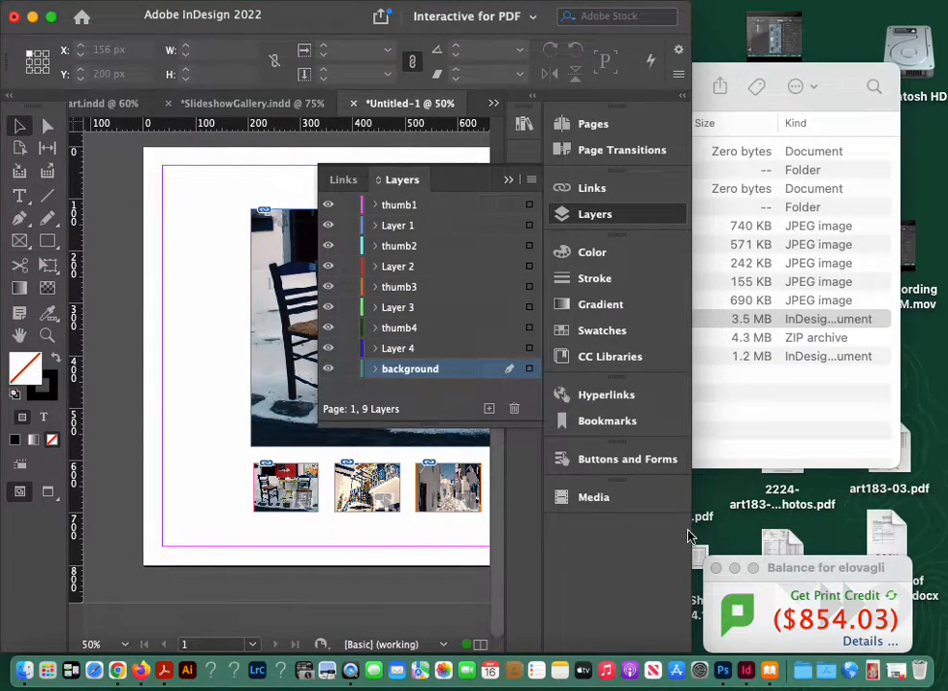
left_click_drag(692, 529, 939, 516)
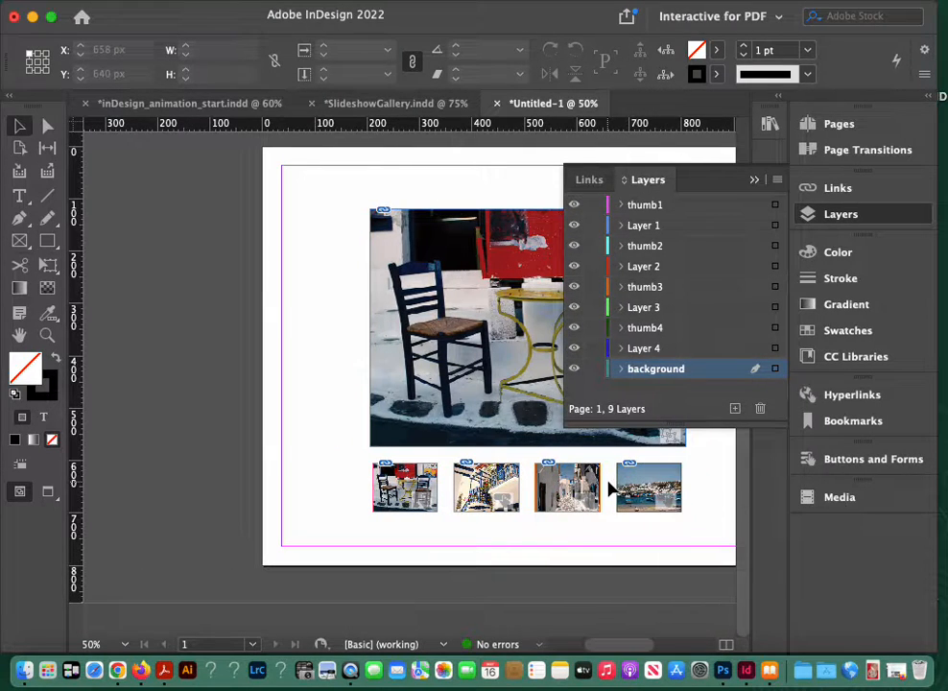
left_click_drag(504, 459, 373, 450)
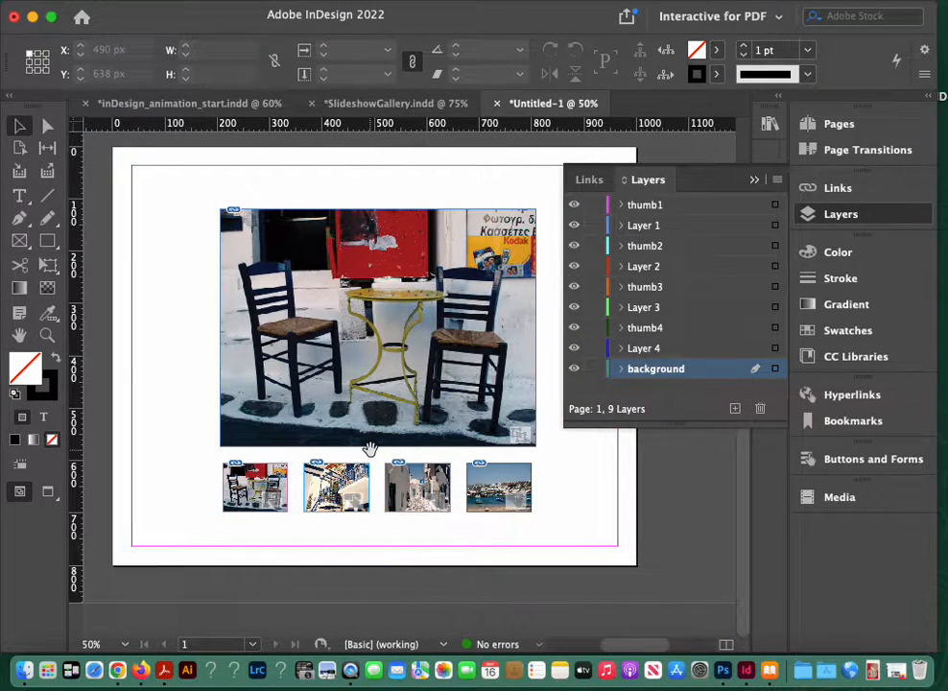
Step: Draw a 1000 × 800 px rectangle covering the whole page on the background layer and swap its fill and stroke
left_click(54, 247)
left_click_drag(115, 149, 637, 565)
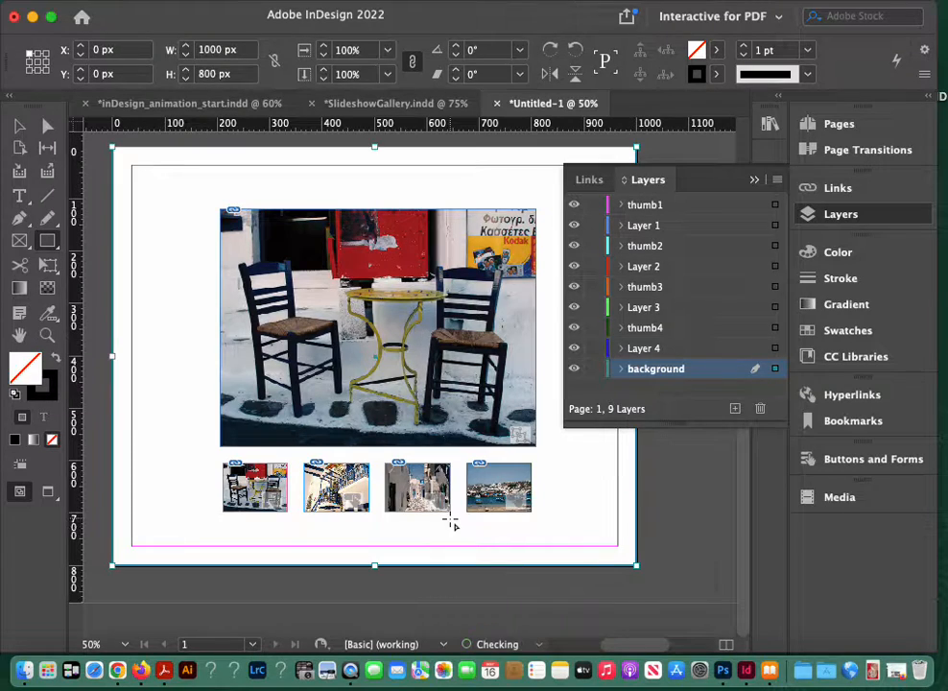
left_click(57, 357)
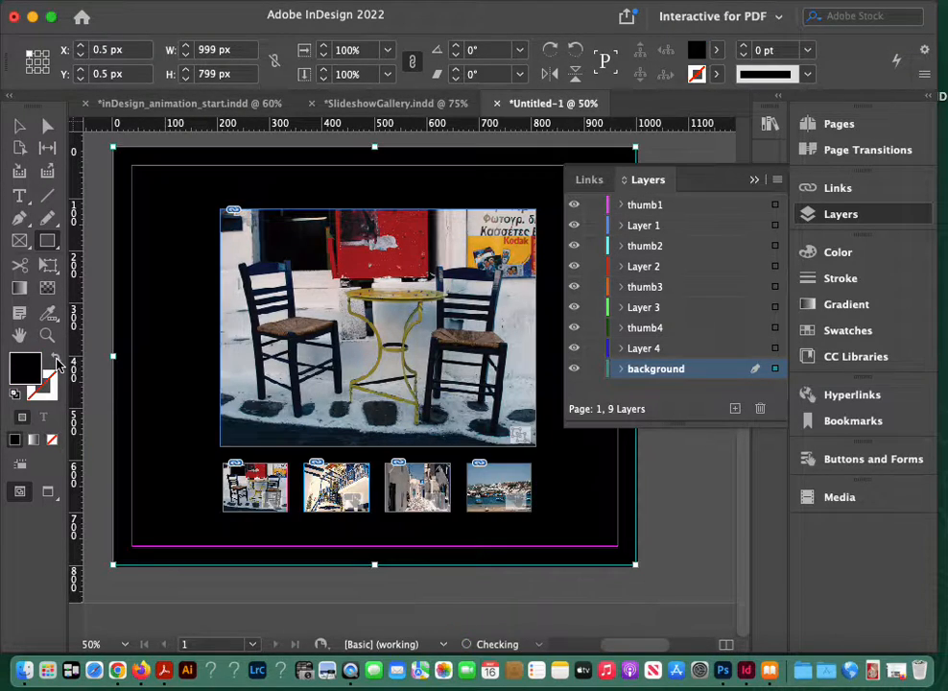
Step: Change the background rectangle's fill from black to a light turquoise blue in the Color Picker
double_click(24, 364)
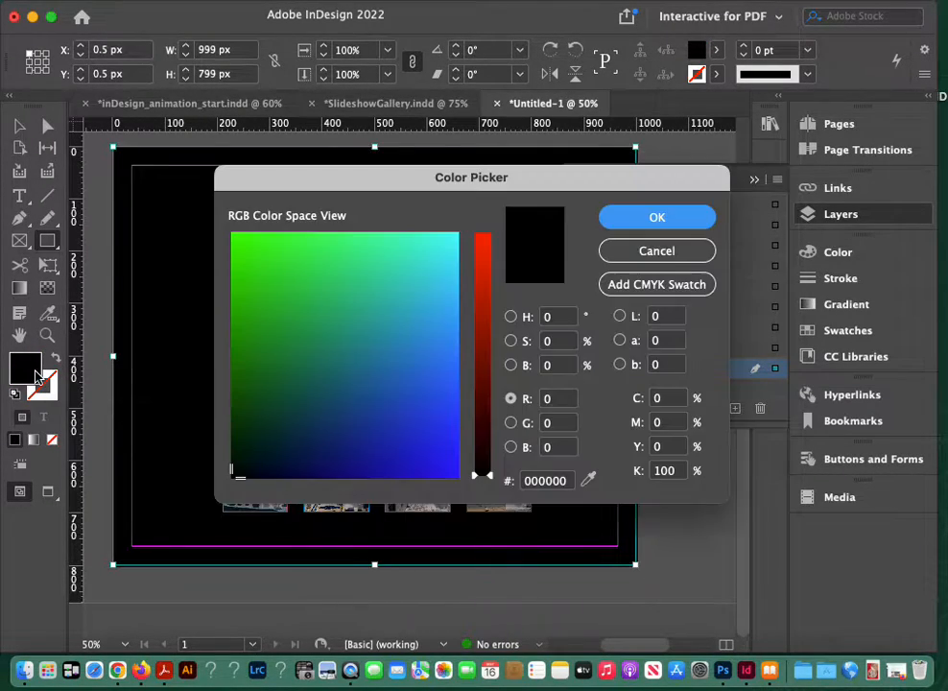
left_click(407, 274)
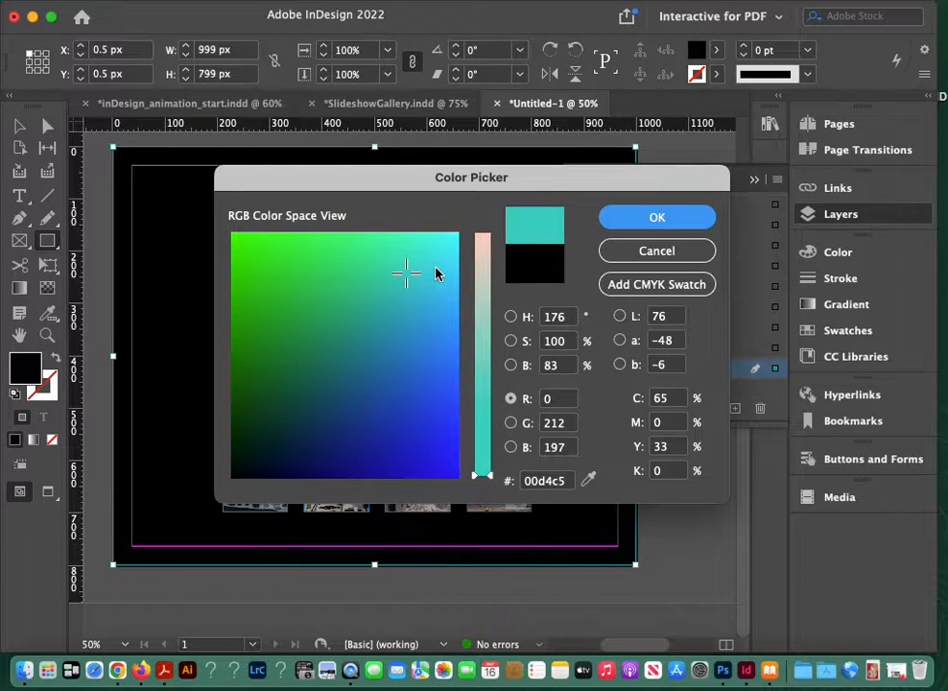
left_click(434, 265)
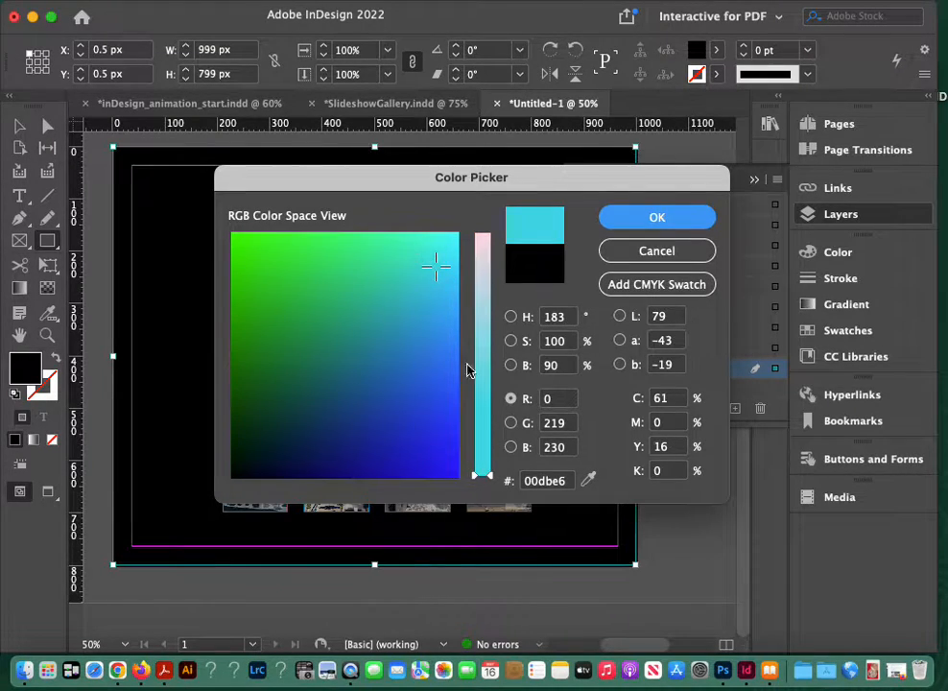
left_click_drag(491, 477, 492, 381)
left_click(604, 224)
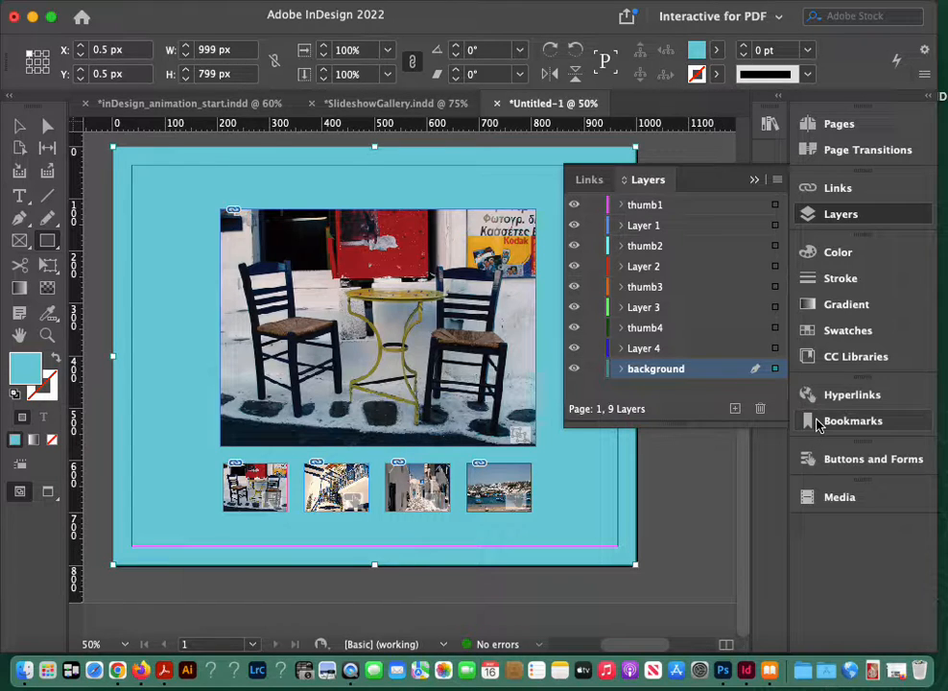
Step: Preview the slideshow's interactivity, test switching the large photo with each of the four thumbnail buttons, and close the preview
left_click(839, 458)
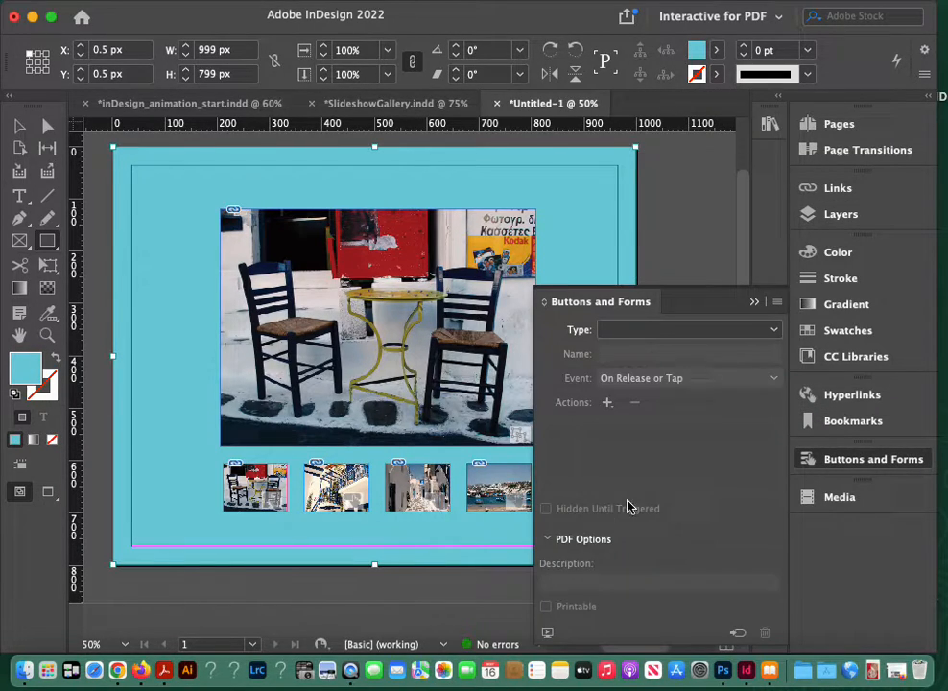
left_click(548, 635)
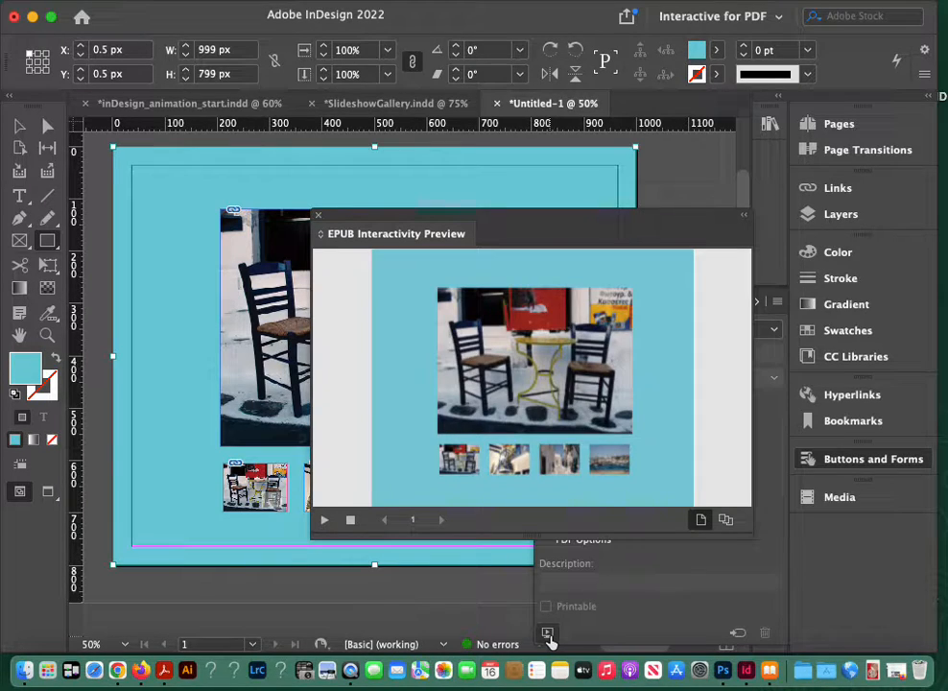
left_click(542, 467)
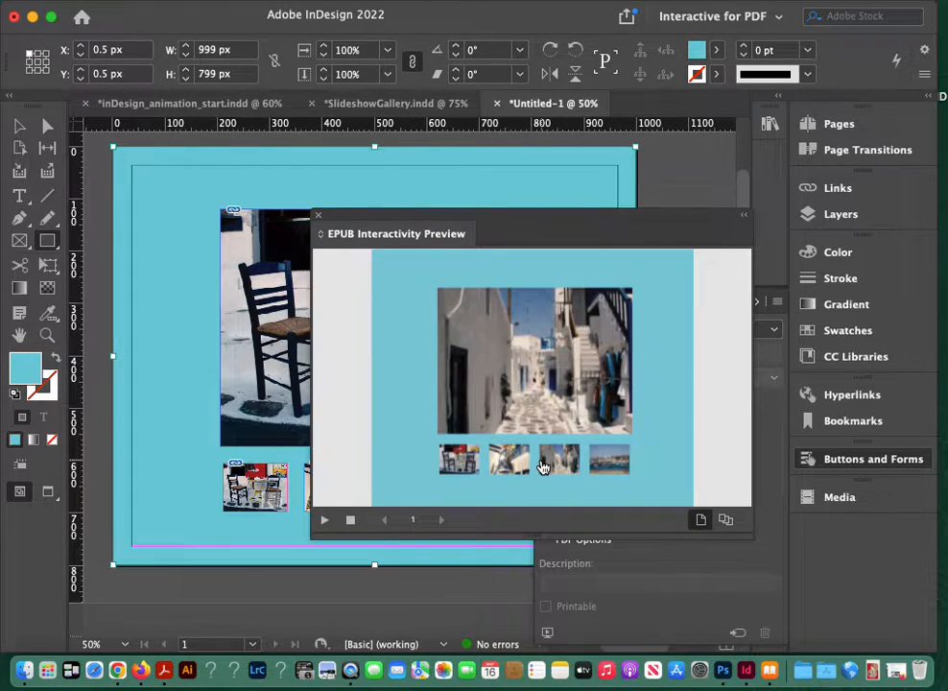
left_click(497, 470)
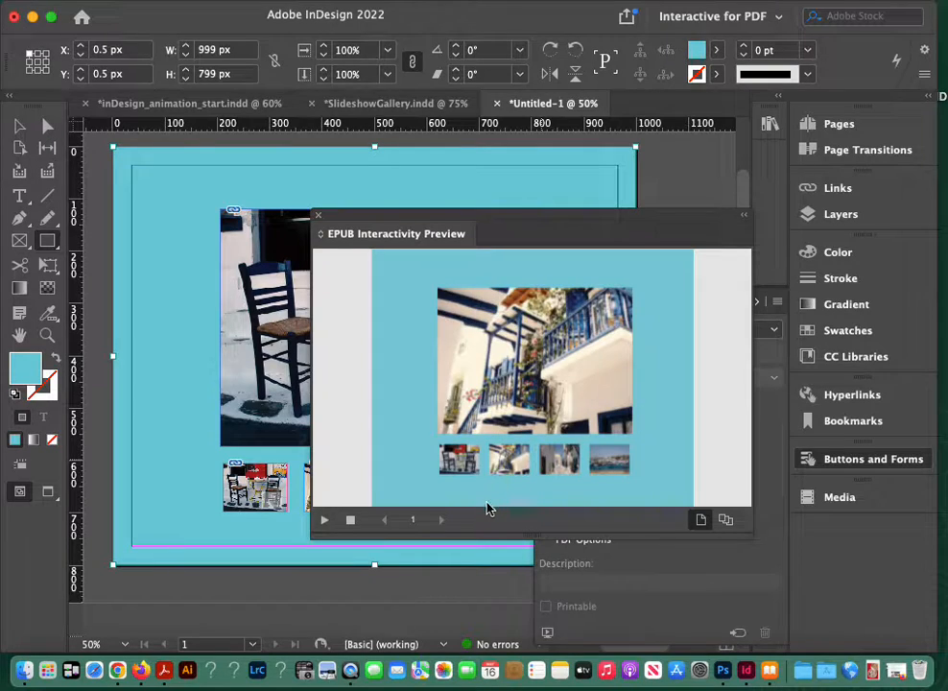
left_click(461, 467)
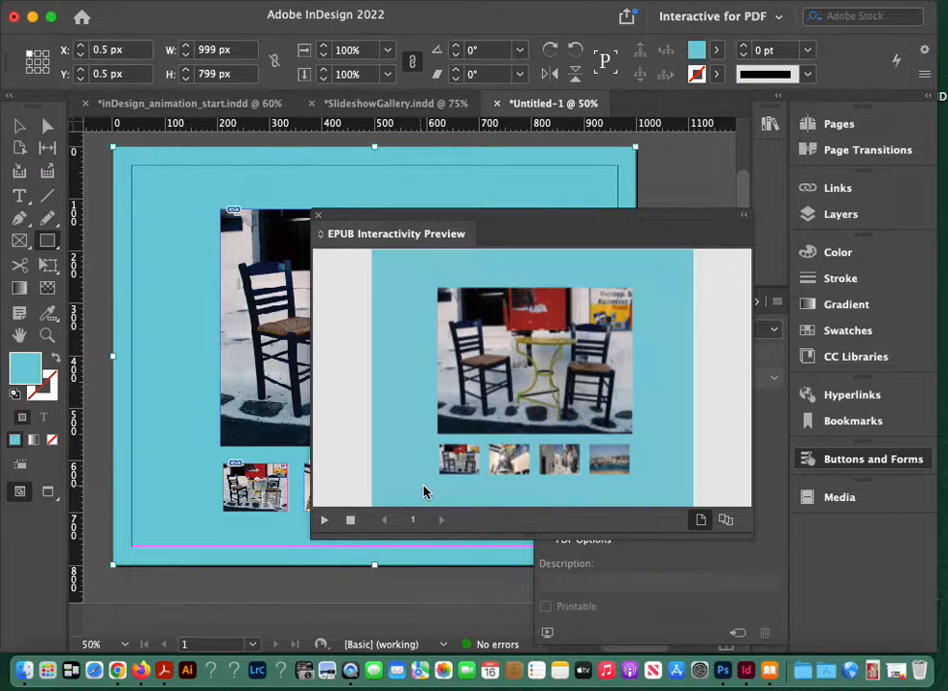
left_click(518, 464)
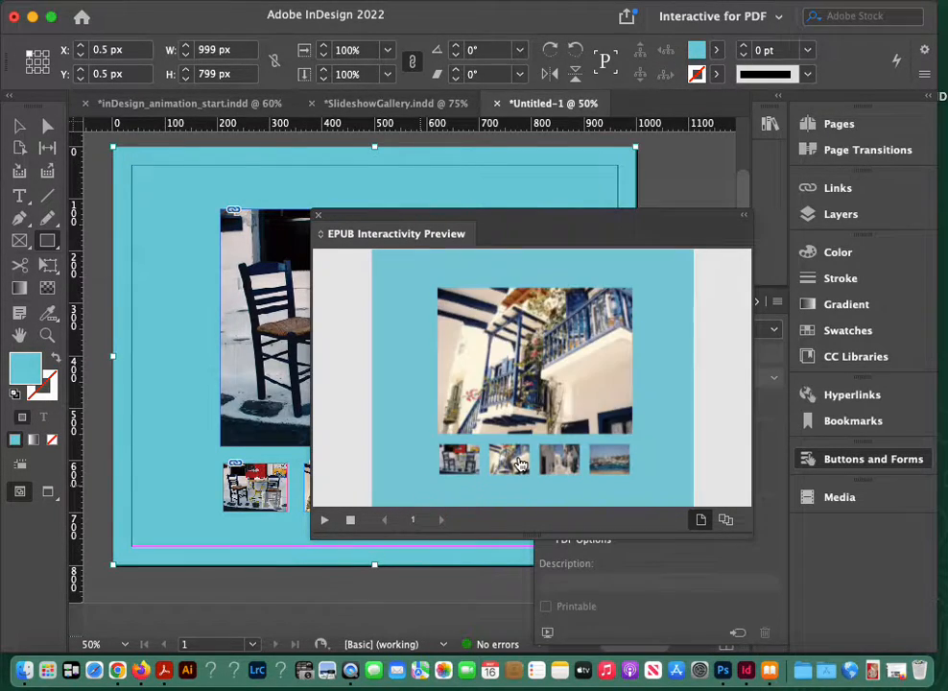
left_click(563, 464)
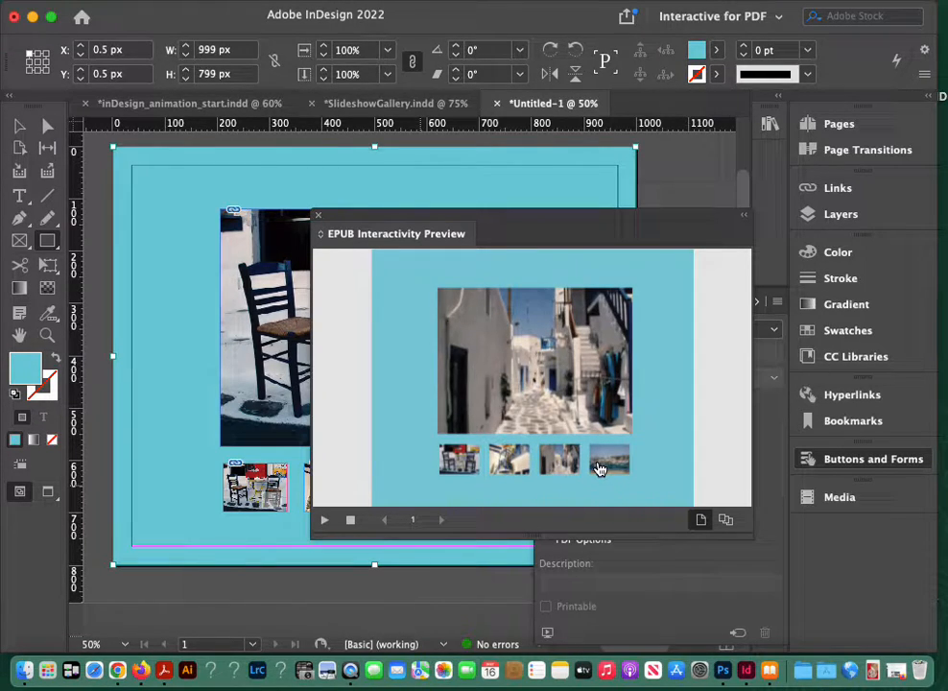
left_click(598, 468)
left_click(570, 459)
left_click(597, 467)
left_click(573, 457)
left_click(508, 457)
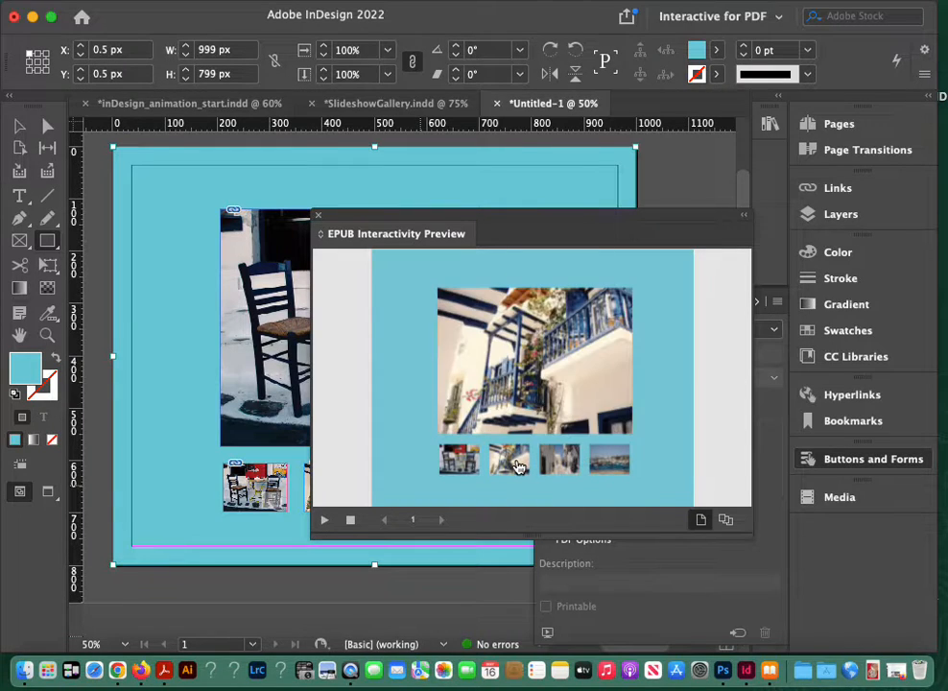
left_click(463, 462)
left_click(508, 459)
left_click(558, 458)
left_click(614, 458)
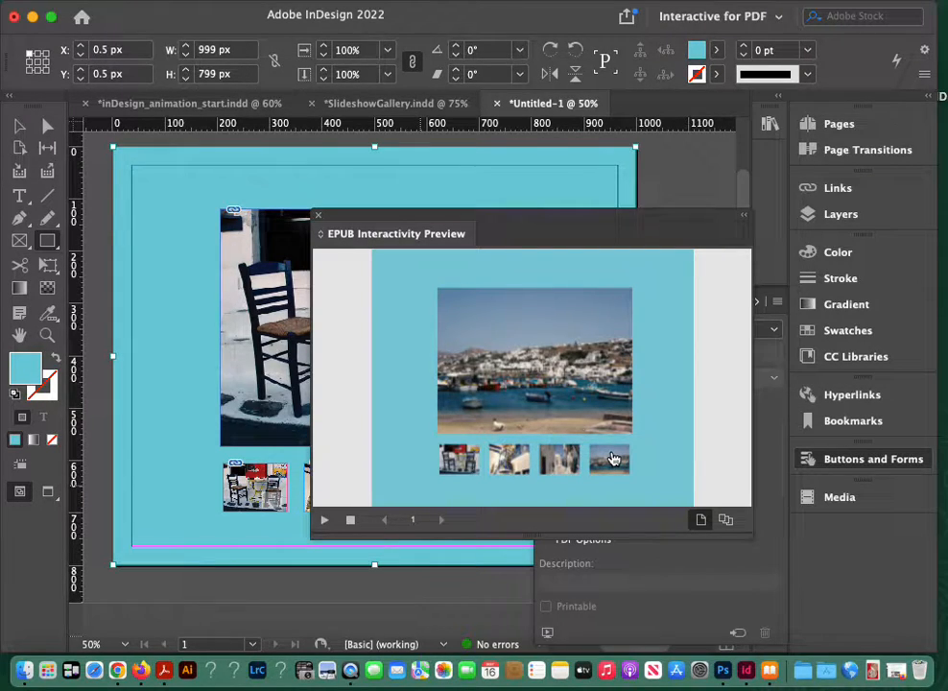
left_click(319, 216)
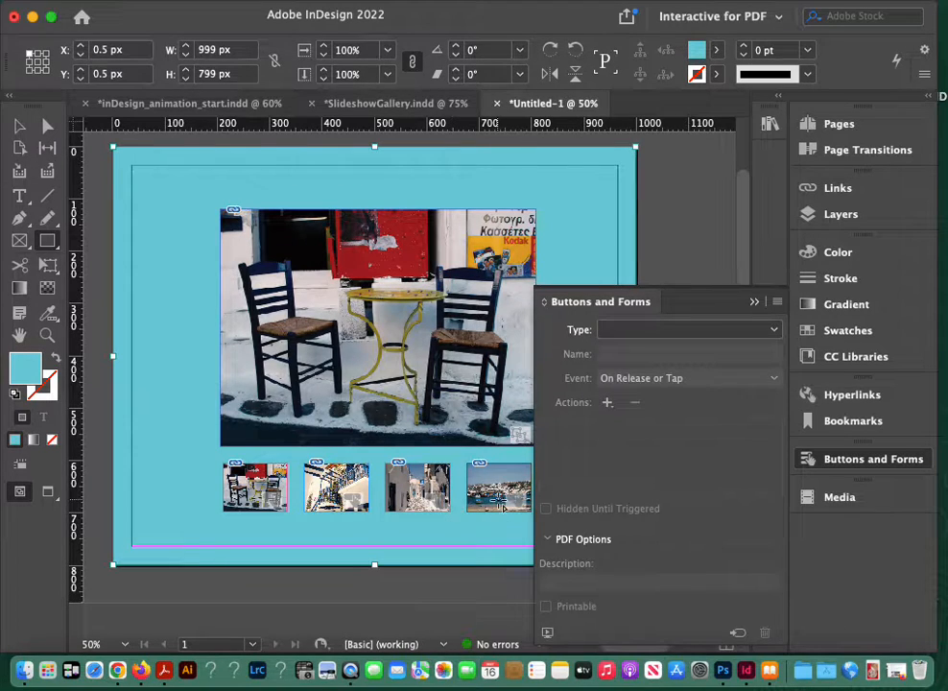
Step: Add an On Roll Over event to the thumb4 button with a Go To State action showing State 4 of mykonos
left_click(19, 125)
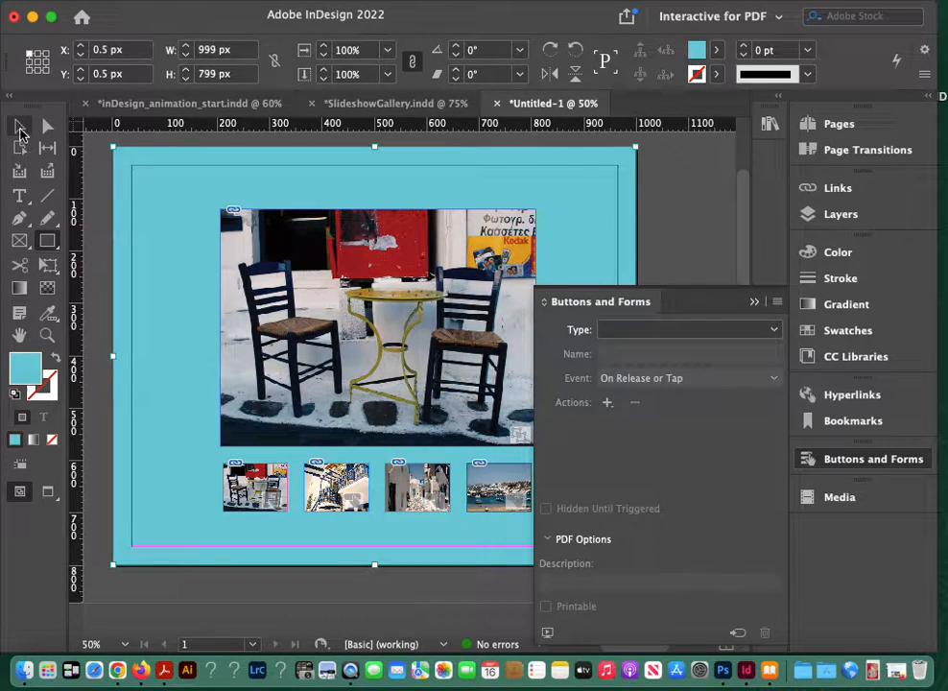
left_click(486, 505)
left_click(484, 509)
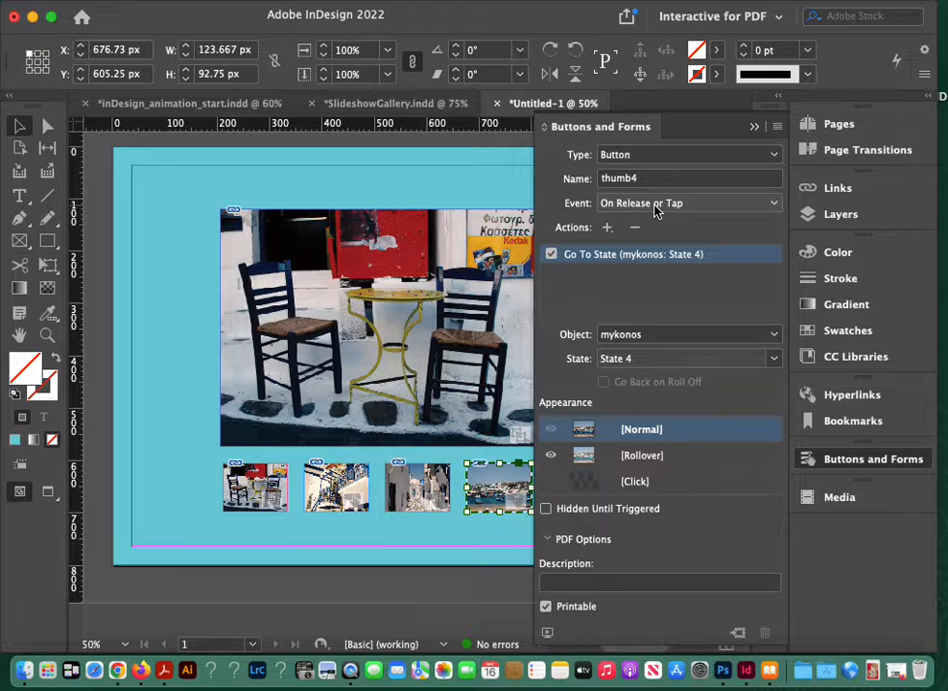
left_click(774, 204)
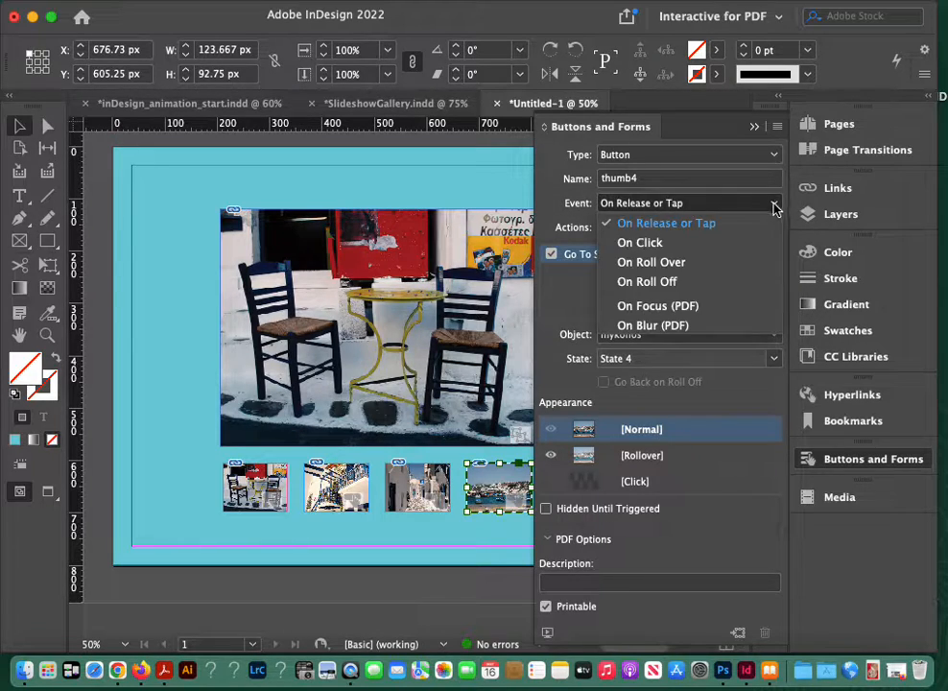
left_click(736, 263)
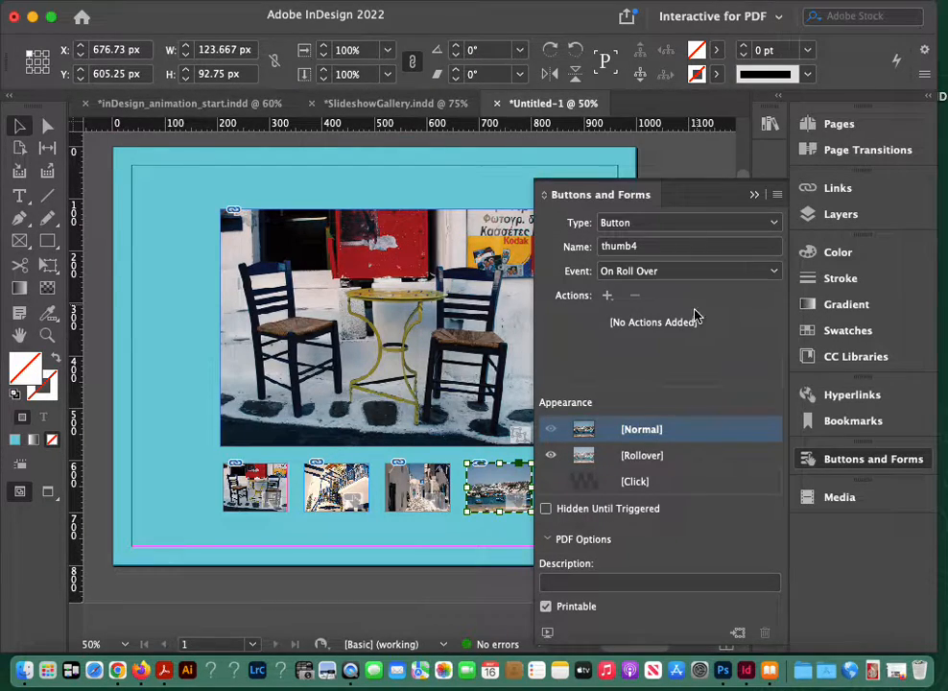
left_click(608, 295)
left_click(635, 386)
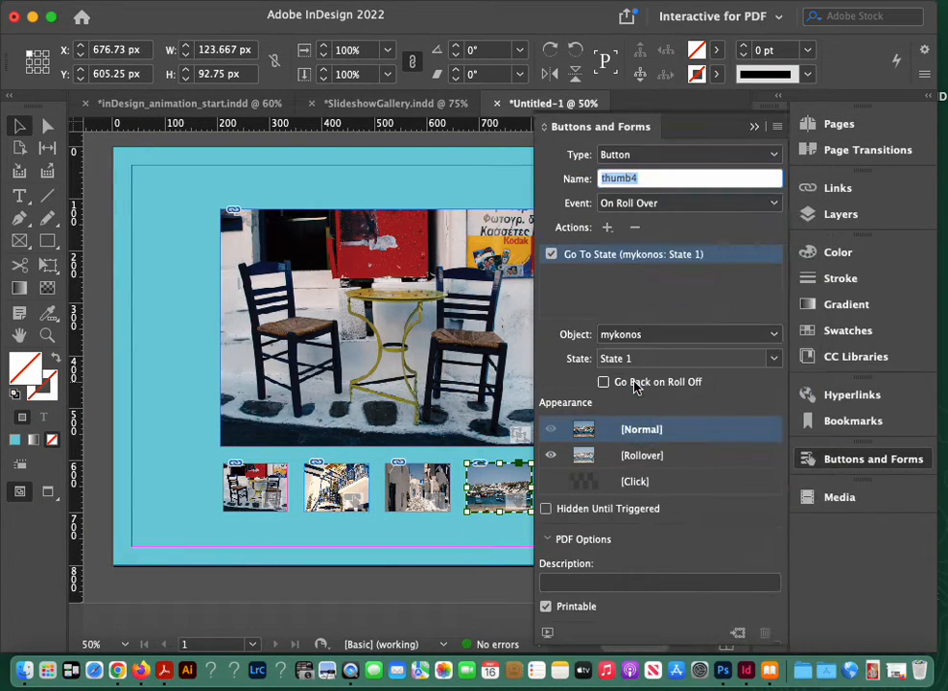
left_click(701, 363)
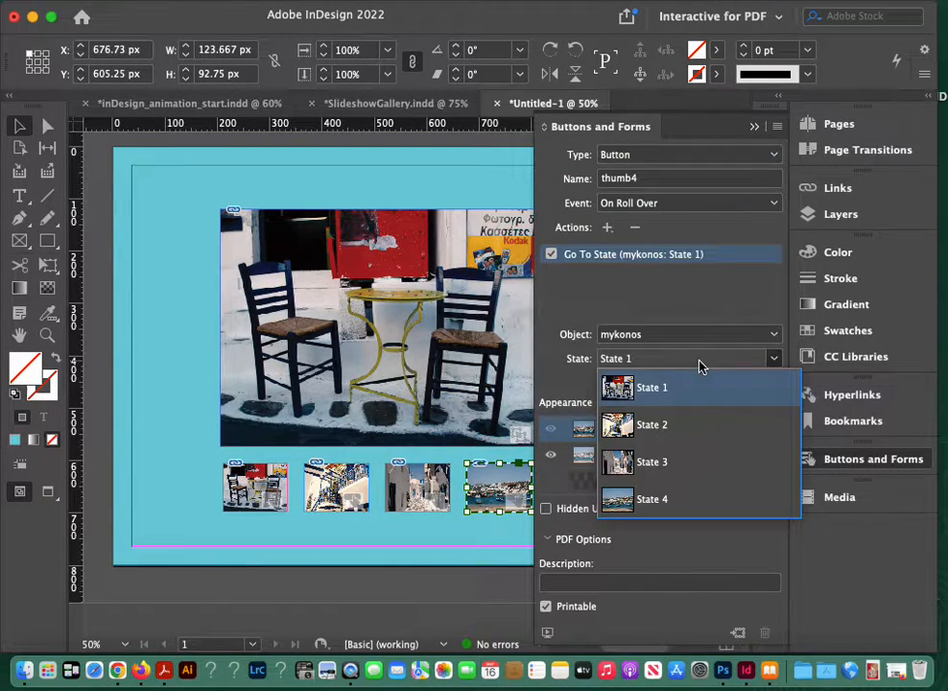
left_click(686, 498)
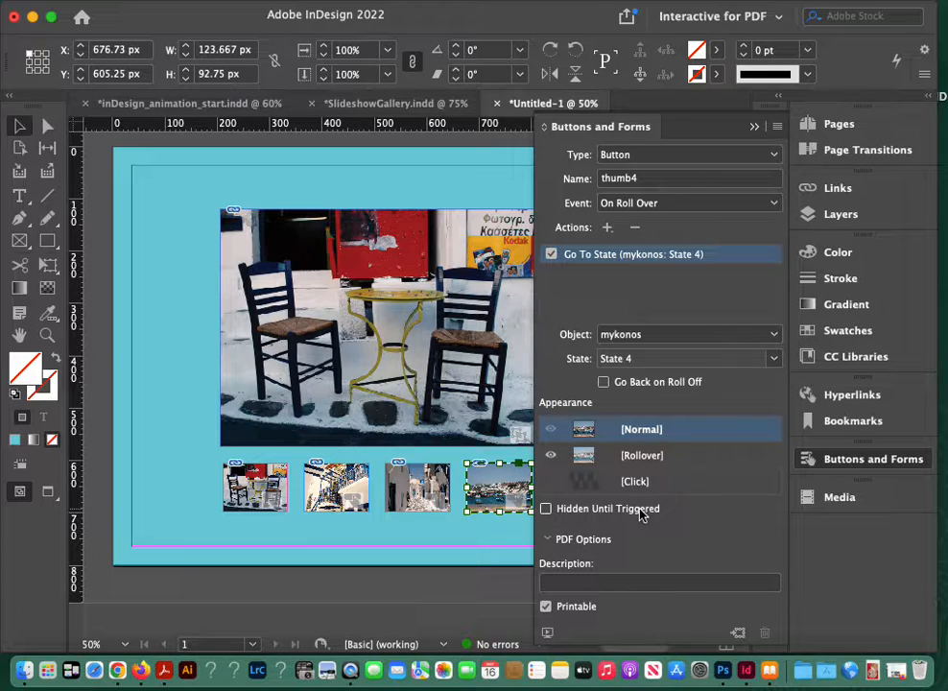
Step: Save the slideshow document as test on the Desktop in InDesign 2022 format
key("super+s")
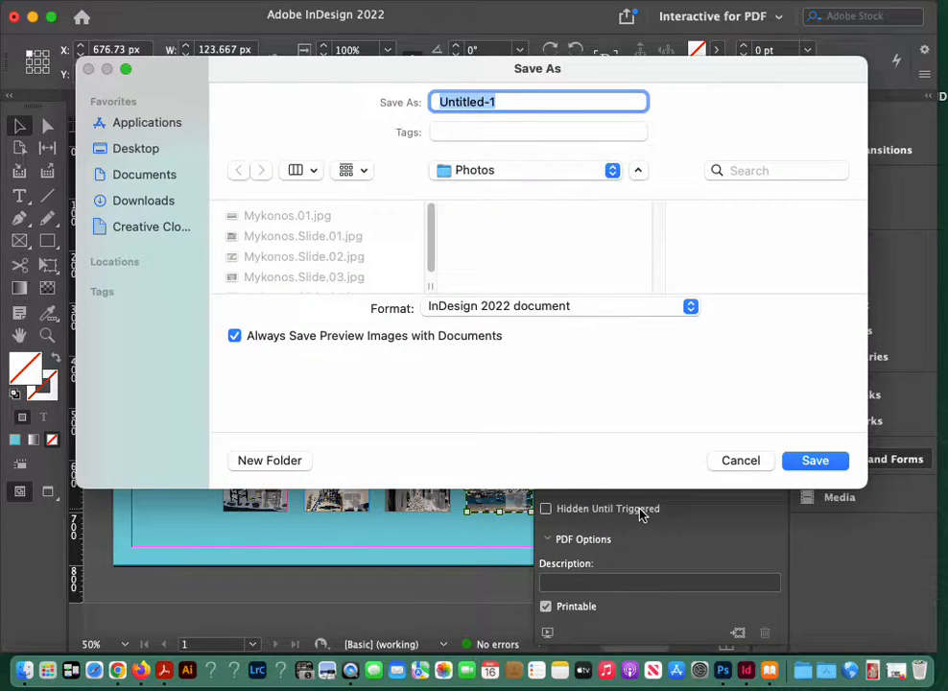
type("test")
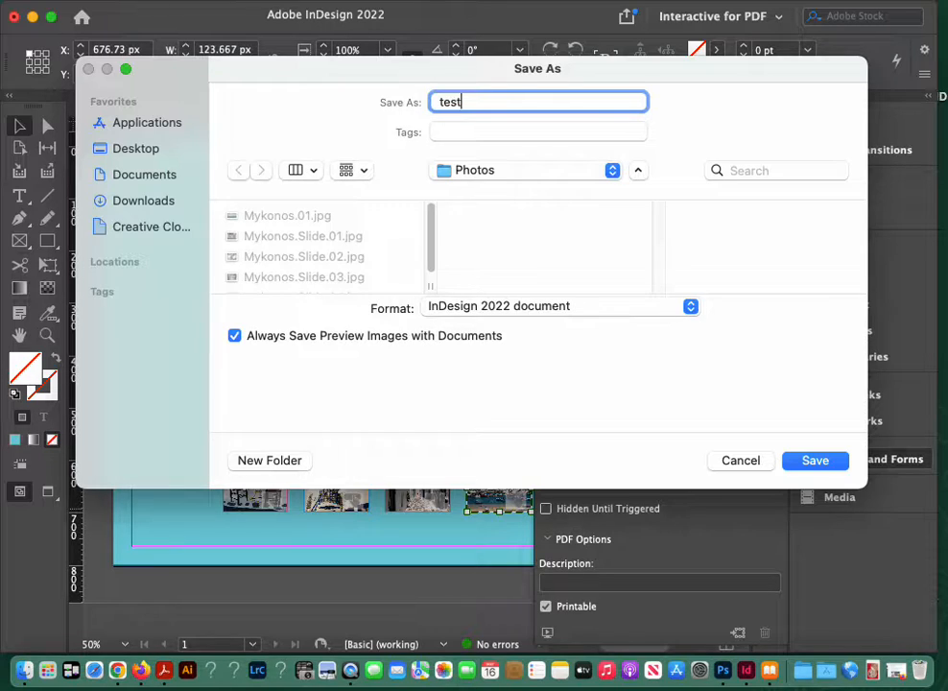
left_click(488, 174)
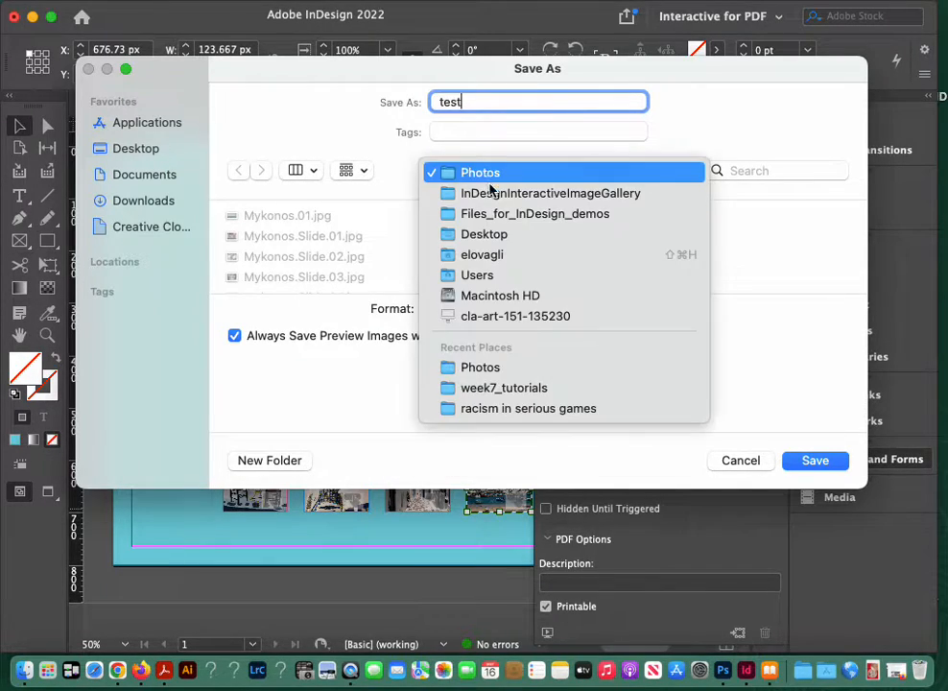
left_click(485, 234)
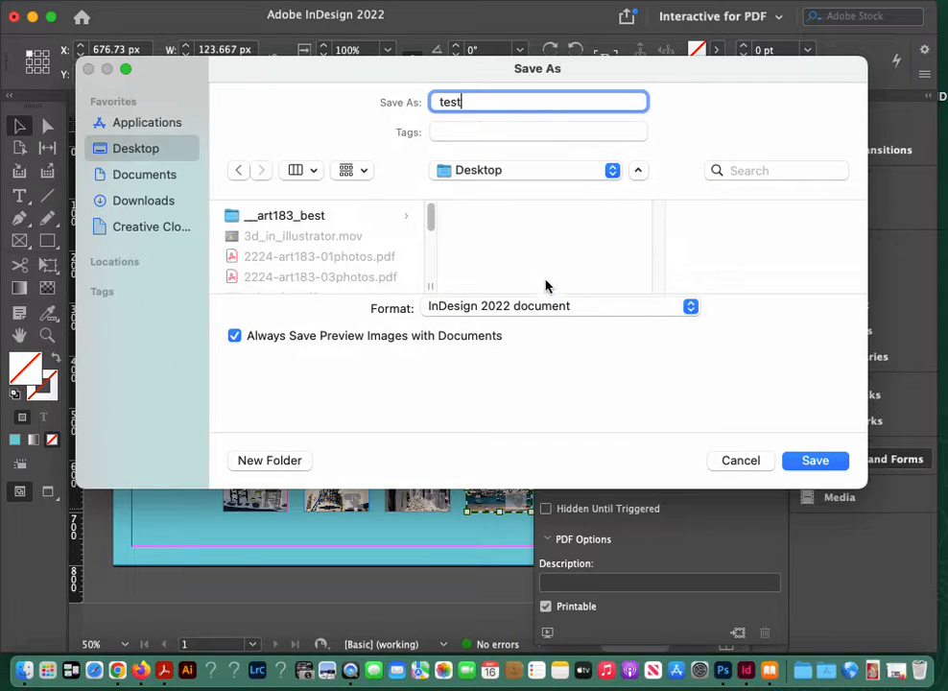
left_click(804, 465)
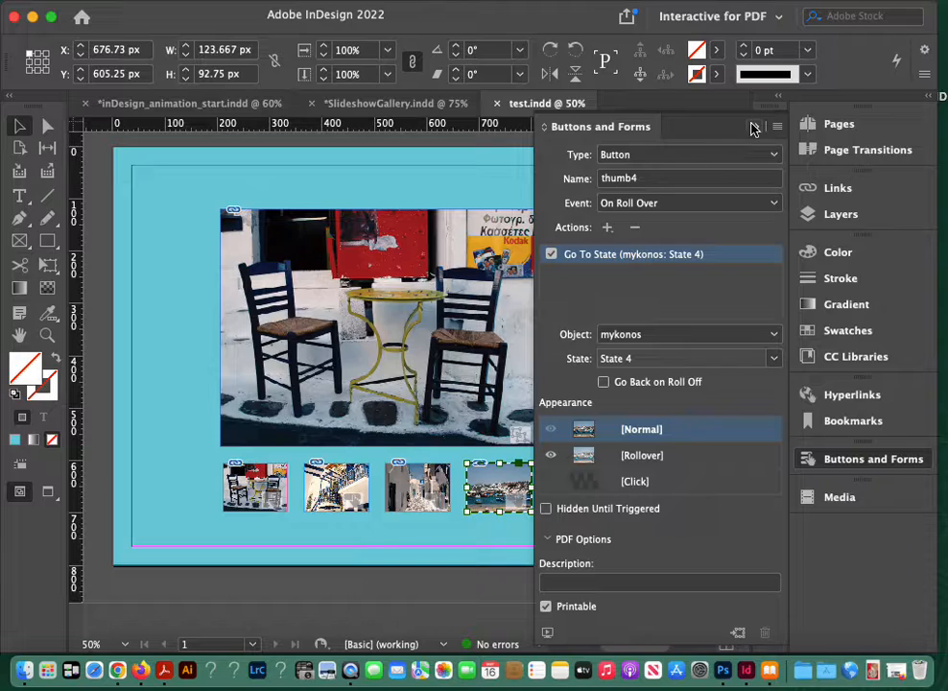
Step: Locate the saved test.indd on the desktop and reopen it in InDesign
left_click(753, 127)
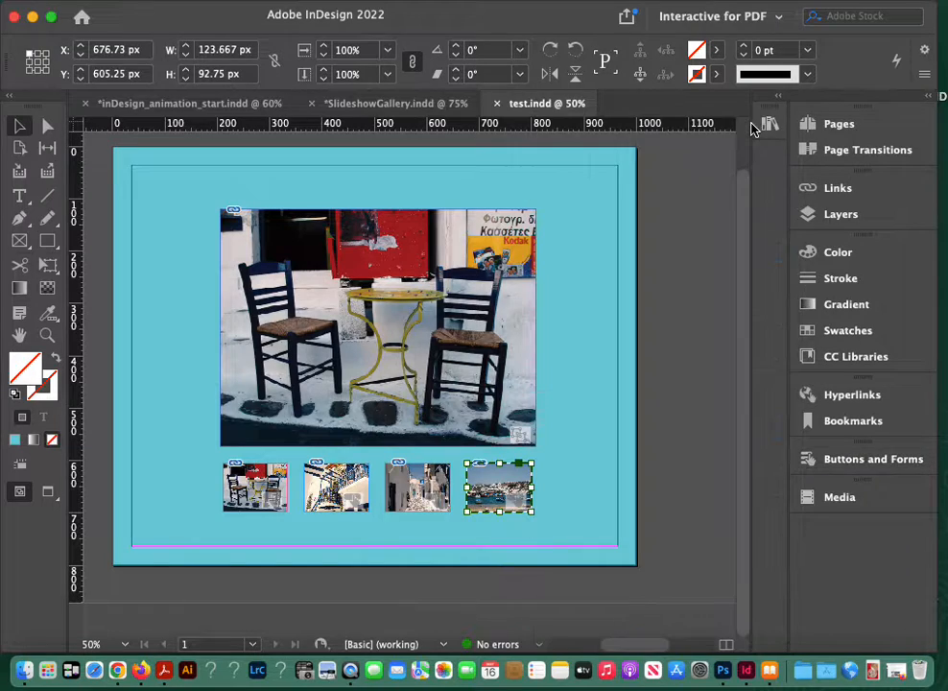
left_click(616, 380)
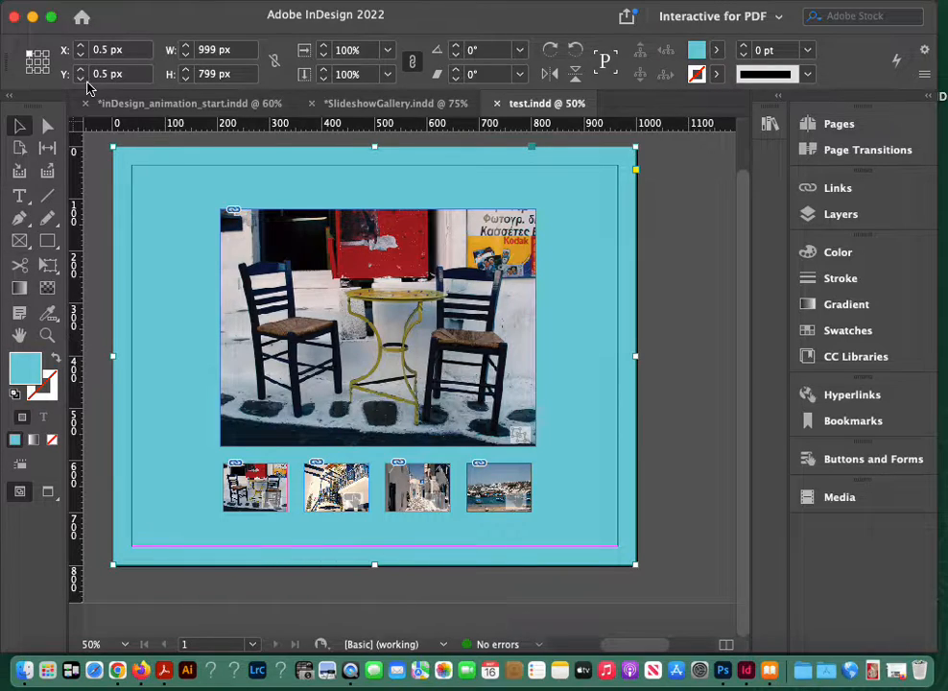
left_click(31, 19)
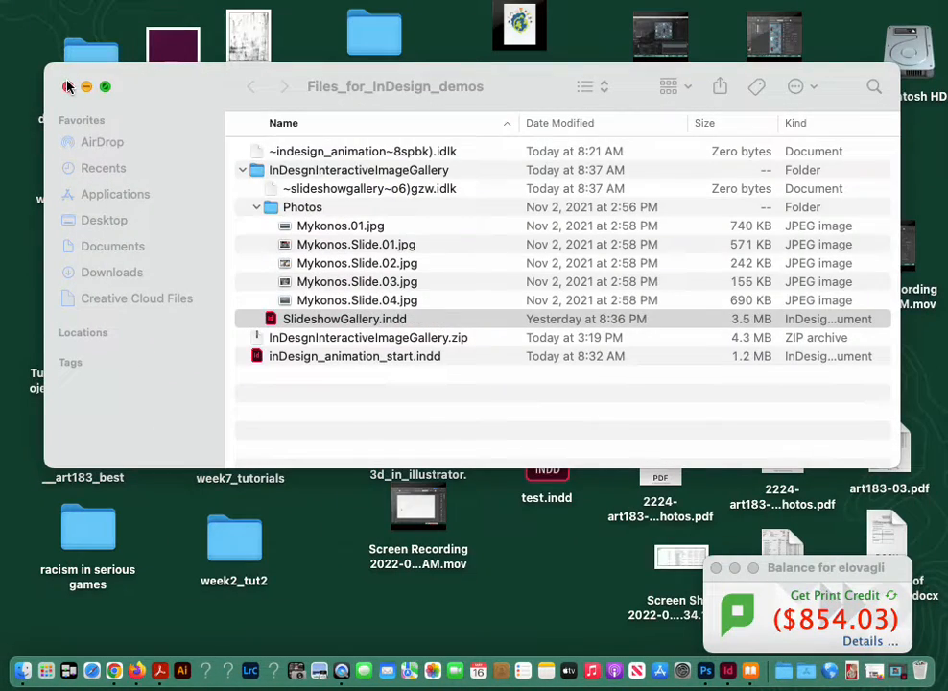
left_click(68, 86)
left_click(564, 451)
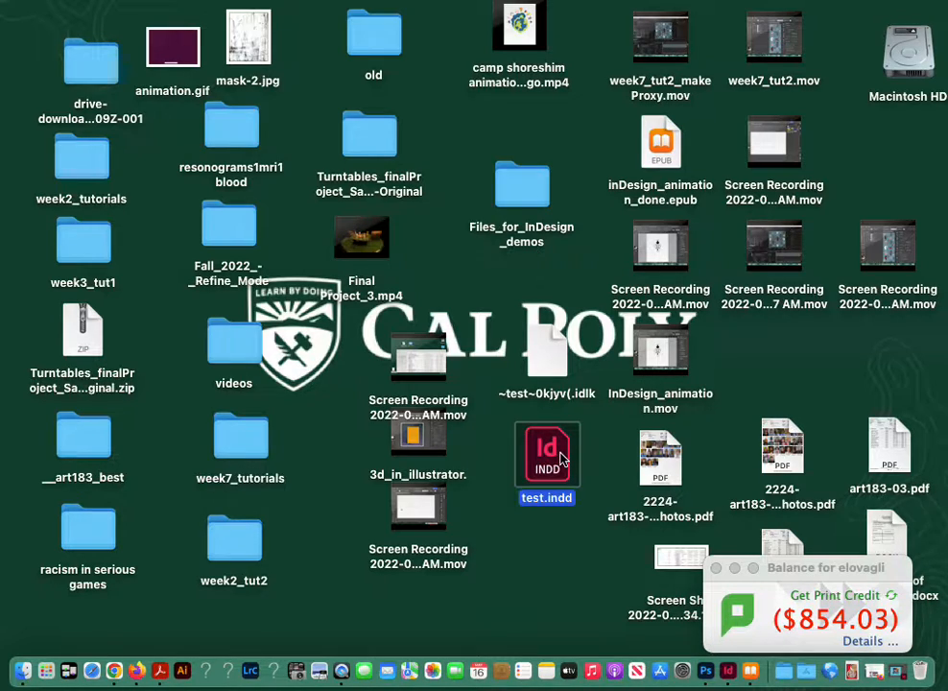
double_click(561, 460)
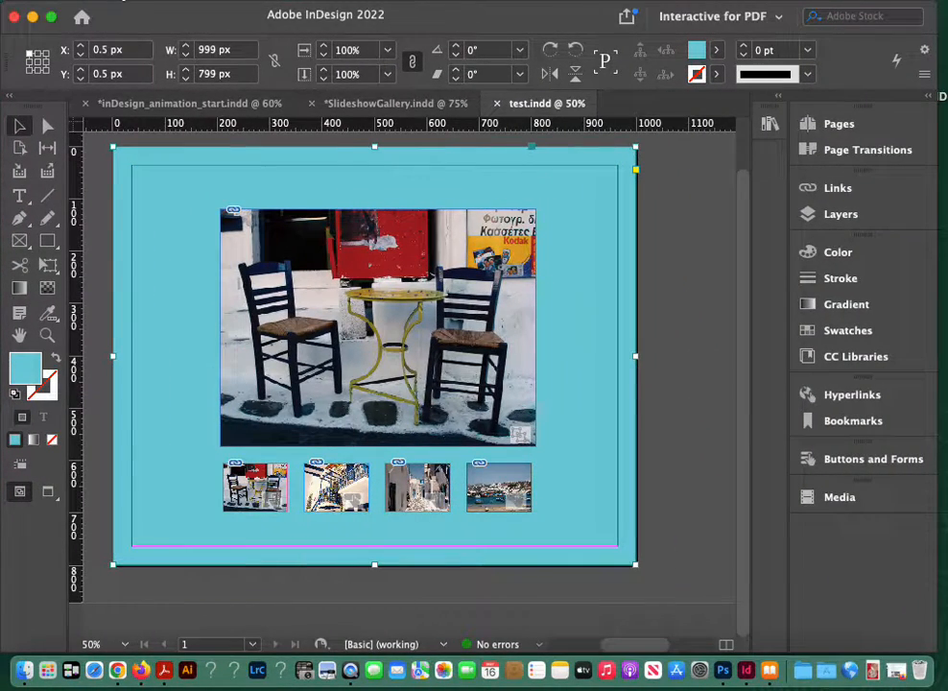
Step: Check the document for errors with Preflight, using the [Basic] (working) profile
left_click(113, 0)
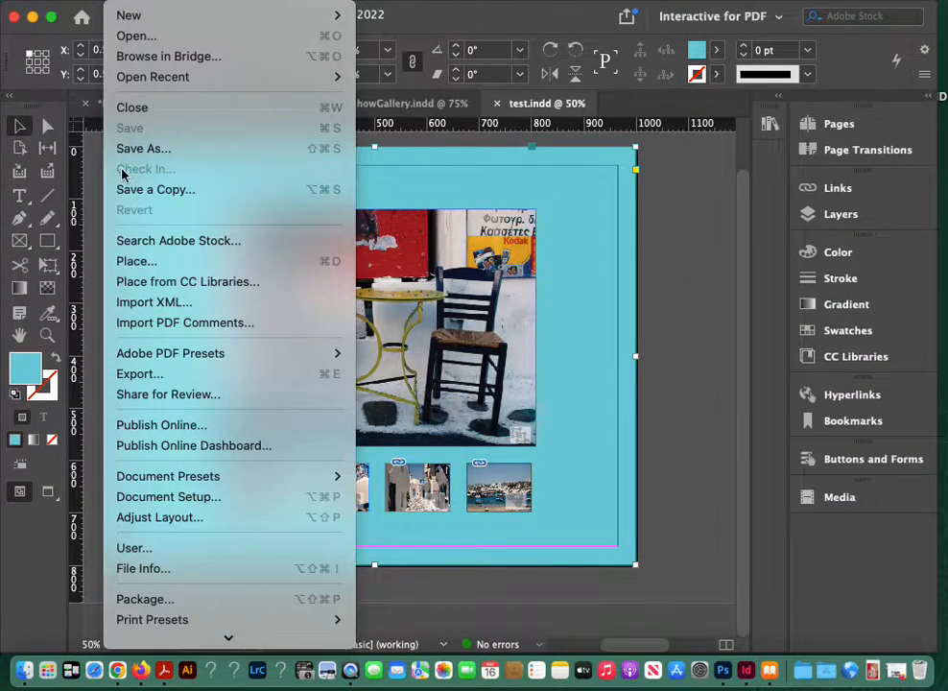
left_click(437, 624)
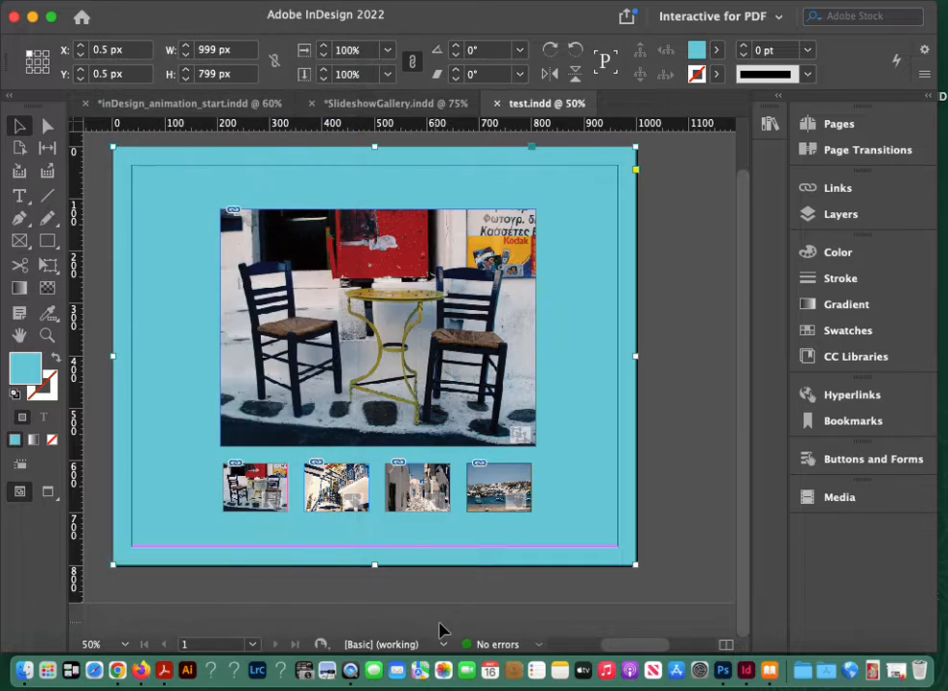
left_click(537, 646)
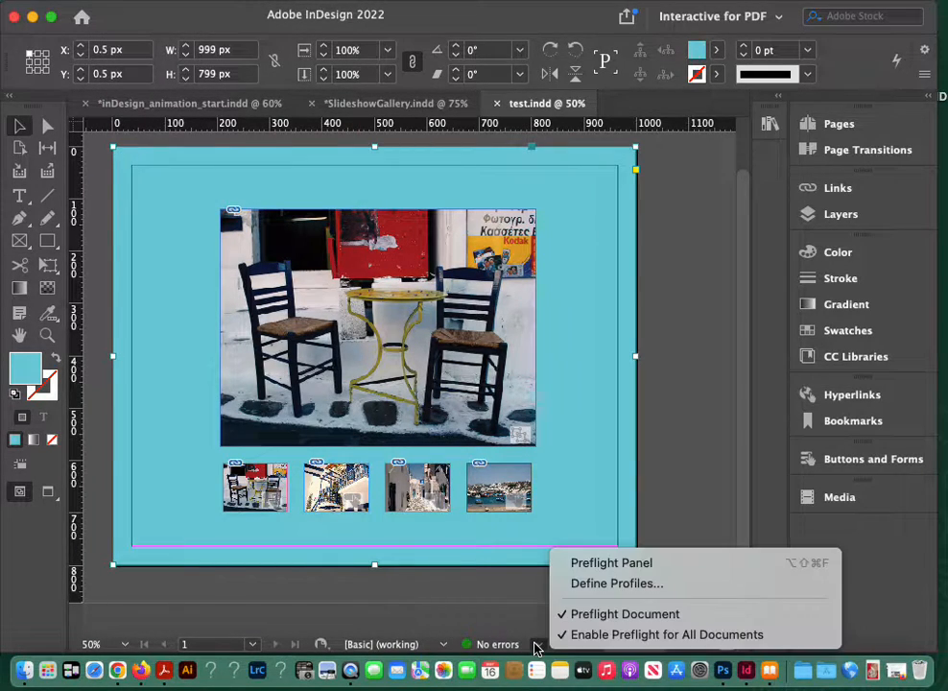
left_click(568, 566)
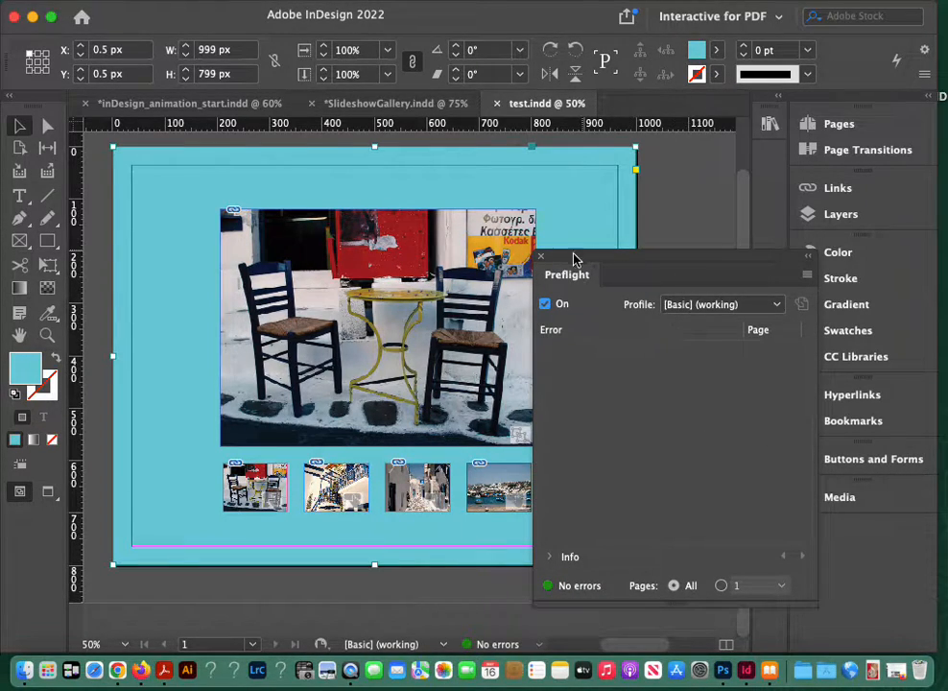
left_click(543, 259)
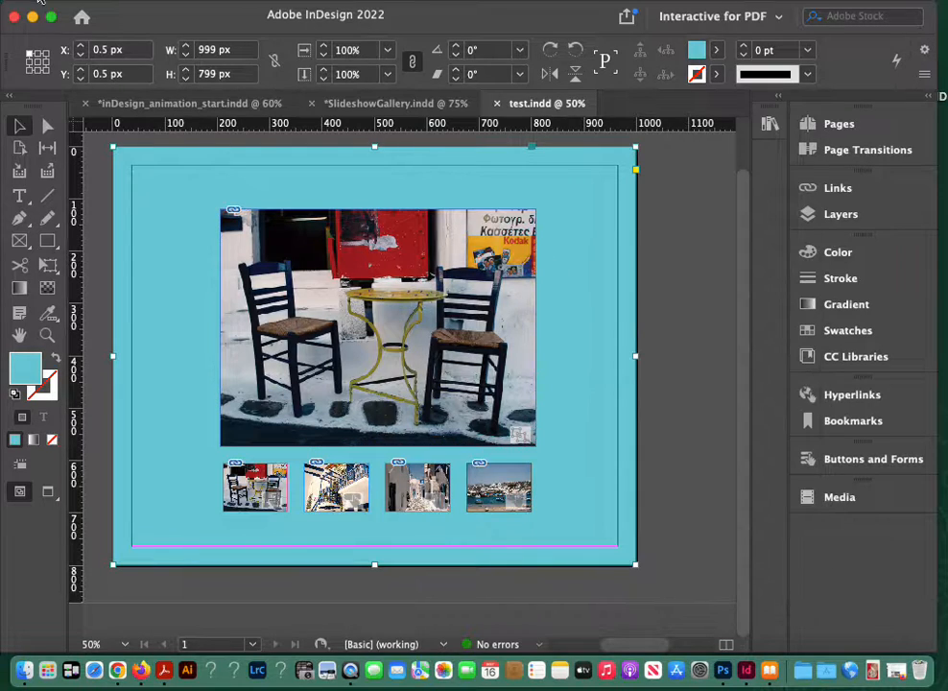
Step: Package the document into test Folder on the Desktop with fonts, linked graphics and IDML, leaving out the print PDF
left_click(120, 3)
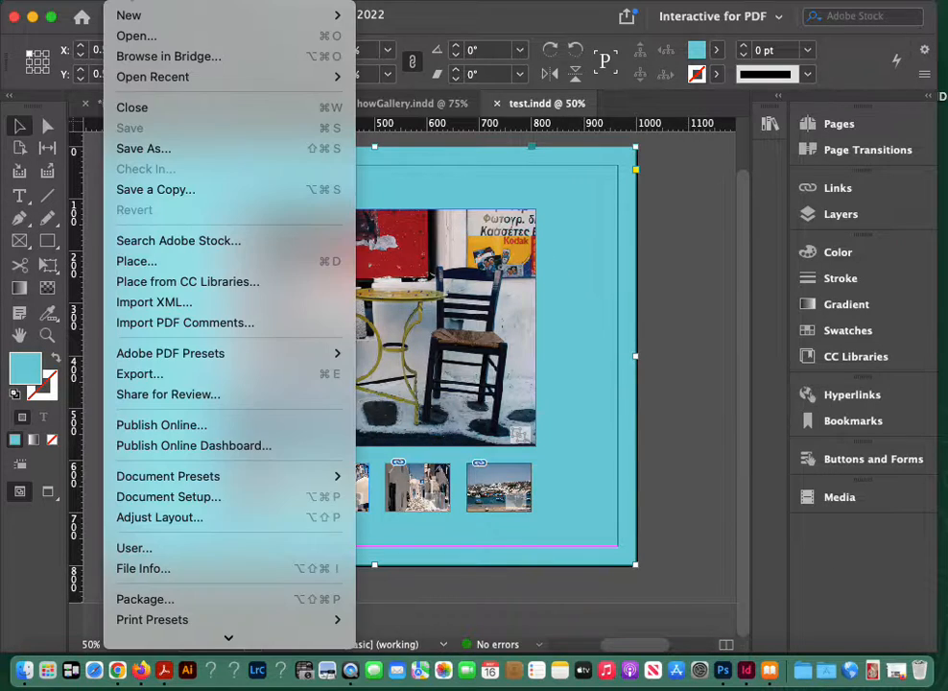
left_click(157, 575)
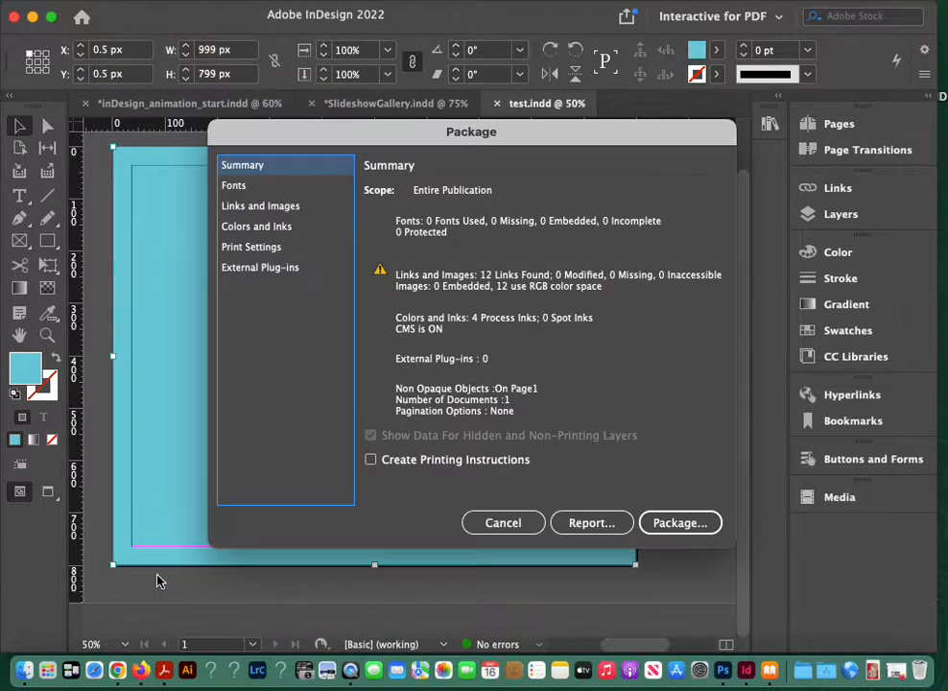
left_click_drag(562, 142, 735, 100)
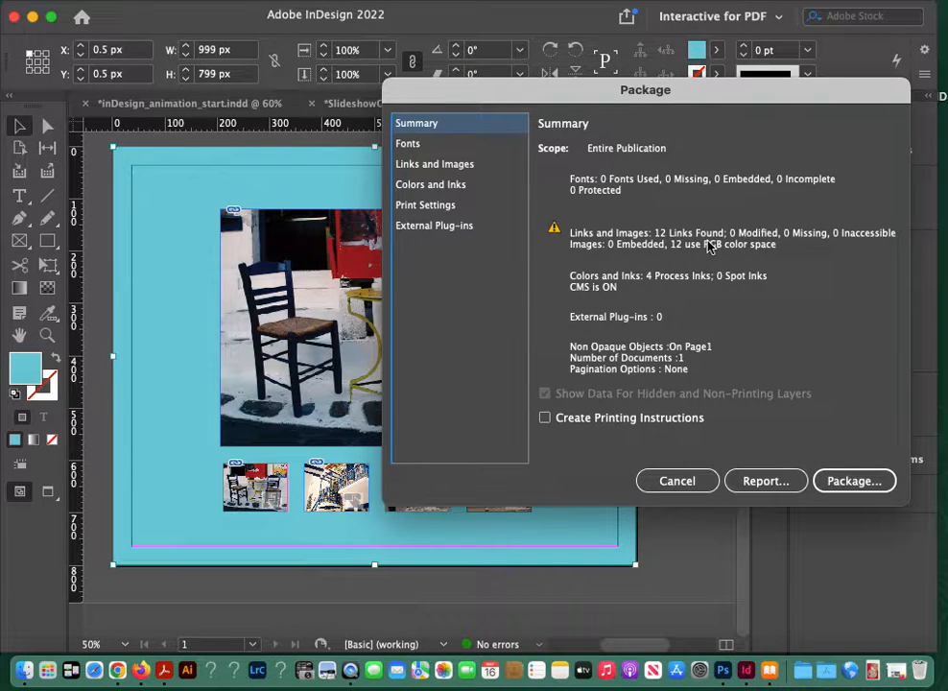
left_click(869, 490)
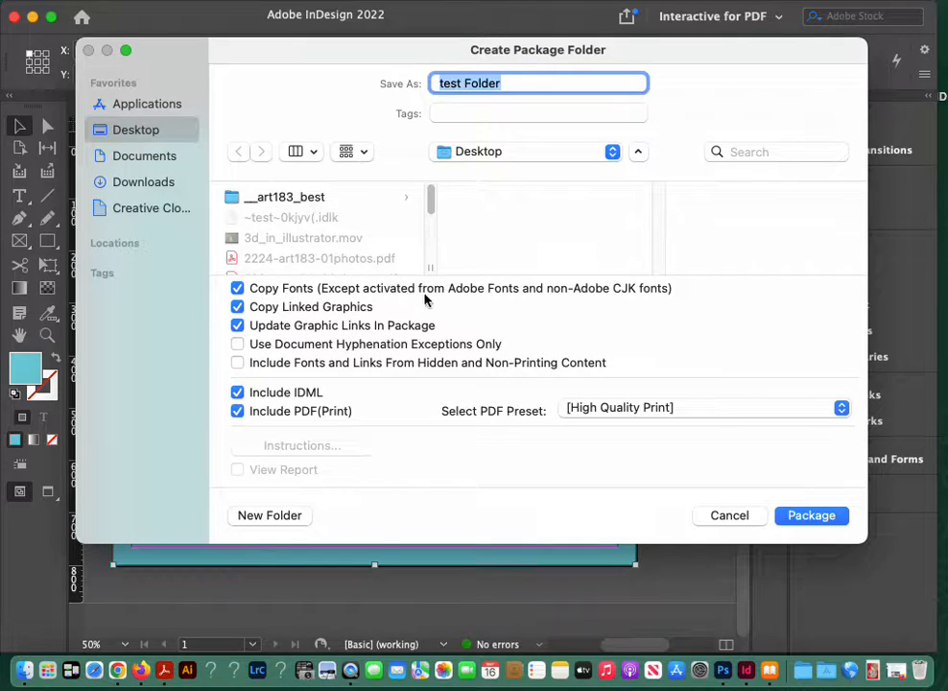
left_click(239, 413)
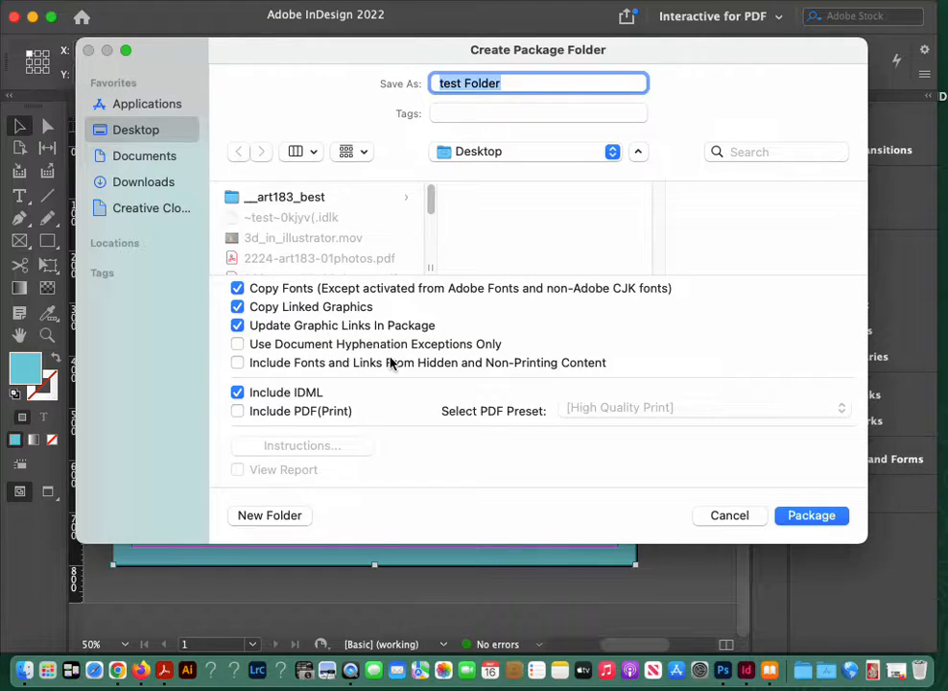
left_click(803, 517)
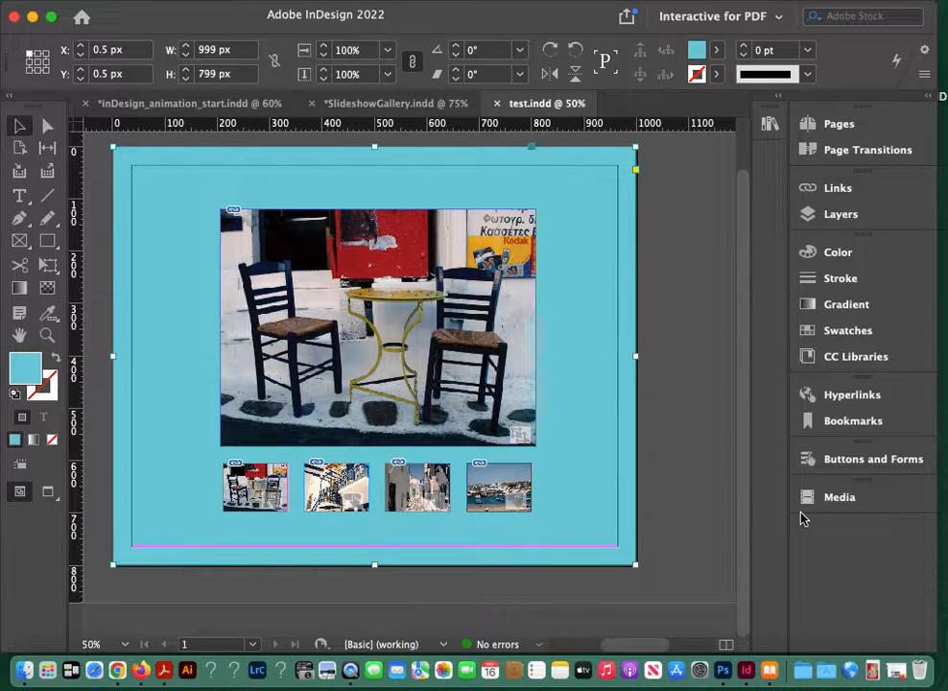
Step: Open test Folder on the desktop, examine the packaged InDesign files and the images in its Links folder, and close it
left_click(33, 19)
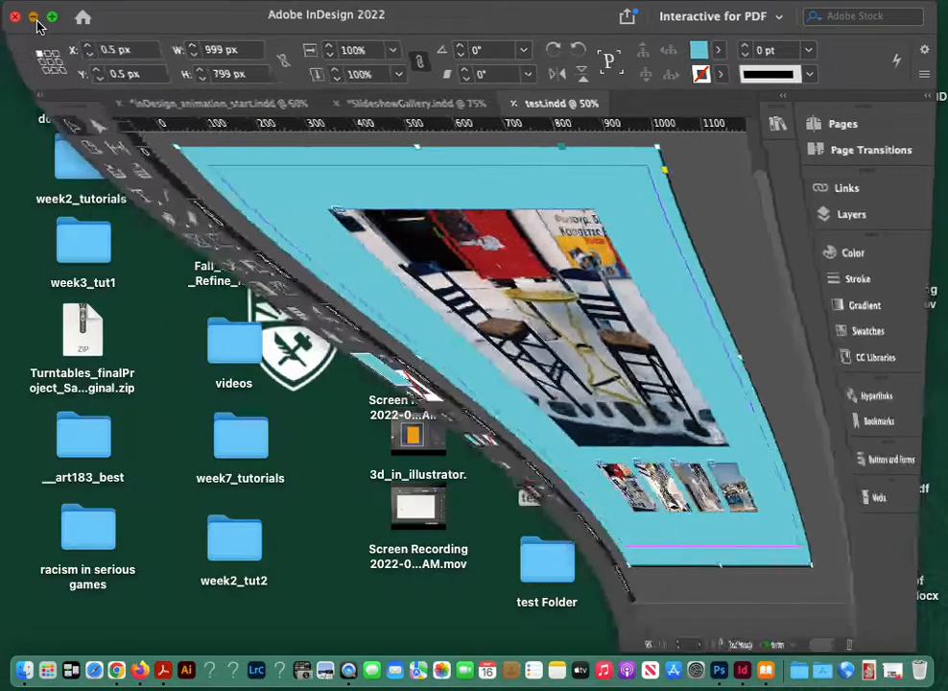
left_click(542, 573)
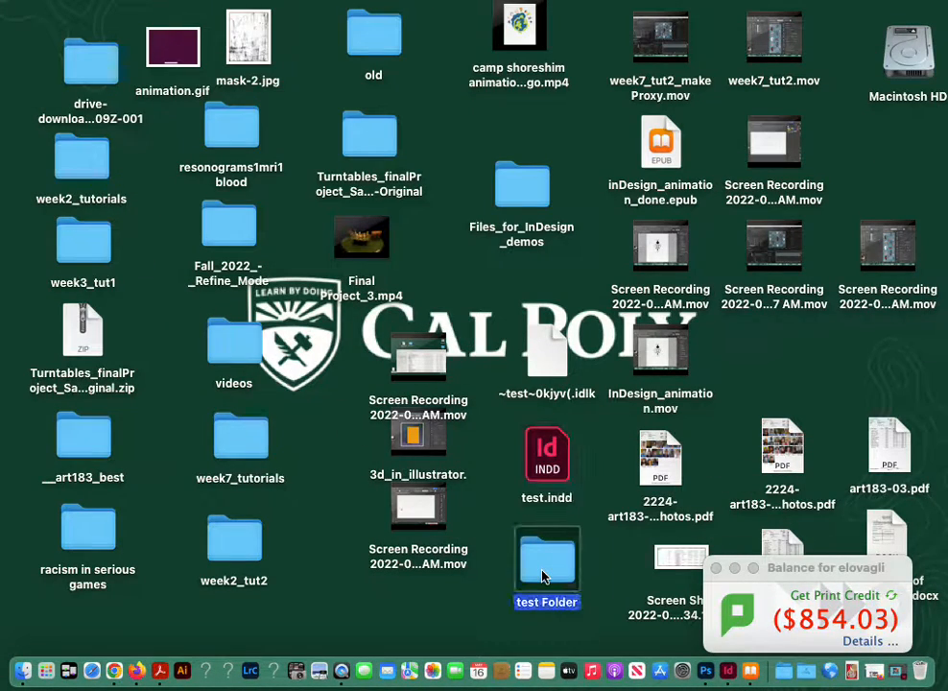
double_click(542, 574)
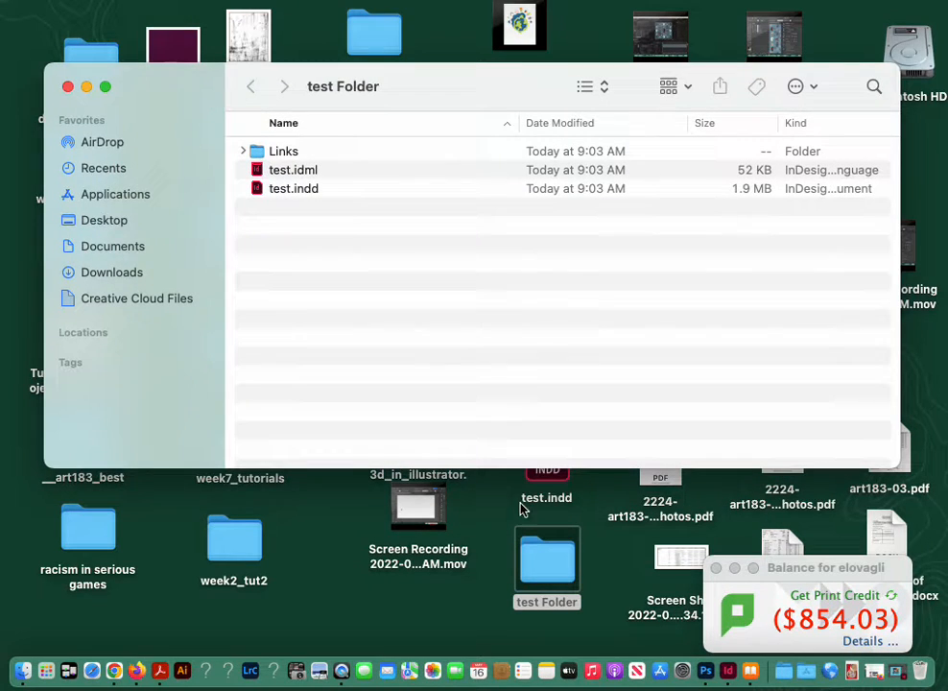
left_click(292, 190)
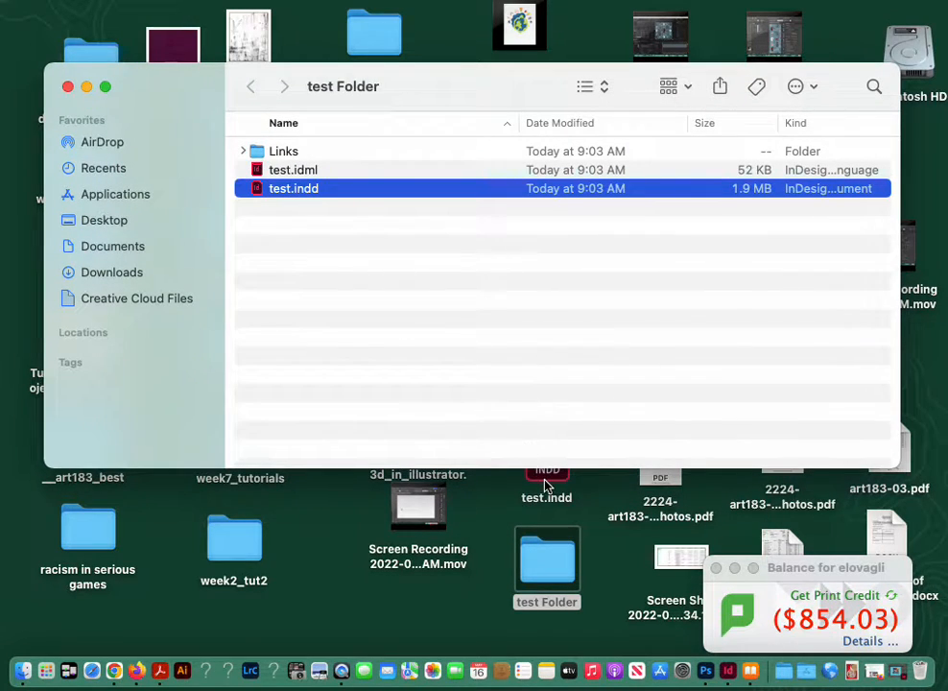
left_click_drag(544, 485, 546, 489)
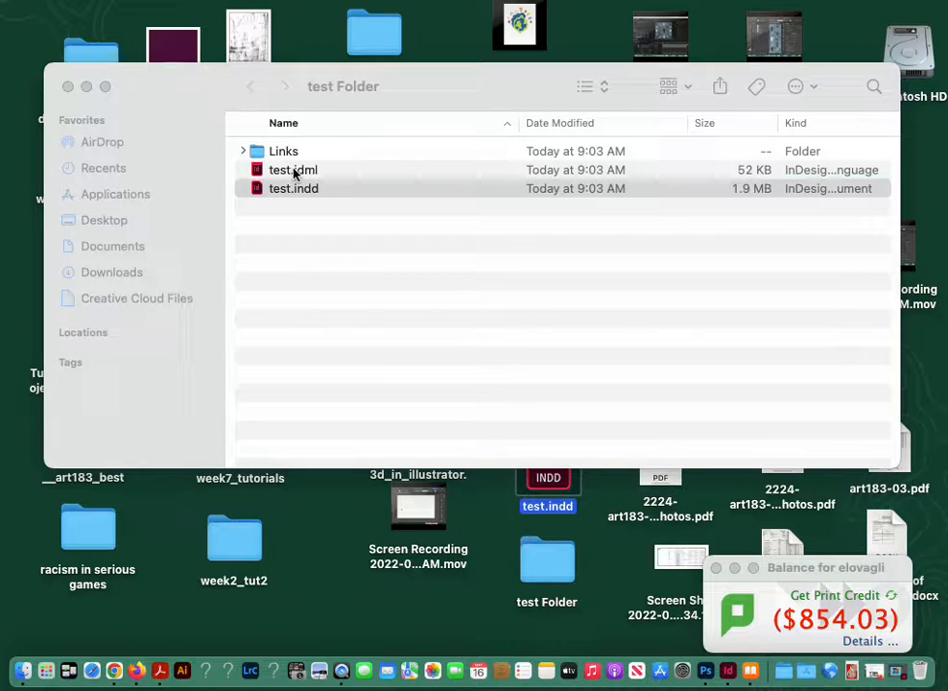
left_click(294, 175)
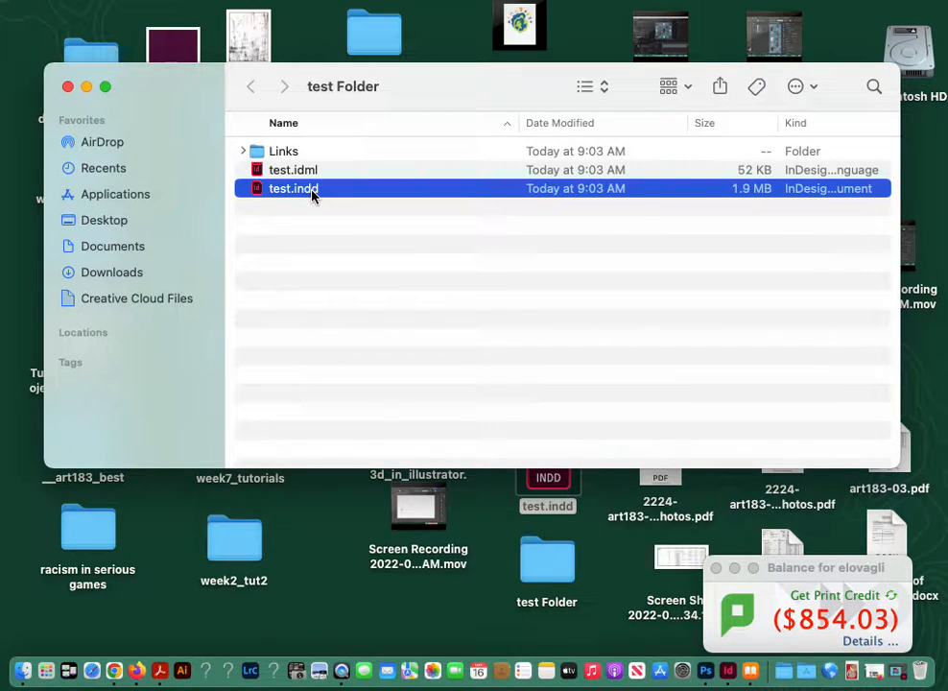
left_click(243, 152)
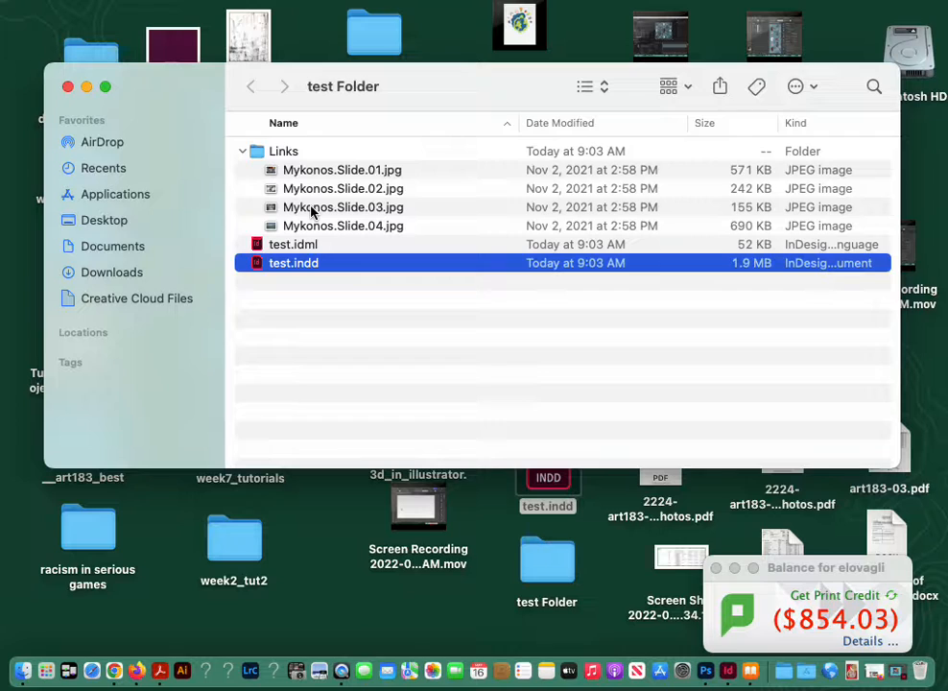
left_click(242, 151)
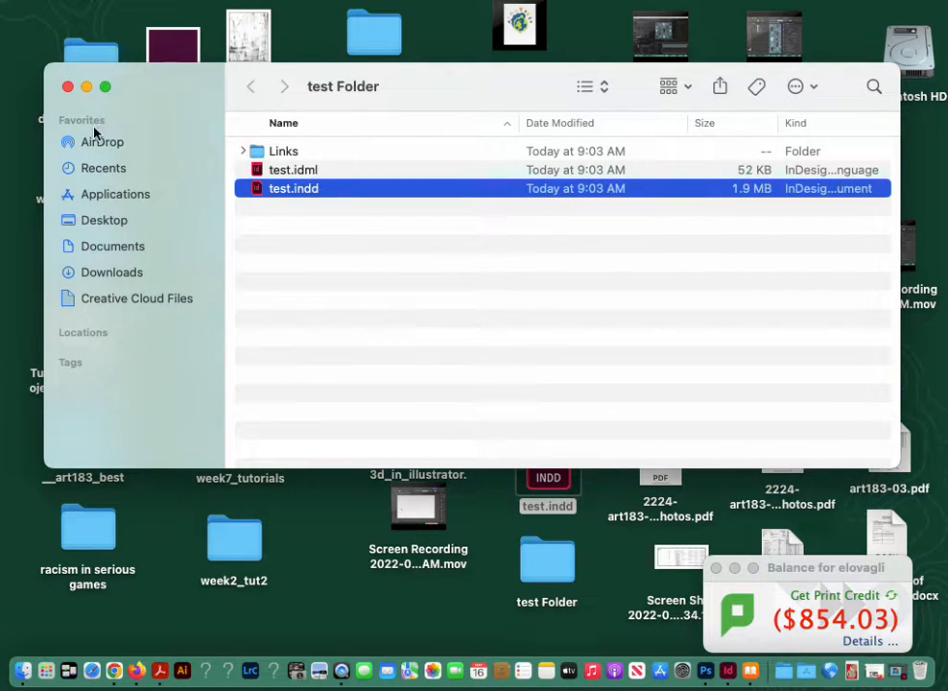
left_click(68, 87)
Step: Recheck the contents of the packaged test Folder on the desktop and switch back to InDesign
left_click_drag(556, 479, 570, 460)
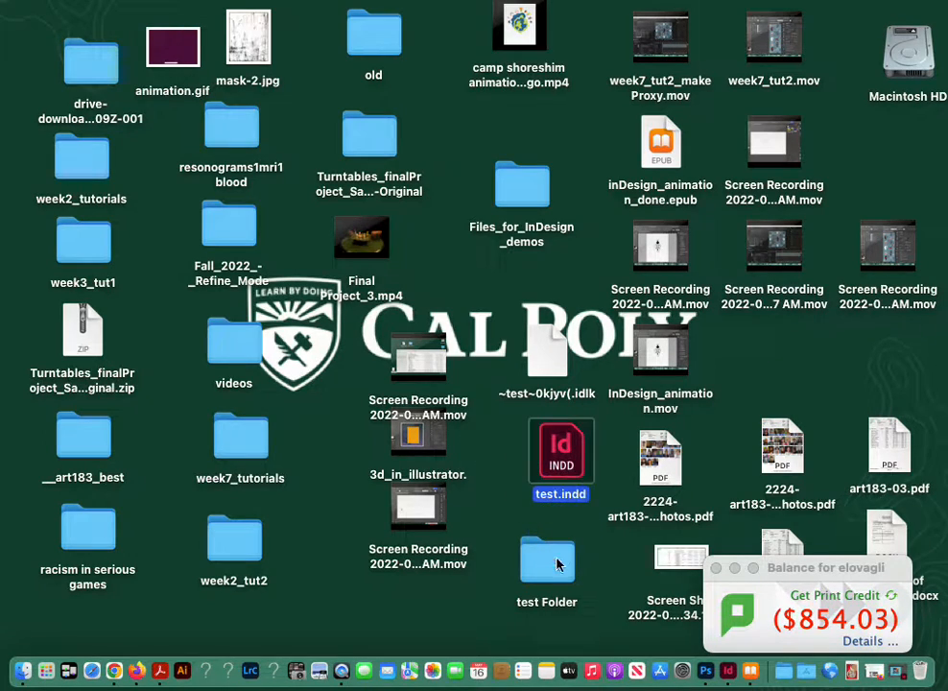
double_click(556, 564)
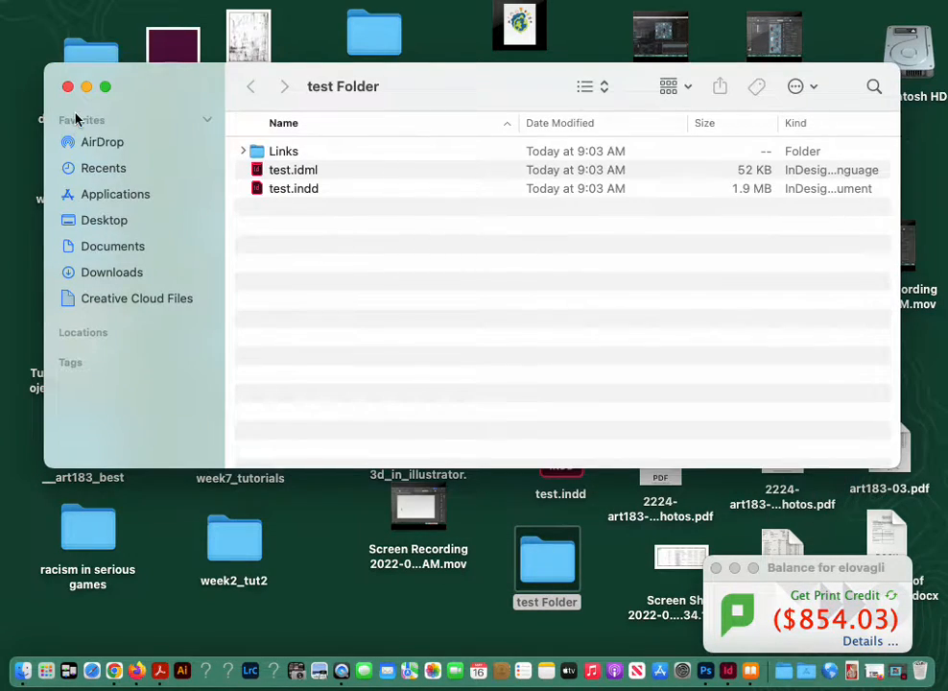
left_click(68, 86)
left_click_drag(542, 560, 551, 567)
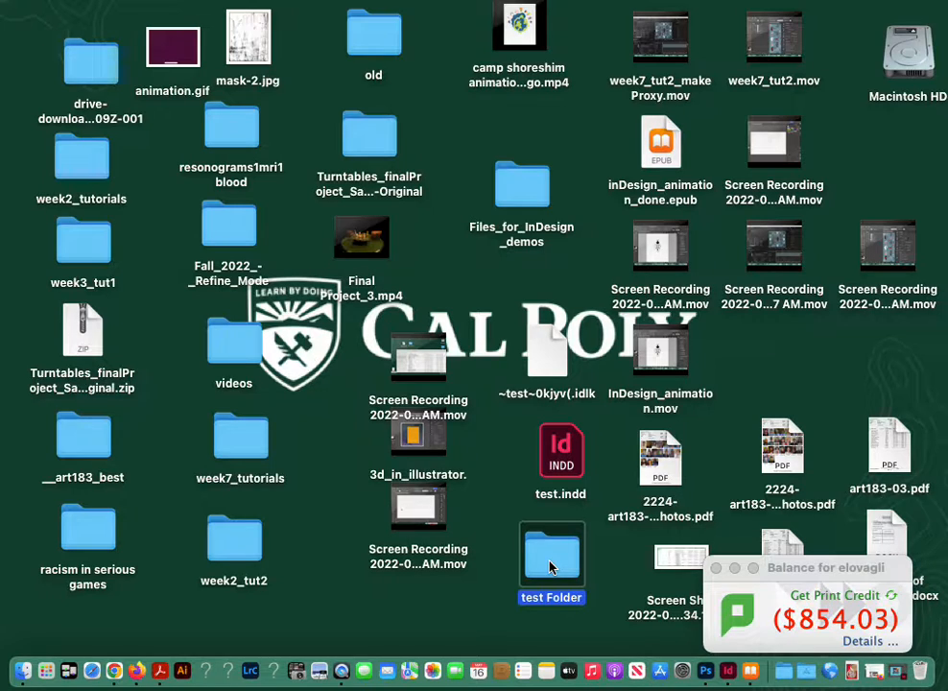
left_click(897, 672)
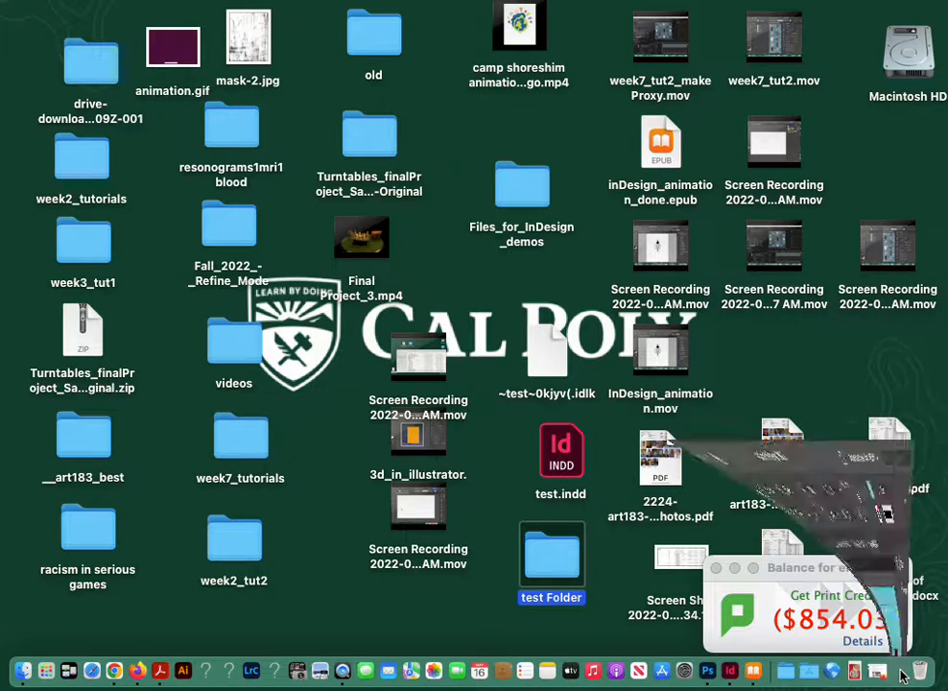